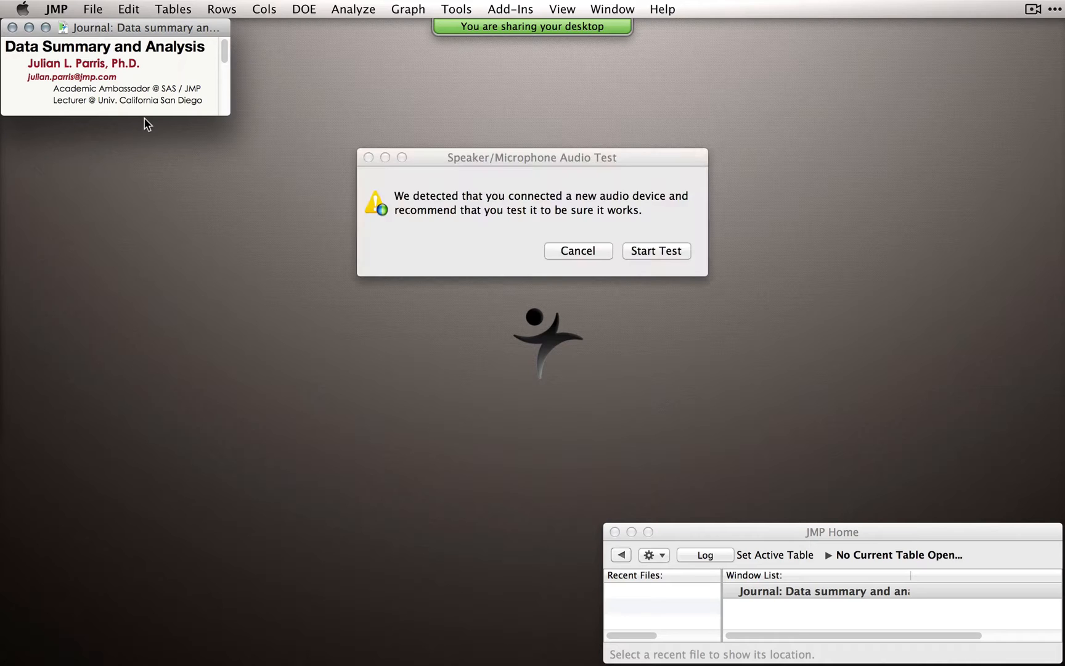
Dismiss the audio device test prompt and enlarge the journal window so that all section headings show.
{"action": "left_click", "coordinate": [567, 249]}
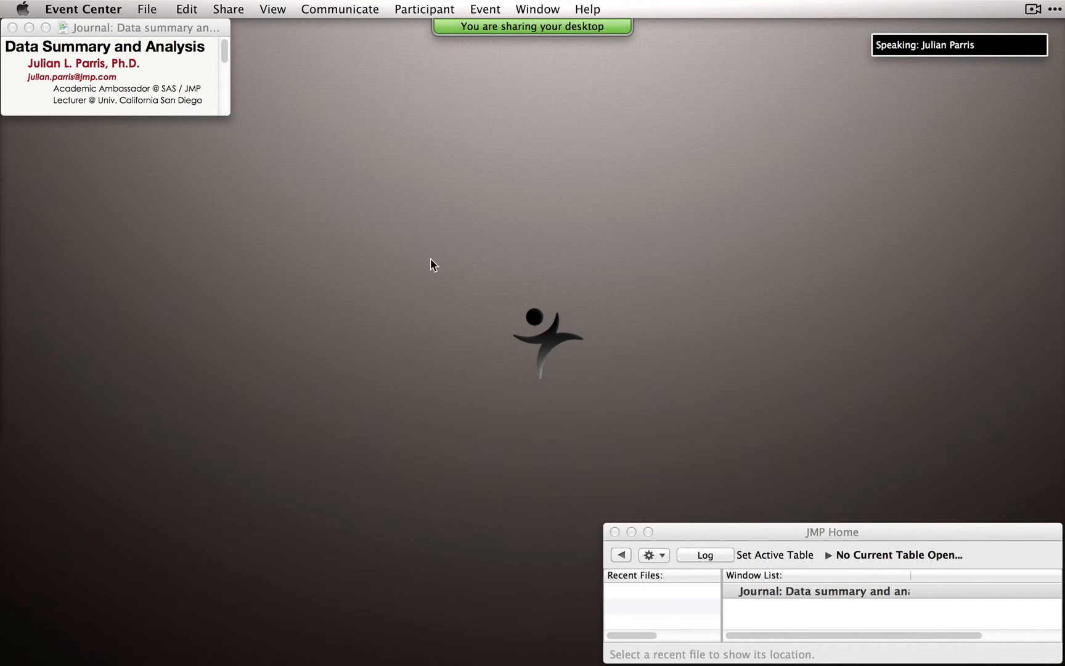
{"action": "left_click", "coordinate": [167, 28]}
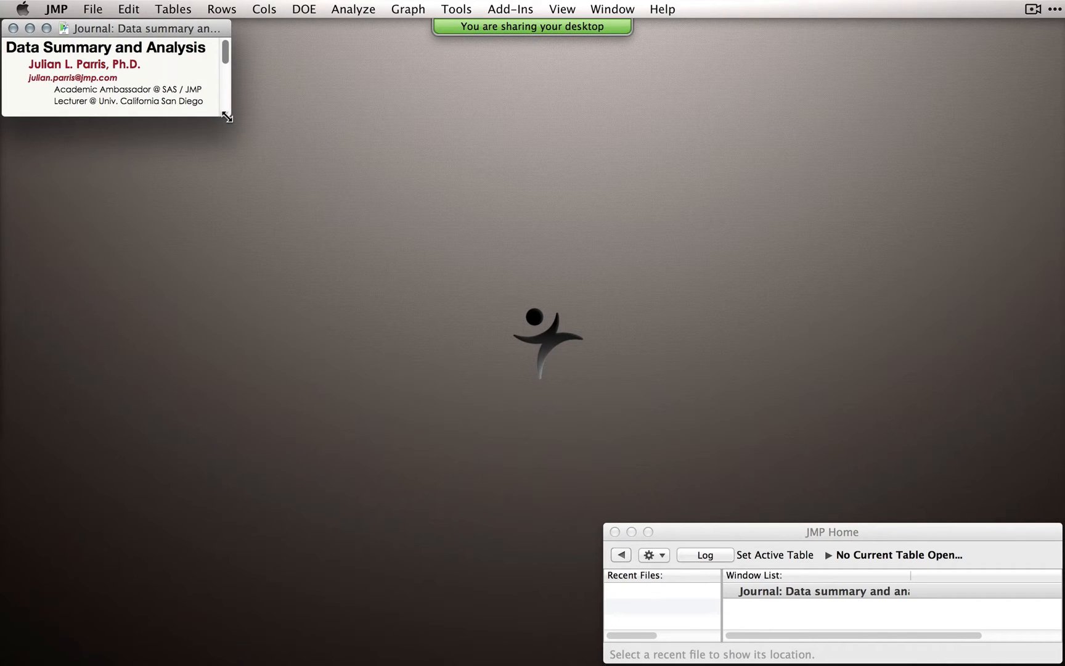
{"action": "left_click_drag", "start_coordinate": [227, 118], "coordinate": [239, 264]}
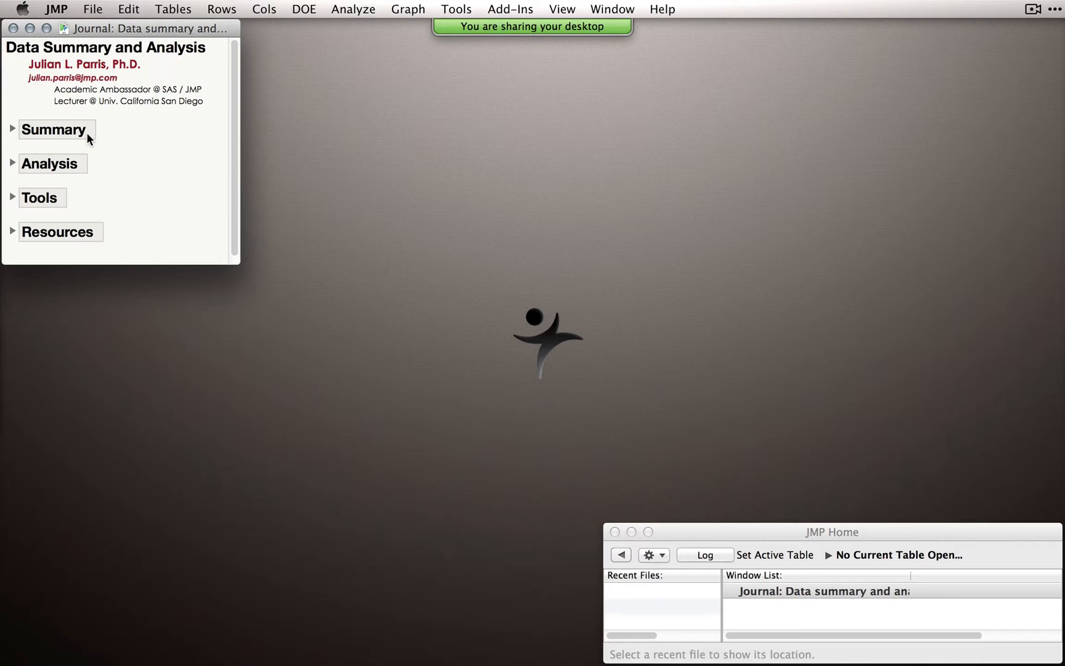
Review the subsections of the journal's Summary section, widening the window to fit them, and collapse it again.
{"action": "left_click", "coordinate": [11, 129]}
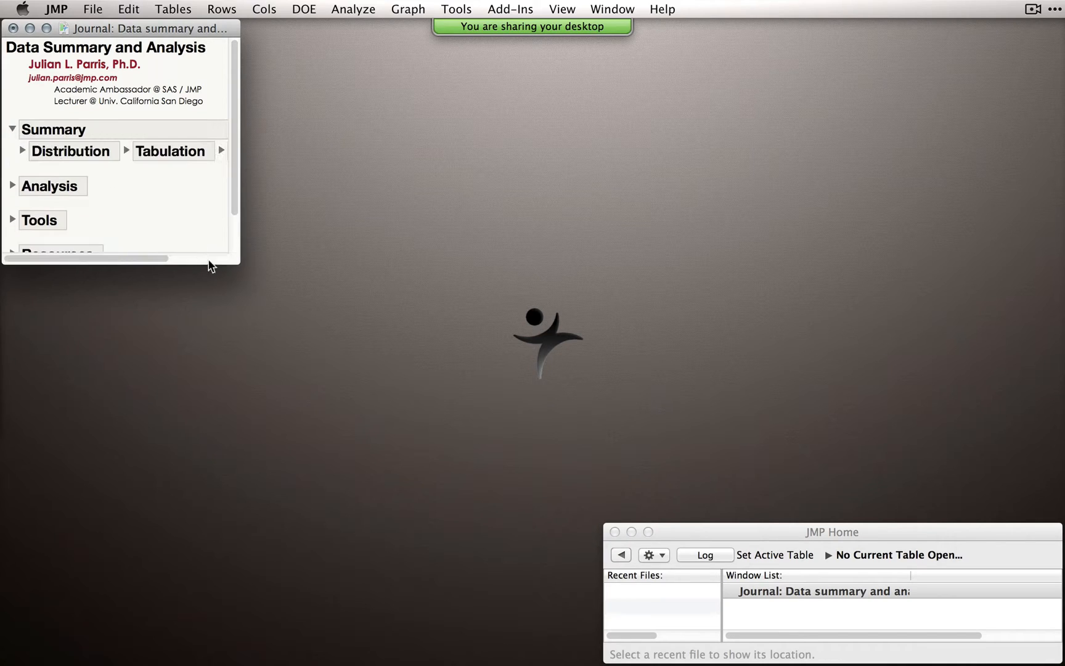
{"action": "left_click_drag", "start_coordinate": [238, 263], "coordinate": [331, 294]}
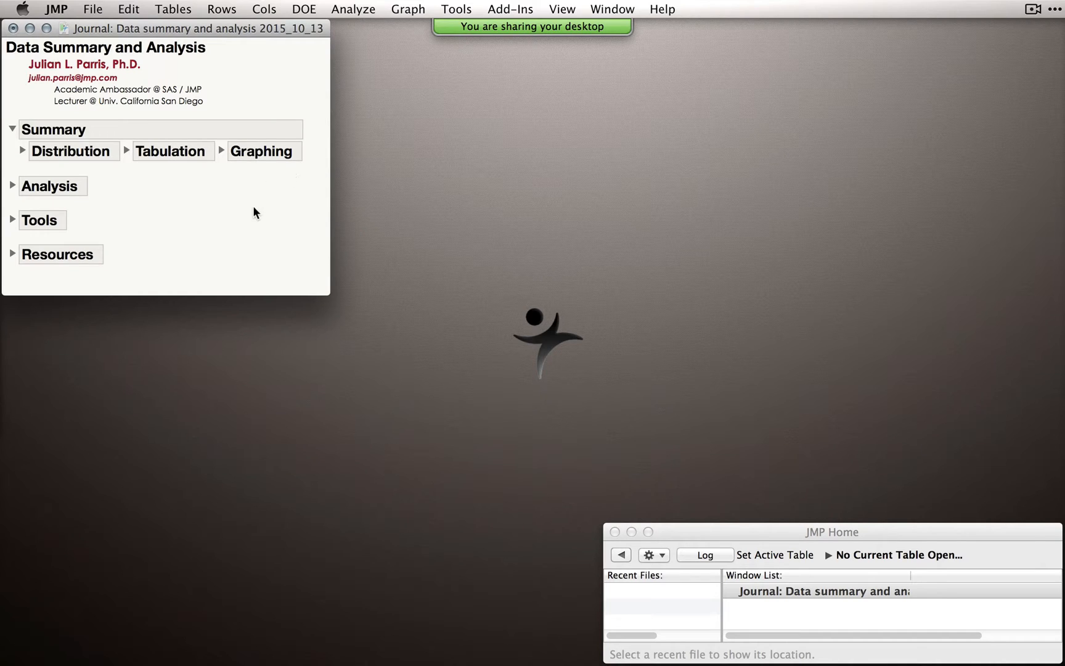
{"action": "left_click", "coordinate": [12, 129]}
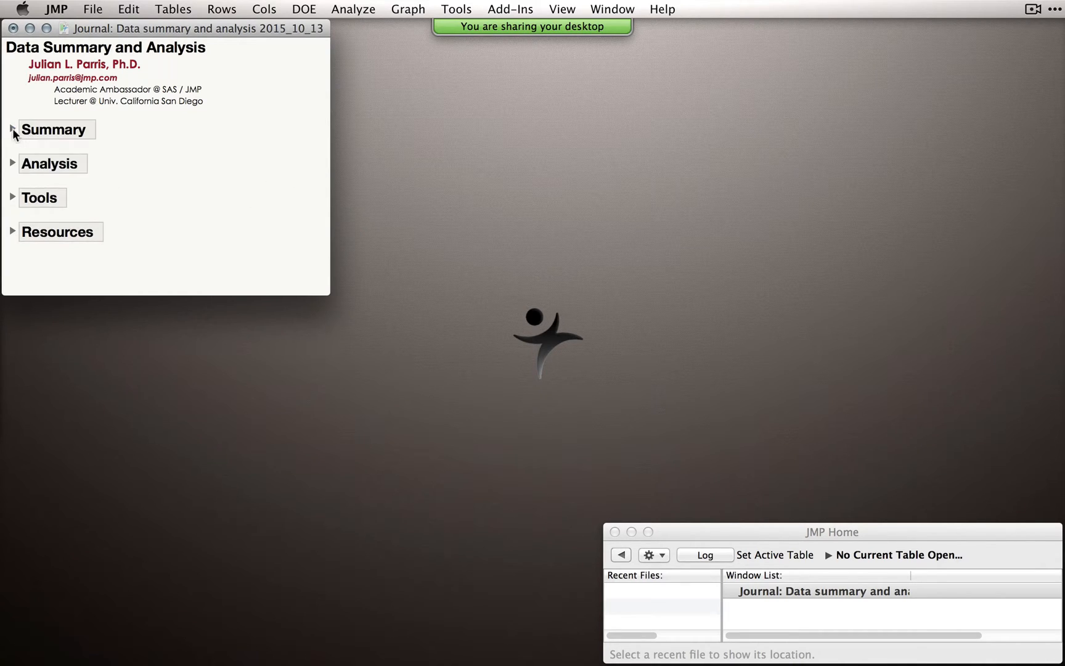
Review the contents of the journal's Analysis and Tools sections, collapsing each one again.
{"action": "left_click", "coordinate": [13, 162]}
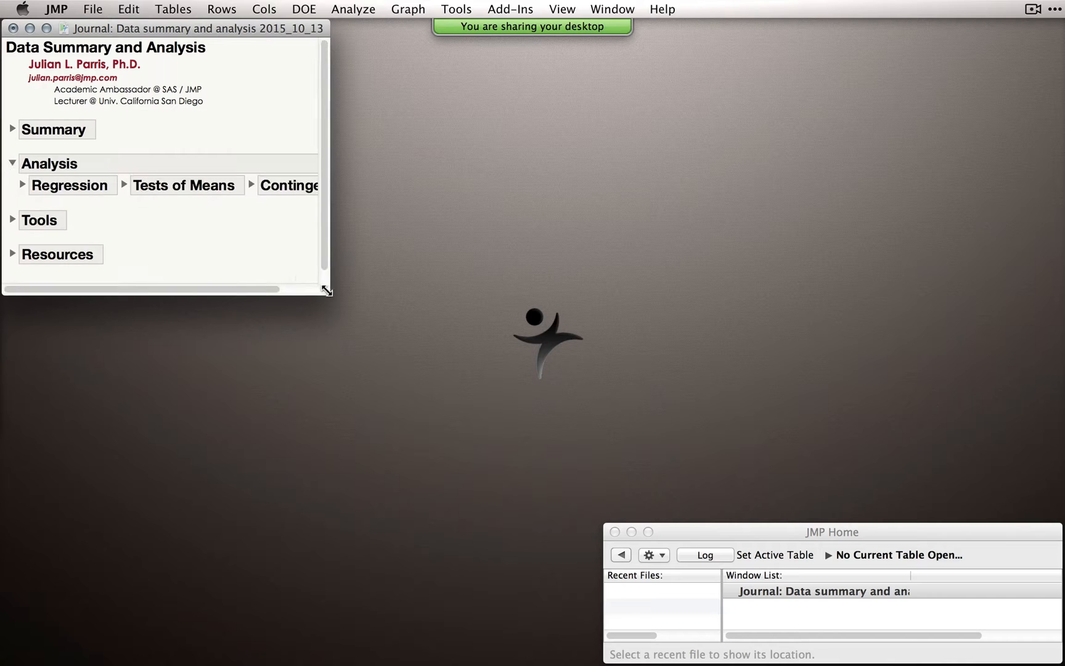
{"action": "left_click_drag", "start_coordinate": [327, 292], "coordinate": [381, 297]}
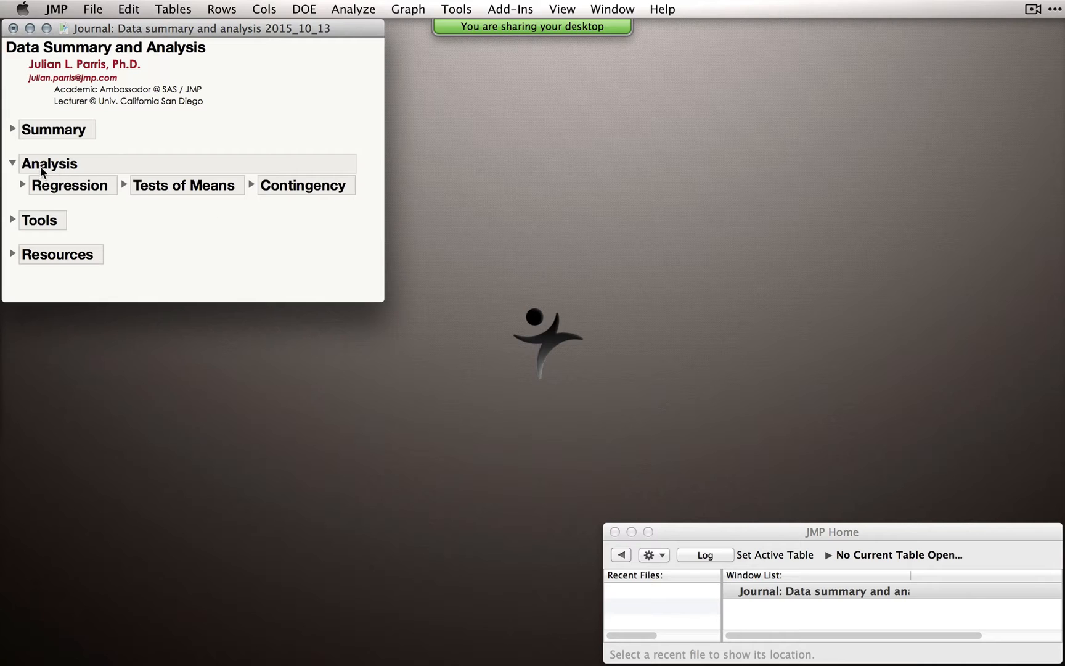
{"action": "left_click", "coordinate": [12, 163]}
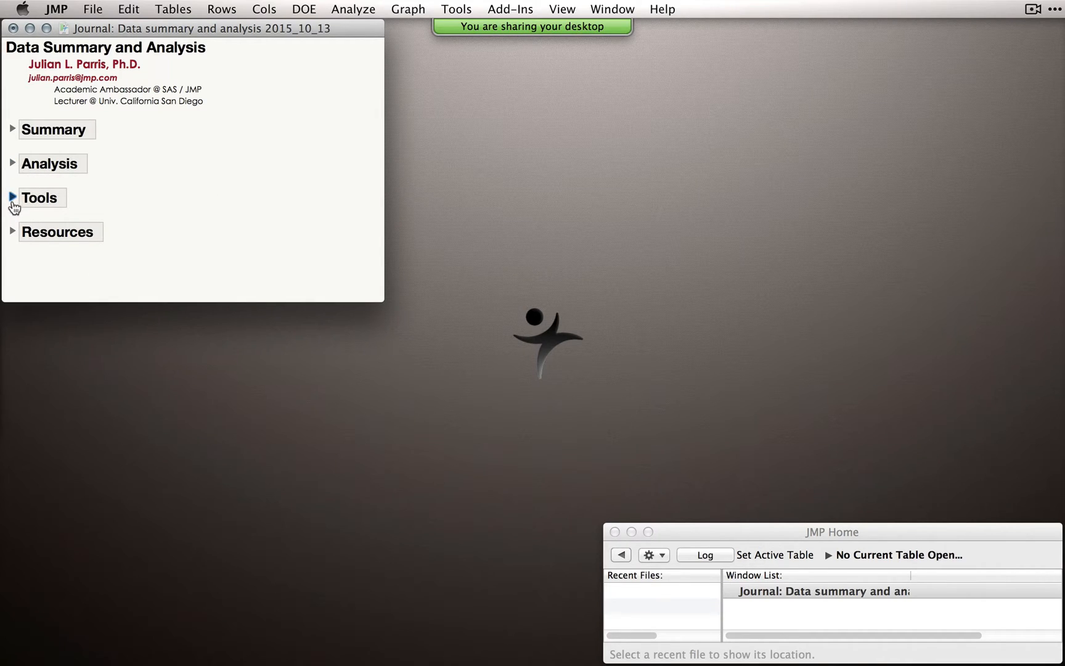
{"action": "left_click", "coordinate": [13, 198]}
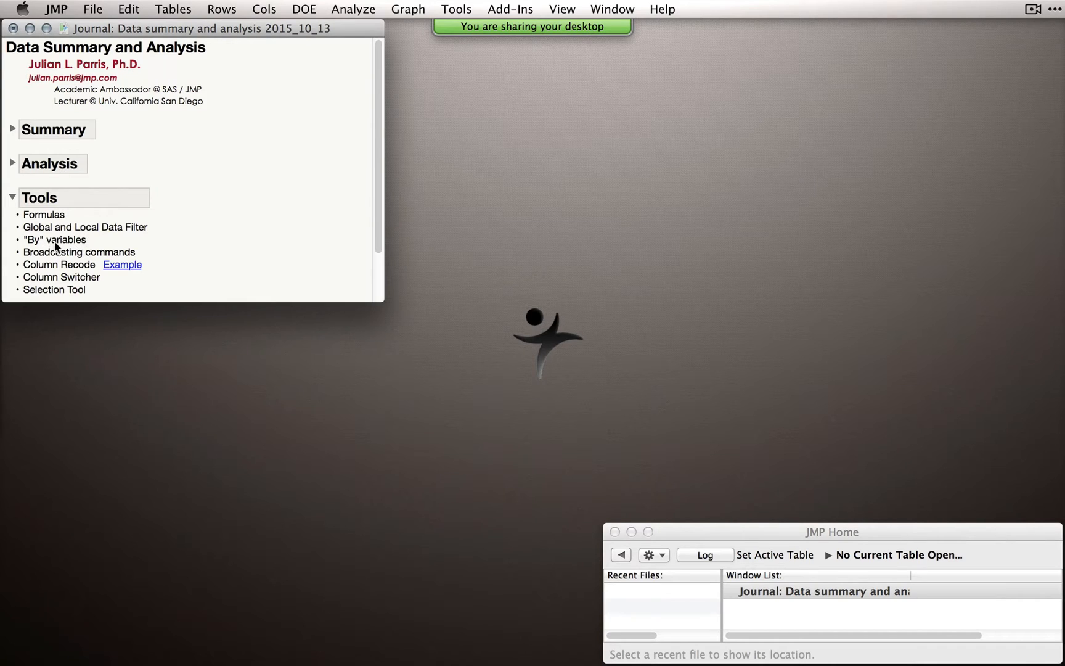
{"action": "left_click", "coordinate": [13, 199]}
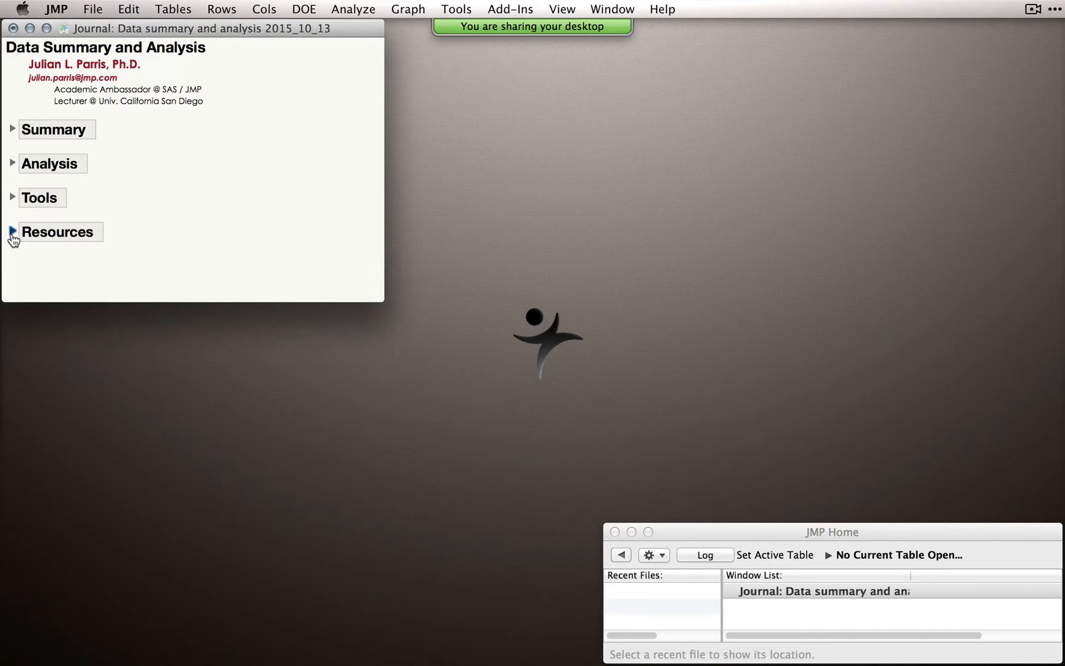
Open the jmp.com/jac link from the journal's Resources in Safari and view the Recent Academic Webinar Recordings collection.
{"action": "left_click", "coordinate": [12, 233]}
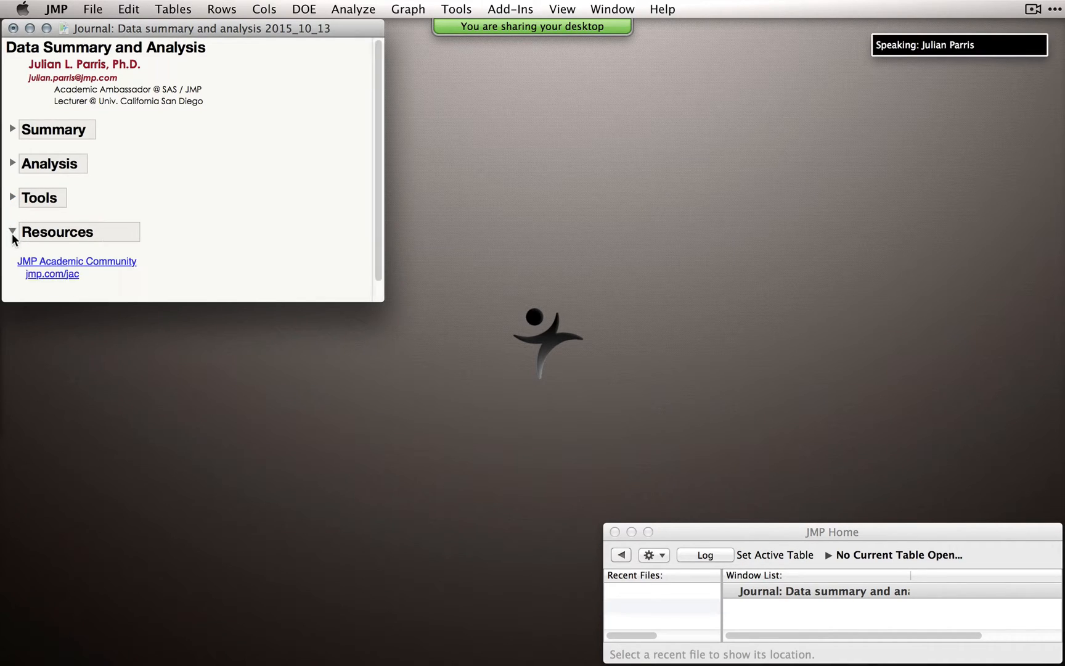
{"action": "left_click", "coordinate": [71, 273]}
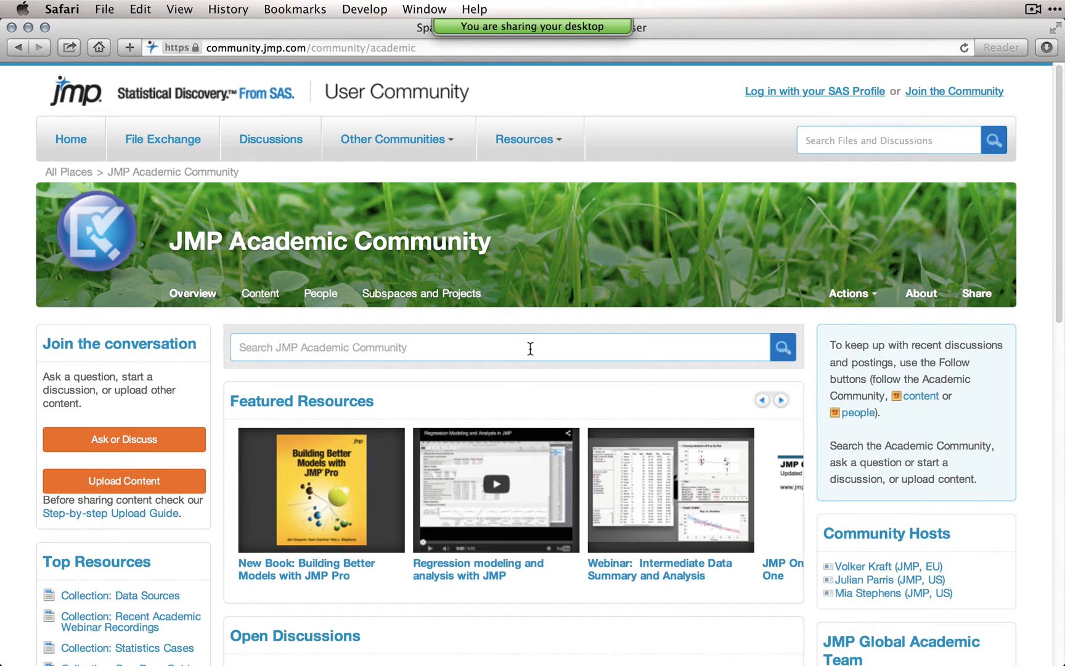
{"action": "scroll", "coordinate": [527, 342], "scroll_direction": "down", "scroll_amount": 2}
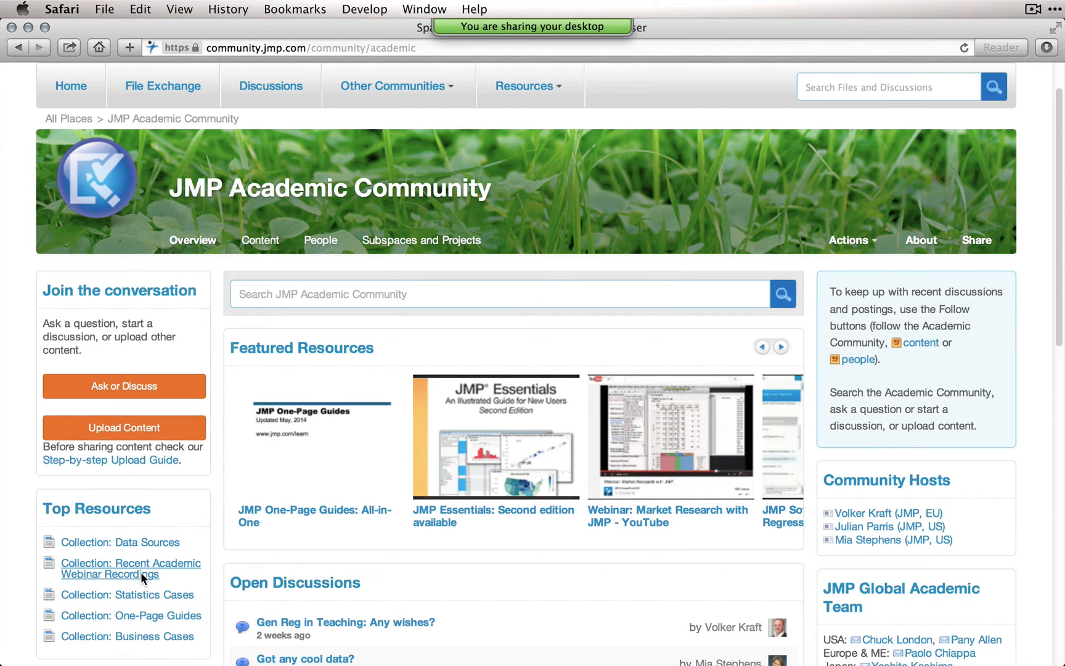
{"action": "left_click", "coordinate": [140, 571]}
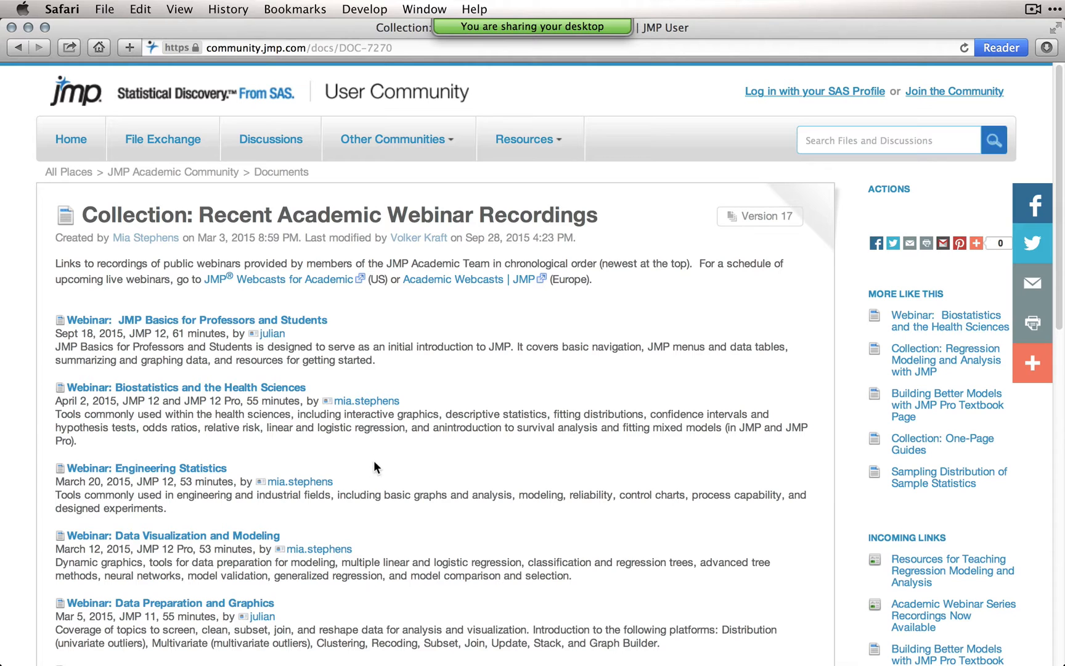
Go back to the Academic Community page and view the Scatter Plots guide in the One-Page Guides collection.
{"action": "left_click", "coordinate": [19, 48]}
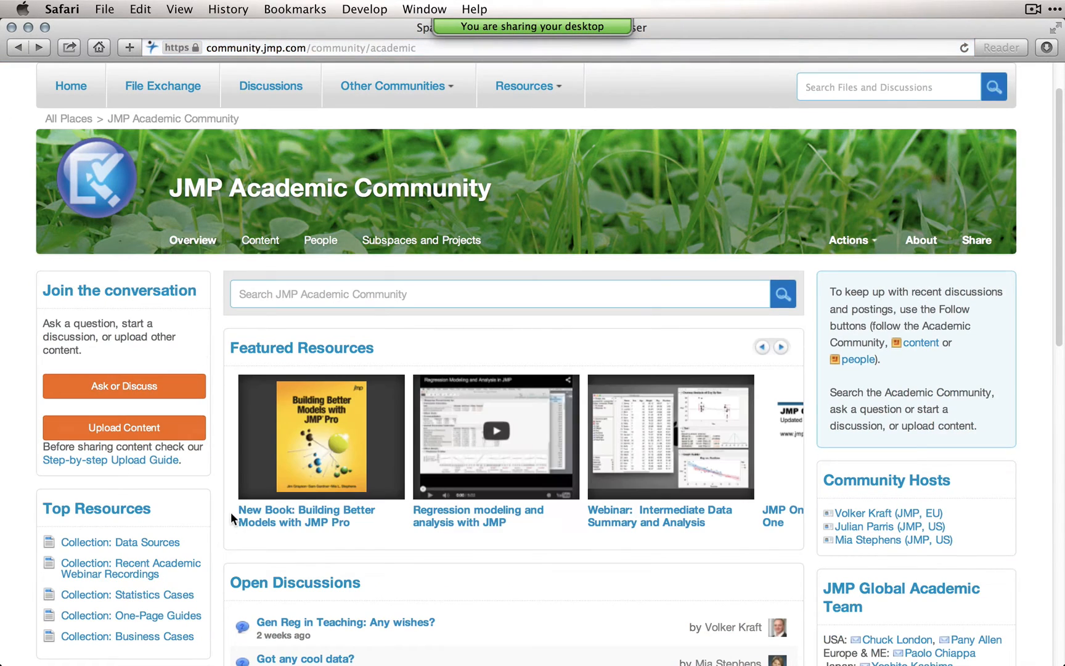
{"action": "left_click", "coordinate": [134, 617]}
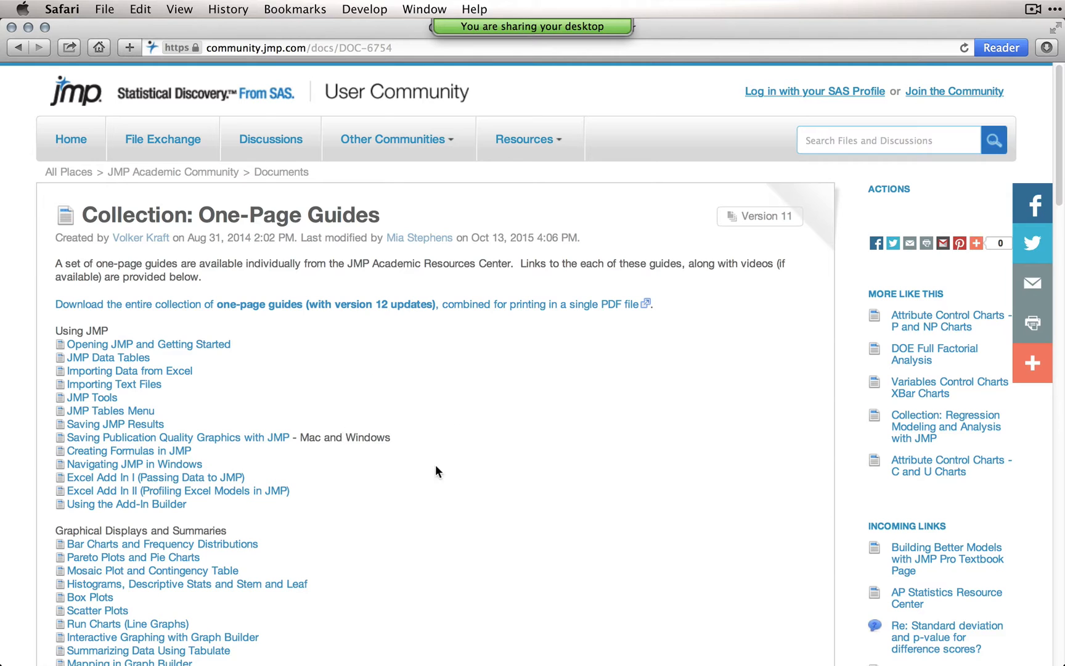
{"action": "scroll", "coordinate": [439, 468], "scroll_direction": "down", "scroll_amount": 5}
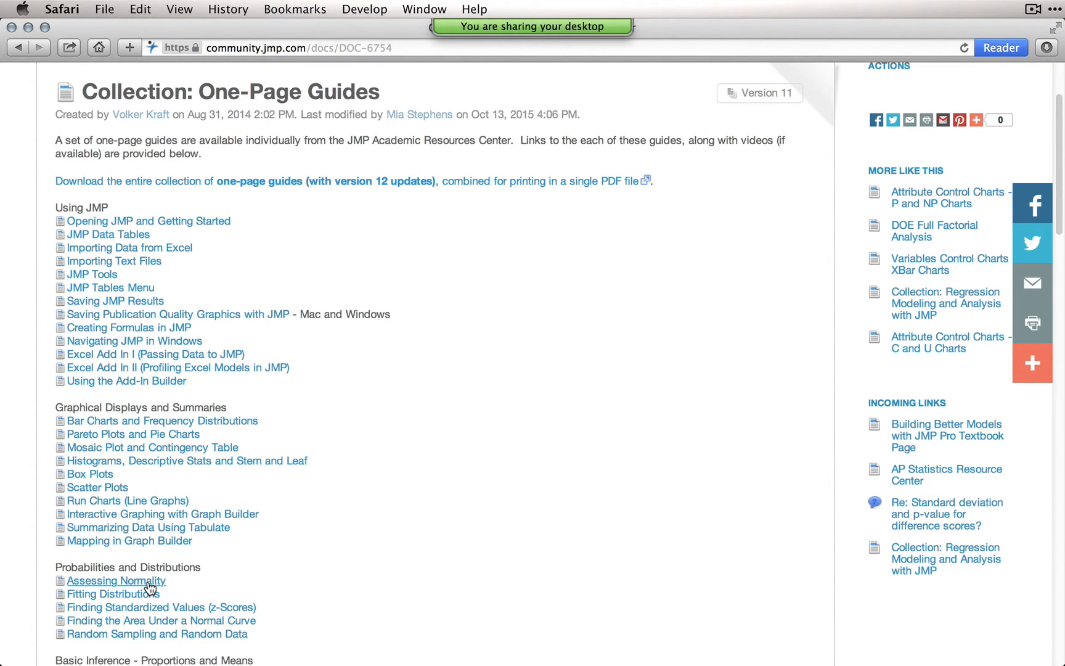
{"action": "left_click", "coordinate": [97, 489]}
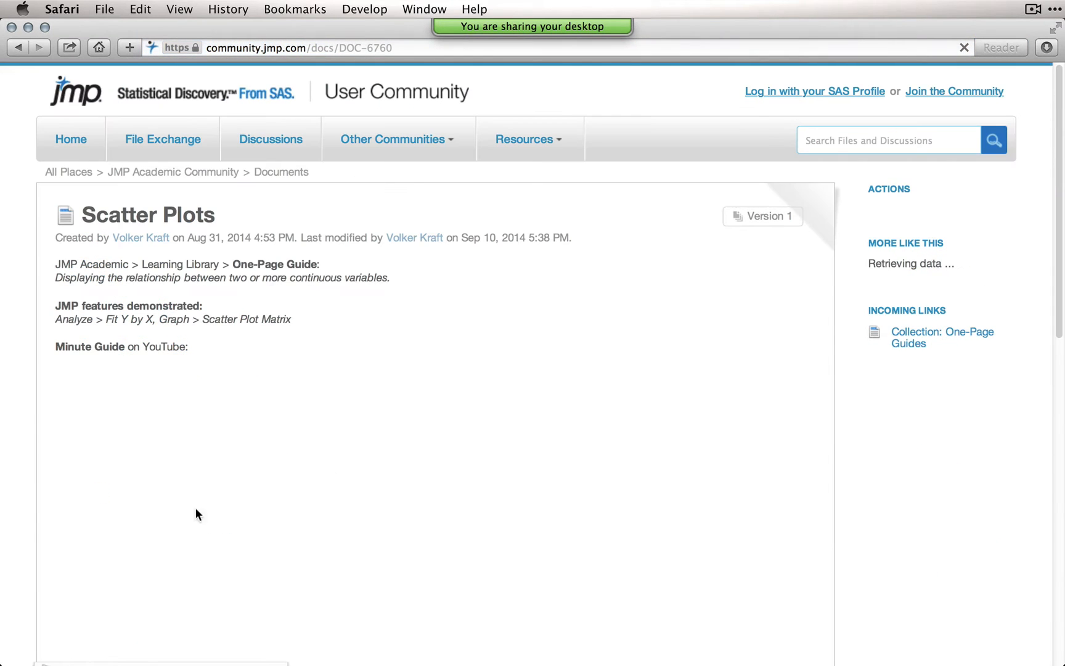
{"action": "scroll", "coordinate": [219, 452], "scroll_direction": "down", "scroll_amount": 3}
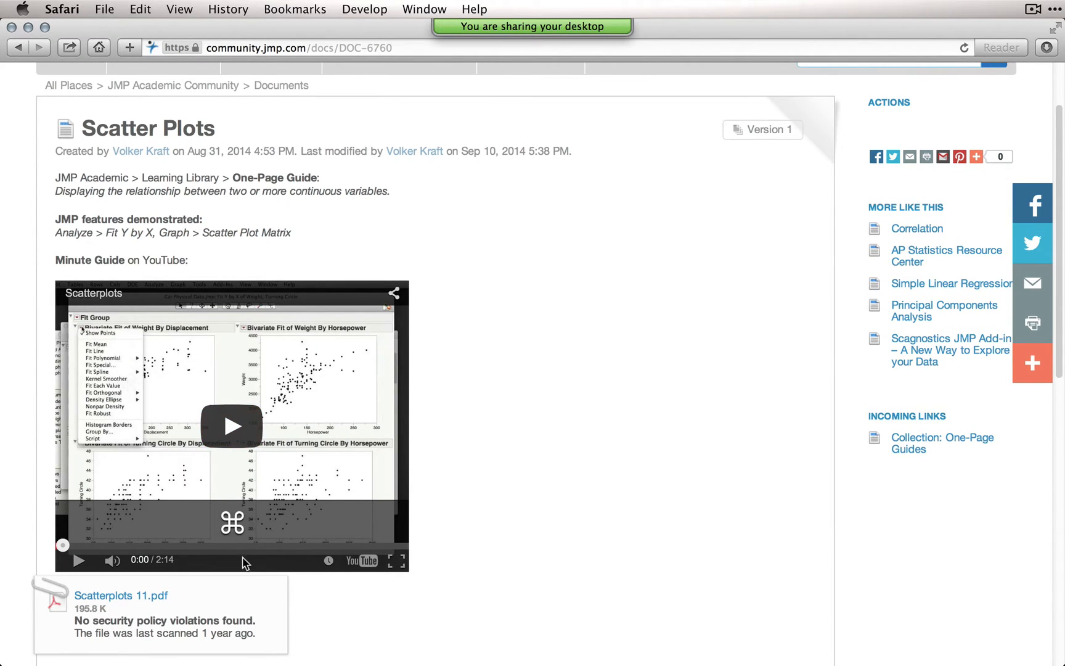
{"action": "scroll", "coordinate": [416, 409], "scroll_direction": "up", "scroll_amount": 1}
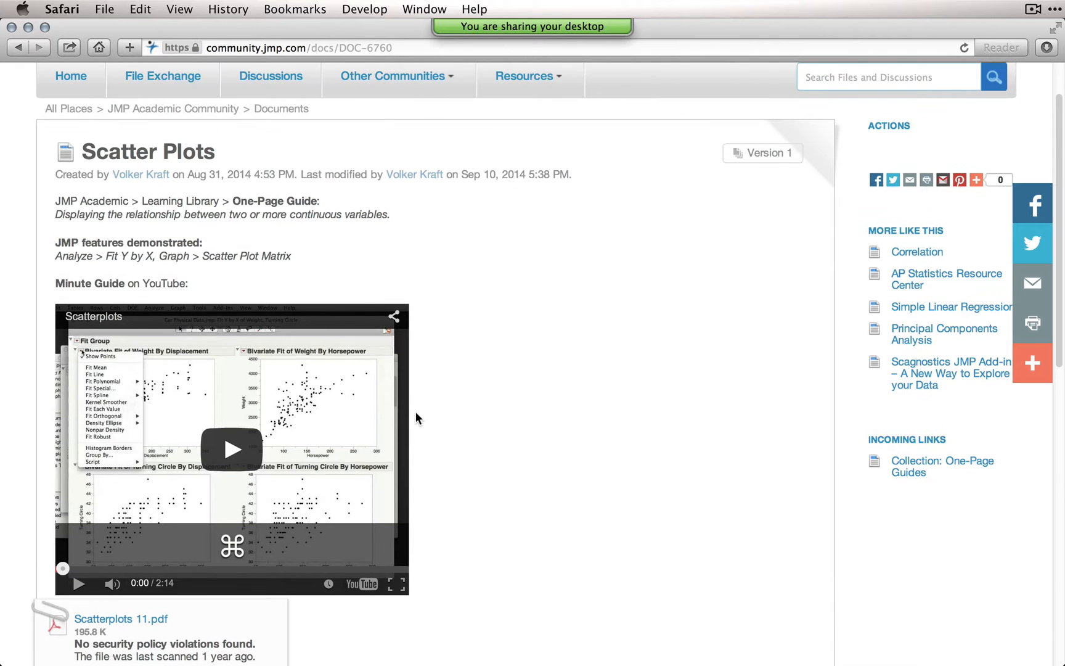
Minimize the browser to return to the JMP journal, collapse its Resources section and shrink the journal window.
{"action": "left_click", "coordinate": [28, 28]}
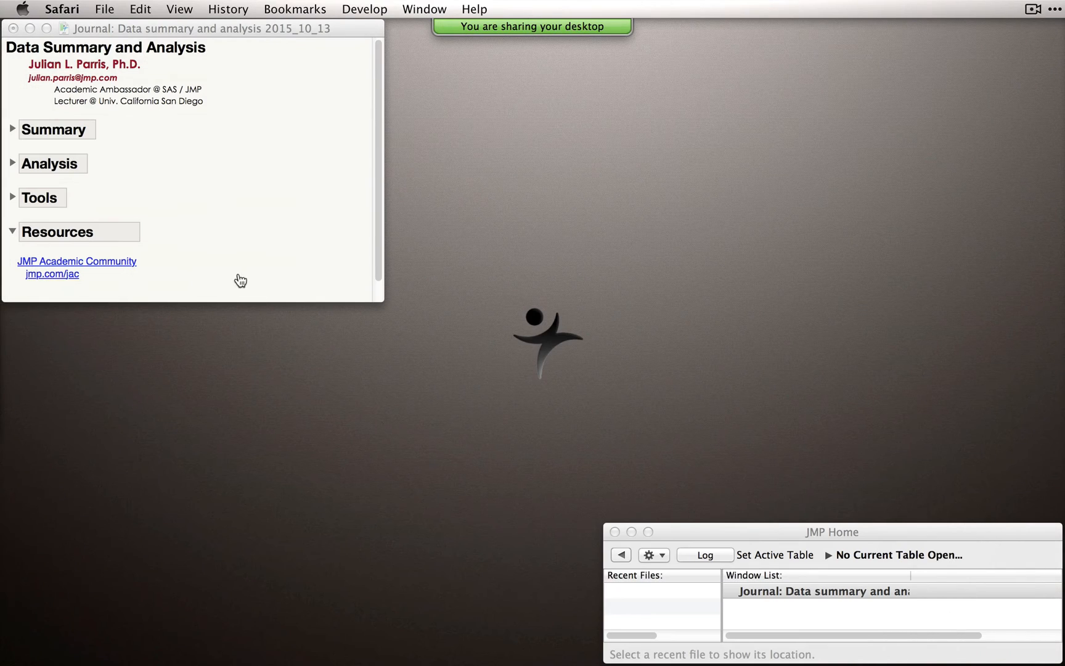
{"action": "left_click", "coordinate": [16, 234]}
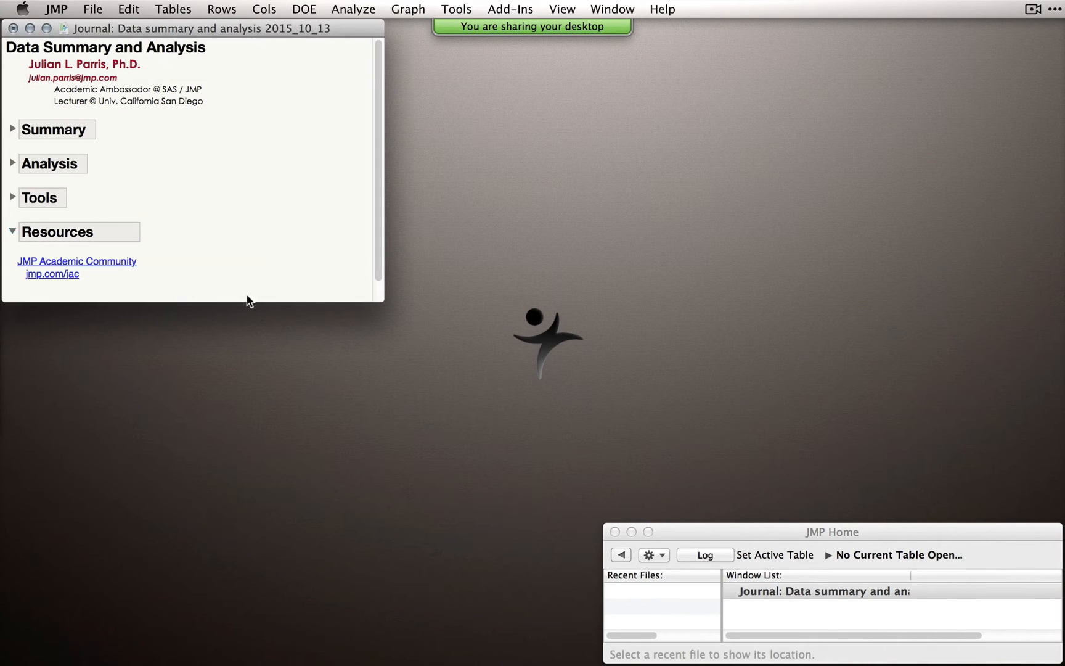
{"action": "left_click", "coordinate": [12, 231]}
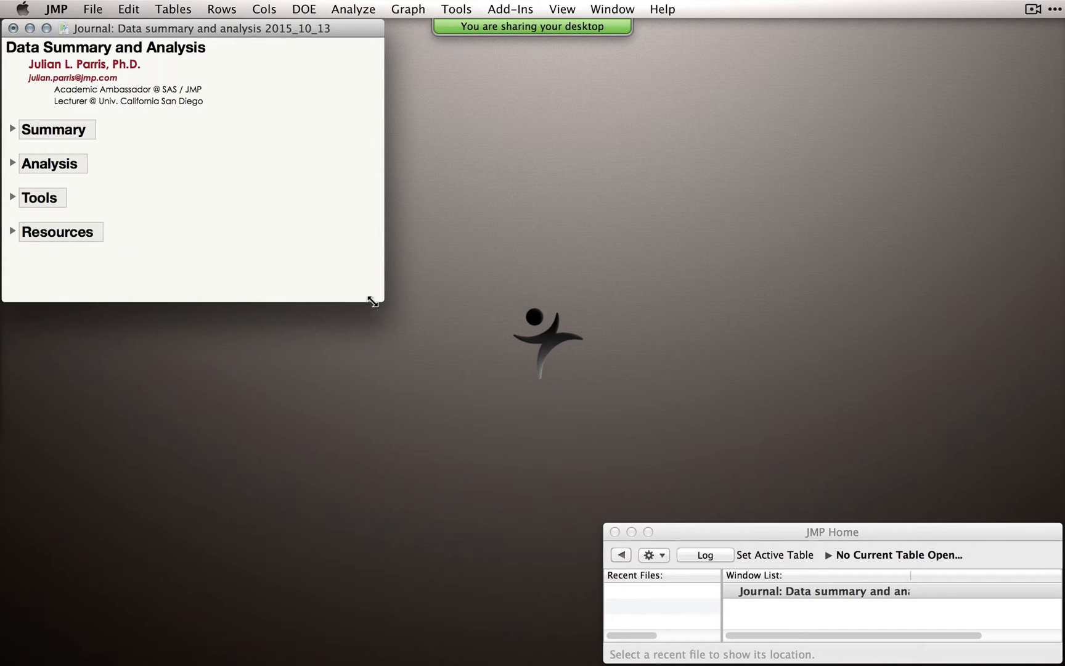
{"action": "left_click_drag", "start_coordinate": [373, 302], "coordinate": [217, 266]}
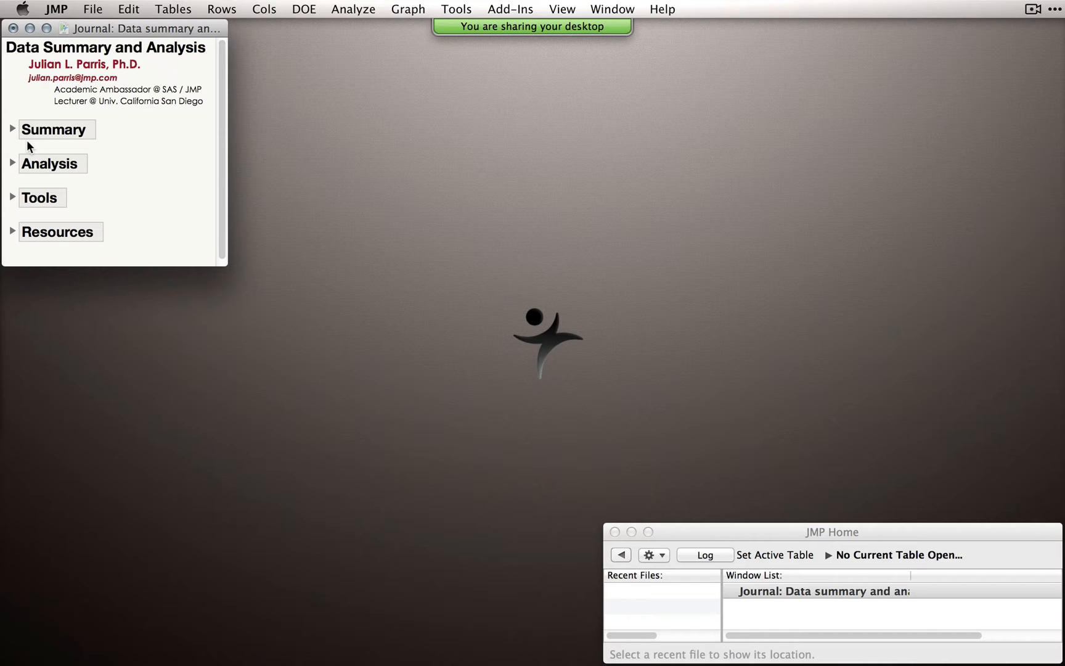
Open the Consumer Preferences sample data table from the Distribution topic in the journal's Summary section.
{"action": "left_click", "coordinate": [11, 130]}
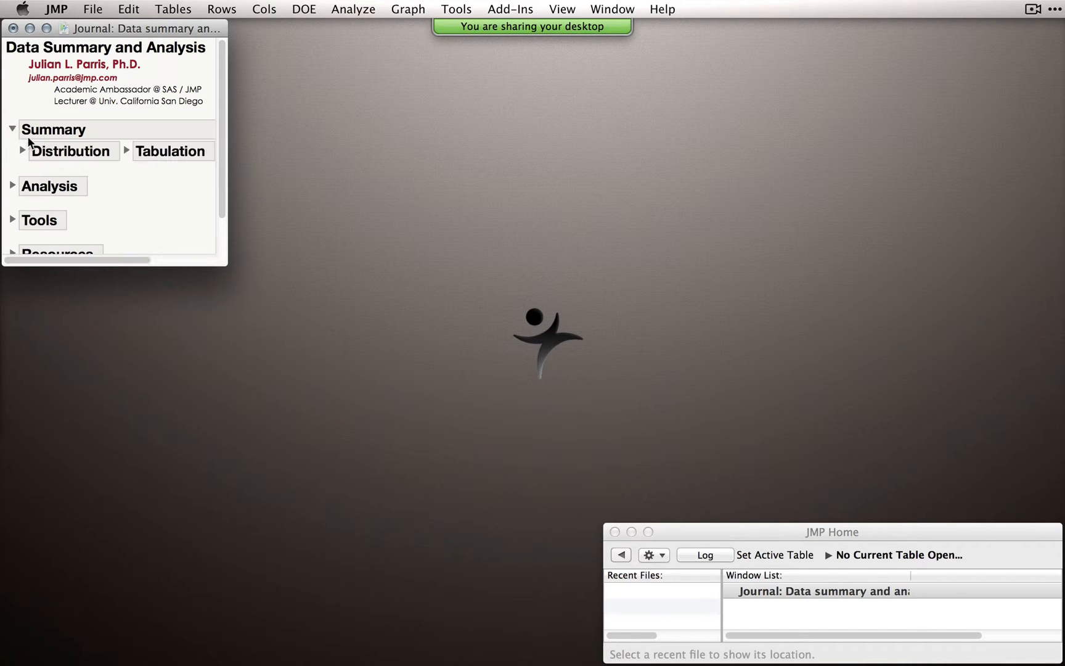
{"action": "left_click_drag", "start_coordinate": [226, 264], "coordinate": [328, 281]}
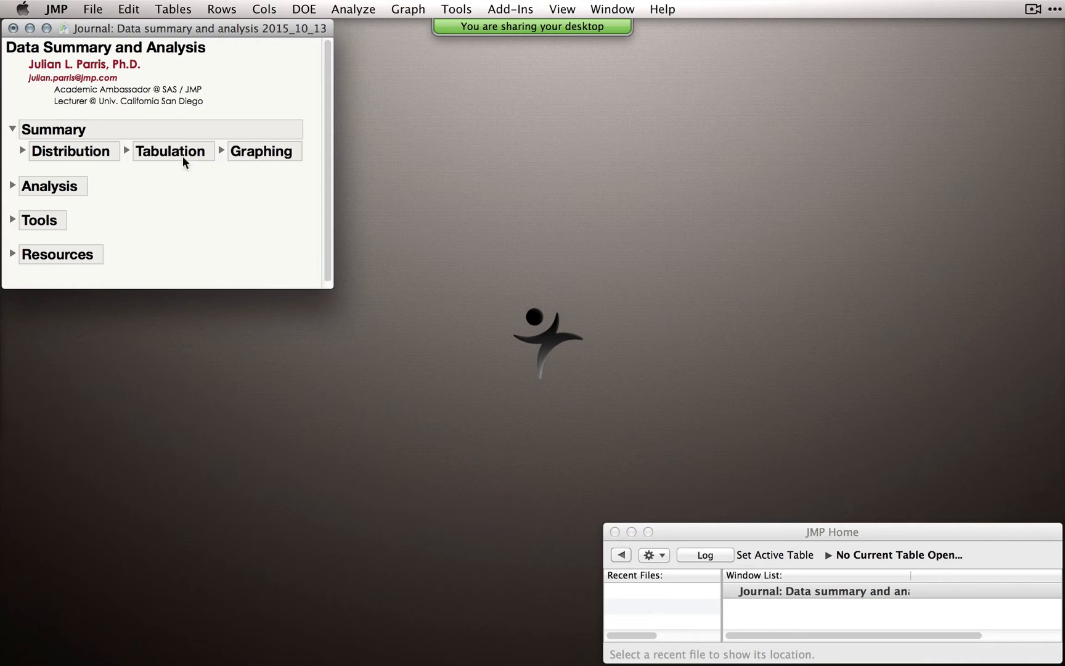
{"action": "left_click", "coordinate": [22, 152]}
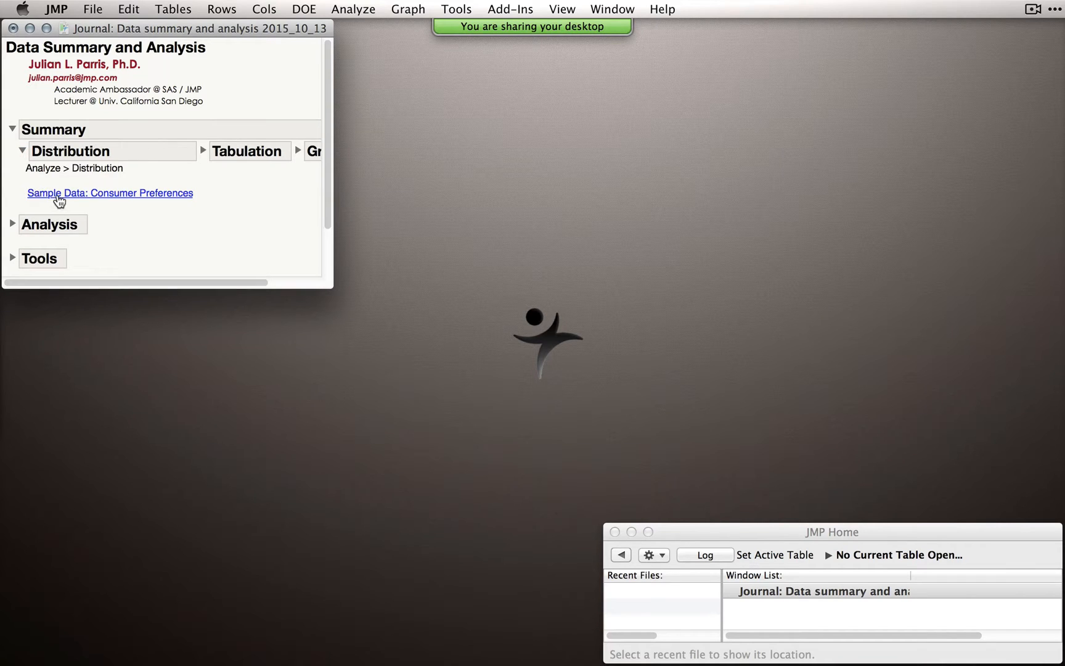
{"action": "left_click", "coordinate": [78, 193]}
{"action": "left_click_drag", "start_coordinate": [251, 139], "coordinate": [262, 155]}
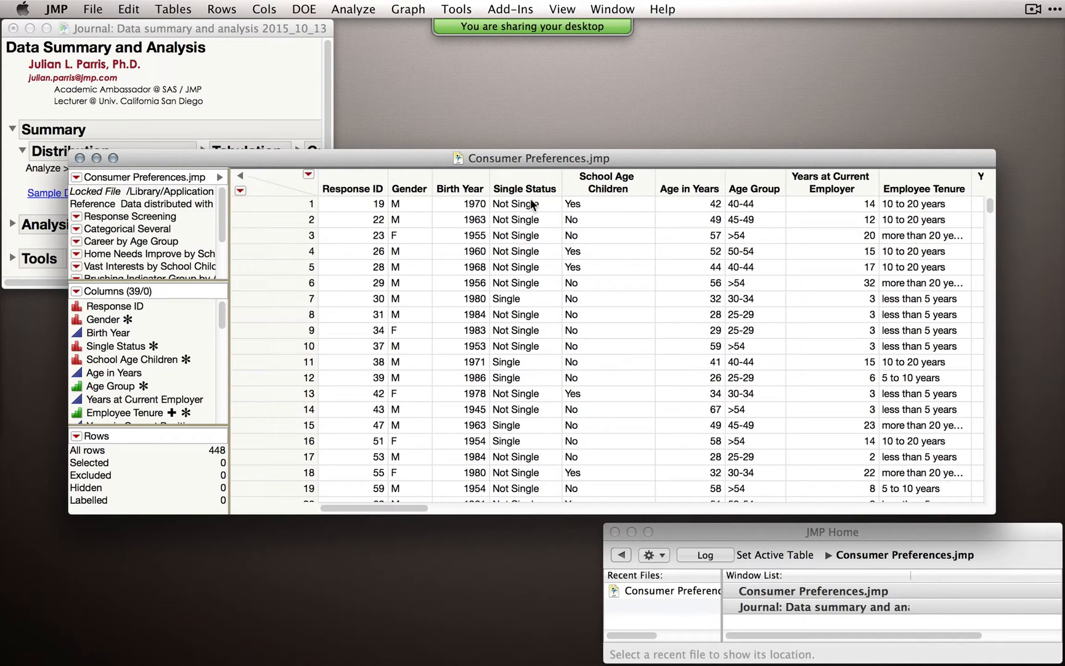
Open the Sample Data index, review the Analysis of Variance sample files, and close the index.
{"action": "left_click", "coordinate": [664, 11]}
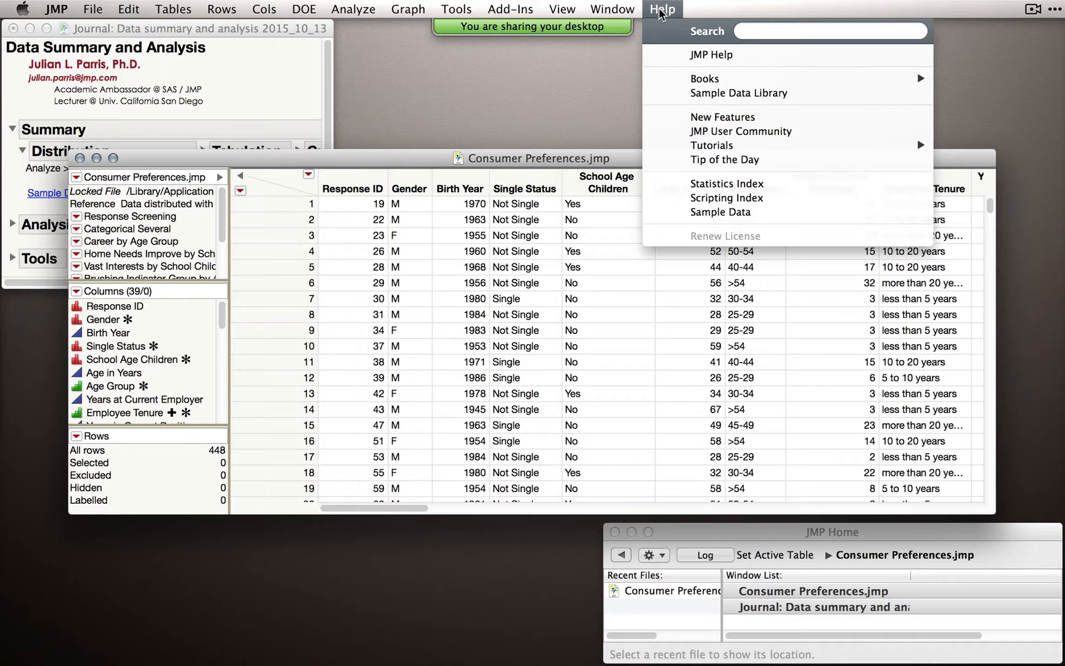
{"action": "left_click", "coordinate": [723, 212]}
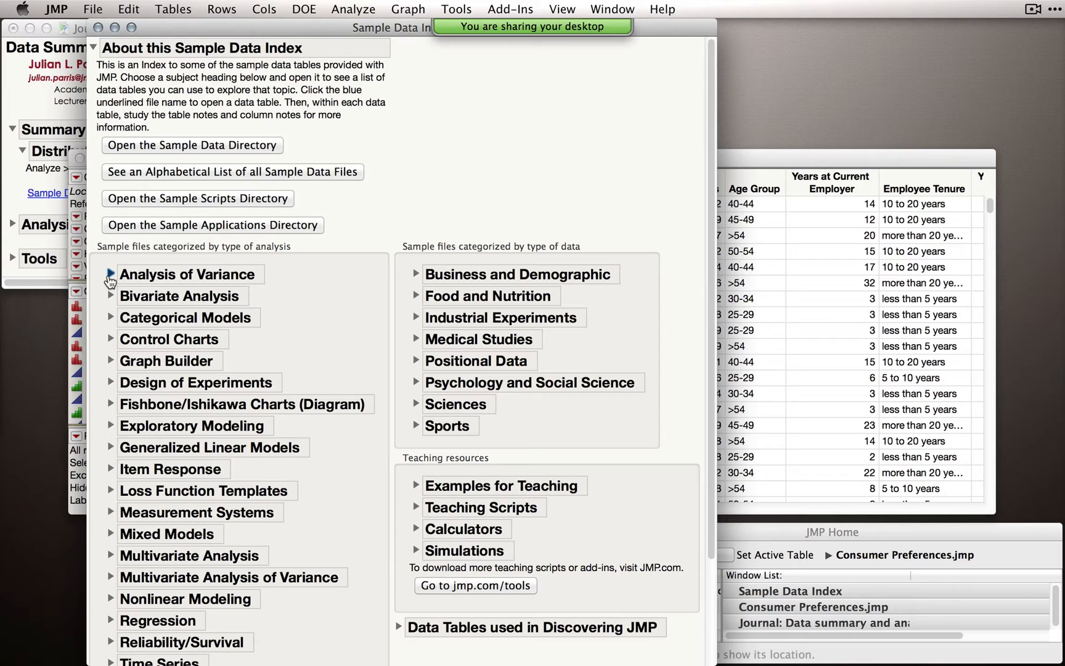
{"action": "left_click", "coordinate": [110, 274]}
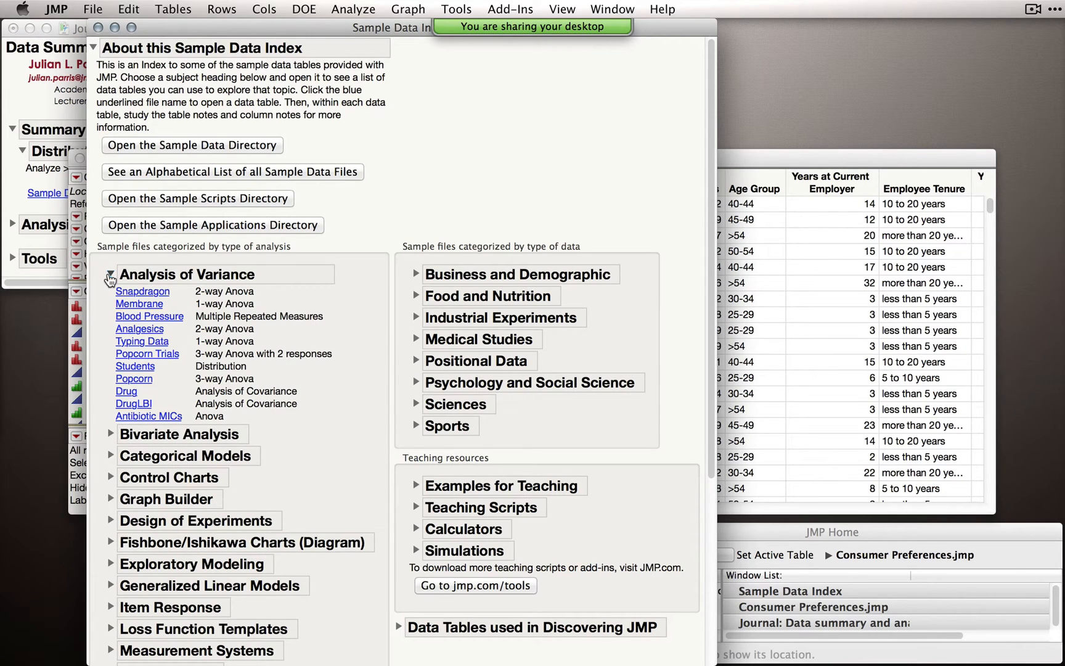
{"action": "left_click", "coordinate": [111, 275]}
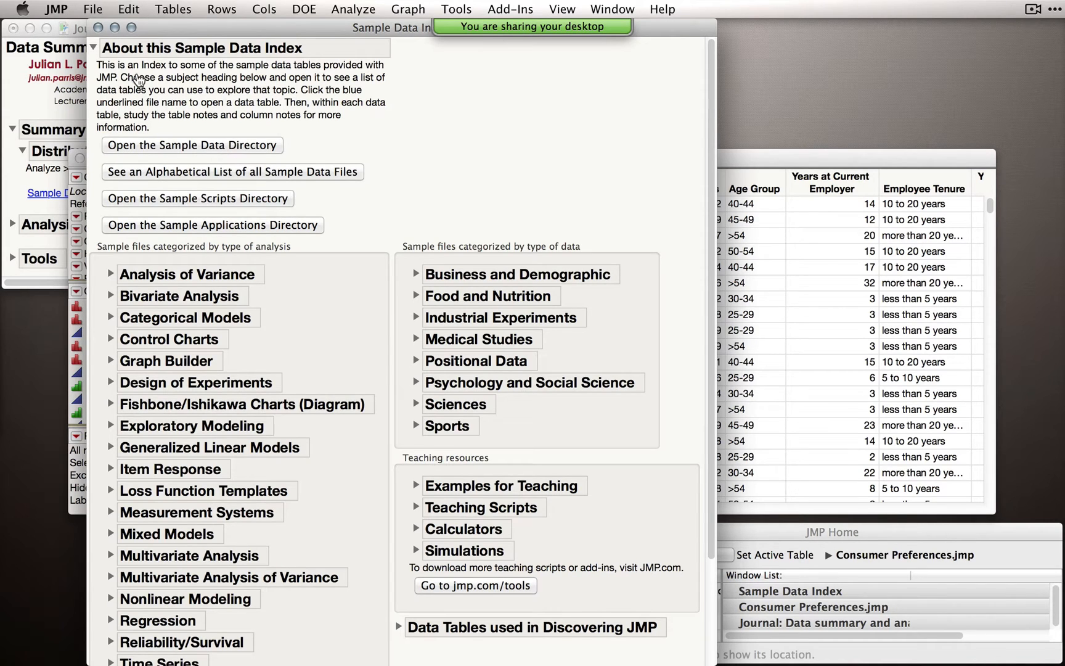
{"action": "left_click", "coordinate": [98, 27]}
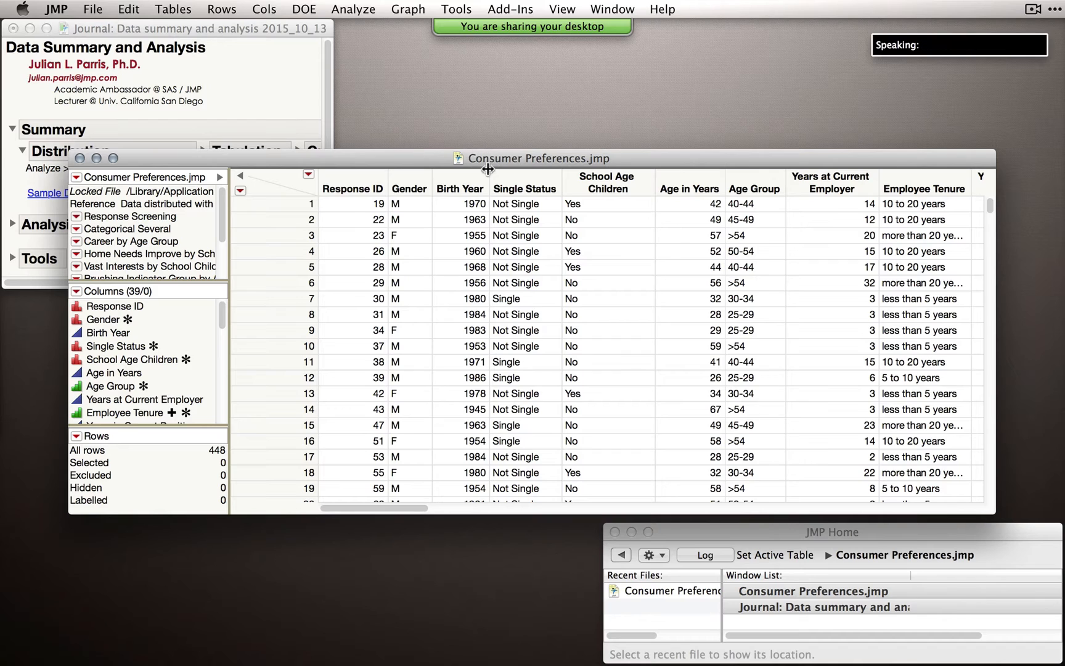
Move the Consumer Preferences data table window beside the journal so that both are visible.
{"action": "left_click_drag", "start_coordinate": [563, 162], "coordinate": [638, 119]}
{"action": "left_click_drag", "start_coordinate": [157, 114], "coordinate": [346, 127]}
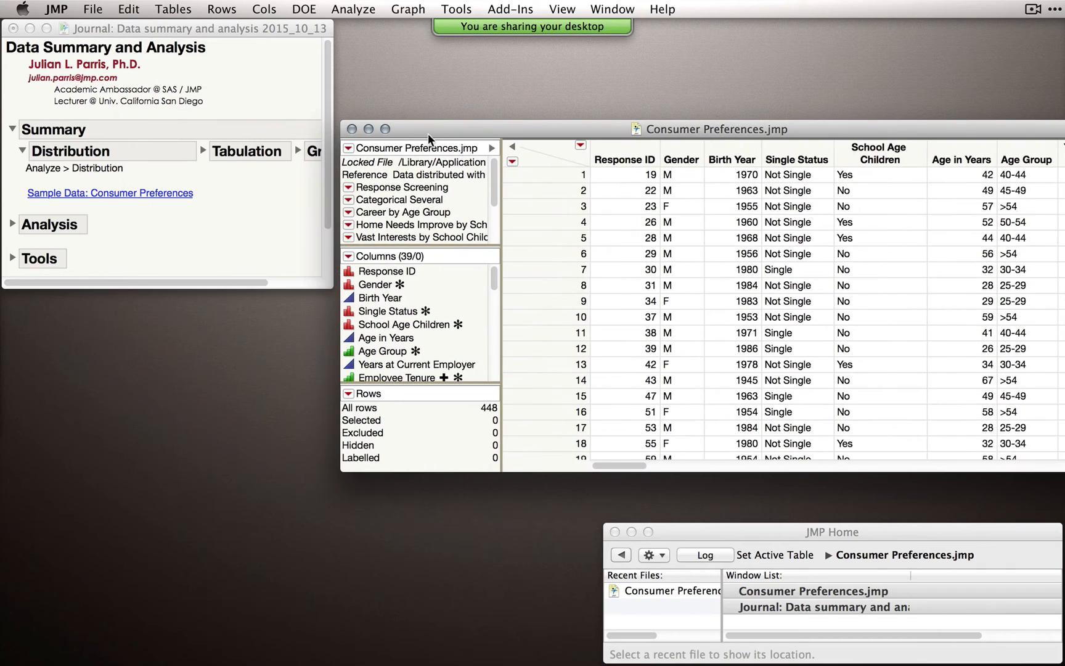
Move the Consumer Preferences data table window partly over the journal and enlarge it to show more rows and columns.
{"action": "left_click_drag", "start_coordinate": [456, 133], "coordinate": [398, 129]}
{"action": "left_click", "coordinate": [148, 234]}
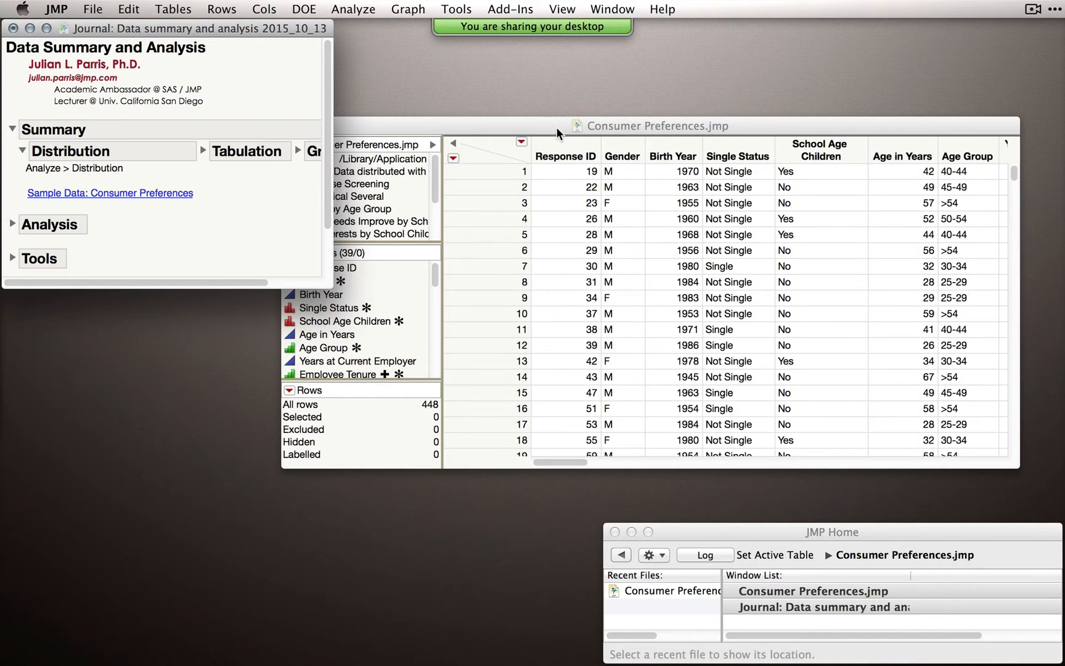
{"action": "left_click_drag", "start_coordinate": [556, 126], "coordinate": [538, 123]}
{"action": "left_click_drag", "start_coordinate": [628, 122], "coordinate": [591, 119]}
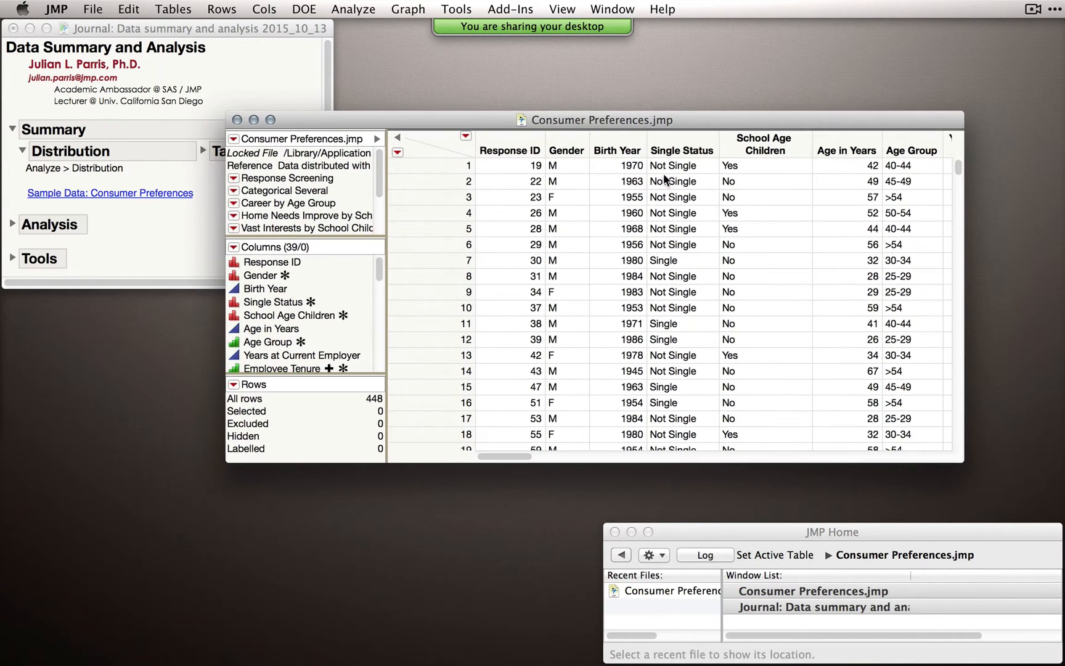
{"action": "left_click_drag", "start_coordinate": [960, 459], "coordinate": [1043, 583]}
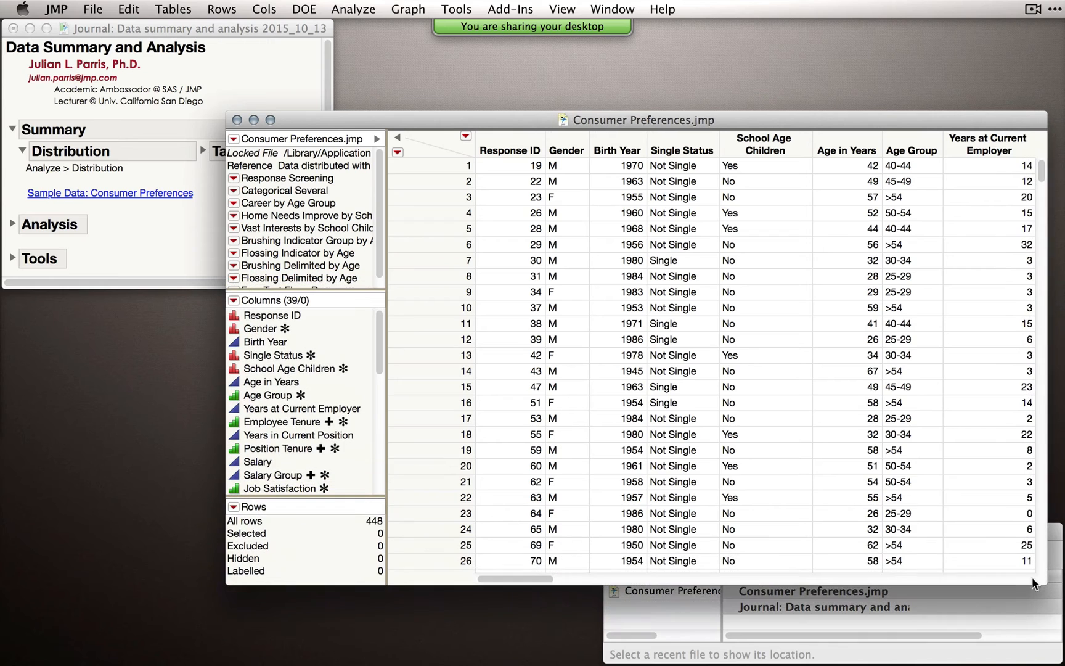
{"action": "left_click_drag", "start_coordinate": [601, 122], "coordinate": [581, 115]}
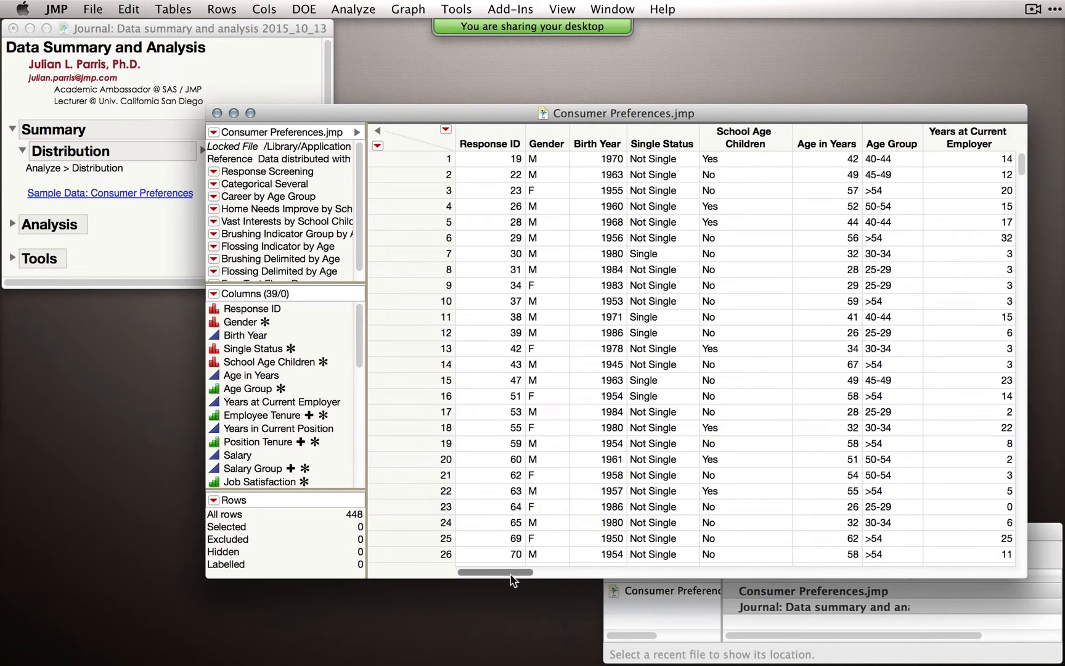
Review the Birth Year, Age in Years, Years at Current Employer and Employee Tenure columns in the data table.
{"action": "left_click", "coordinate": [601, 133]}
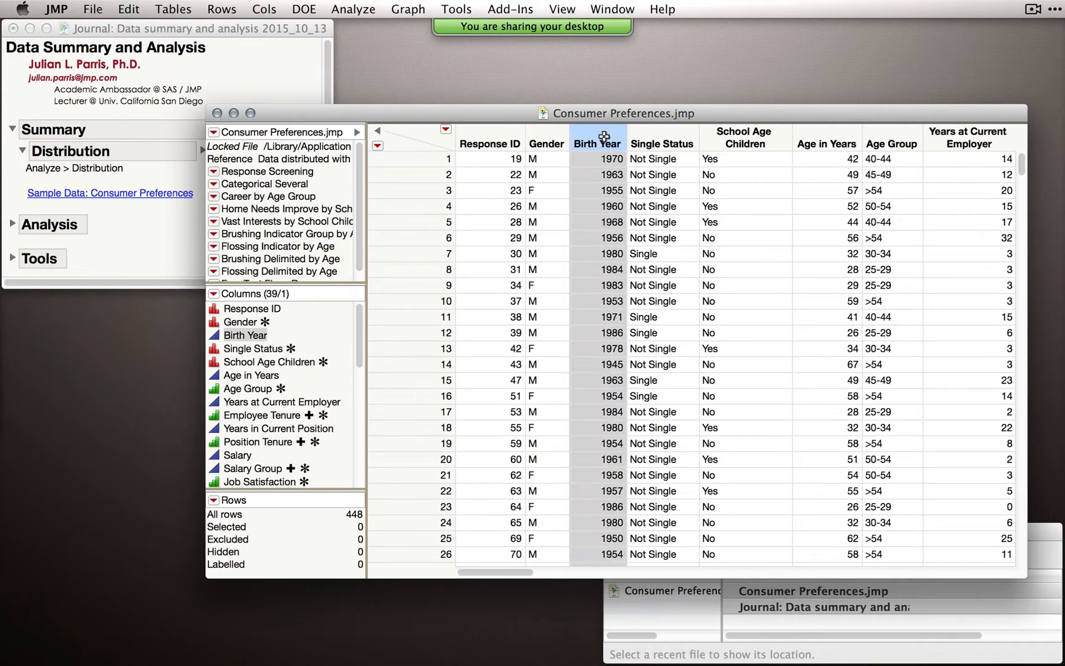
{"action": "left_click", "coordinate": [840, 140]}
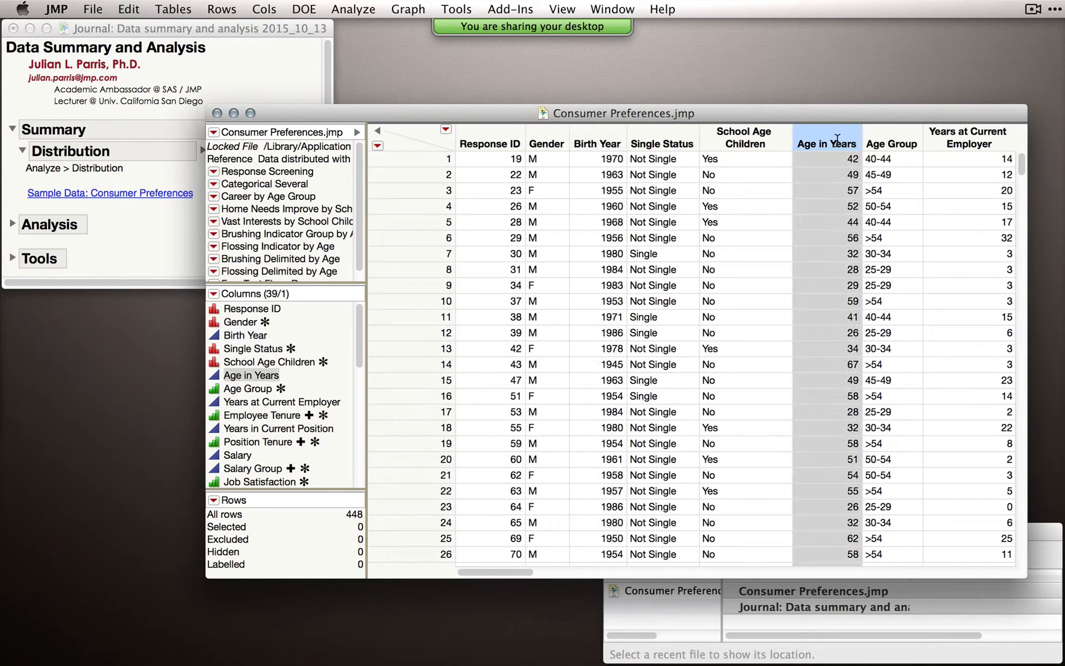
{"action": "left_click", "coordinate": [980, 140]}
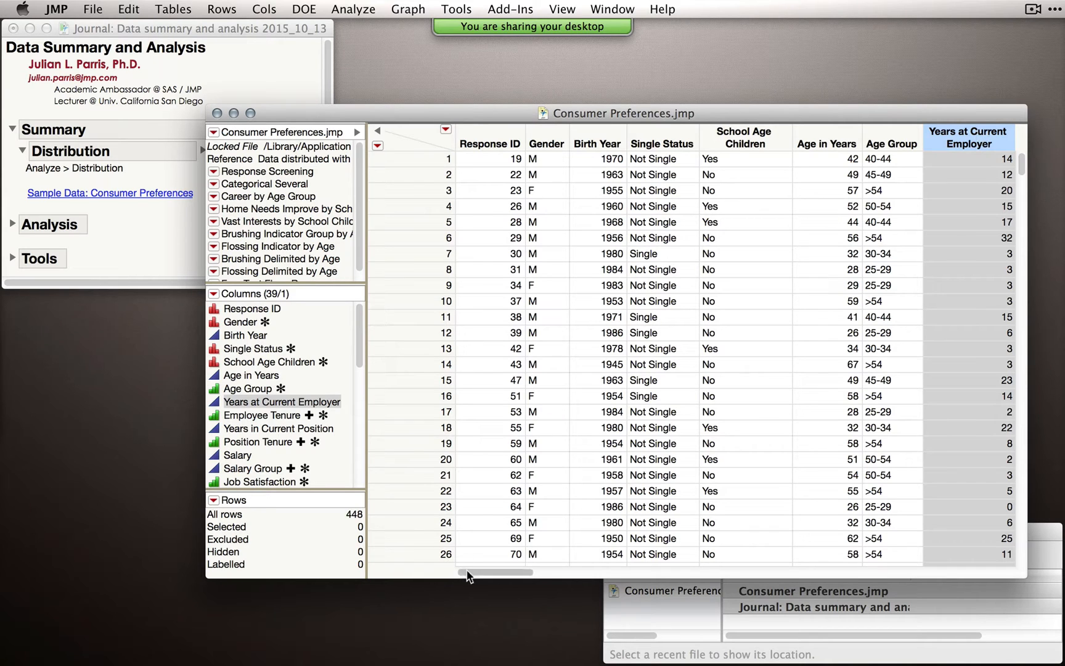
{"action": "left_click_drag", "start_coordinate": [481, 572], "coordinate": [527, 576]}
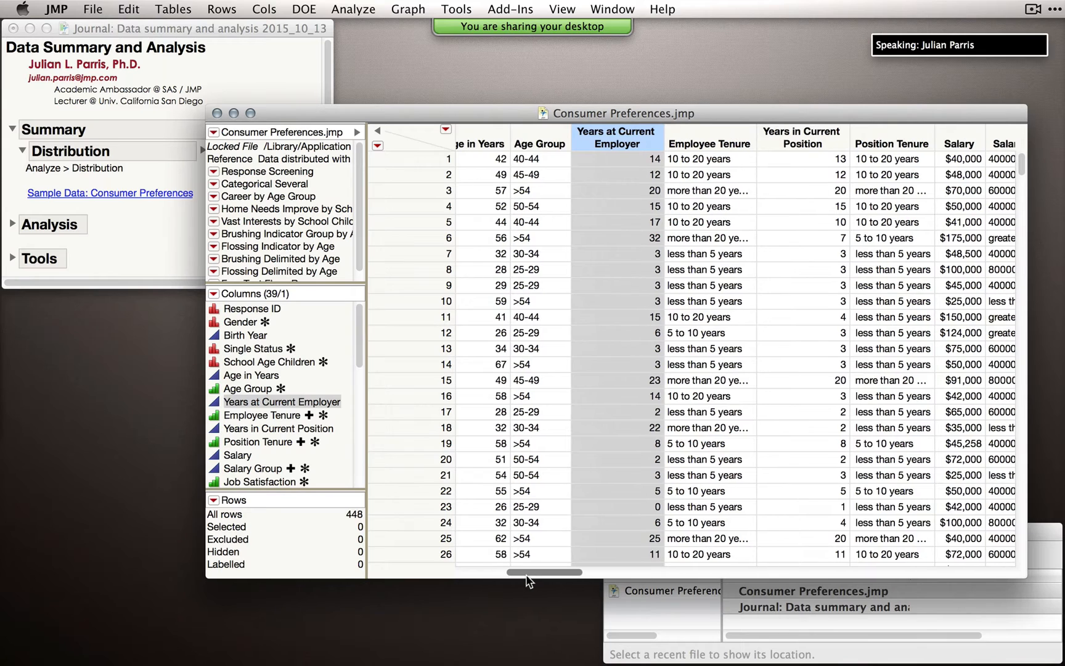
{"action": "left_click", "coordinate": [709, 139]}
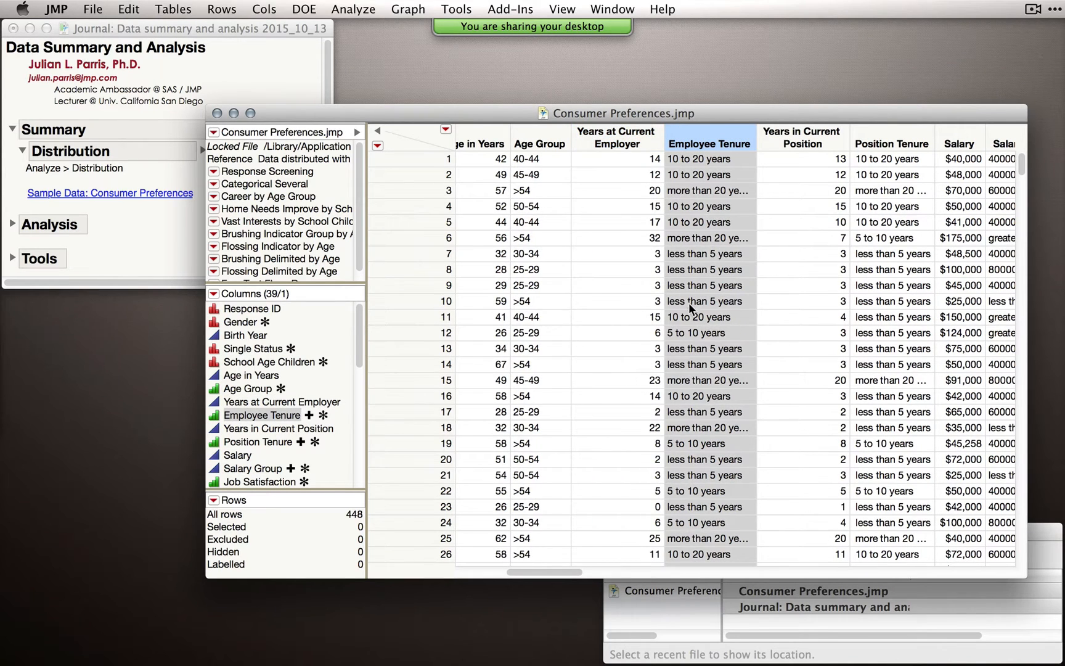
Review the Job Satisfaction, Position Tenure, Salary and Salary Group columns further along the data table.
{"action": "scroll", "coordinate": [692, 333], "scroll_direction": "right", "scroll_amount": 3}
{"action": "scroll", "coordinate": [692, 339], "scroll_direction": "right", "scroll_amount": 8}
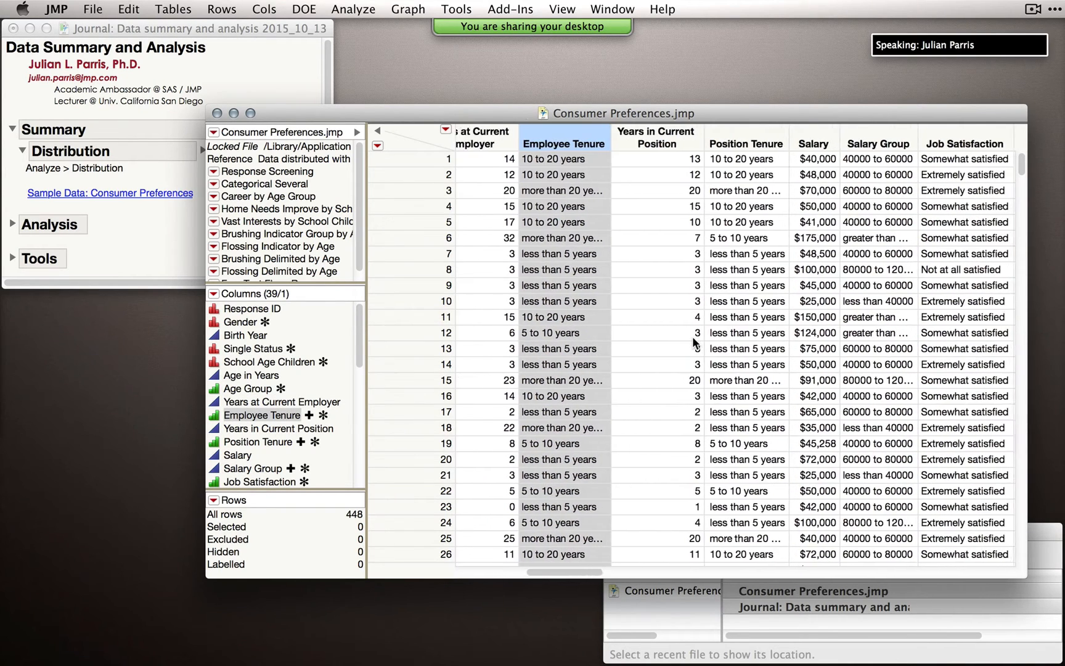
{"action": "left_click", "coordinate": [960, 136]}
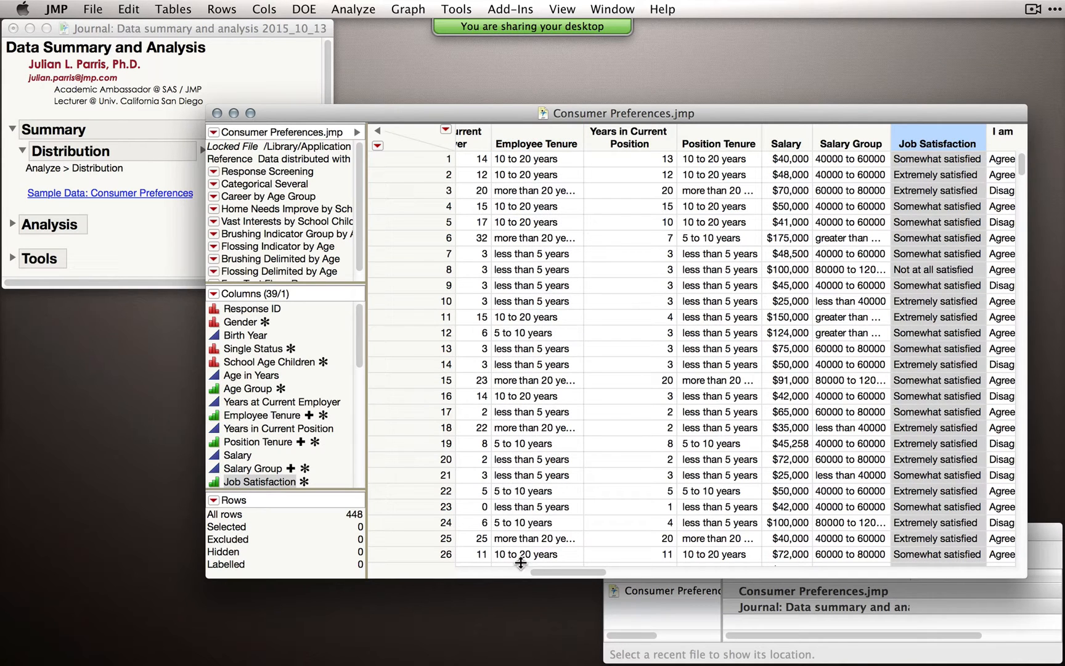
{"action": "left_click_drag", "start_coordinate": [553, 575], "coordinate": [562, 575]}
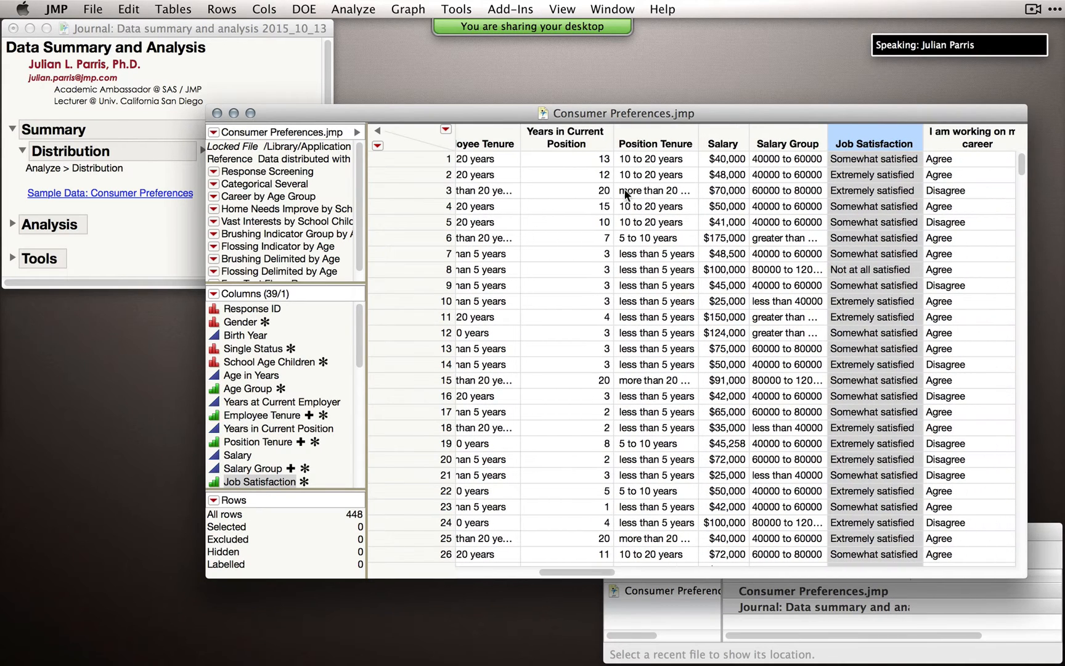
{"action": "left_click", "coordinate": [669, 129]}
{"action": "left_click", "coordinate": [729, 131]}
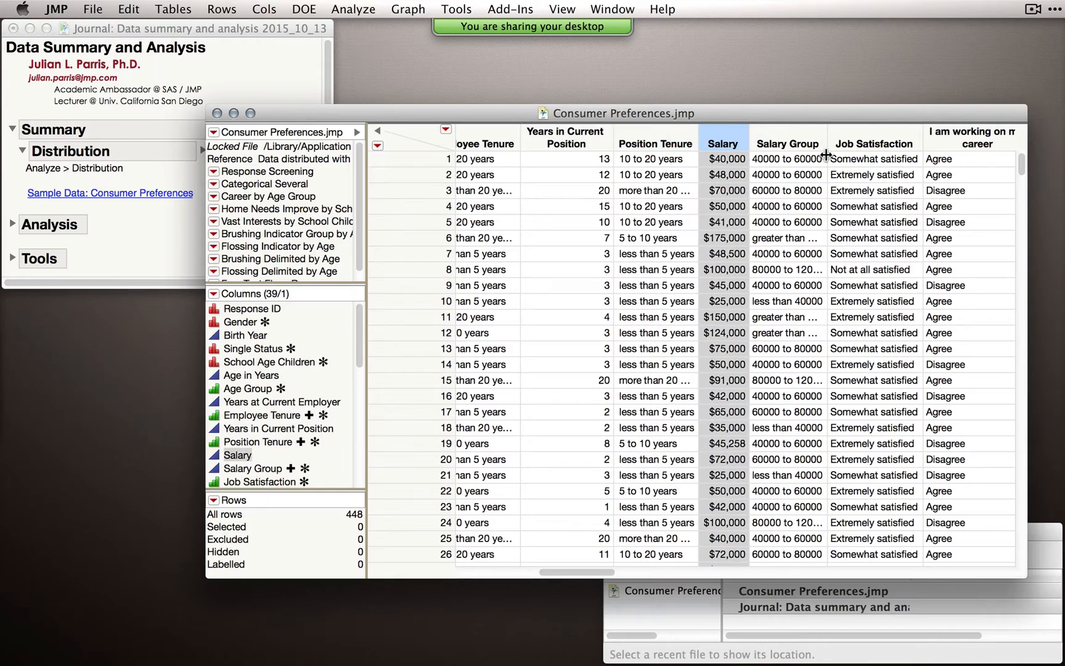
{"action": "left_click", "coordinate": [804, 129]}
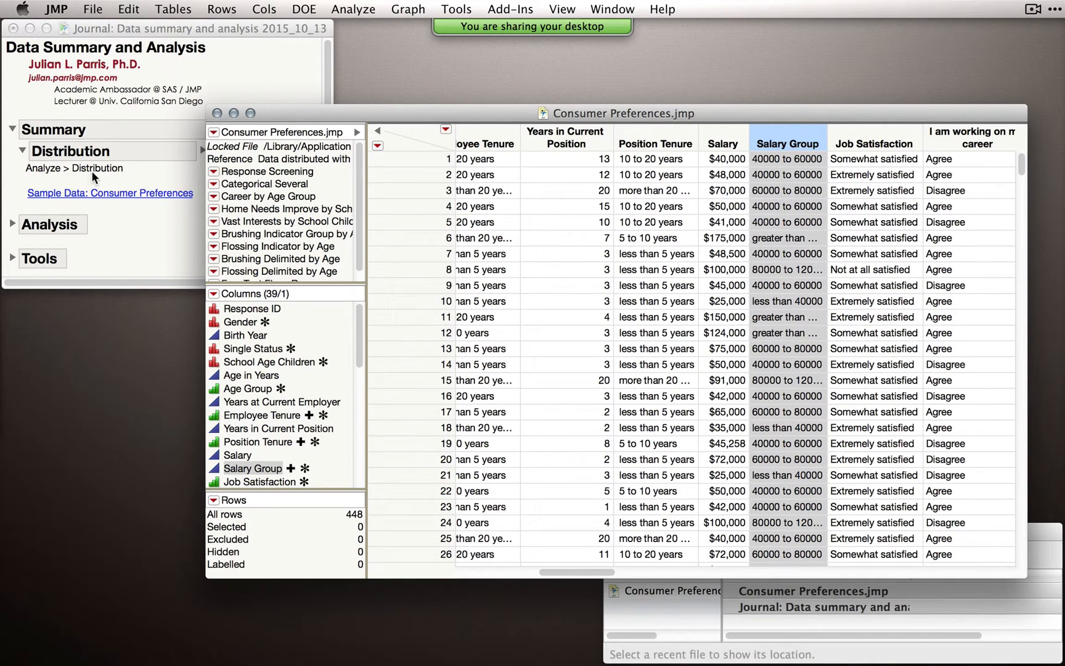
Run a Distribution analysis with the columns from Gender to Salary Group as the Y variables.
{"action": "left_click", "coordinate": [364, 9]}
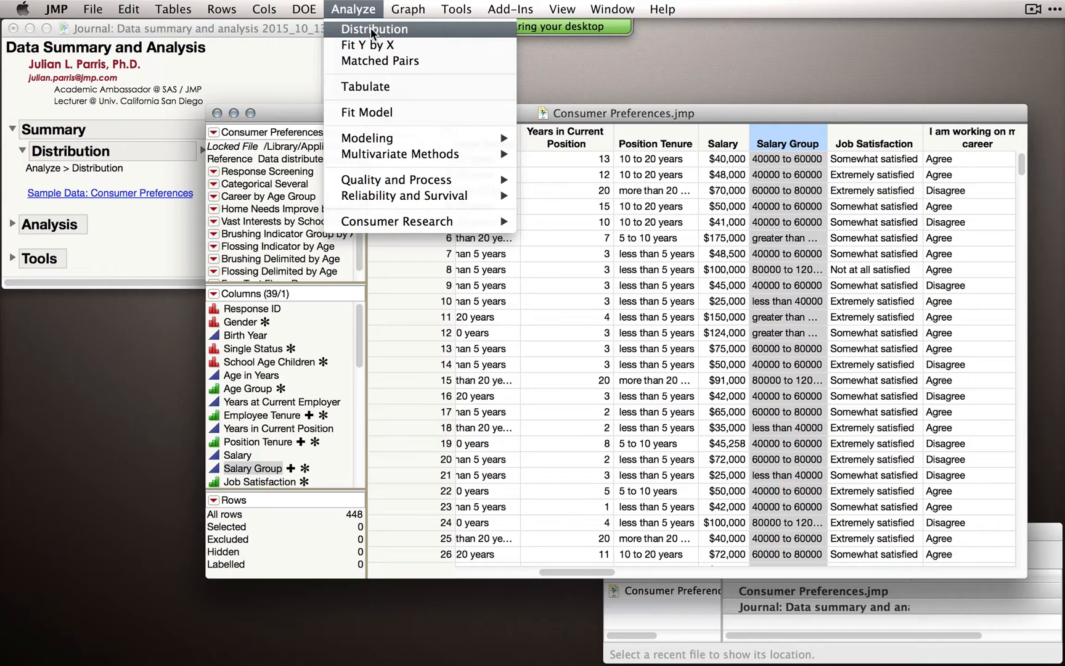
{"action": "left_click", "coordinate": [370, 28]}
{"action": "mouse_move", "coordinate": [518, 121]}
{"action": "left_mouse_down"}
{"action": "mouse_move", "coordinate": [524, 129]}
{"action": "mouse_move", "coordinate": [522, 102]}
{"action": "left_mouse_up"}
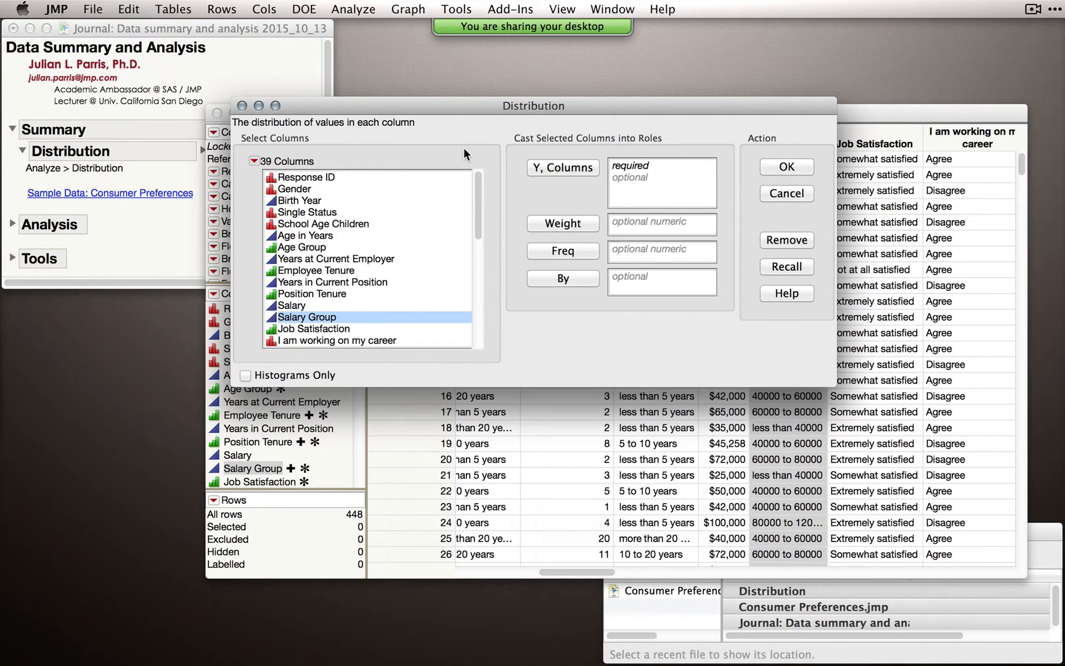
{"action": "left_click_drag", "start_coordinate": [326, 189], "coordinate": [356, 320]}
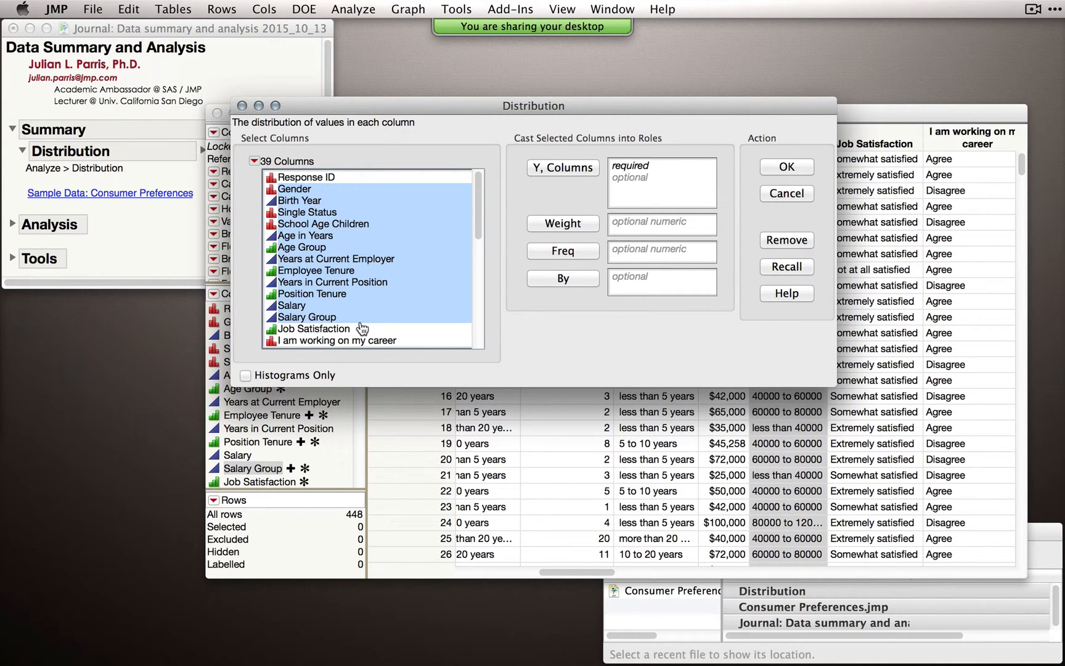
{"action": "left_click", "coordinate": [568, 170]}
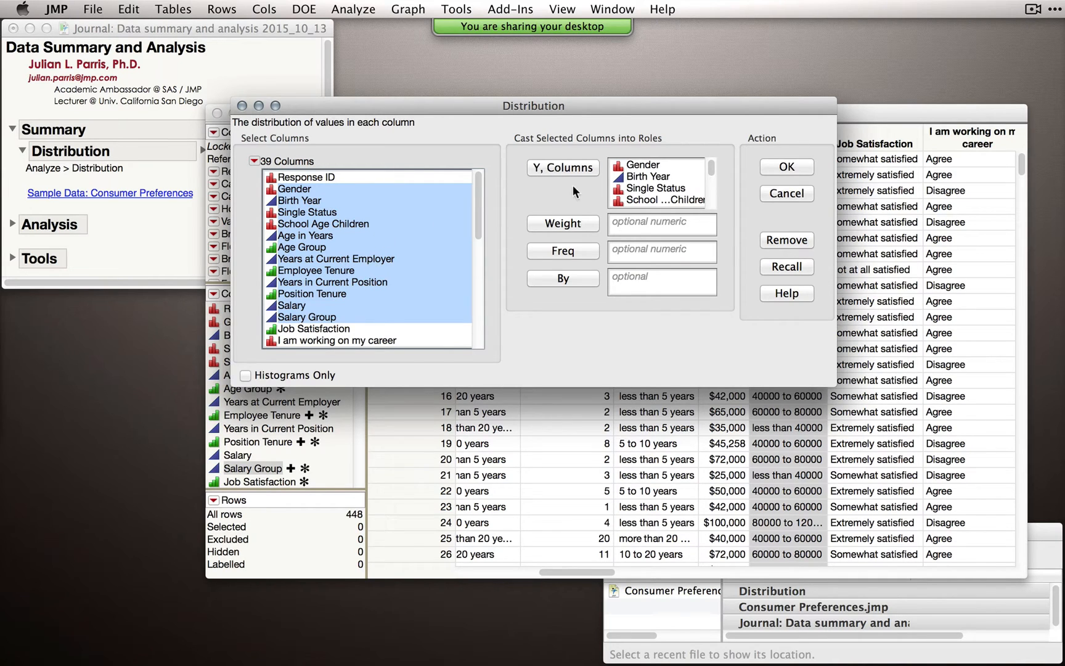
{"action": "left_click", "coordinate": [796, 168]}
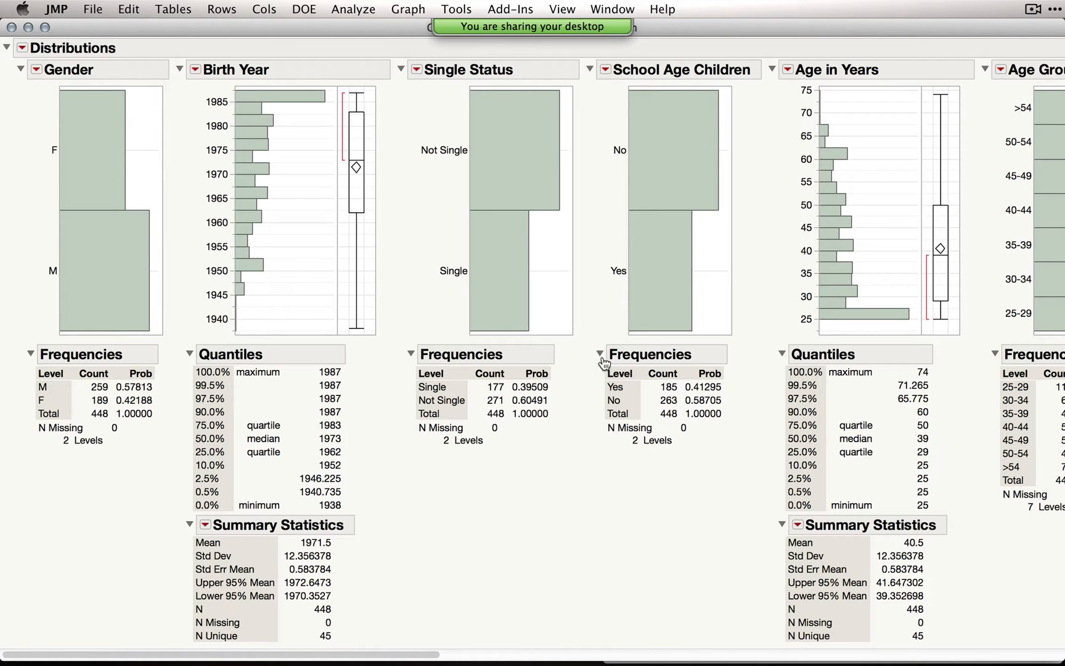
Highlight the Single respondents across all histograms from the Single Status distribution, and clear the selection.
{"action": "mouse_move", "coordinate": [373, 656]}
{"action": "left_mouse_down"}
{"action": "mouse_move", "coordinate": [452, 659]}
{"action": "mouse_move", "coordinate": [355, 648]}
{"action": "left_mouse_up"}
{"action": "left_click", "coordinate": [495, 274]}
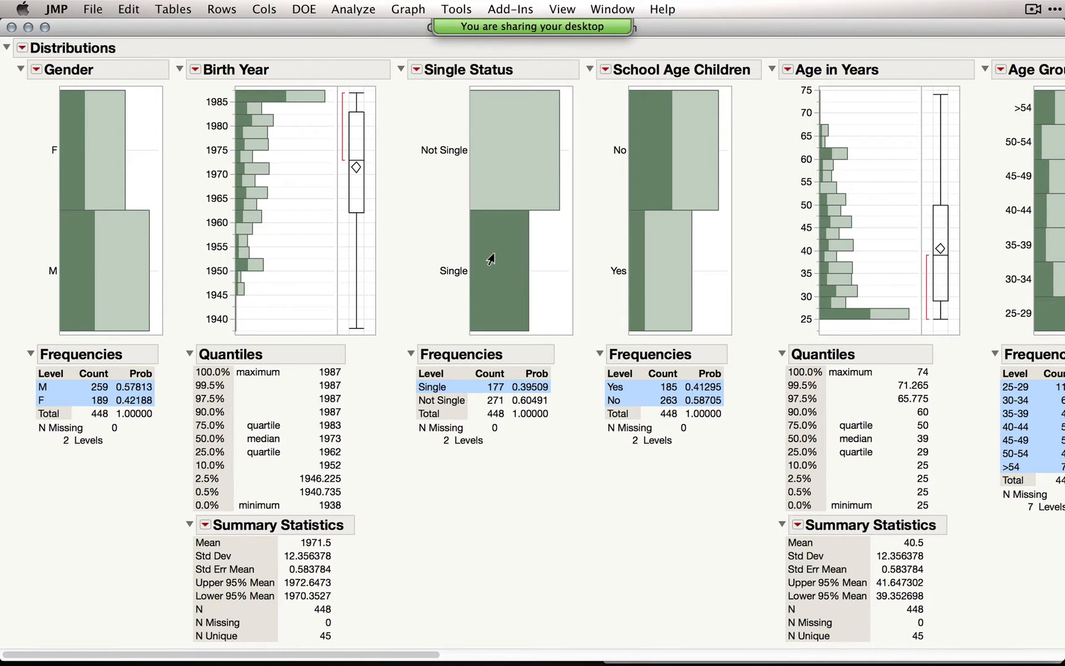
{"action": "left_click_drag", "start_coordinate": [403, 34], "coordinate": [561, 29]}
{"action": "left_click", "coordinate": [489, 257]}
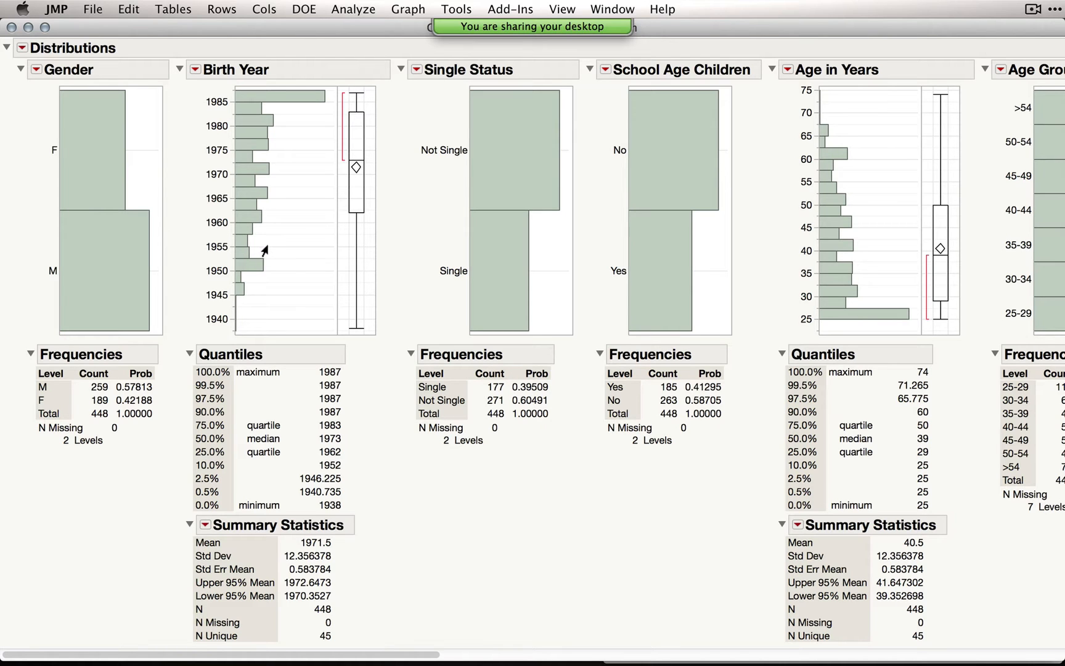
Move the Distribution report aside and bring the Consumer Preferences data table in front of it.
{"action": "double_click", "coordinate": [255, 25]}
{"action": "left_click_drag", "start_coordinate": [431, 96], "coordinate": [524, 154]}
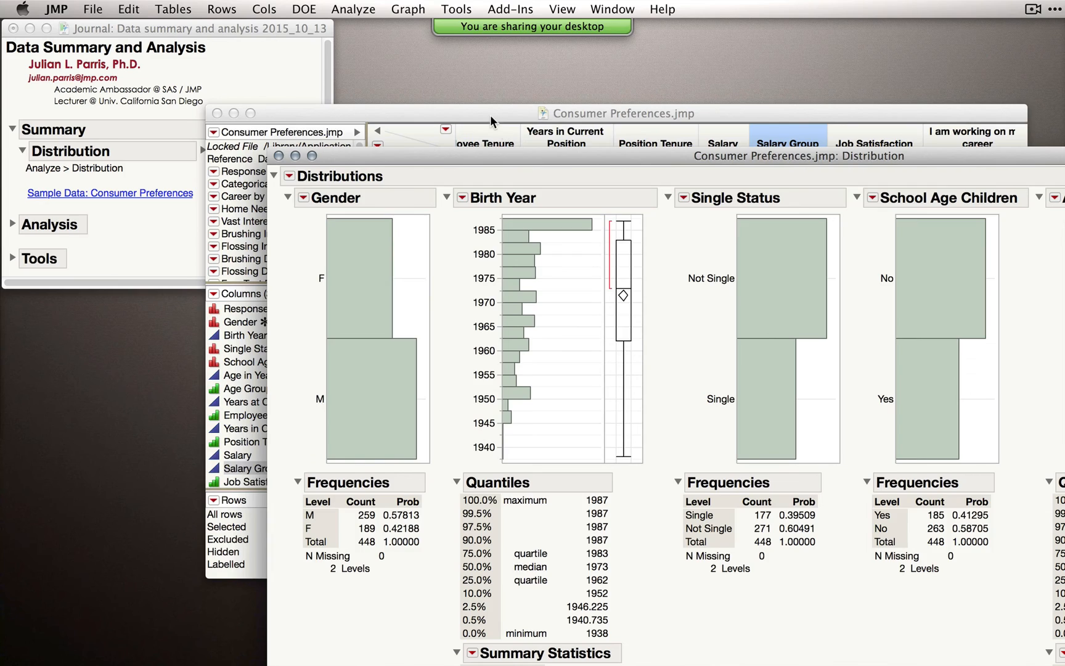
{"action": "left_click_drag", "start_coordinate": [491, 115], "coordinate": [431, 66]}
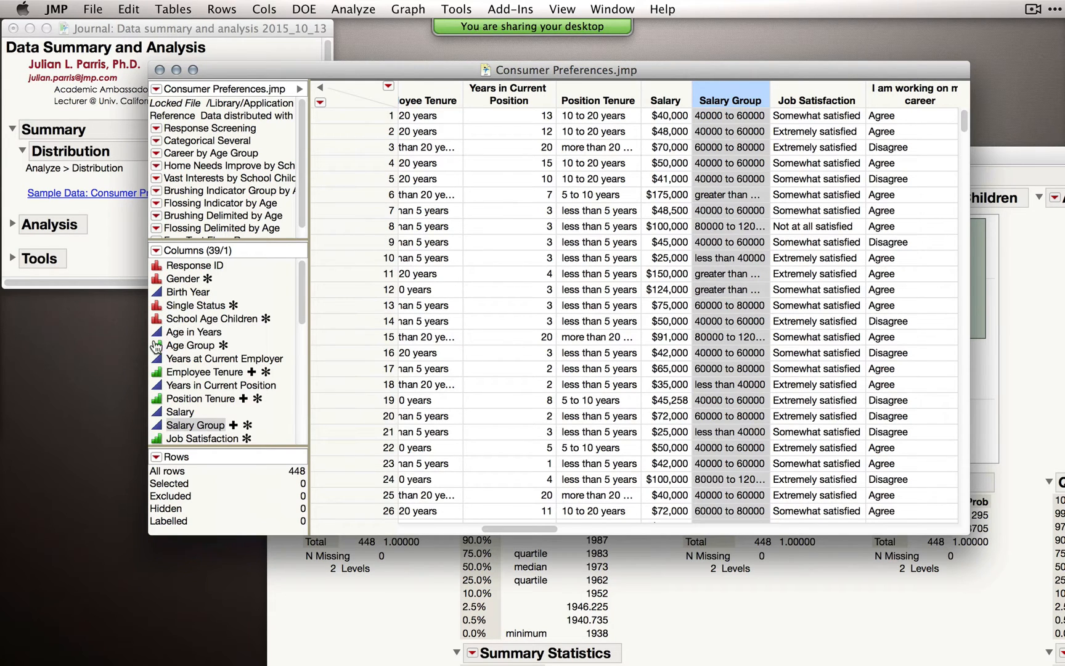
Examine the modeling type choices for the Salary column, keeping it Continuous, and select the Gender column.
{"action": "left_click", "coordinate": [158, 412]}
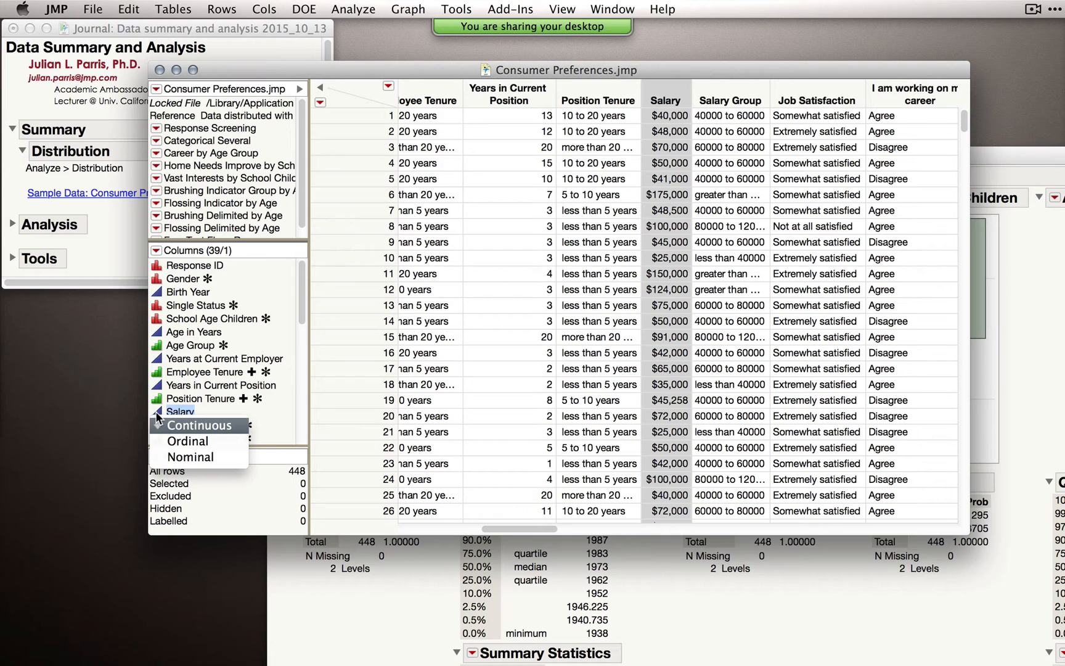
{"action": "left_click", "coordinate": [169, 409]}
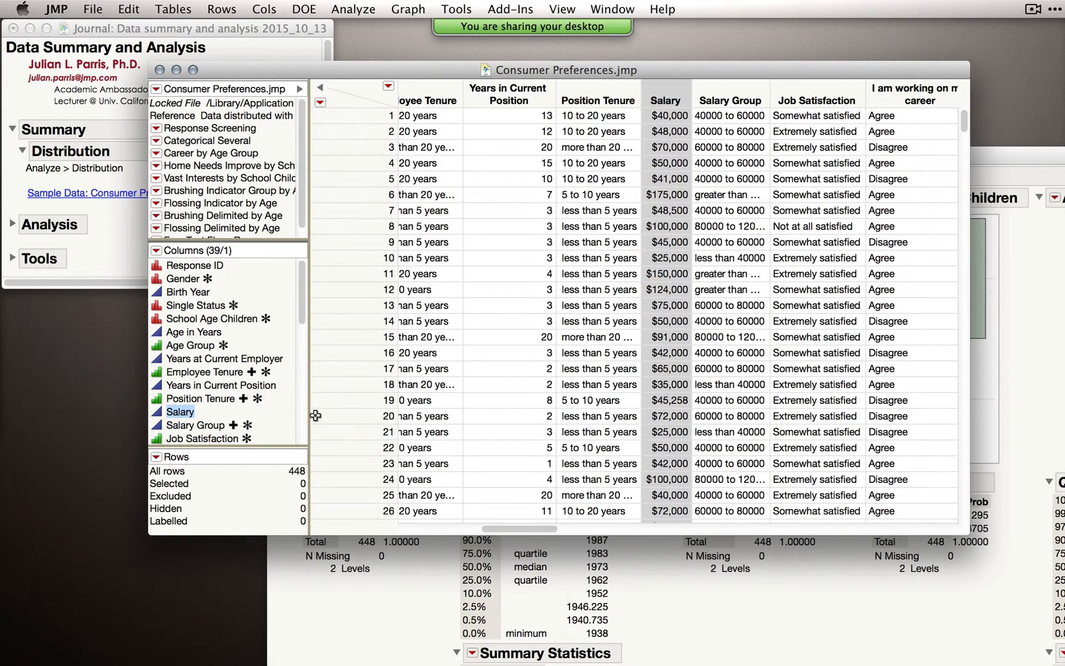
{"action": "left_click", "coordinate": [158, 415]}
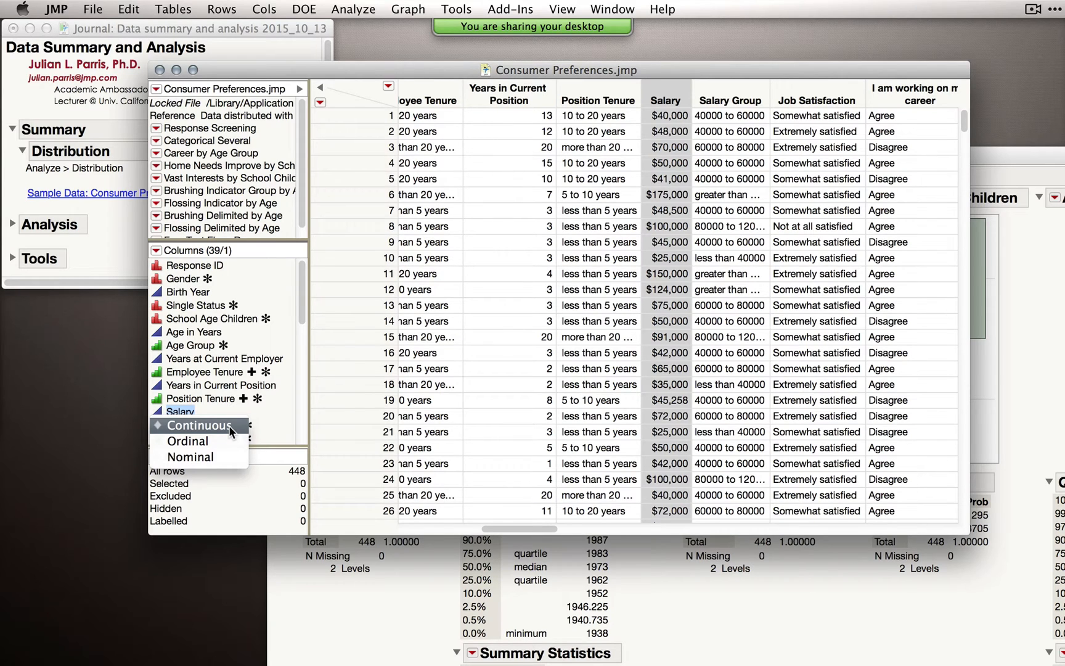
{"action": "left_click", "coordinate": [175, 408]}
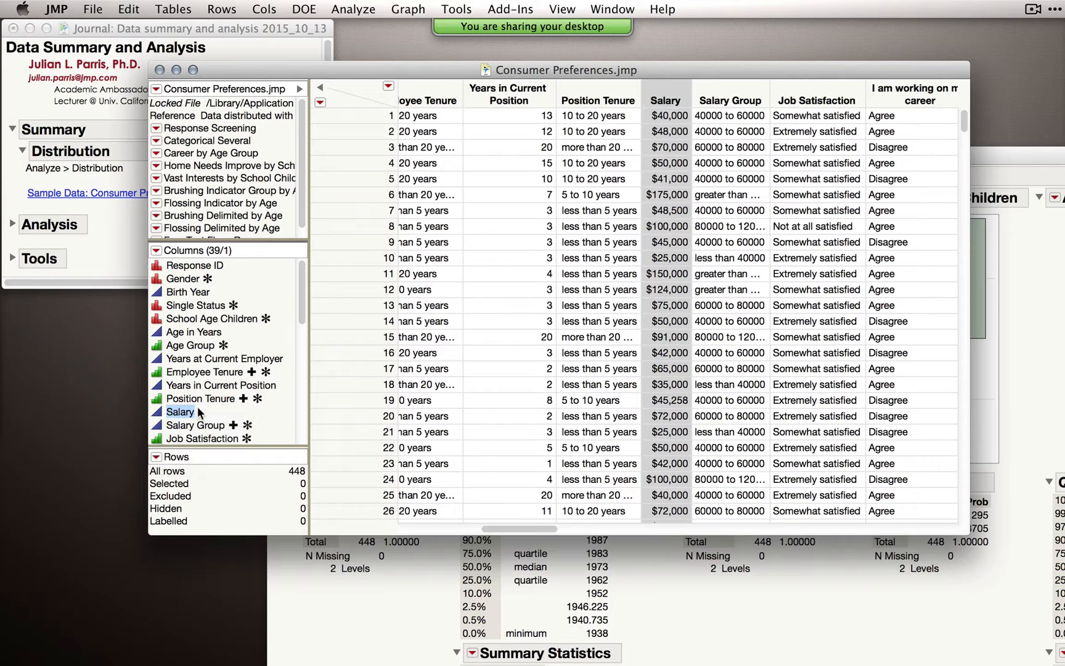
{"action": "left_click", "coordinate": [159, 416]}
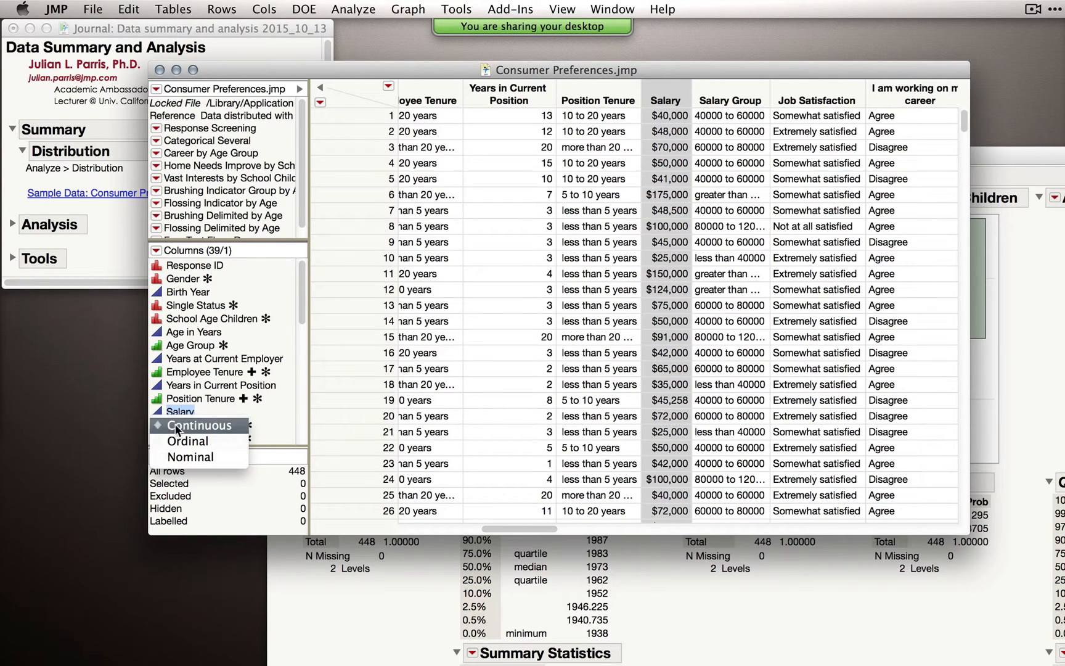
{"action": "left_click", "coordinate": [179, 413]}
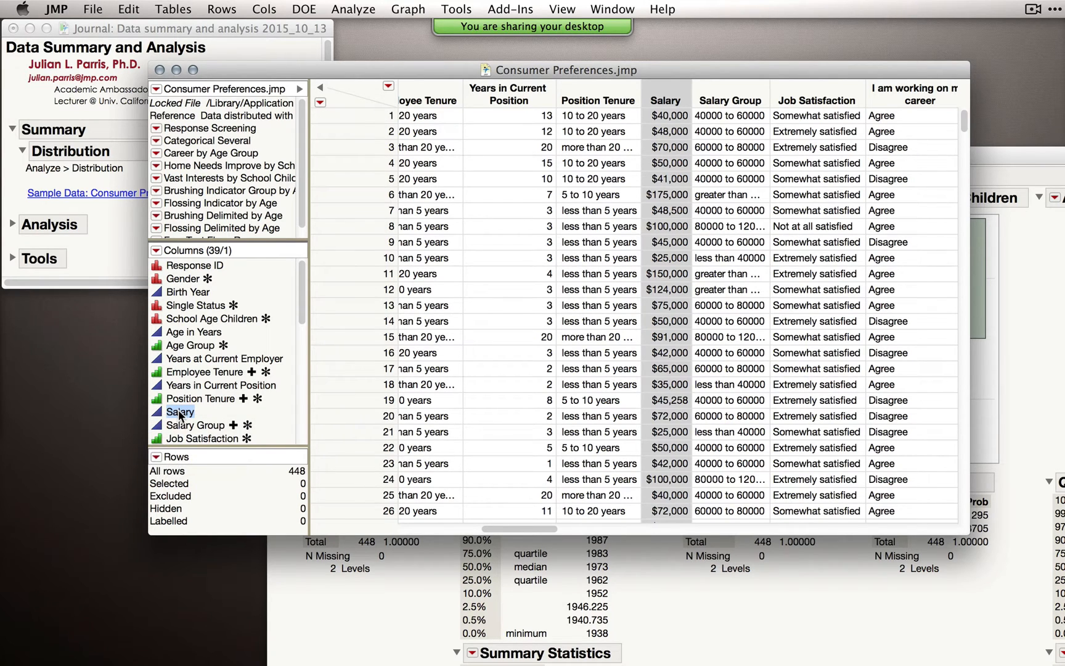
{"action": "left_click", "coordinate": [182, 279]}
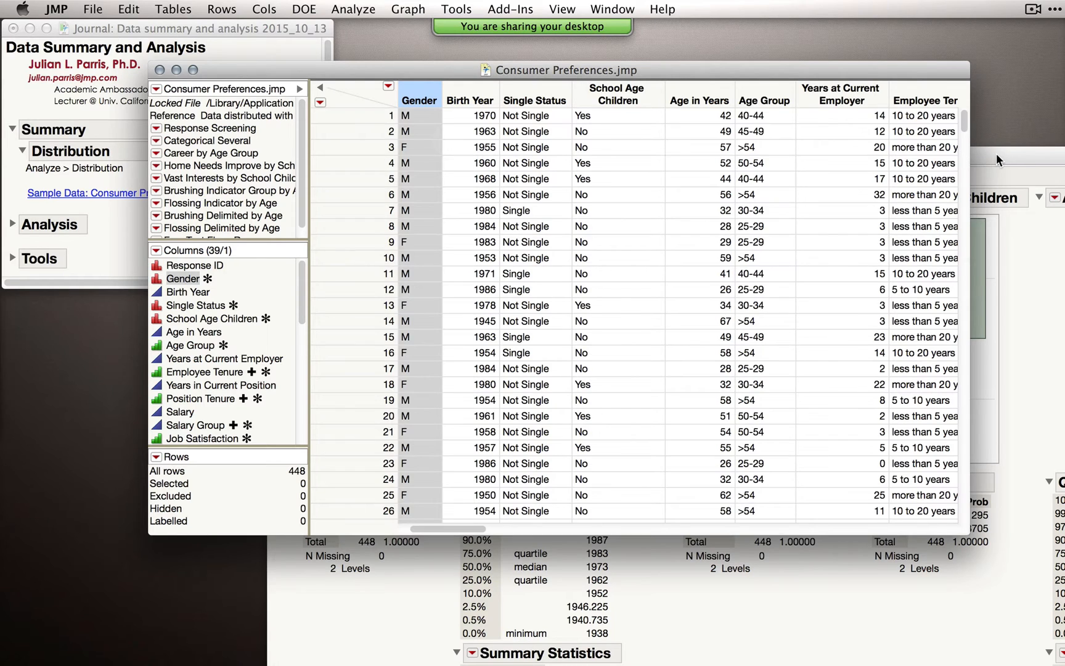
Bring the Distribution report back to the front and reposition it to fill the screen.
{"action": "left_click_drag", "start_coordinate": [997, 153], "coordinate": [738, 26]}
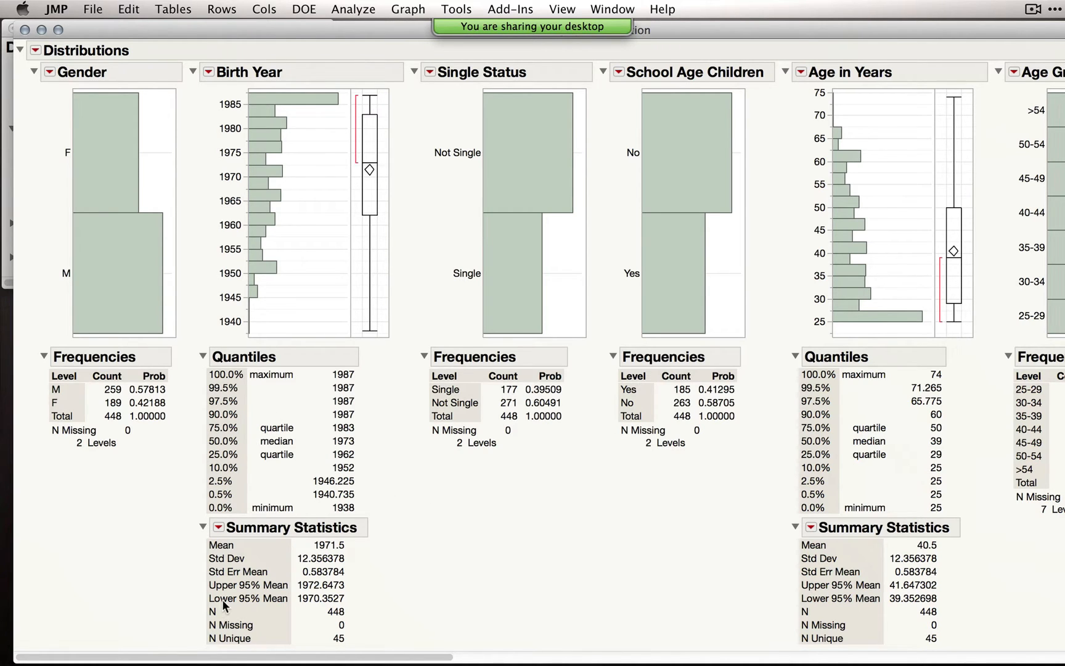
{"action": "left_click_drag", "start_coordinate": [371, 31], "coordinate": [359, 28]}
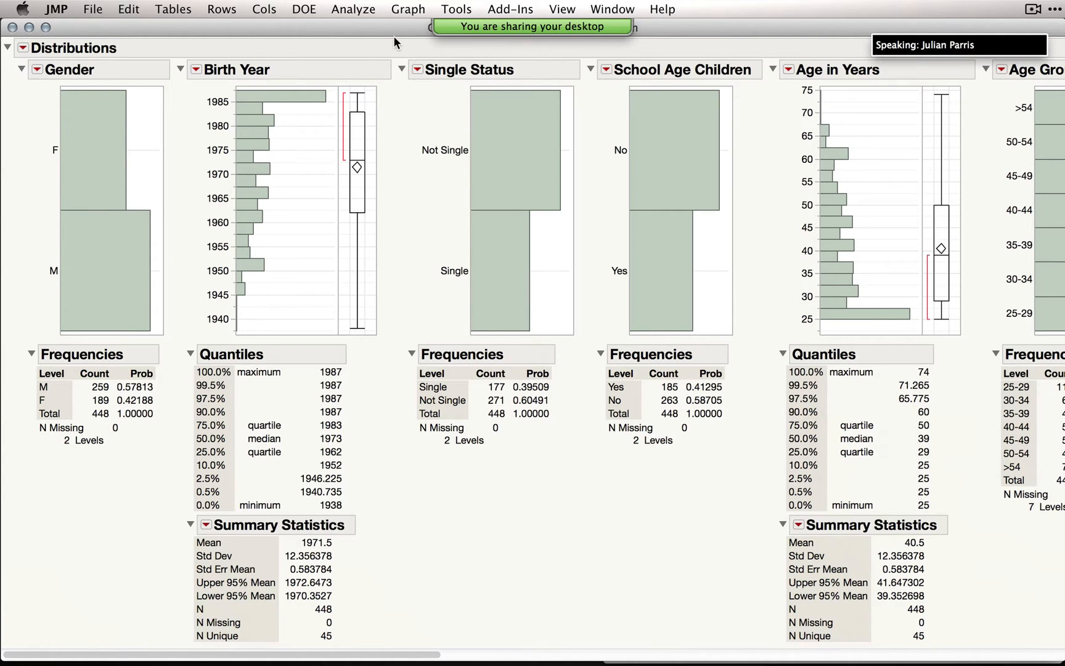
{"action": "mouse_move", "coordinate": [364, 35]}
{"action": "left_mouse_down"}
{"action": "mouse_move", "coordinate": [357, 38]}
{"action": "mouse_move", "coordinate": [366, 35]}
{"action": "left_mouse_up"}
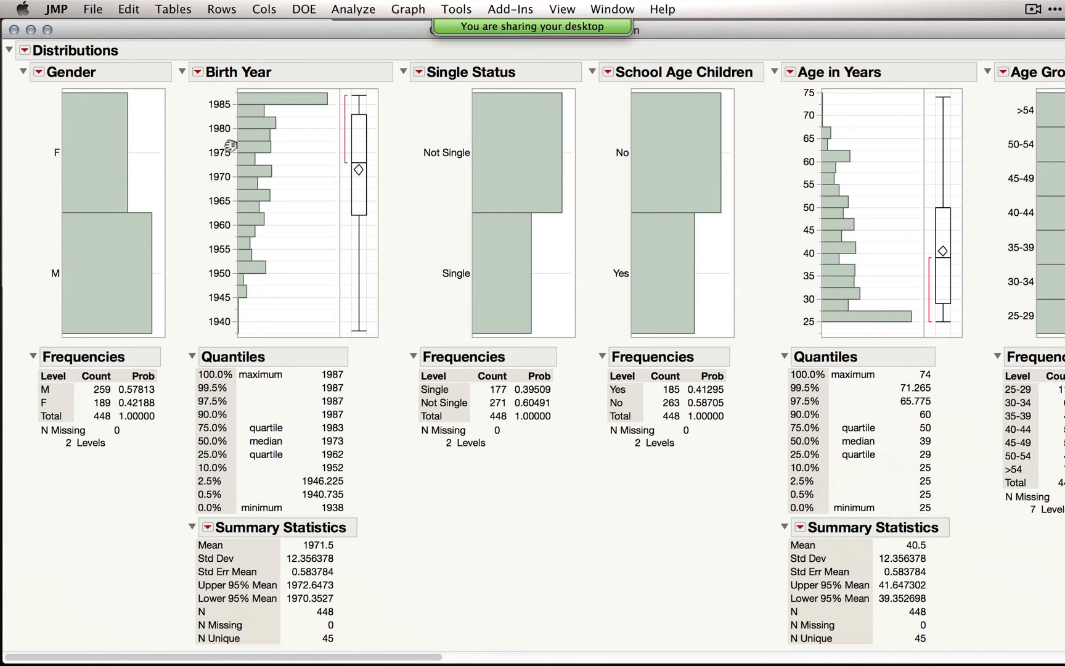
Run a Test Mean on Birth Year with a hypothesized mean of 1968 and view the t test results.
{"action": "left_click", "coordinate": [198, 74]}
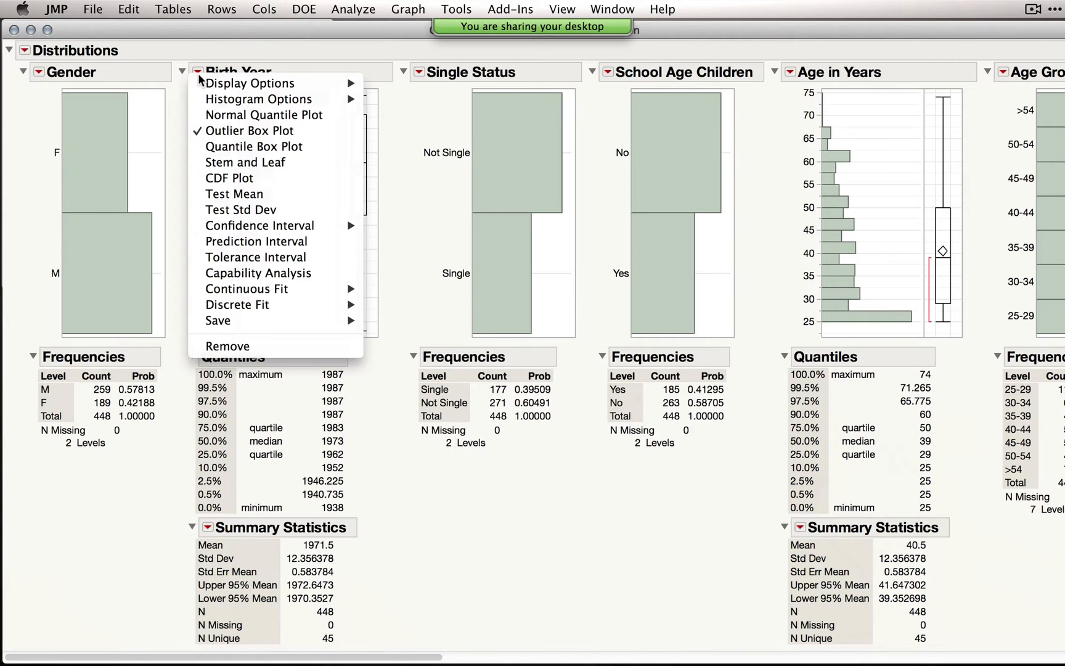
{"action": "mouse_move", "coordinate": [255, 292]}
{"action": "left_click", "coordinate": [253, 195]}
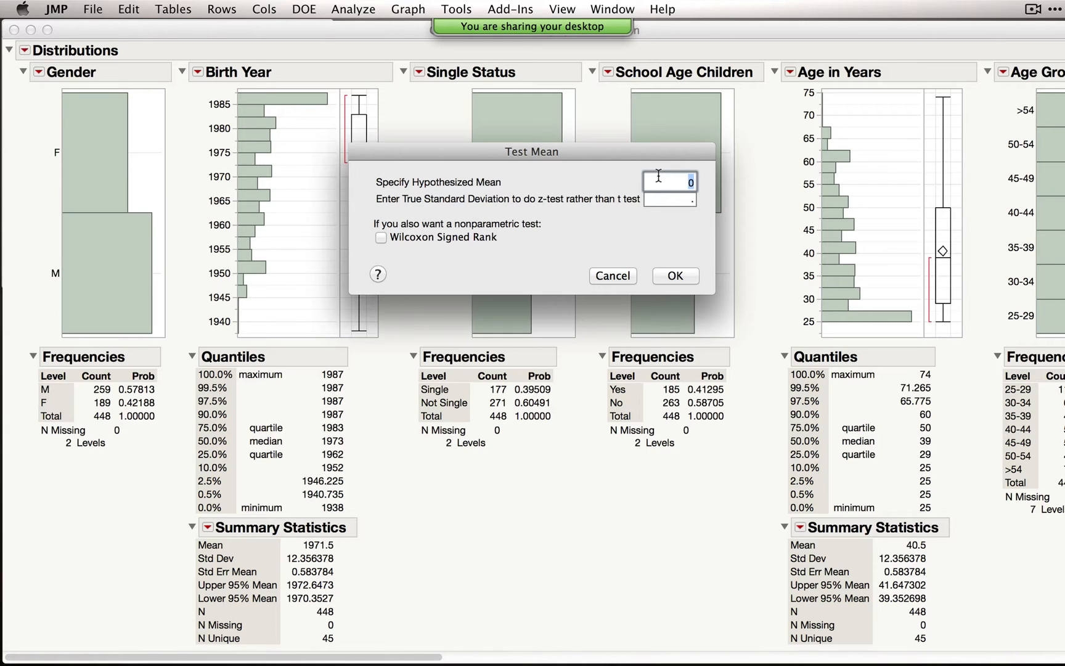
{"action": "type", "text": "1968"}
{"action": "left_click", "coordinate": [682, 276]}
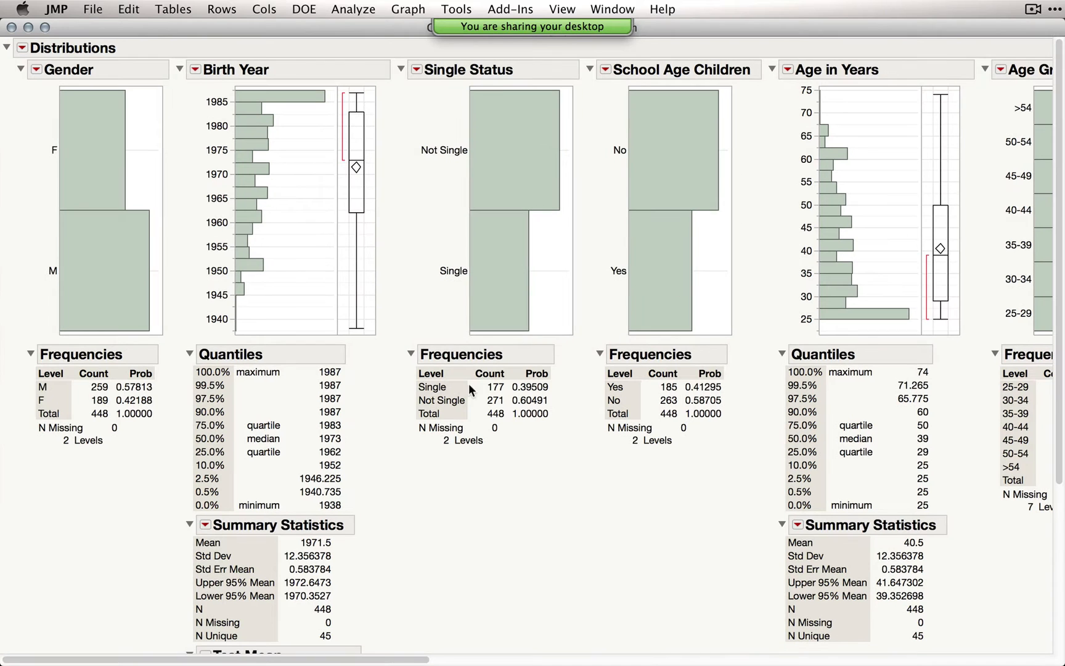
{"action": "scroll", "coordinate": [370, 447], "scroll_direction": "down", "scroll_amount": 5}
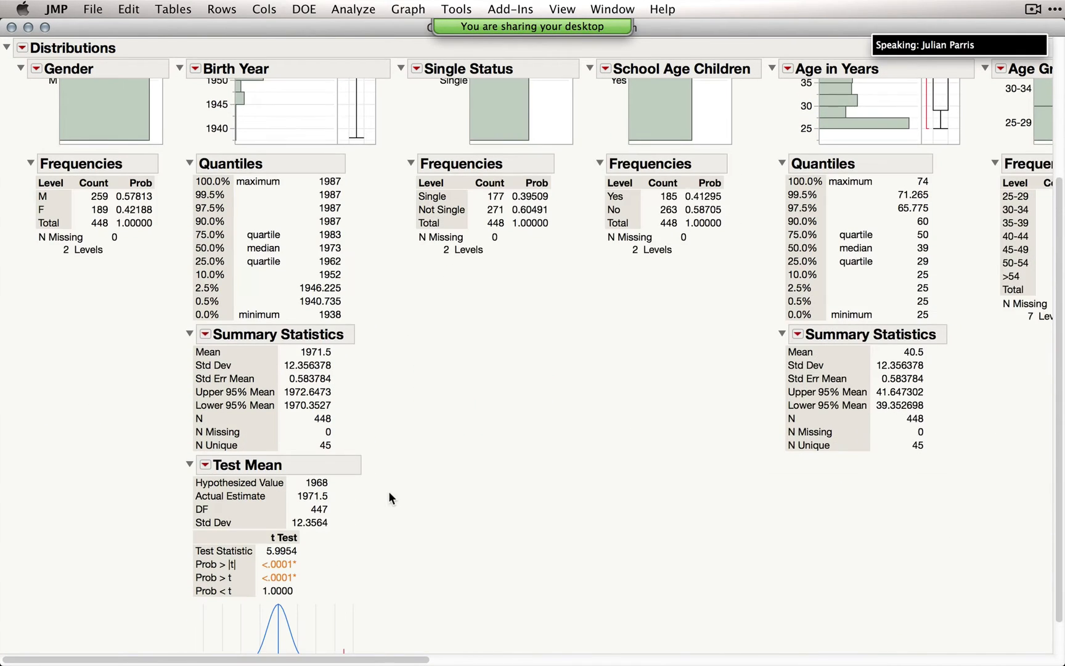
{"action": "scroll", "coordinate": [389, 492], "scroll_direction": "down", "scroll_amount": 1}
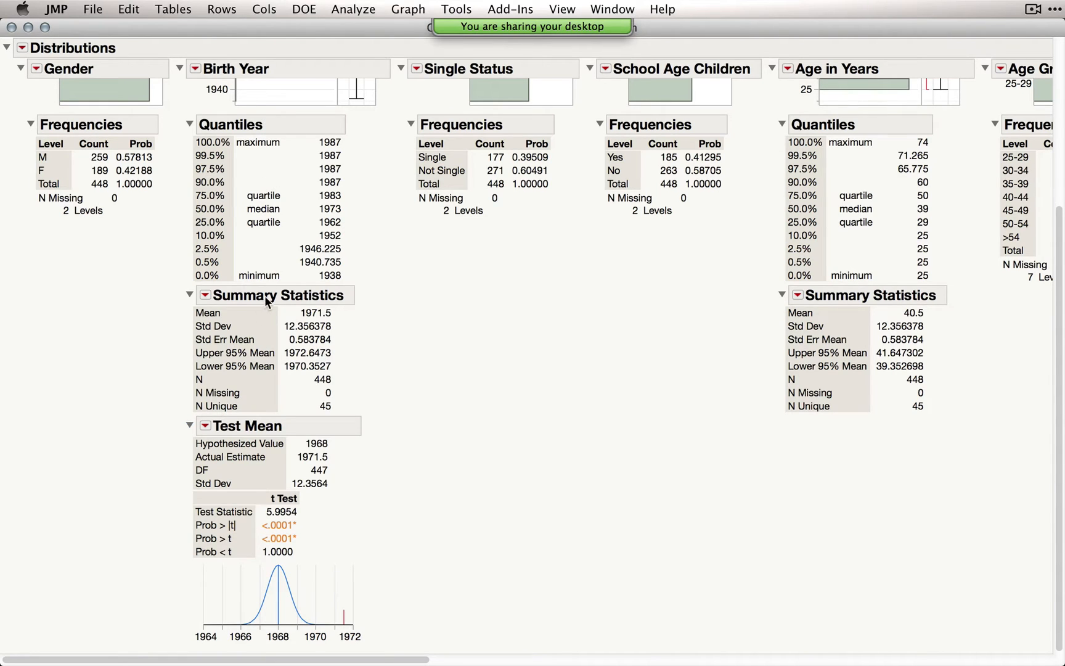
Add a Normal Quantile Plot to the Birth Year distribution, select one of its points, and clear the selection.
{"action": "left_click", "coordinate": [194, 69]}
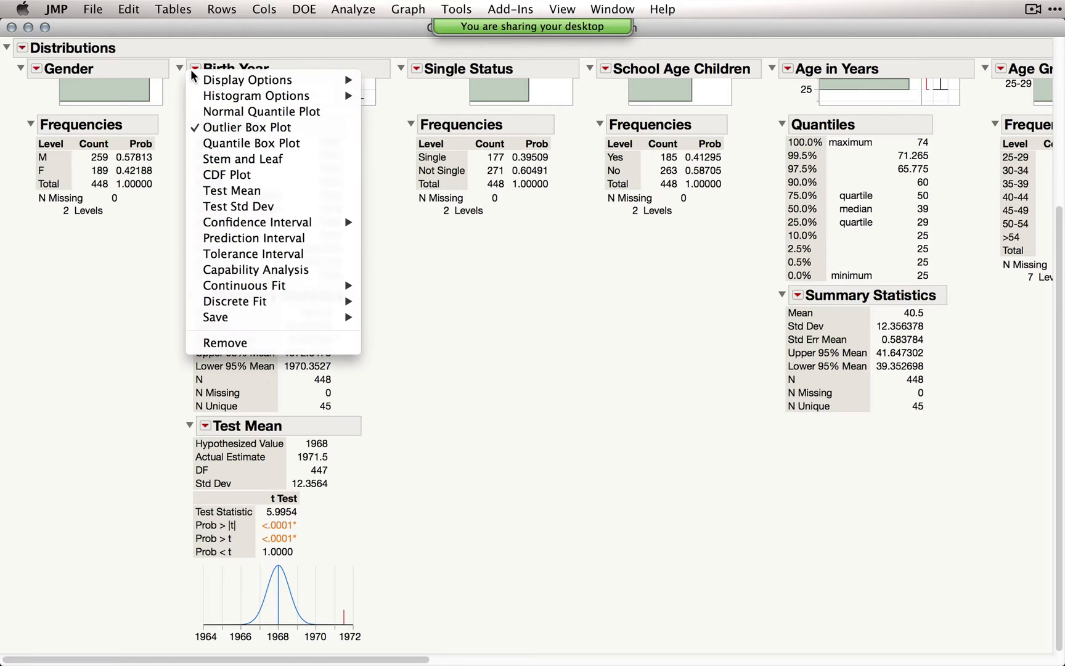
{"action": "left_click", "coordinate": [203, 112]}
{"action": "left_click", "coordinate": [479, 193]}
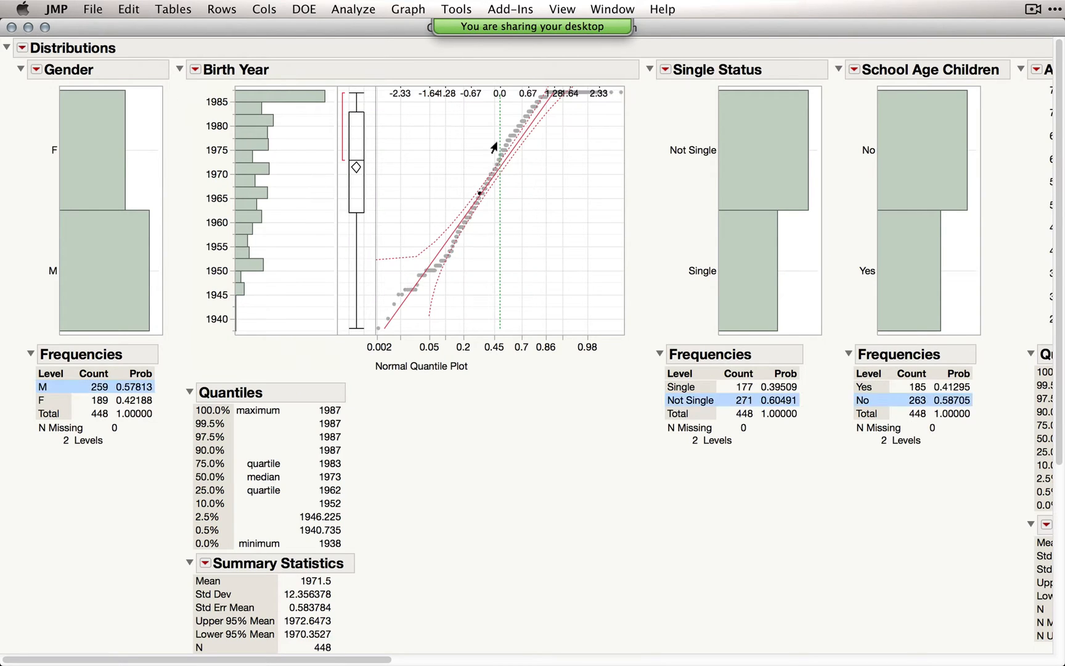
{"action": "left_click", "coordinate": [397, 151]}
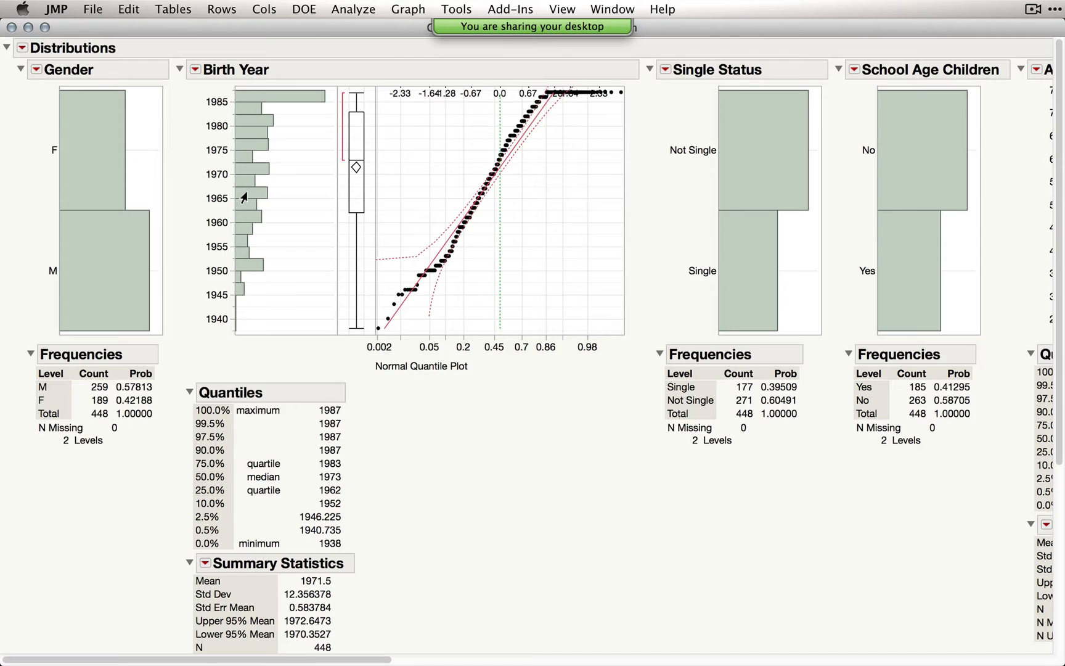
Compare the analysis options offered for the continuous Birth Year distribution with those for the categorical Single Status distribution.
{"action": "left_click", "coordinate": [195, 70]}
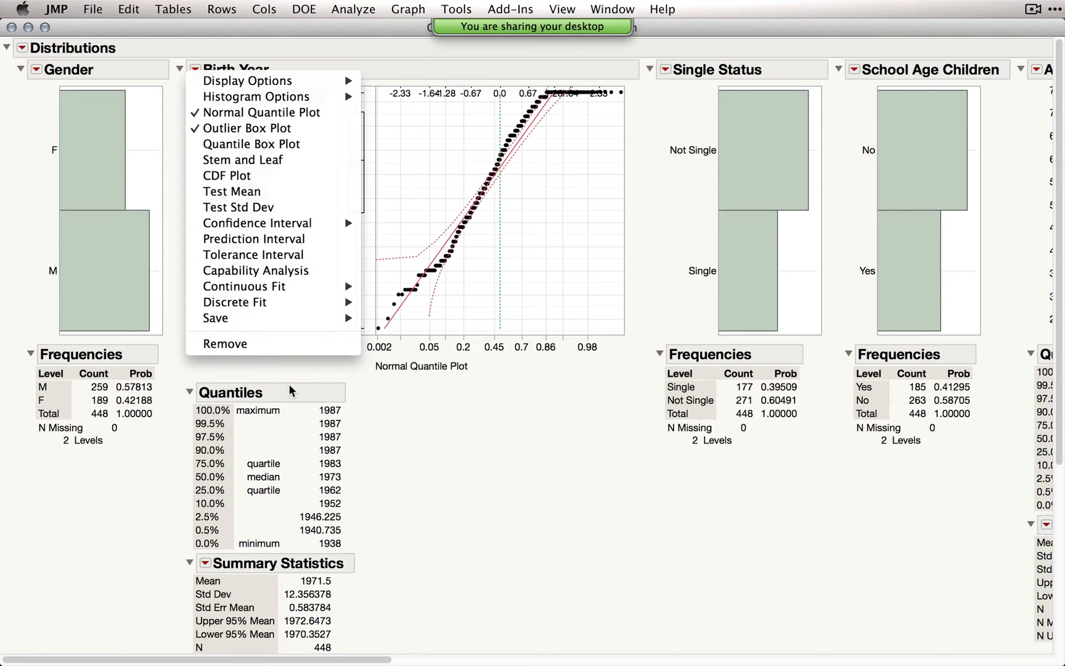
{"action": "left_click", "coordinate": [665, 70]}
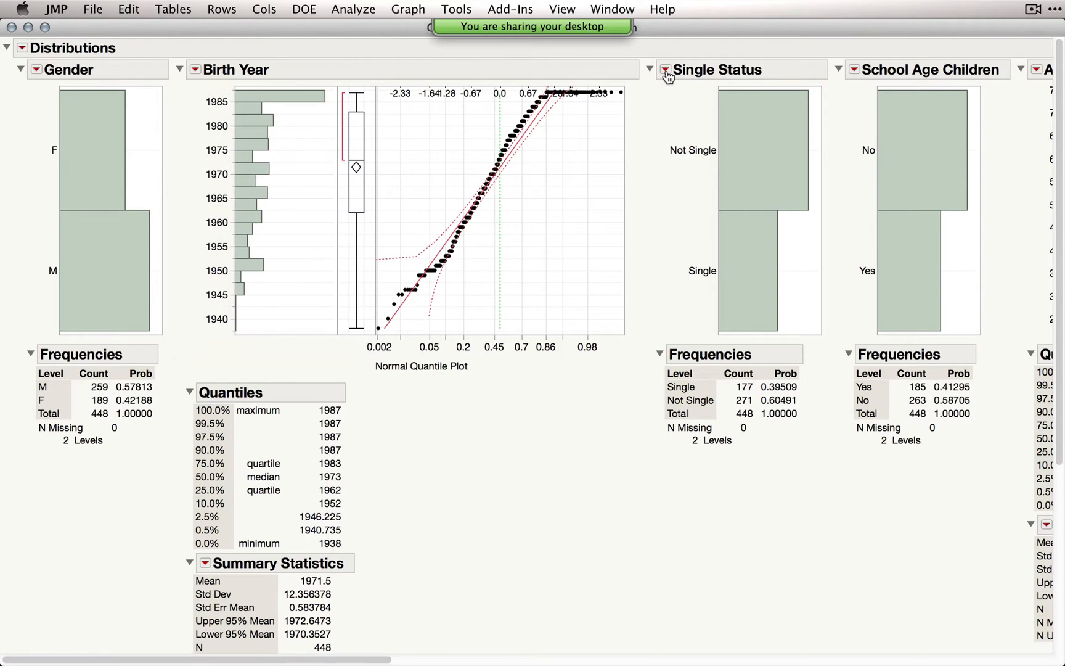
{"action": "left_click", "coordinate": [666, 72]}
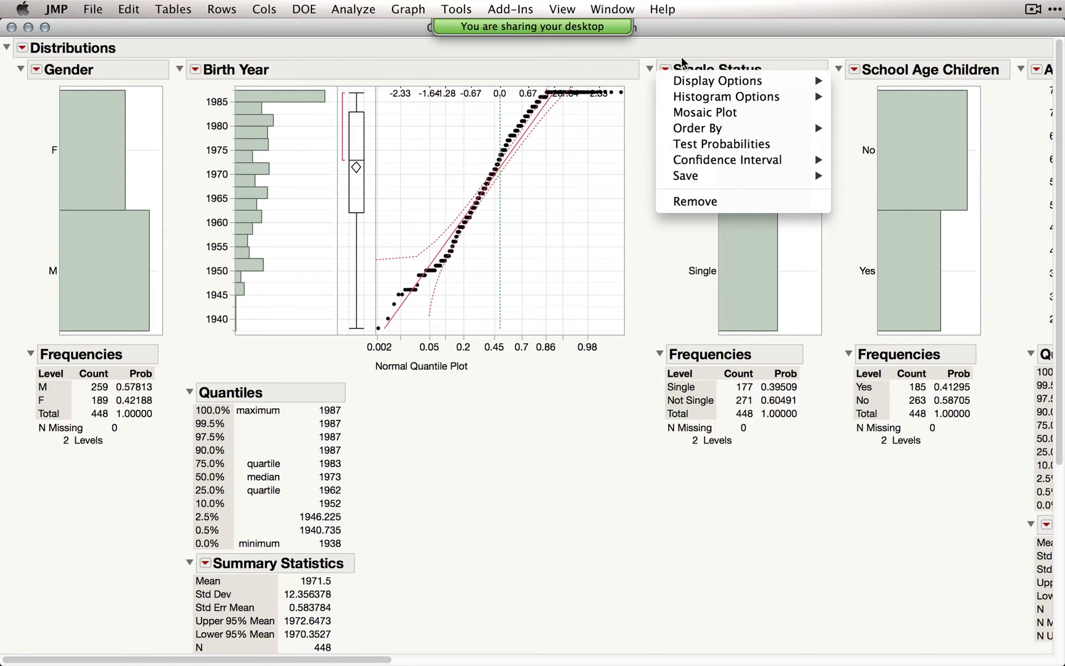
{"action": "left_click", "coordinate": [659, 242]}
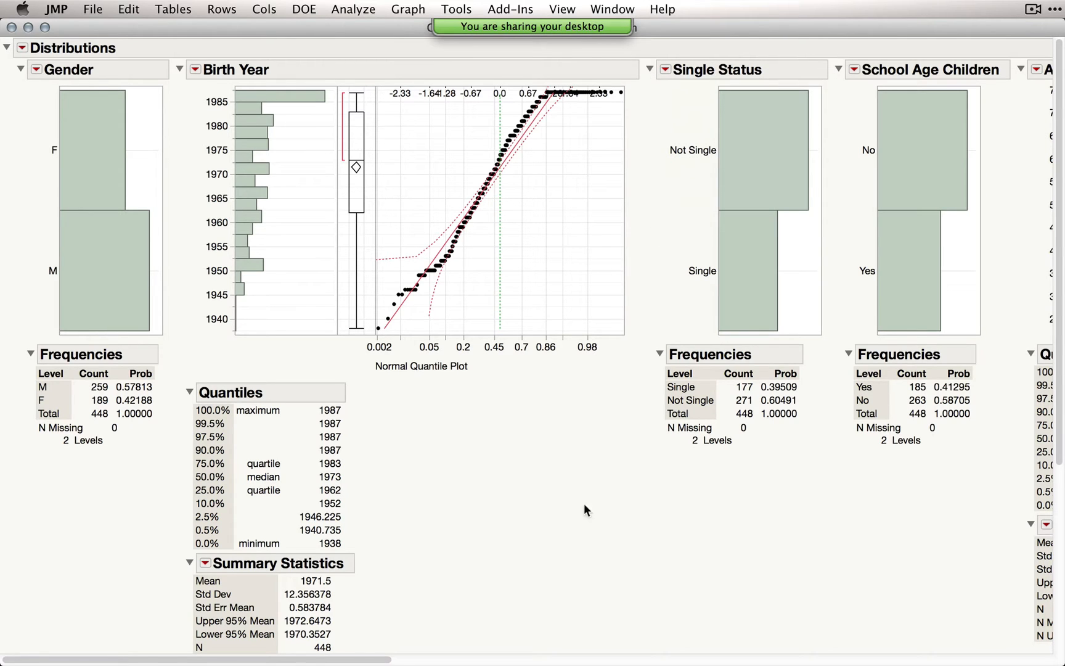
{"action": "left_click_drag", "start_coordinate": [342, 661], "coordinate": [388, 660]}
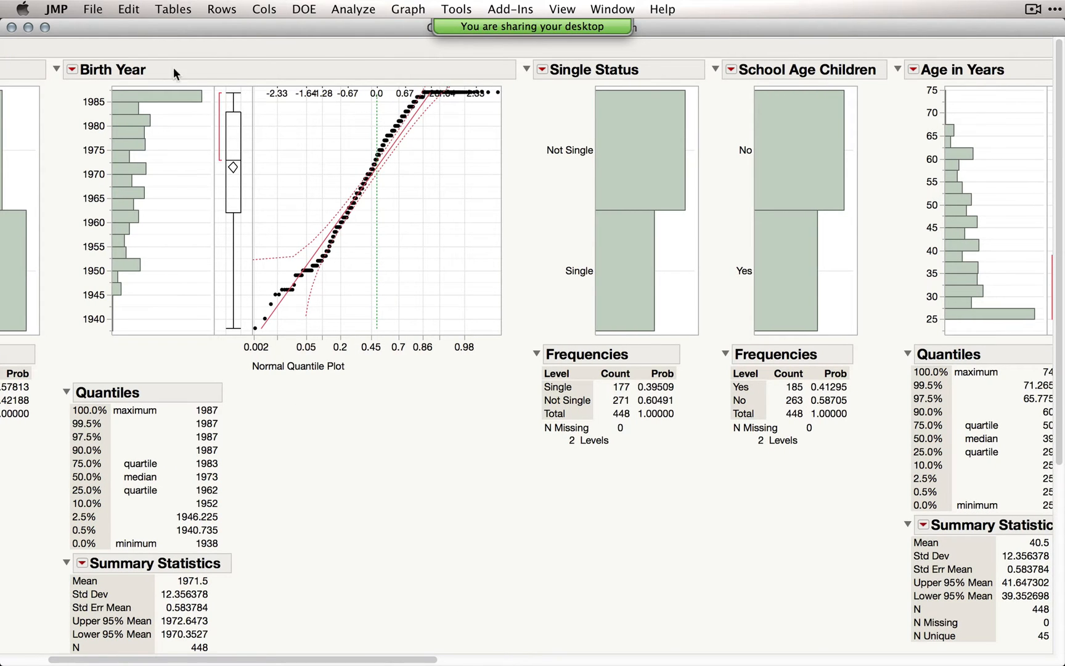
Close the Distribution report and create a new one for the columns from Birth Year through I come from a large family.
{"action": "left_click", "coordinate": [11, 27]}
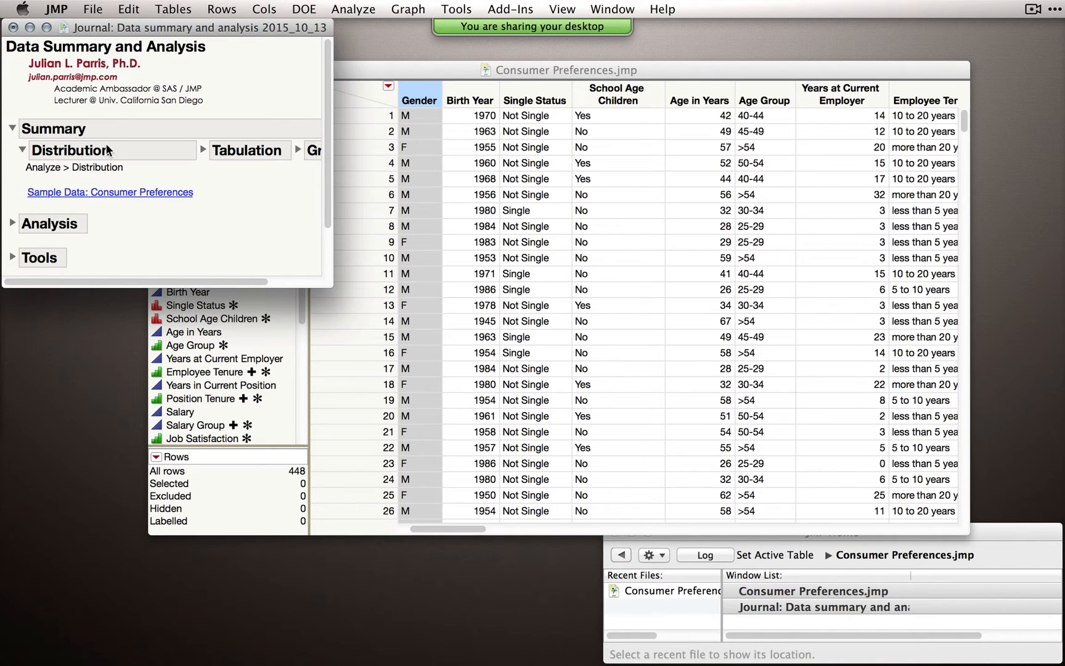
{"action": "left_click", "coordinate": [352, 8]}
{"action": "left_click", "coordinate": [355, 29]}
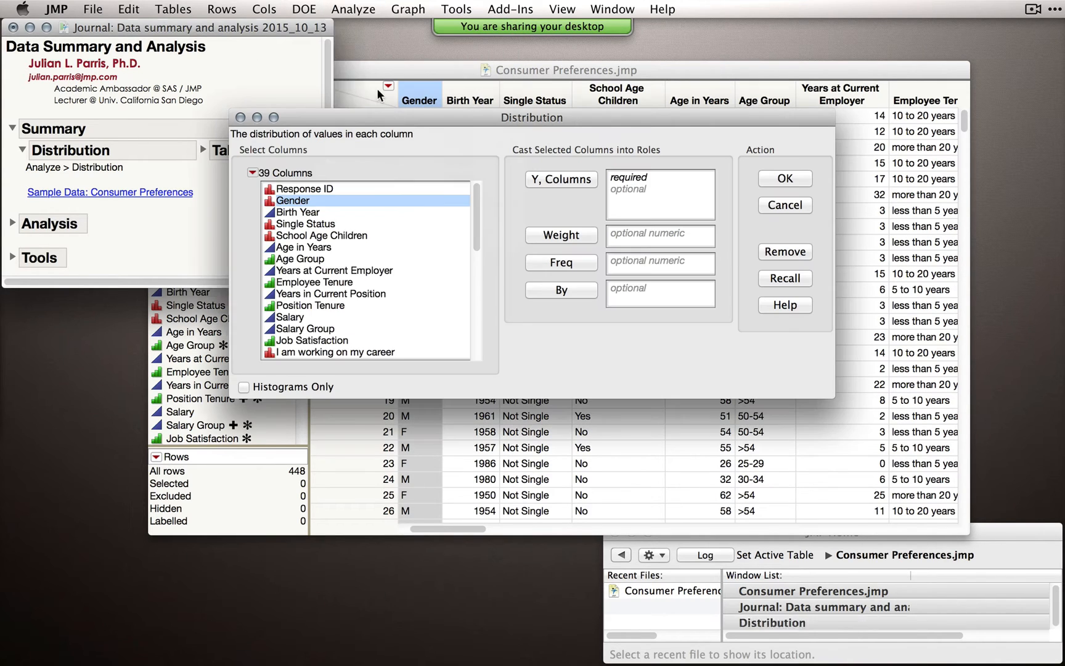
{"action": "left_click_drag", "start_coordinate": [379, 209], "coordinate": [400, 368]}
{"action": "left_click", "coordinate": [561, 179]}
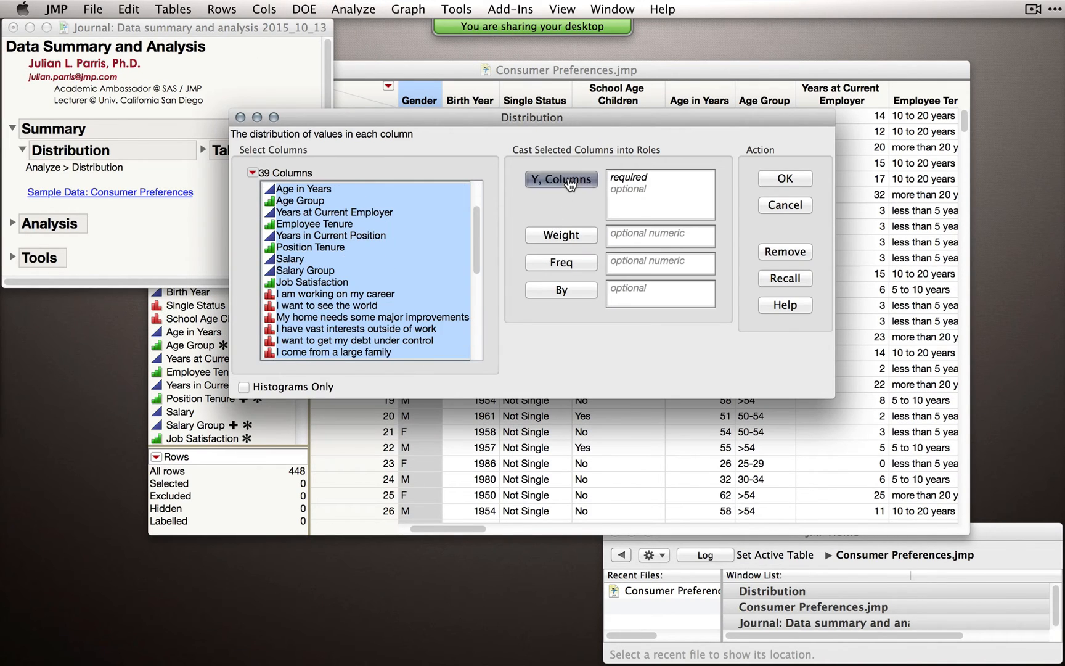
{"action": "left_click", "coordinate": [791, 180]}
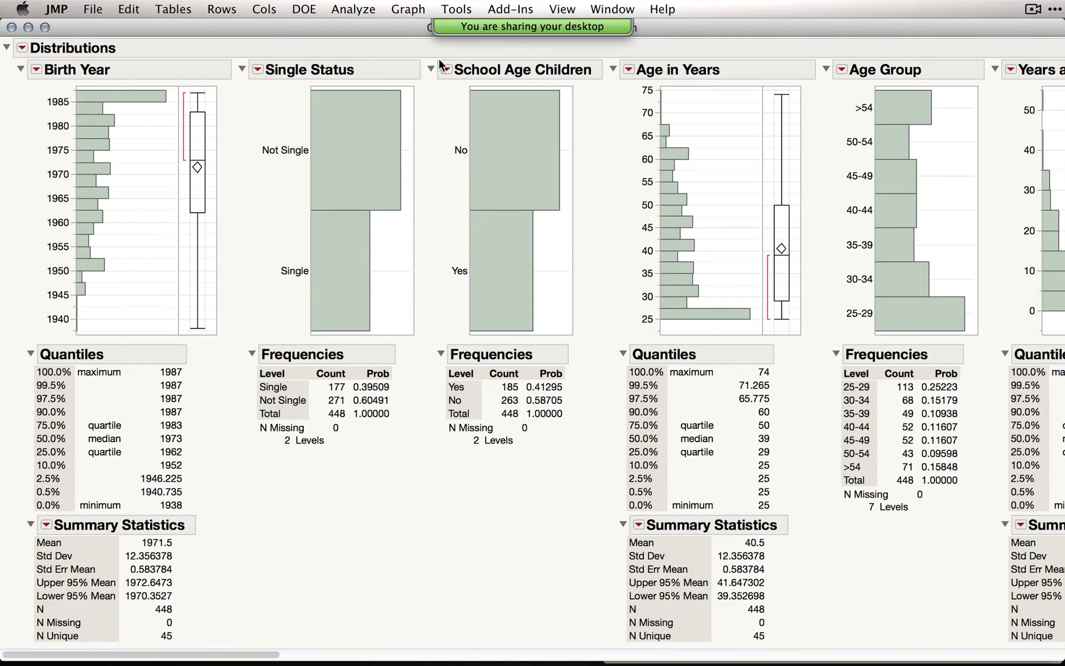
Stack the distributions in the report, browse down through them, and review the report-level layout options.
{"action": "left_click", "coordinate": [23, 49]}
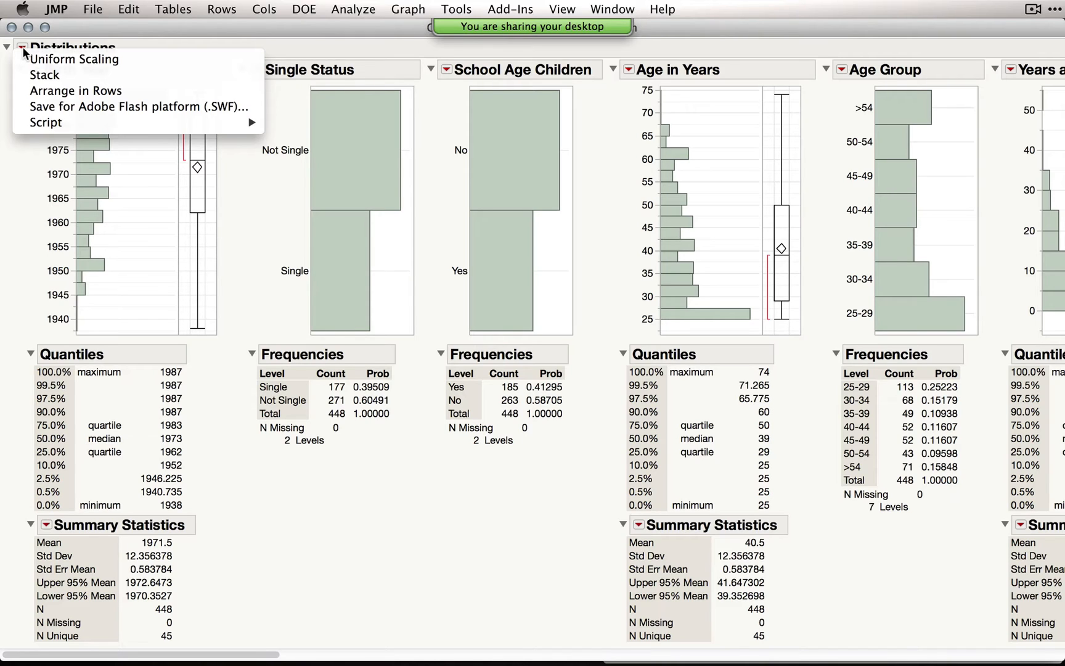
{"action": "left_click", "coordinate": [68, 77]}
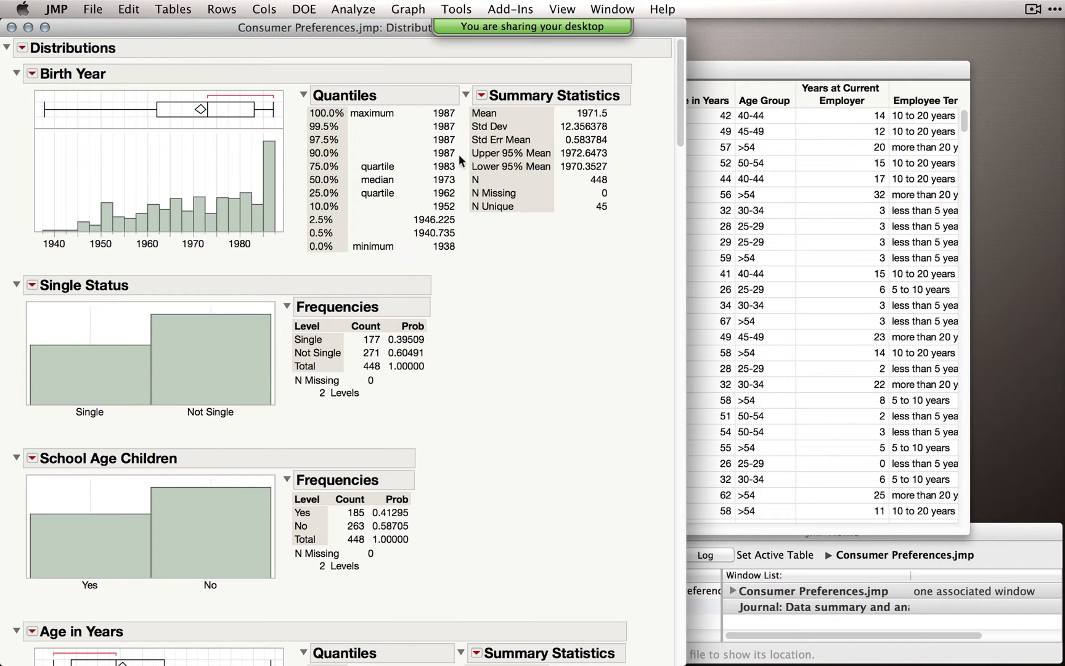
{"action": "left_click_drag", "start_coordinate": [681, 104], "coordinate": [675, 78]}
{"action": "left_click_drag", "start_coordinate": [679, 75], "coordinate": [663, 127]}
{"action": "left_click", "coordinate": [21, 48]}
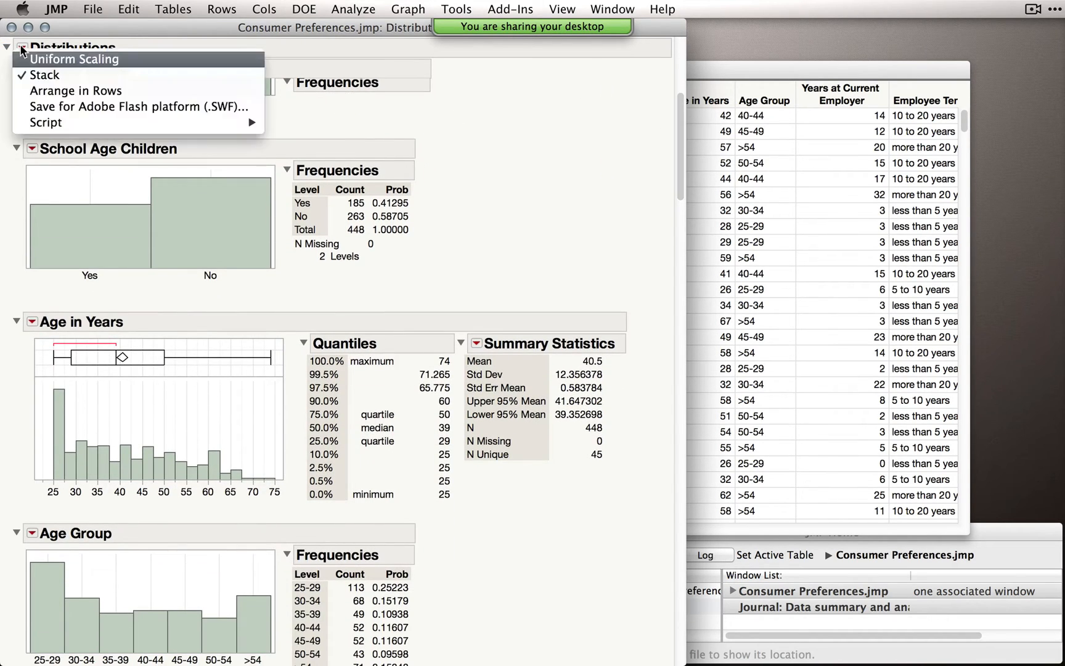
{"action": "left_click", "coordinate": [39, 76]}
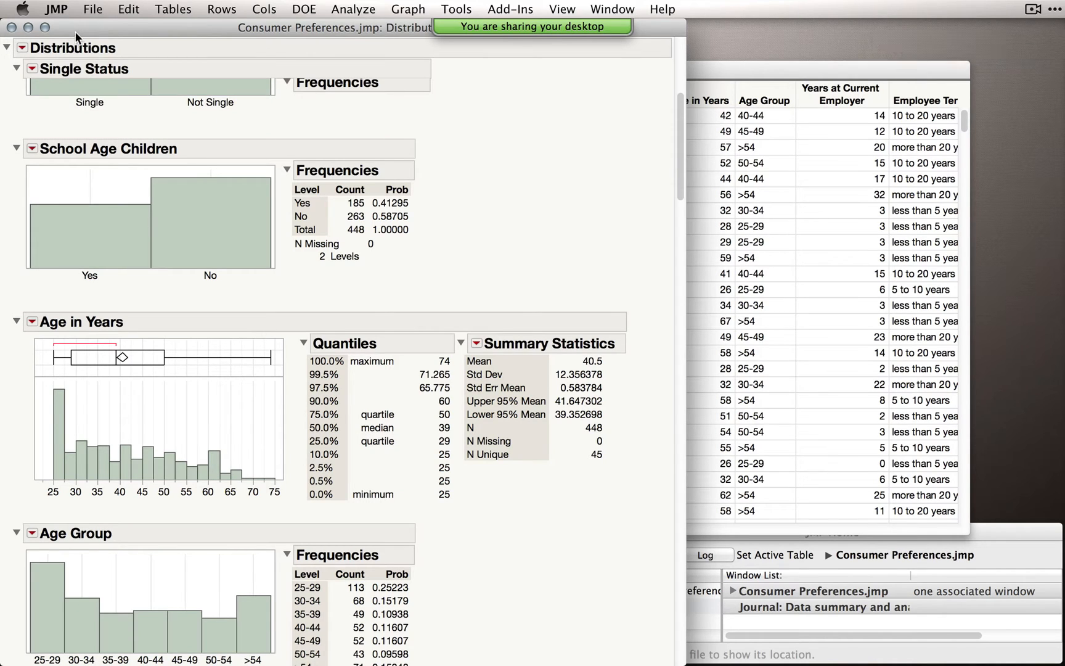
Examine the default options for the Distribution platform in the Preferences, and leave without making changes.
{"action": "left_click", "coordinate": [56, 10]}
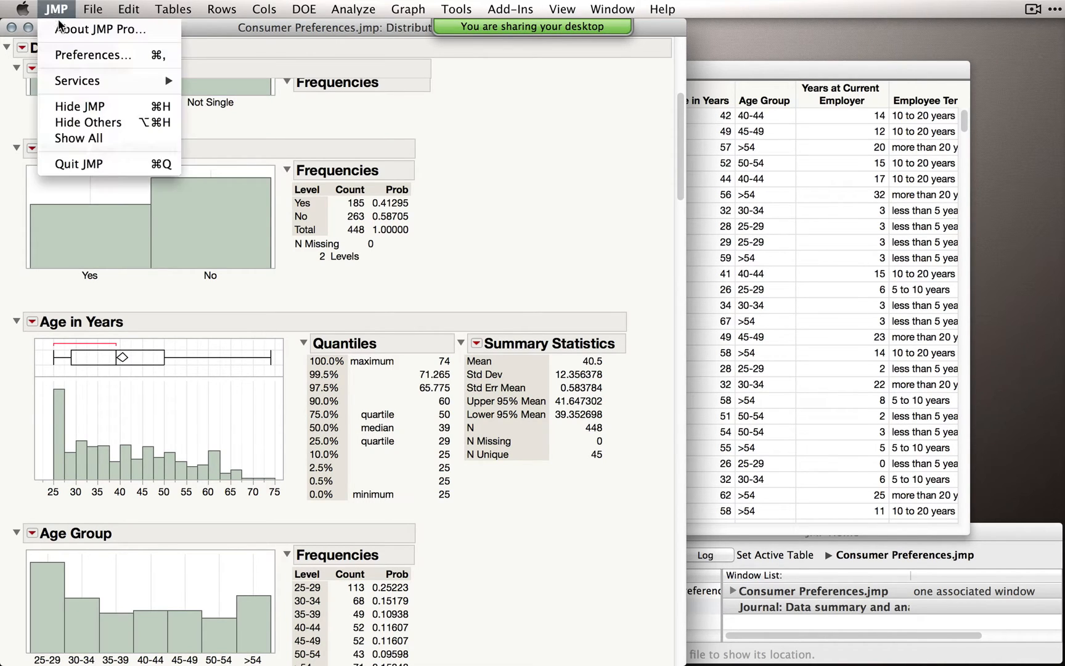
{"action": "left_click", "coordinate": [77, 55]}
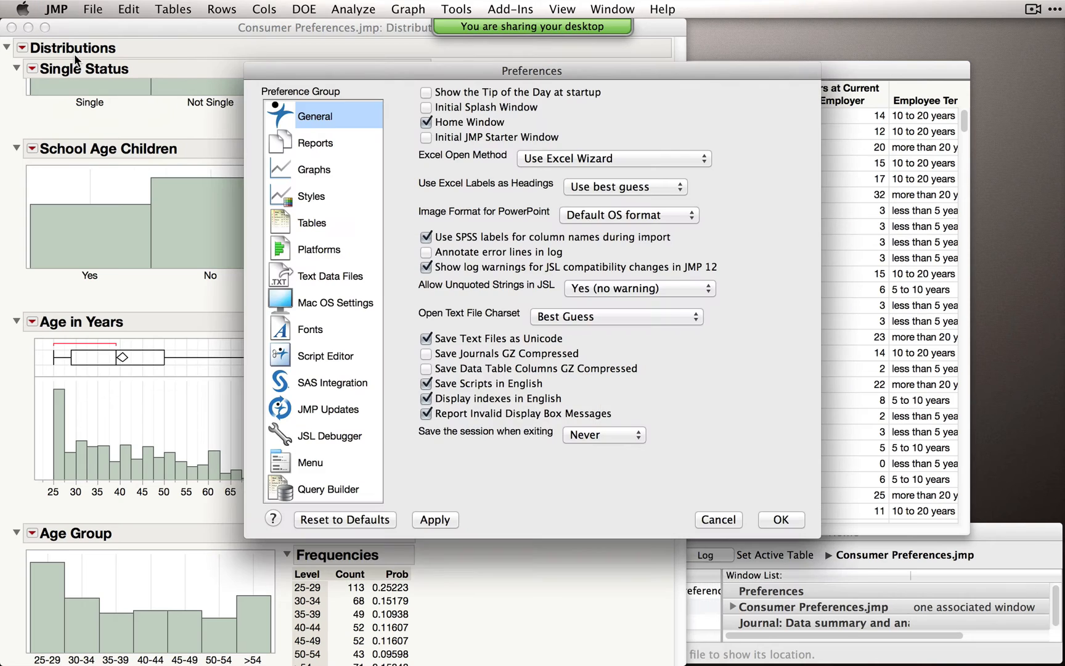
{"action": "left_click", "coordinate": [325, 258]}
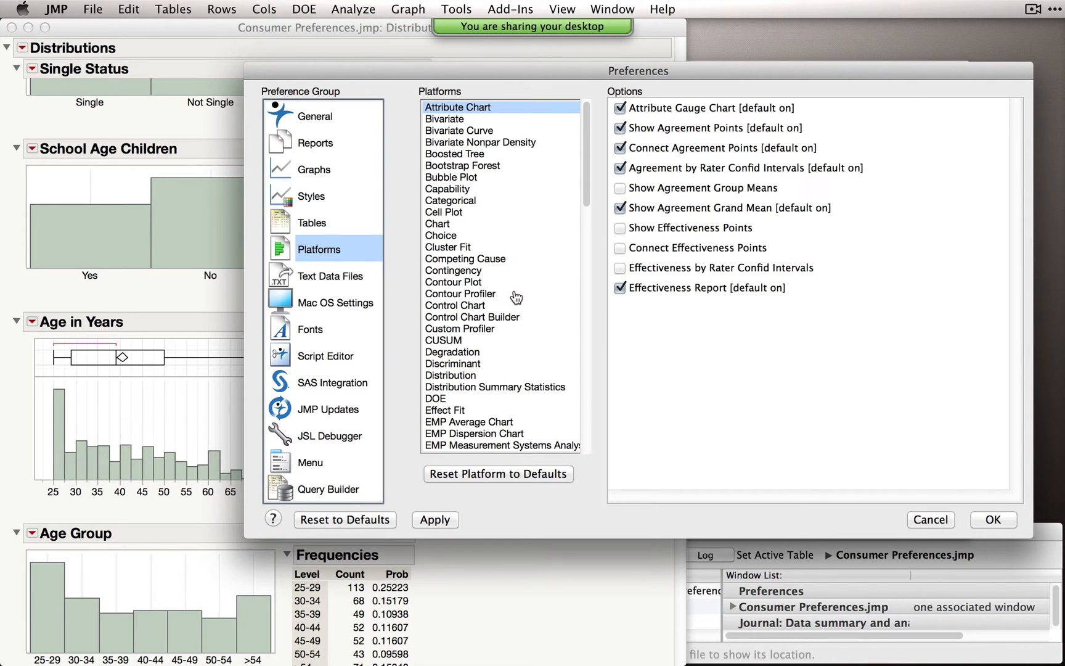
{"action": "left_click", "coordinate": [436, 376]}
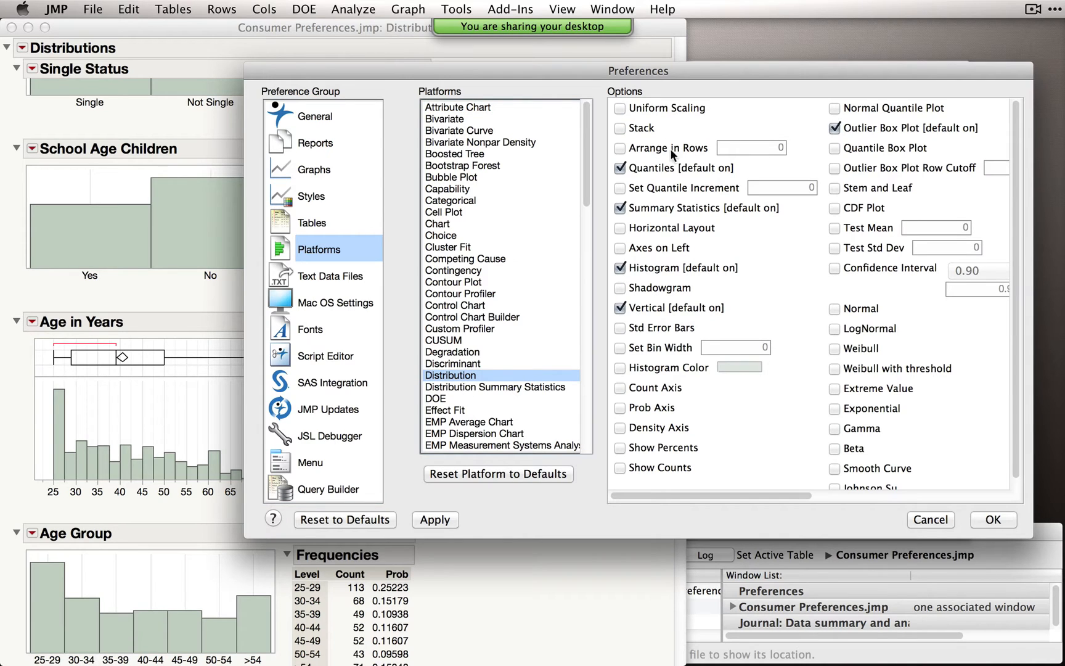
{"action": "mouse_move", "coordinate": [648, 134]}
{"action": "left_click", "coordinate": [931, 520]}
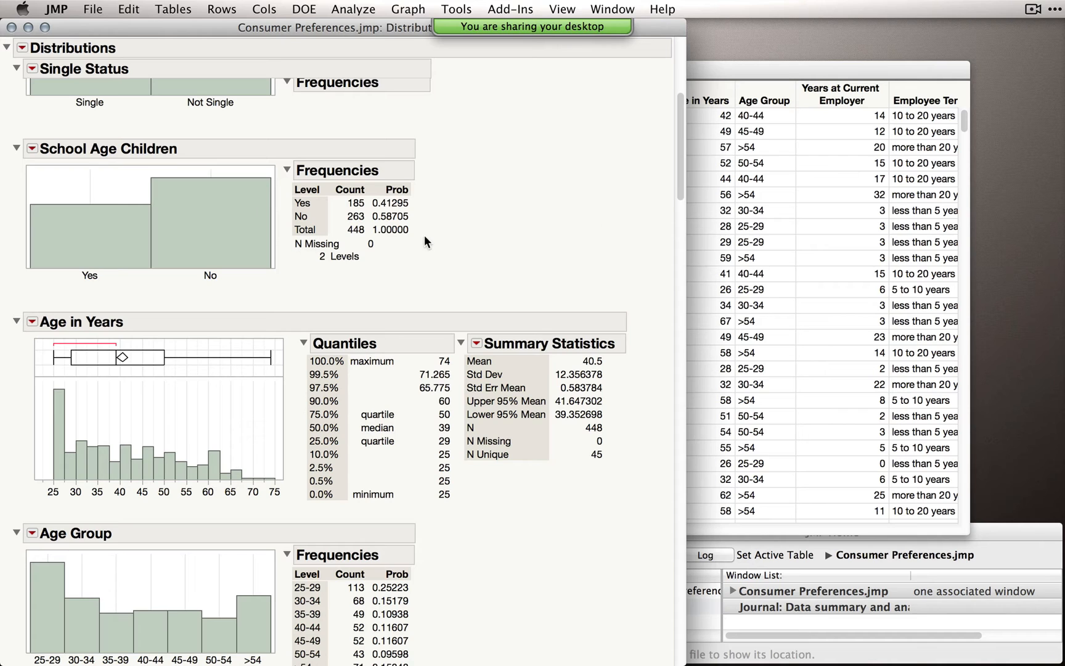
Close the Distribution report, then collapse the journal's Distribution section and expand its Tabulation section.
{"action": "left_click", "coordinate": [11, 27]}
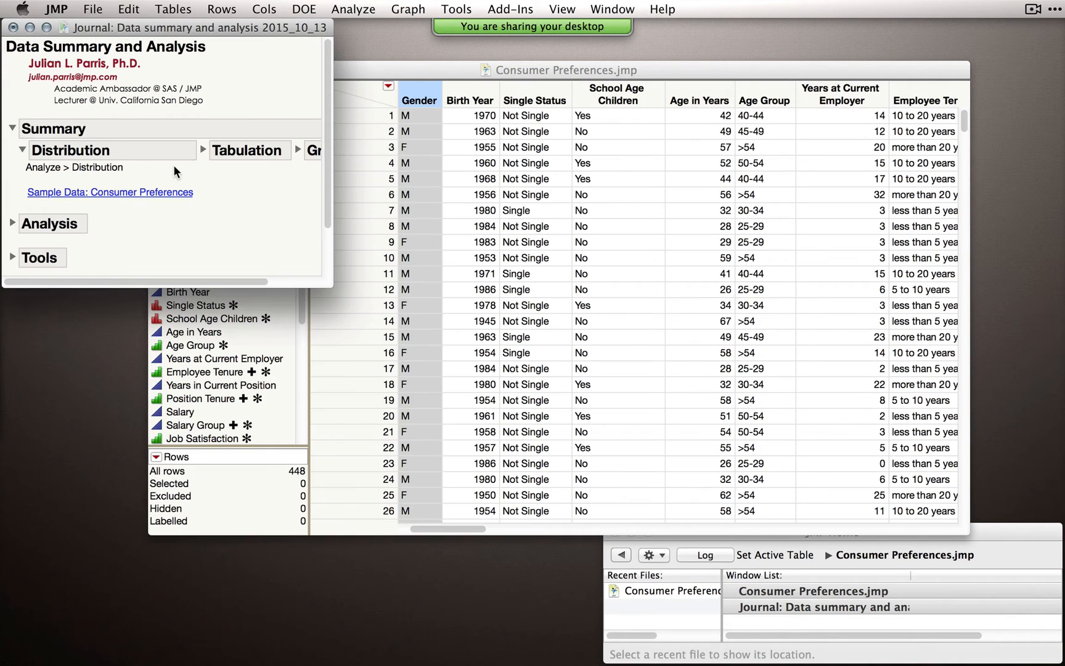
{"action": "left_click", "coordinate": [22, 150]}
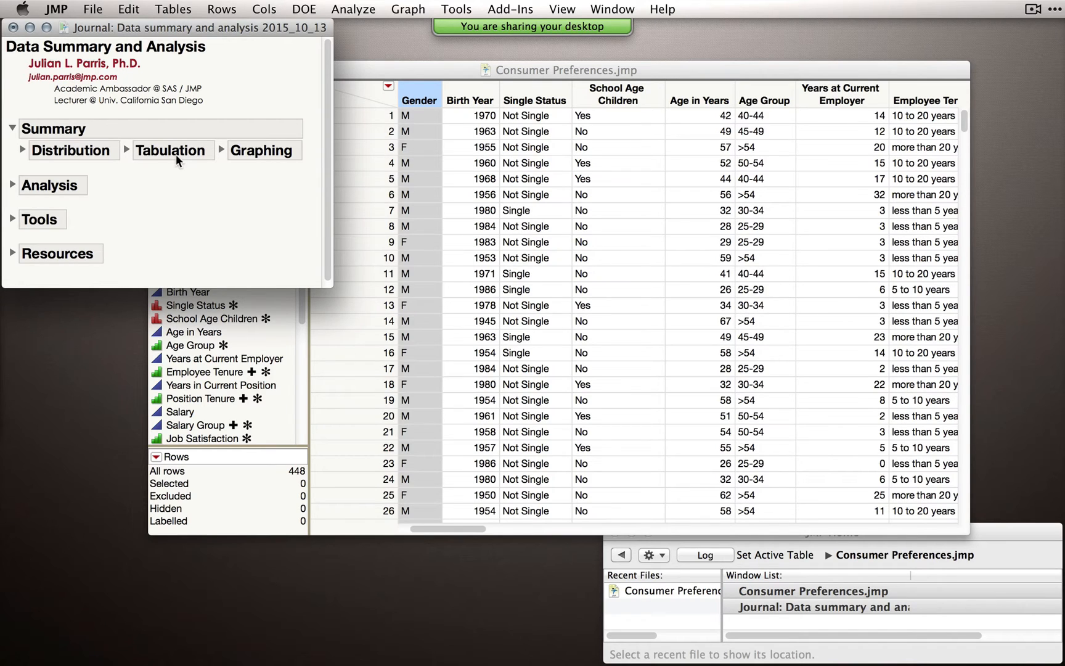
{"action": "left_click", "coordinate": [126, 150]}
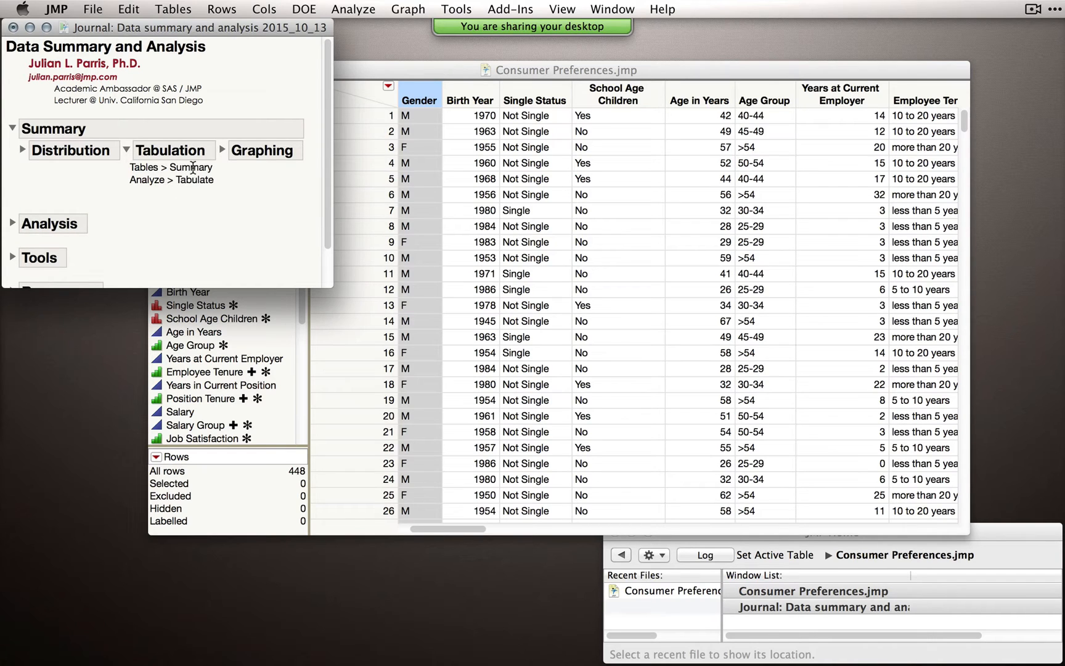
Start a Summary of the Consumer Preferences table and assign Employee Tenure as the grouping column.
{"action": "left_click", "coordinate": [162, 8]}
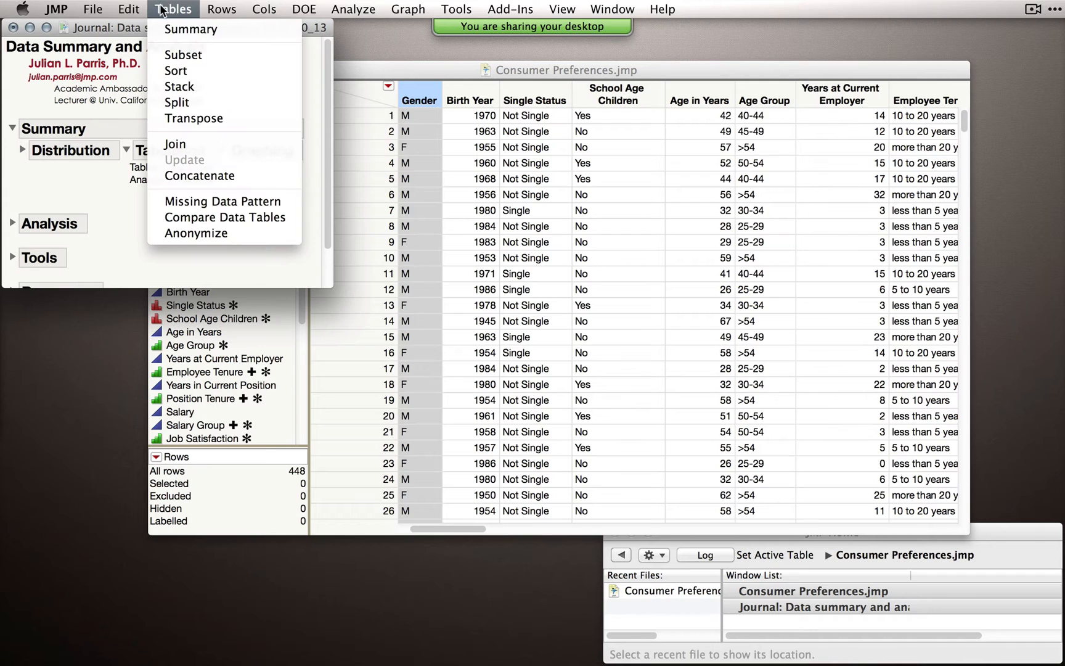
{"action": "left_click", "coordinate": [199, 32]}
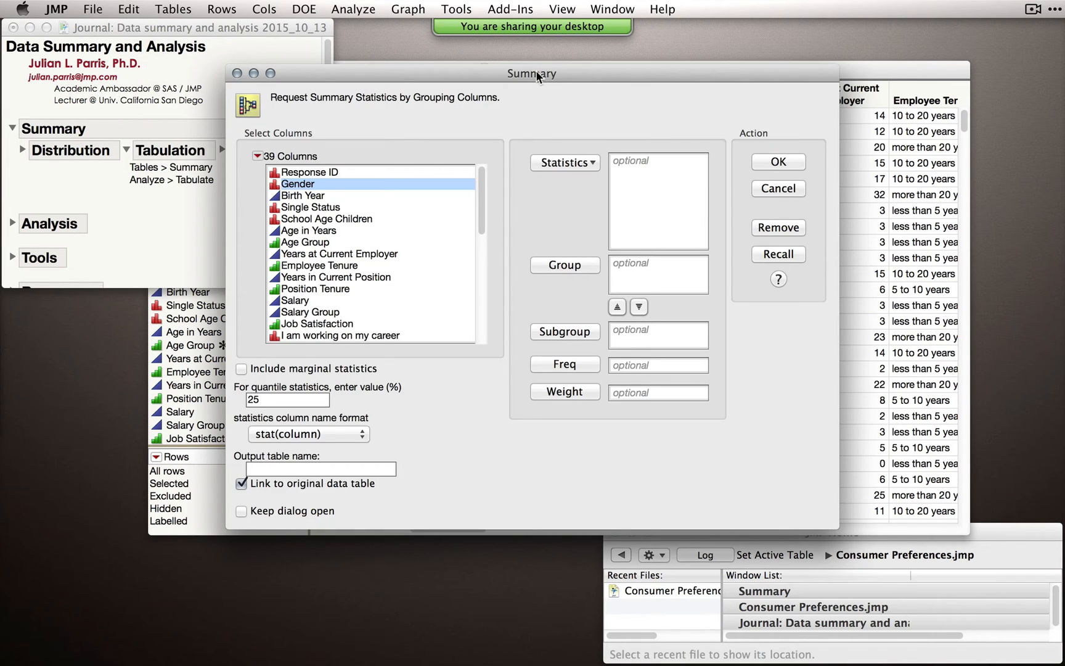
{"action": "mouse_move", "coordinate": [537, 72]}
{"action": "left_mouse_down"}
{"action": "mouse_move", "coordinate": [514, 66]}
{"action": "mouse_move", "coordinate": [532, 73]}
{"action": "left_mouse_up"}
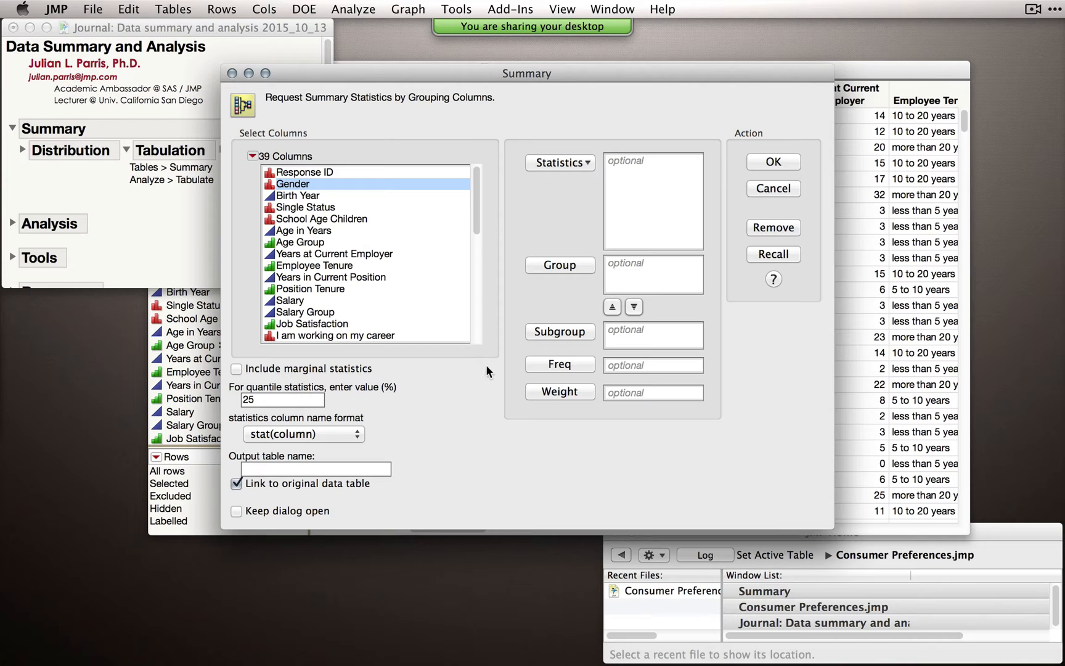
{"action": "left_click_drag", "start_coordinate": [542, 75], "coordinate": [570, 291]}
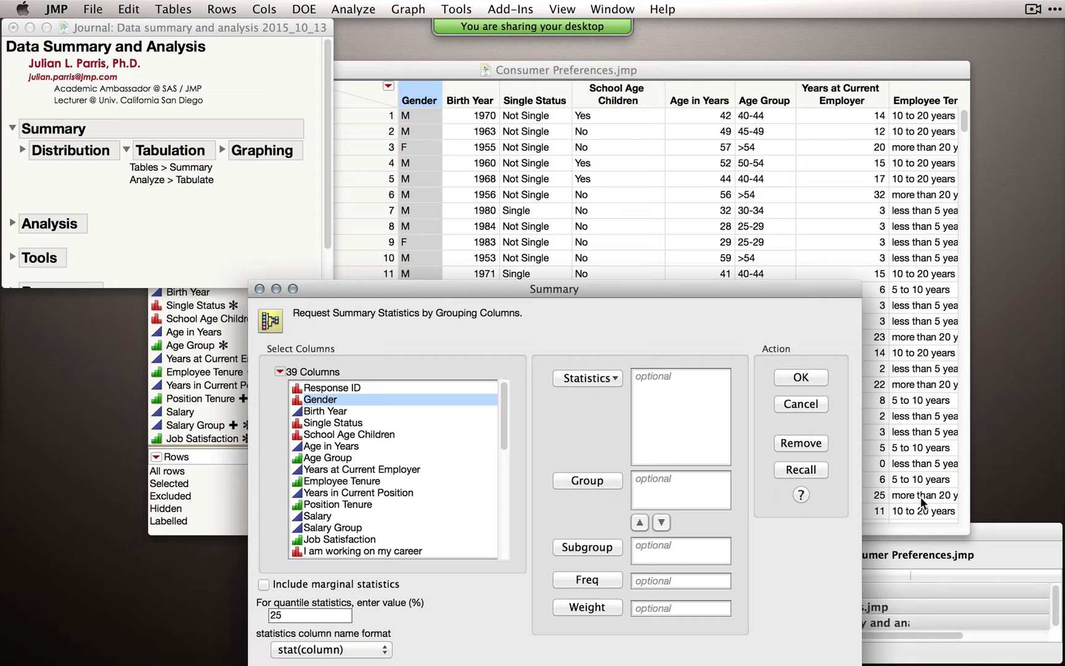
{"action": "left_click_drag", "start_coordinate": [654, 292], "coordinate": [626, 103]}
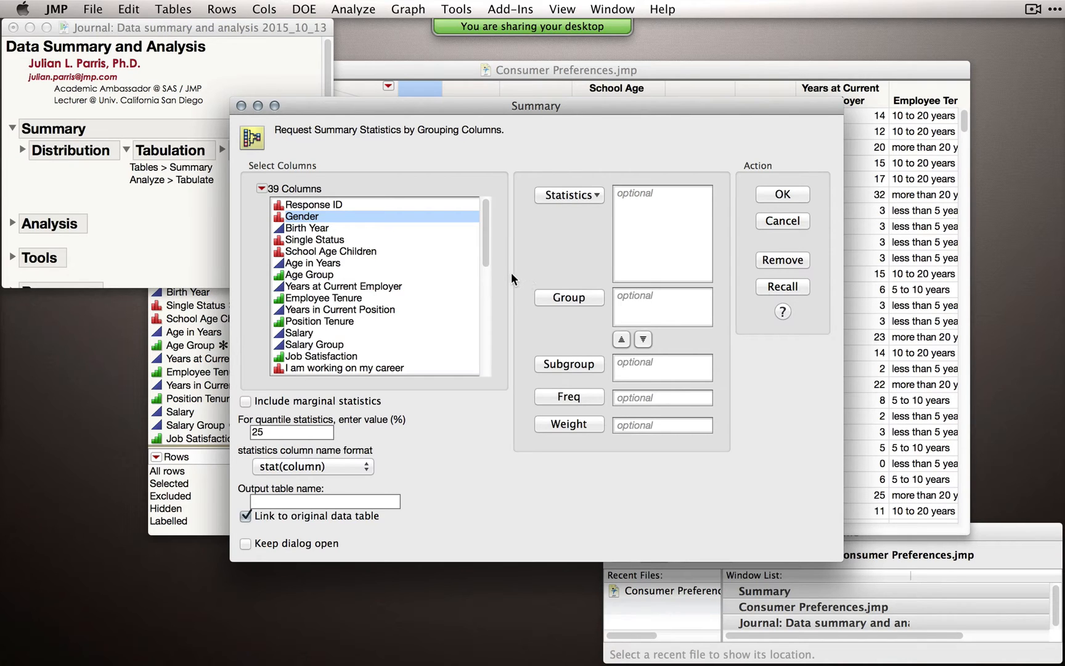
{"action": "left_click", "coordinate": [306, 299]}
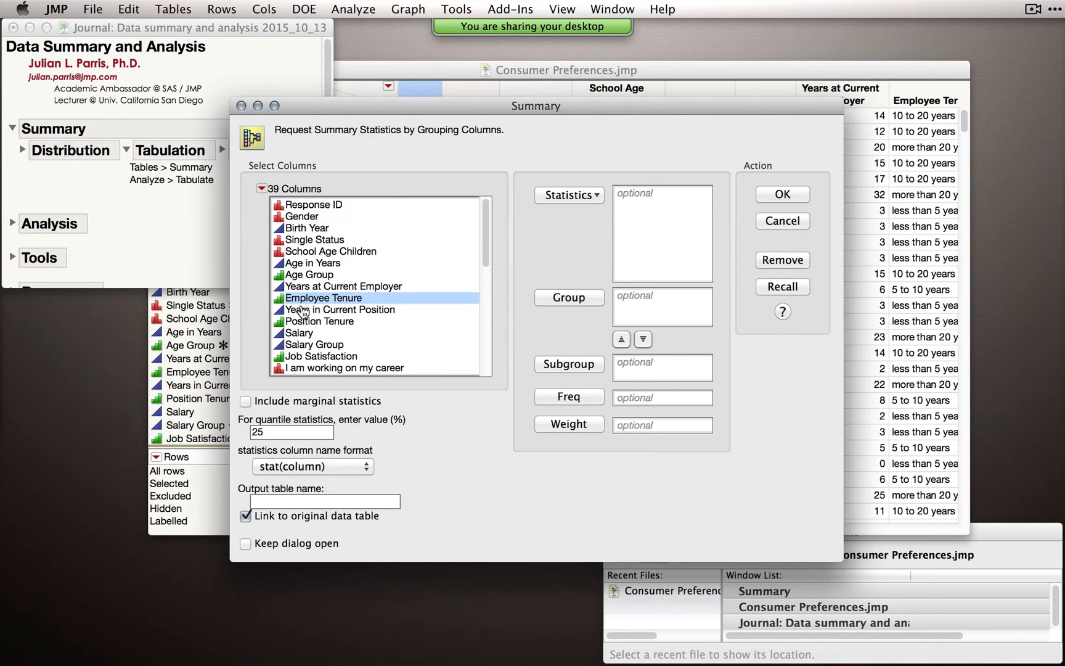
{"action": "left_click", "coordinate": [574, 301]}
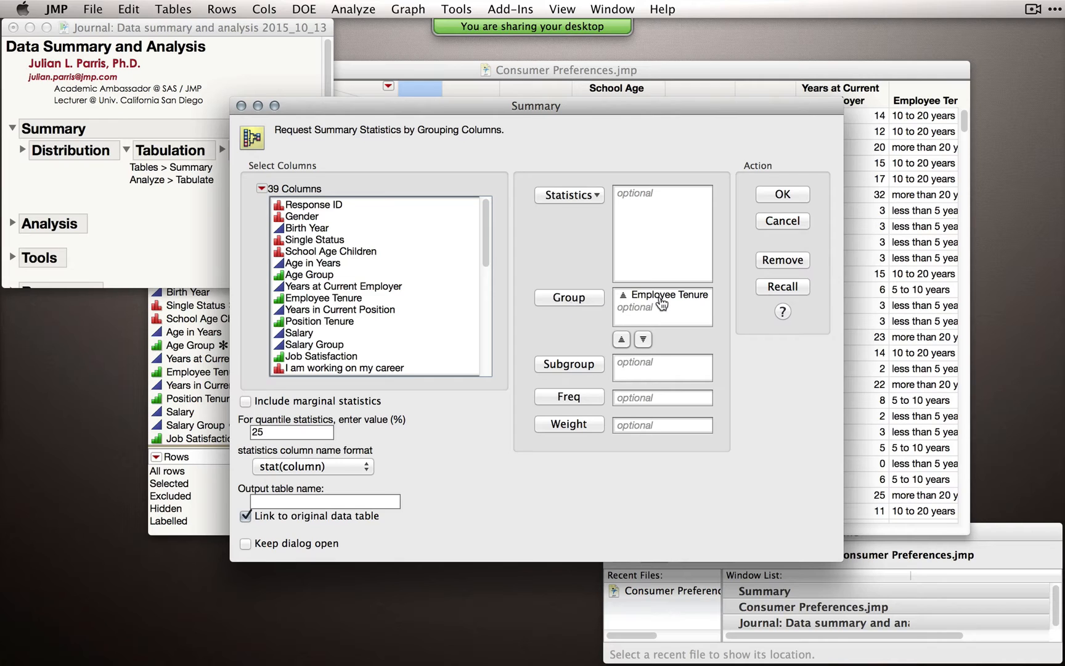
{"action": "left_click", "coordinate": [620, 302]}
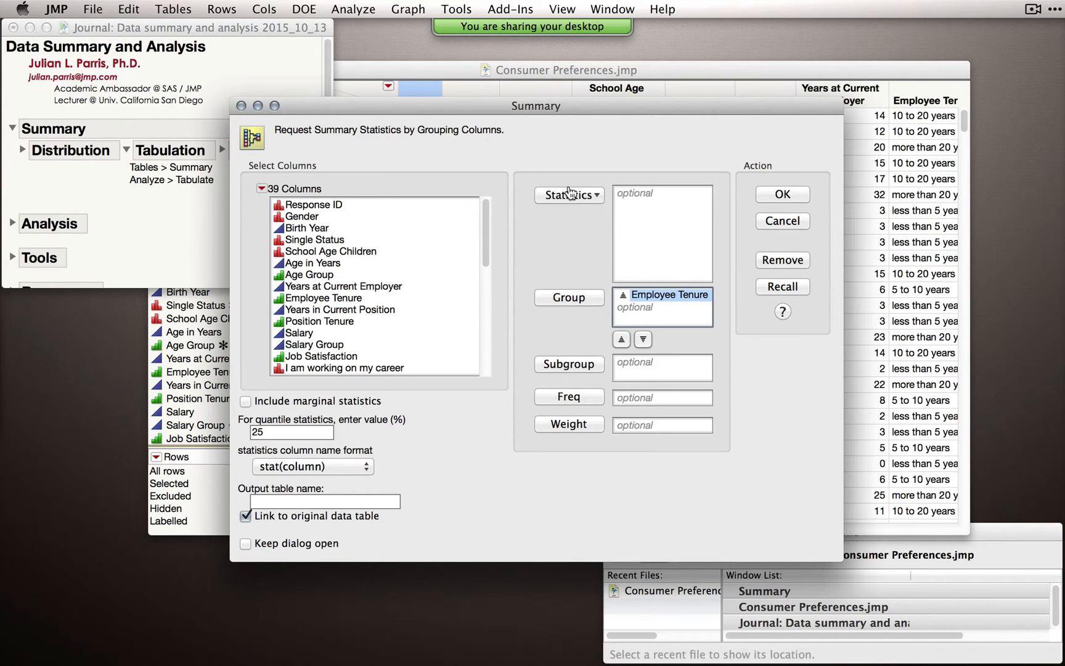
Add the mean of Salary as a summary statistic.
{"action": "left_click", "coordinate": [315, 333]}
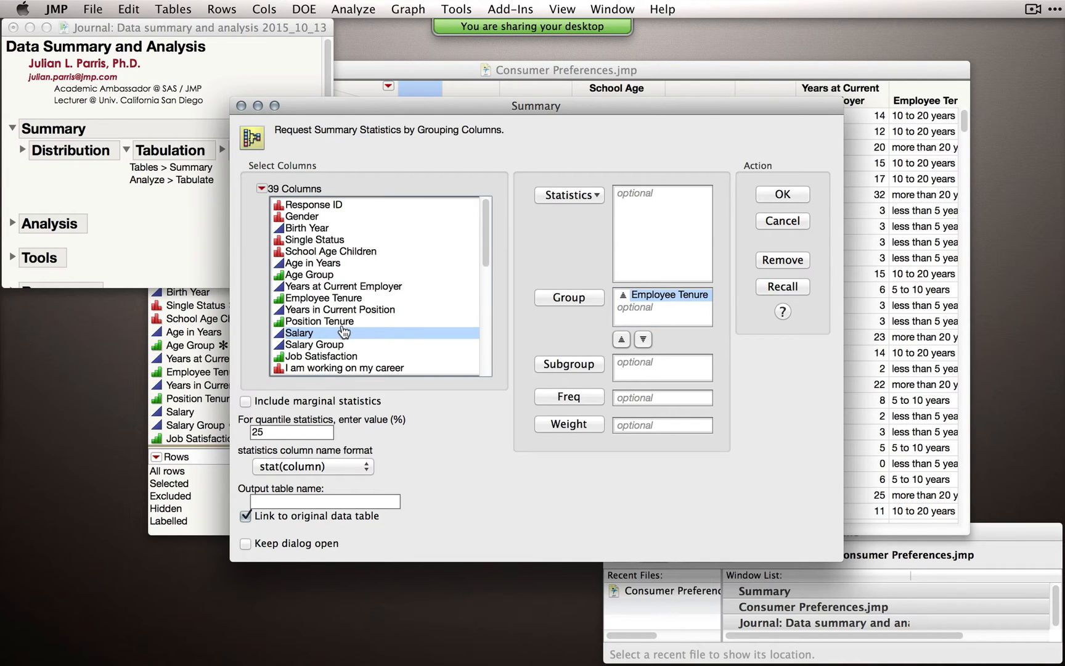
{"action": "left_click", "coordinate": [596, 196]}
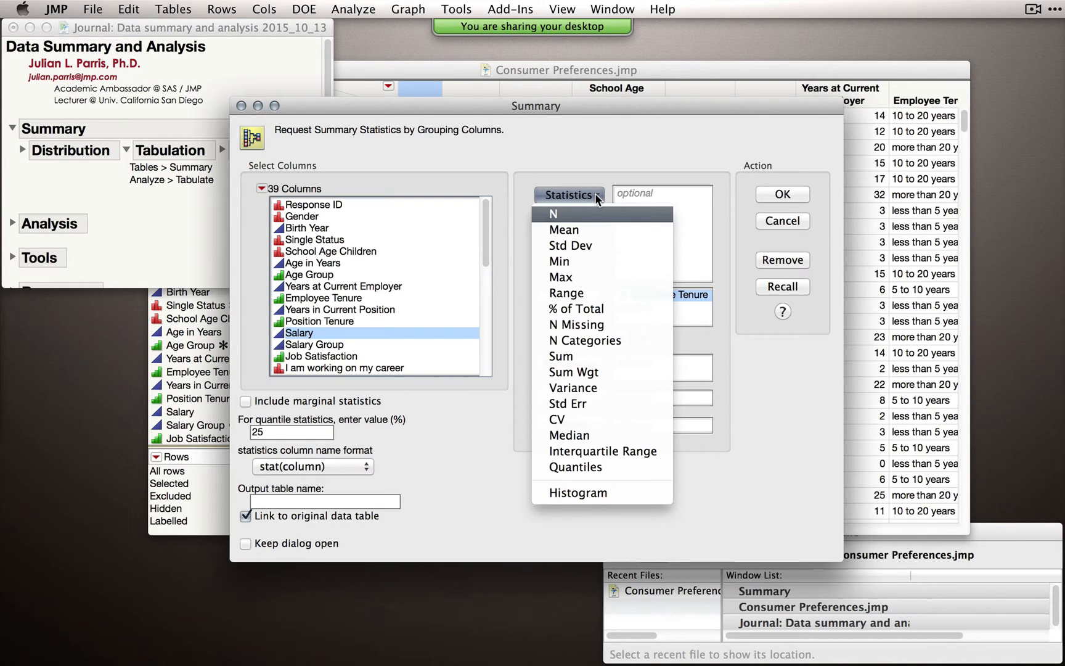
{"action": "left_click", "coordinate": [576, 229]}
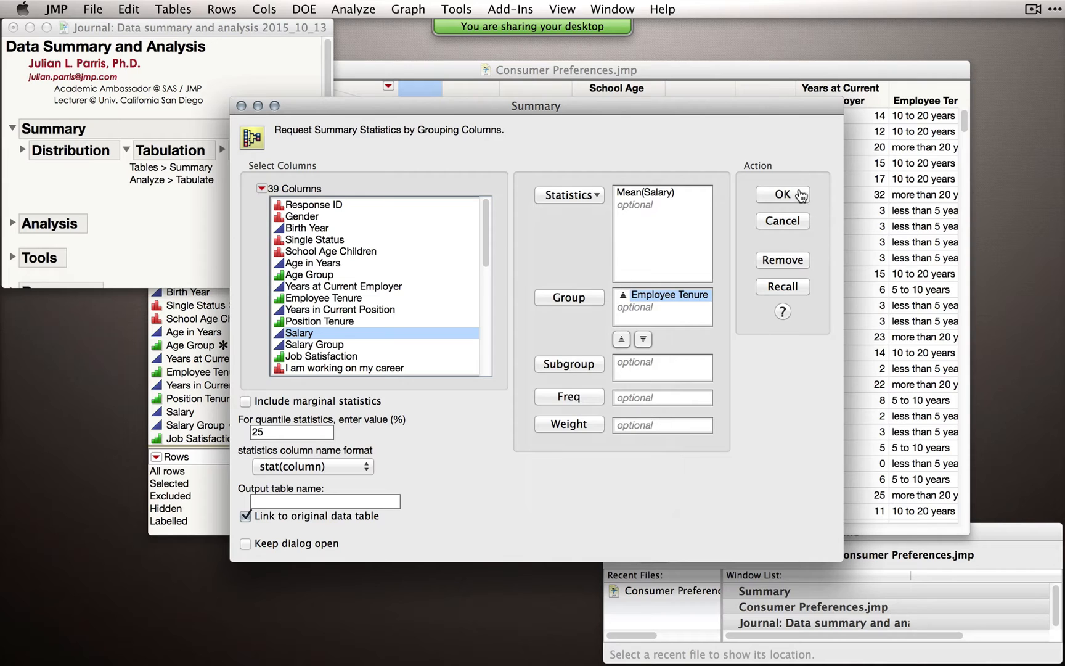
Set the Summary dialog to stay open, create the summary table, and move the table clear of the dialog settings.
{"action": "left_click", "coordinate": [246, 544]}
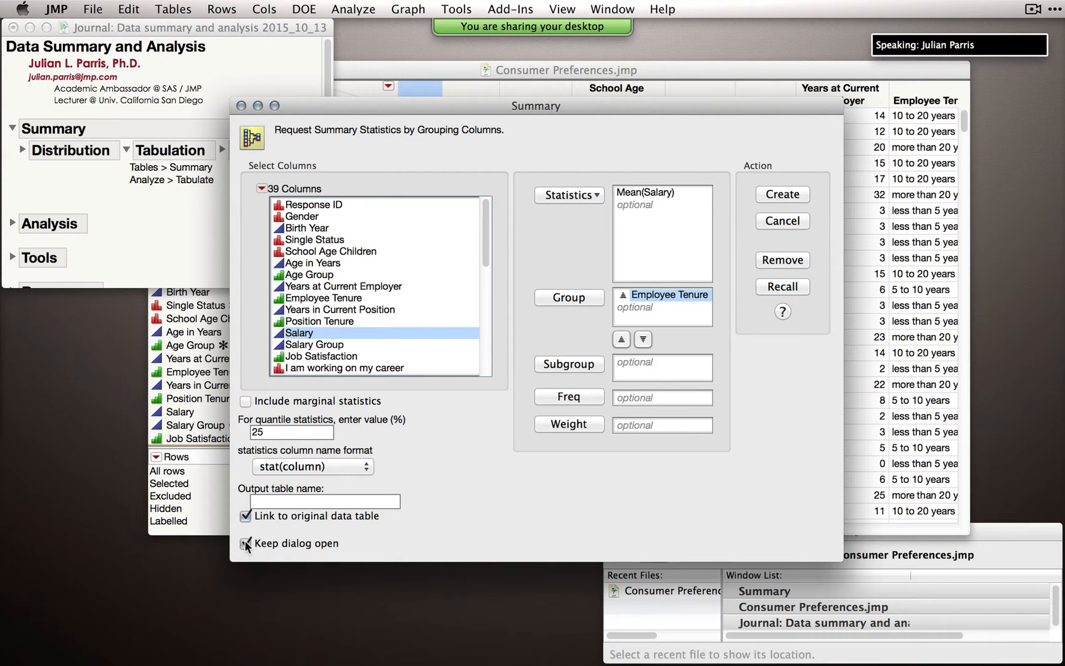
{"action": "left_click_drag", "start_coordinate": [466, 103], "coordinate": [237, 69]}
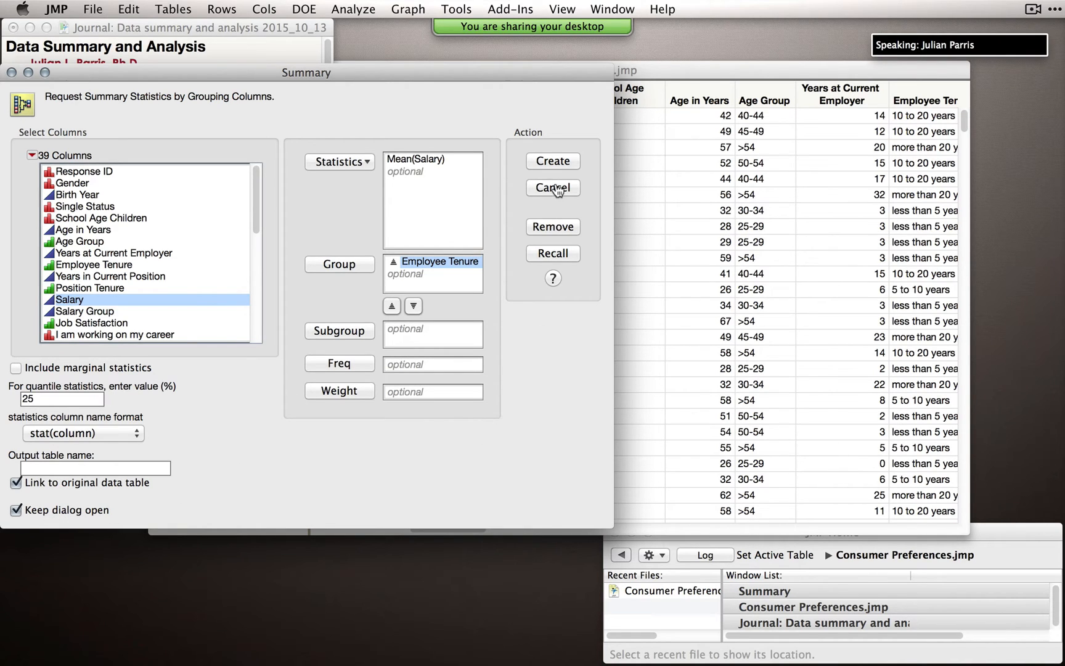
{"action": "left_click", "coordinate": [561, 162]}
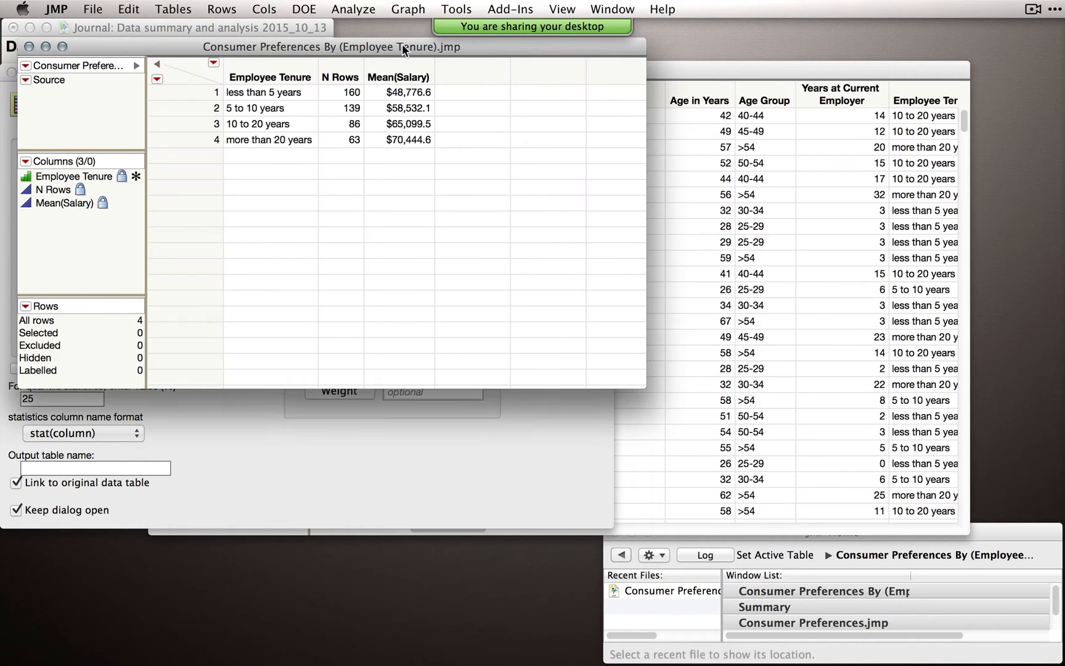
{"action": "left_click_drag", "start_coordinate": [383, 42], "coordinate": [790, 201]}
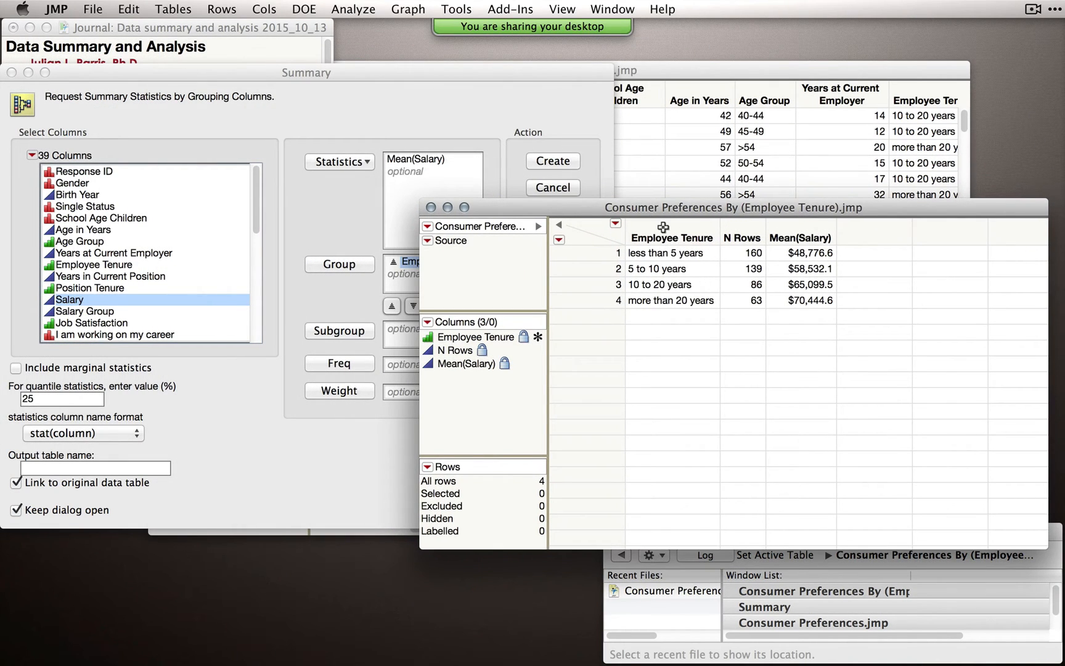
Examine the Employee Tenure, N Rows and Mean(Salary) columns of the summary table in turn.
{"action": "left_click", "coordinate": [686, 255]}
{"action": "left_click_drag", "start_coordinate": [686, 254], "coordinate": [676, 299]}
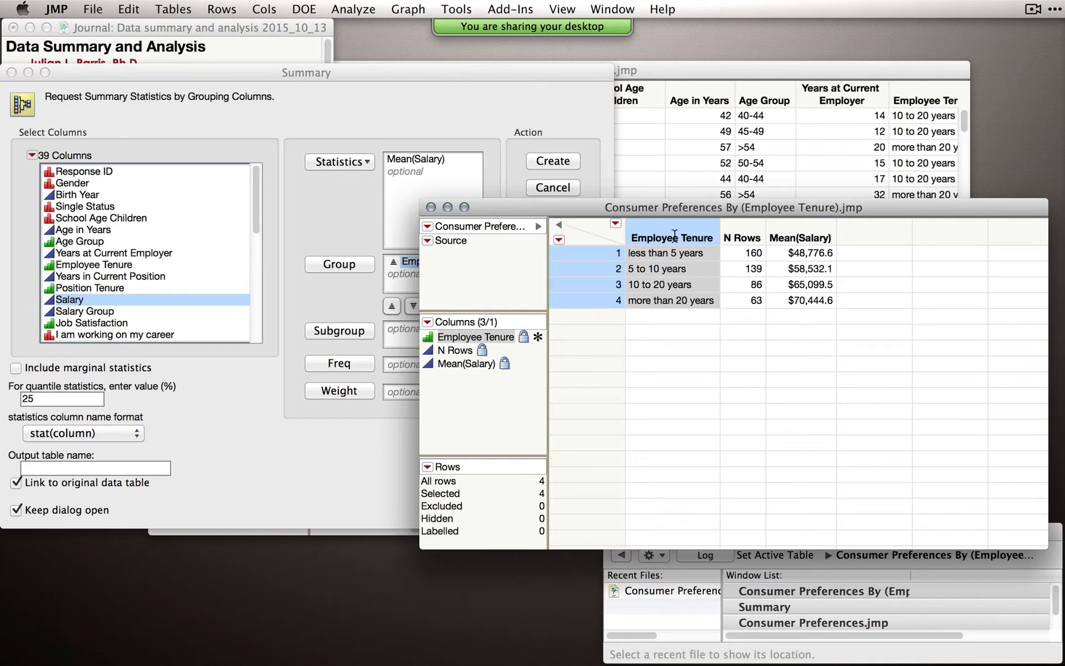
{"action": "left_click", "coordinate": [737, 231]}
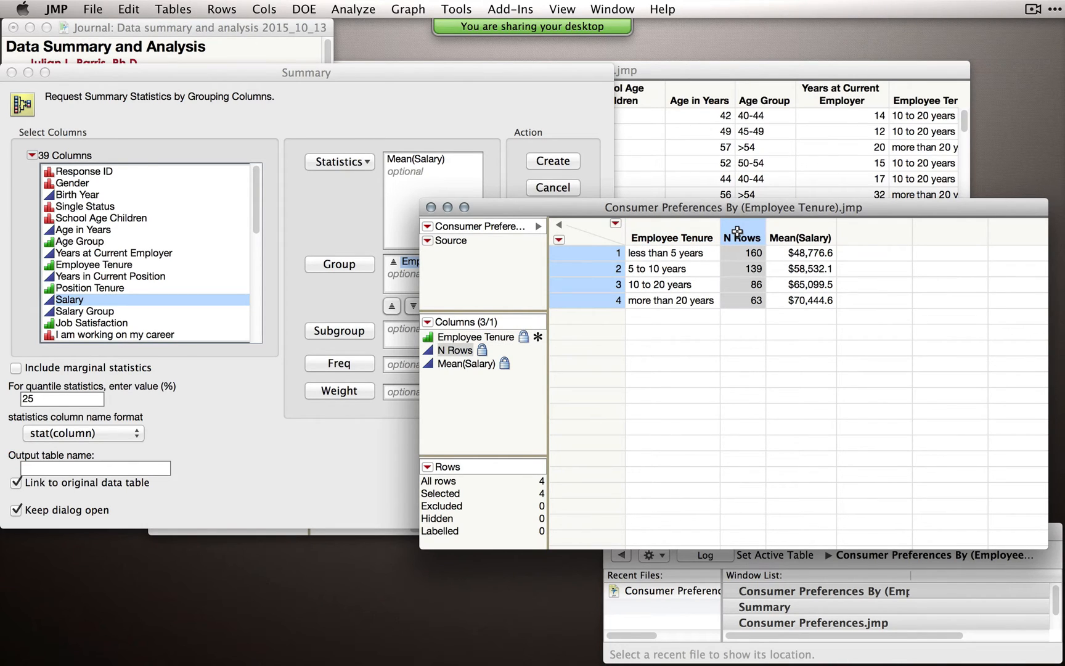
{"action": "left_click", "coordinate": [792, 238]}
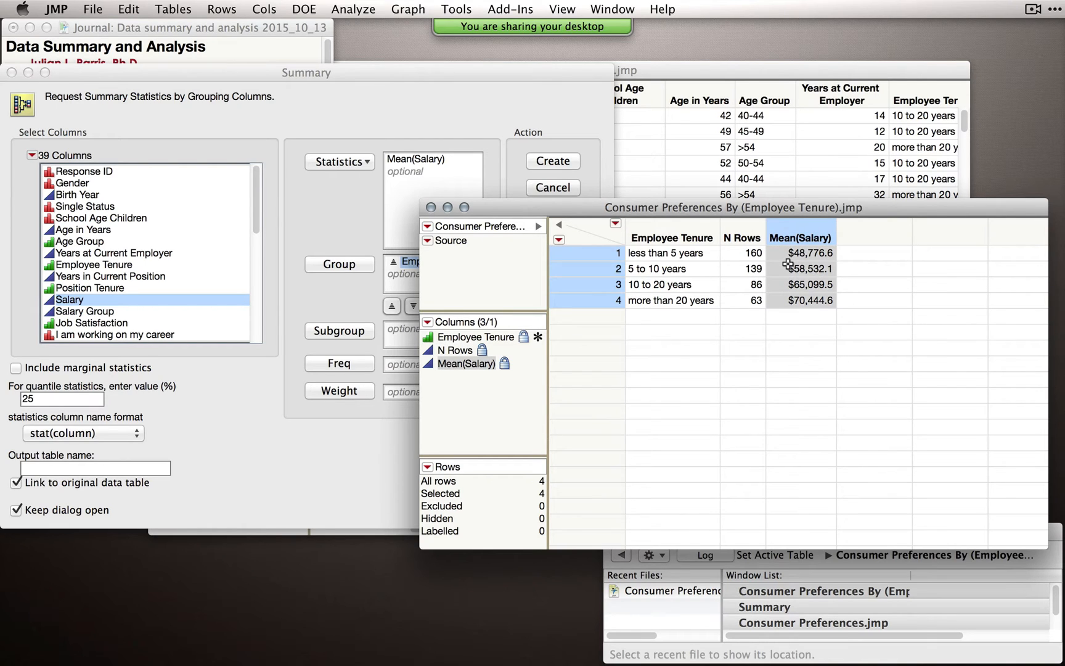
Add the standard deviation of Salary to the statistics and create a second summary table below the first.
{"action": "left_click", "coordinate": [322, 212]}
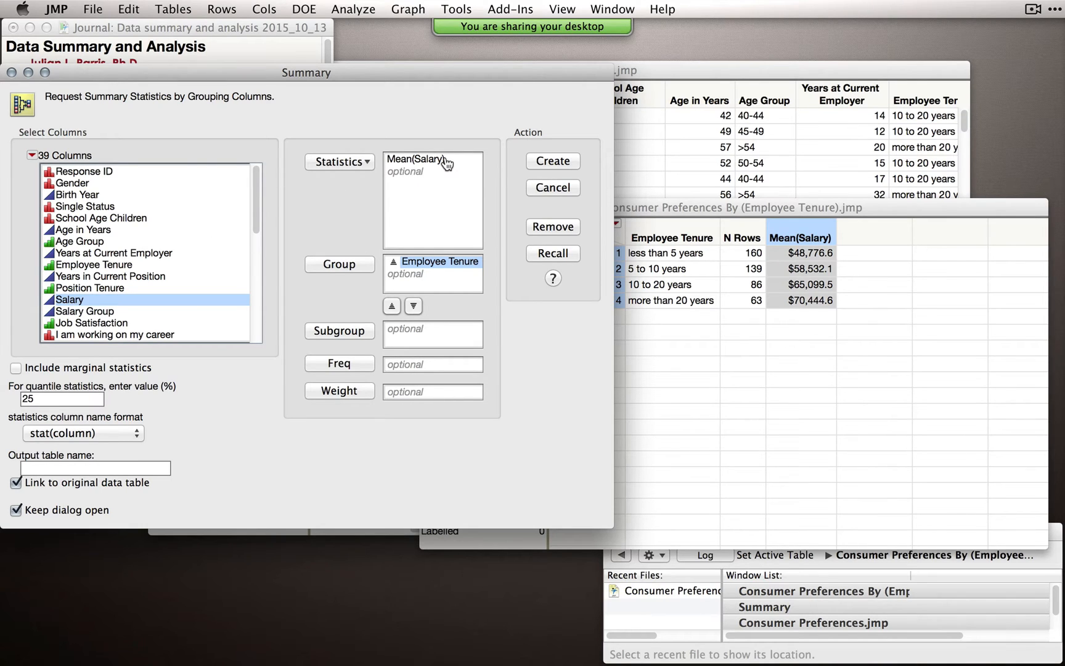
{"action": "left_click", "coordinate": [361, 162]}
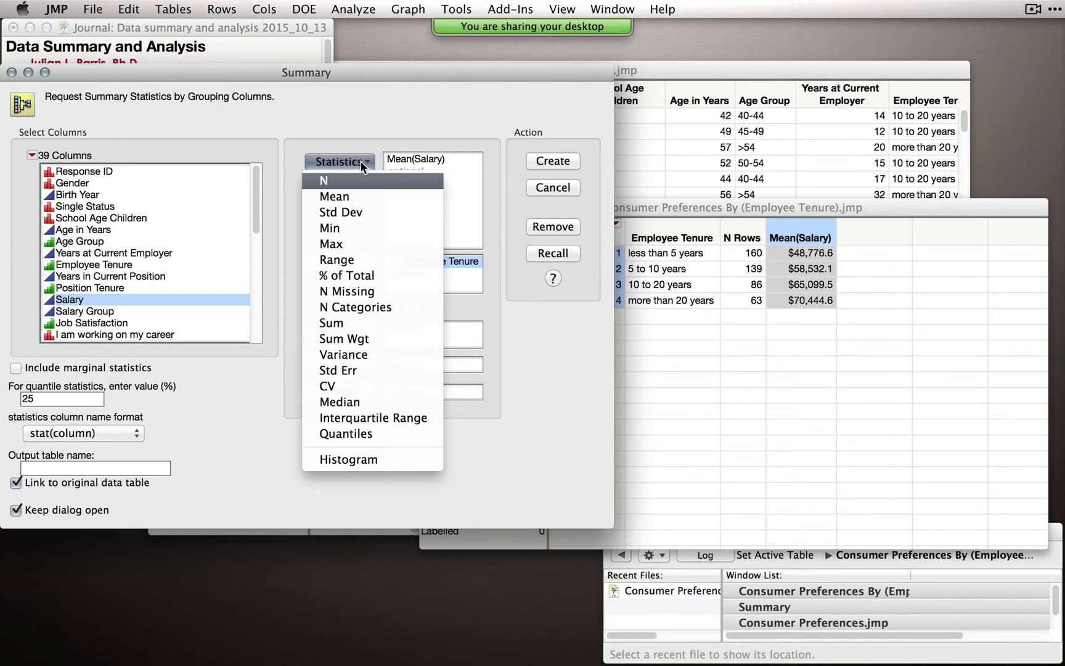
{"action": "left_click", "coordinate": [347, 211]}
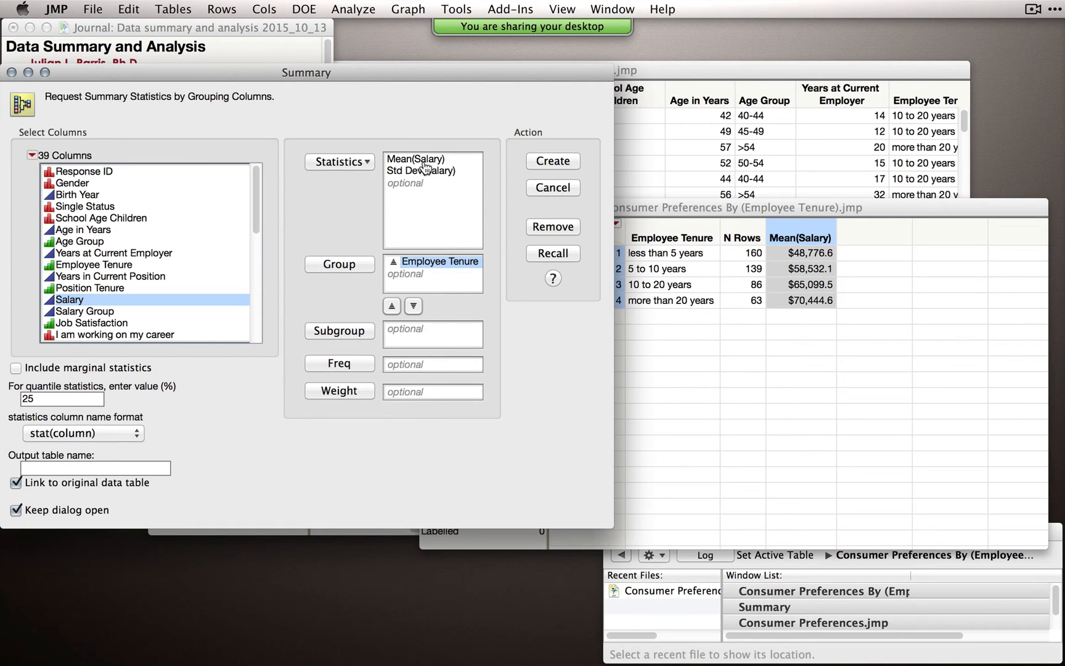
{"action": "left_click", "coordinate": [553, 162]}
{"action": "left_click_drag", "start_coordinate": [475, 74], "coordinate": [870, 327]}
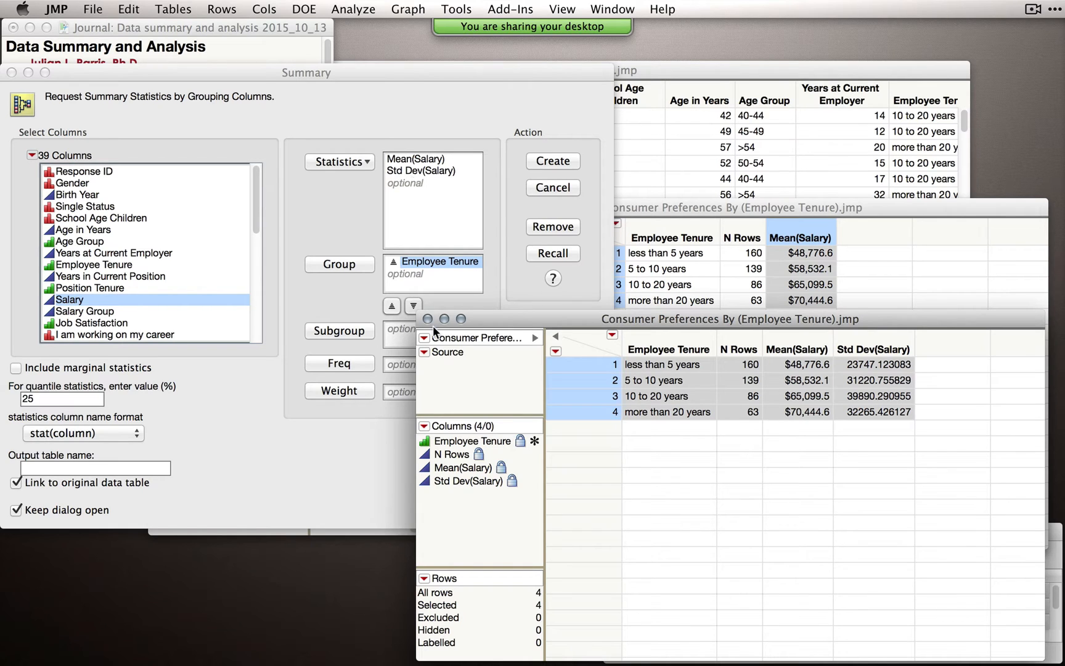
Remove Std Dev(Salary) from the statistics, close the second summary table, and return to the first one.
{"action": "left_click", "coordinate": [441, 215]}
{"action": "double_click", "coordinate": [429, 172]}
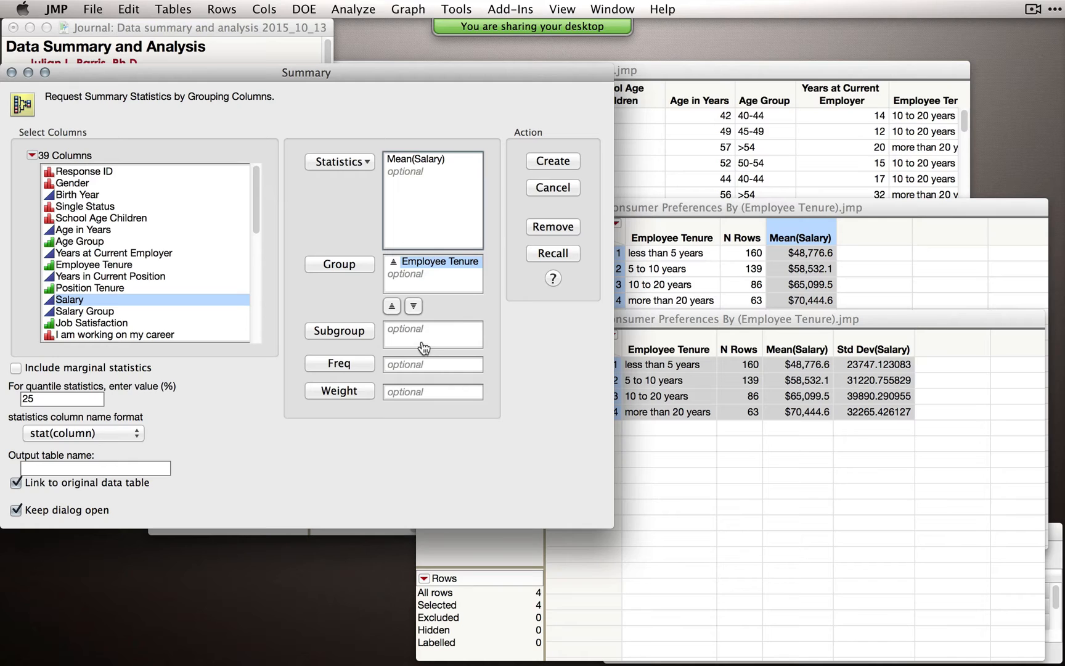
{"action": "left_click", "coordinate": [725, 326]}
{"action": "left_click", "coordinate": [432, 319]}
{"action": "left_click", "coordinate": [795, 248]}
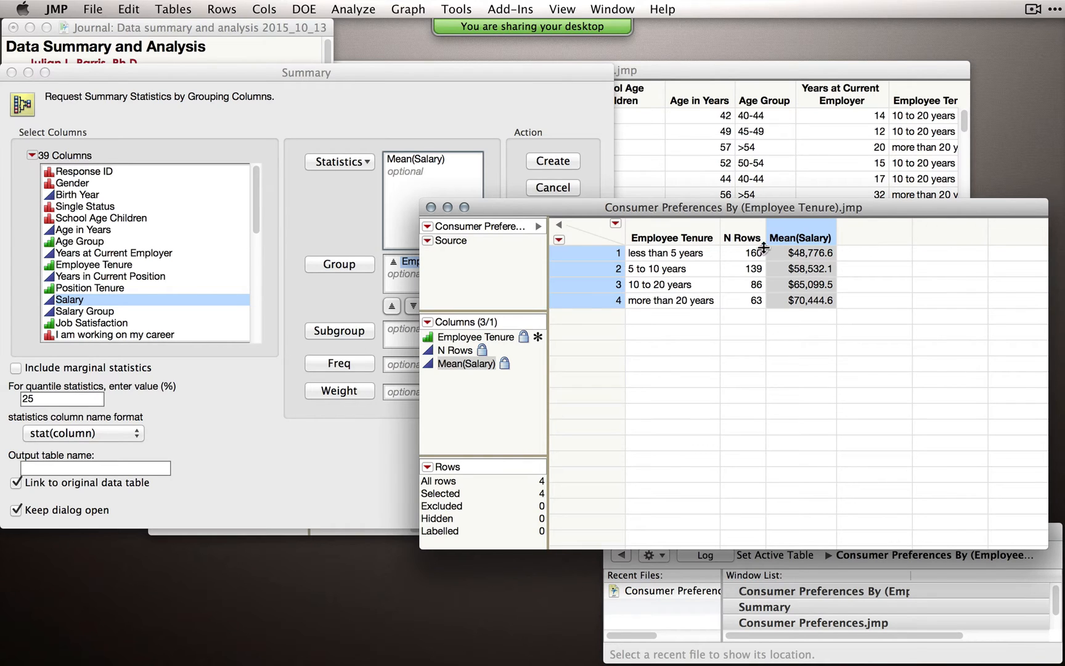
Create a summary table subgrouped by I am working on my career, place it below the first, and dismiss the Summary dialog.
{"action": "left_click", "coordinate": [203, 315]}
{"action": "left_click", "coordinate": [163, 336]}
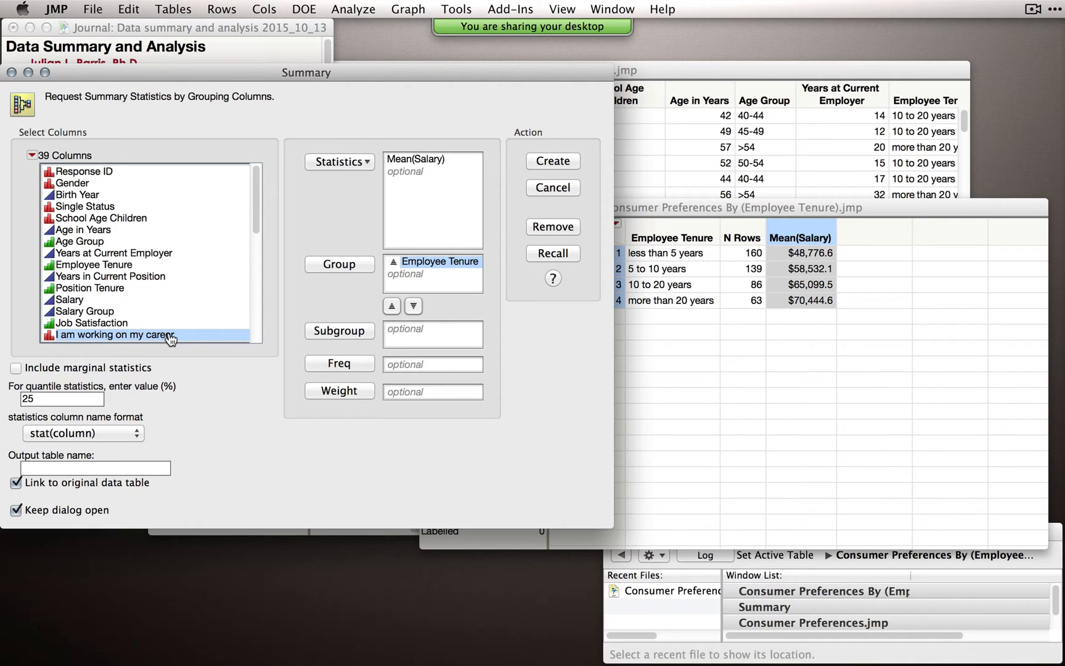
{"action": "left_click", "coordinate": [350, 332]}
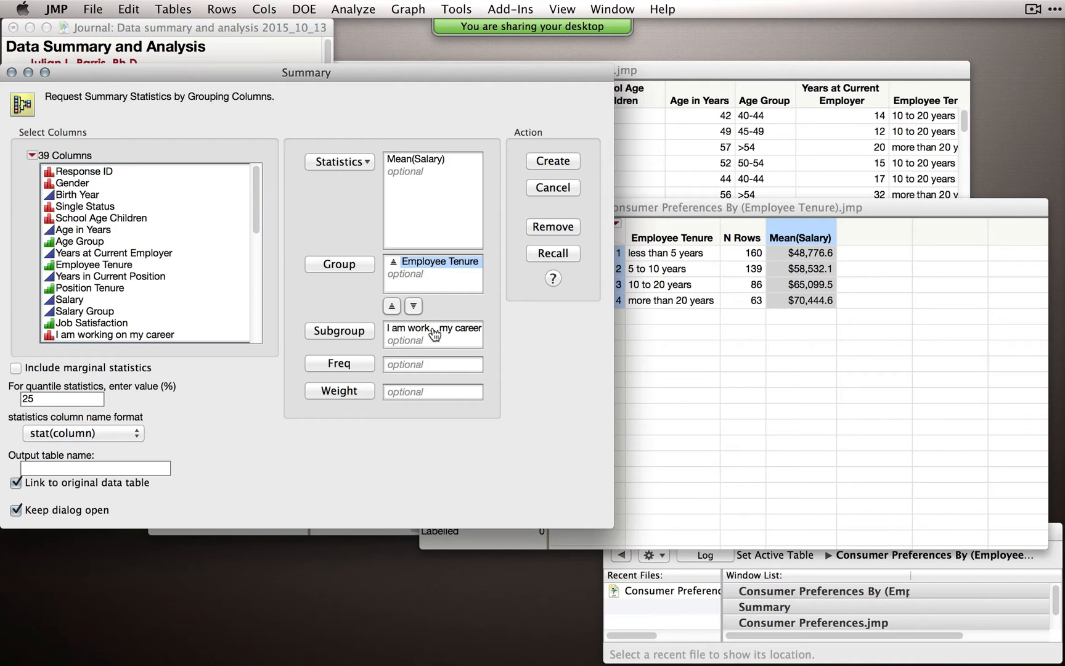
{"action": "left_click", "coordinate": [567, 167]}
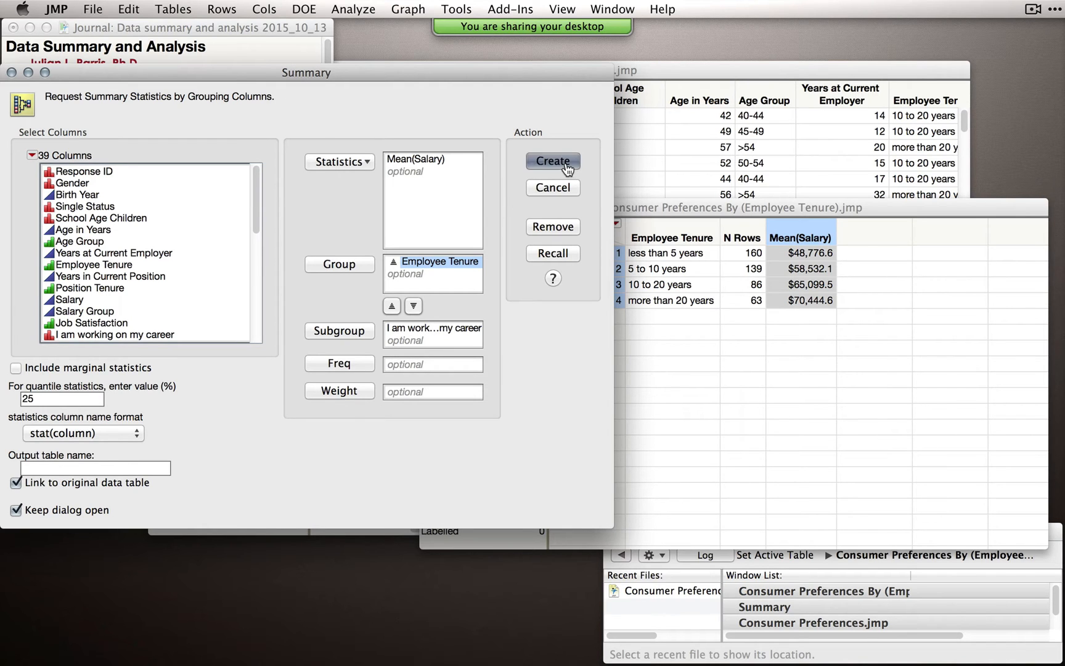
{"action": "left_click_drag", "start_coordinate": [518, 92], "coordinate": [859, 311]}
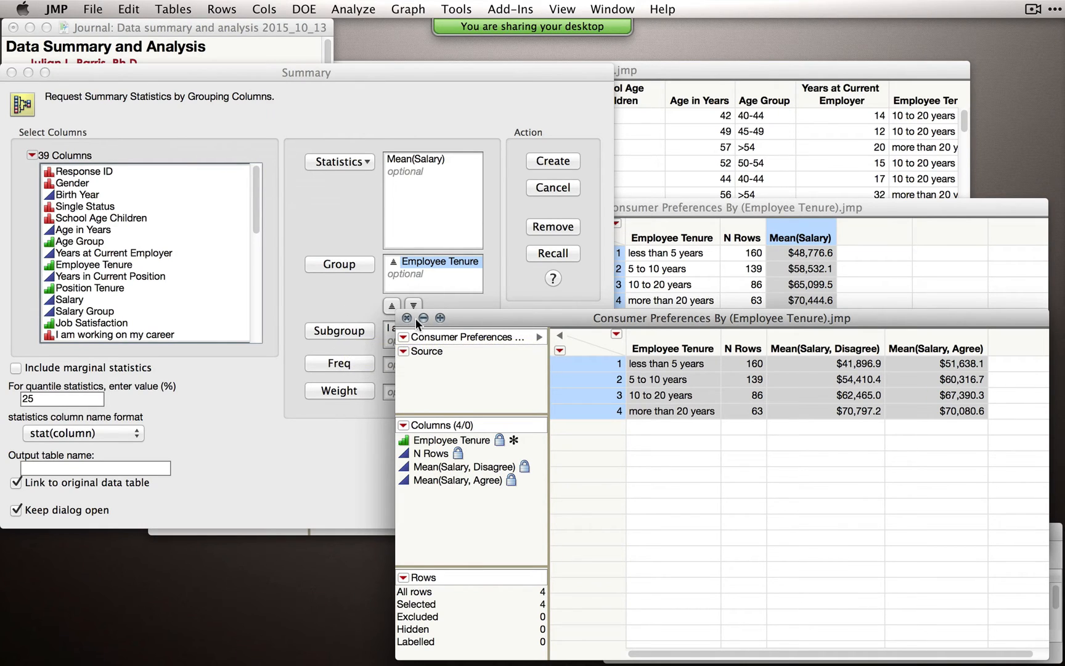
{"action": "left_click", "coordinate": [556, 187]}
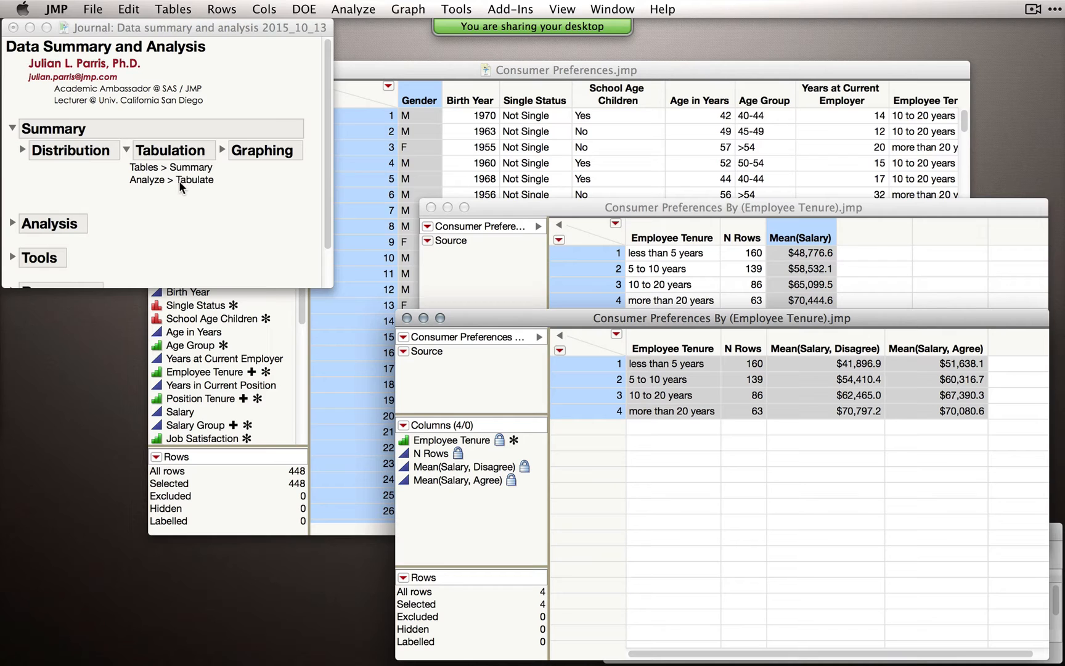
{"action": "left_click", "coordinate": [354, 9]}
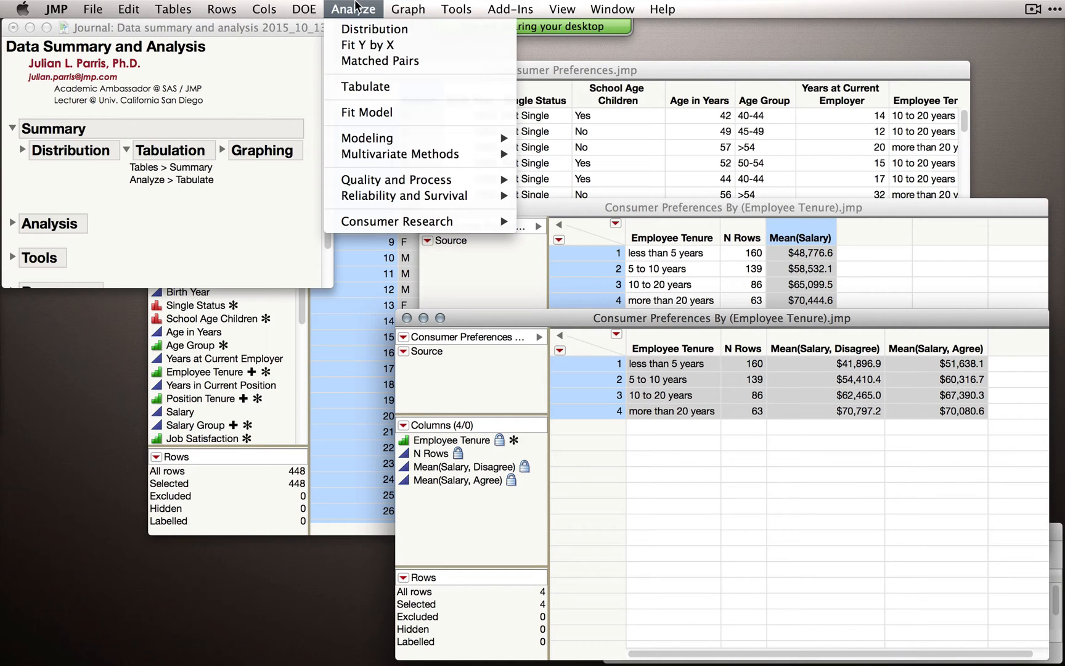
{"action": "left_click", "coordinate": [354, 90]}
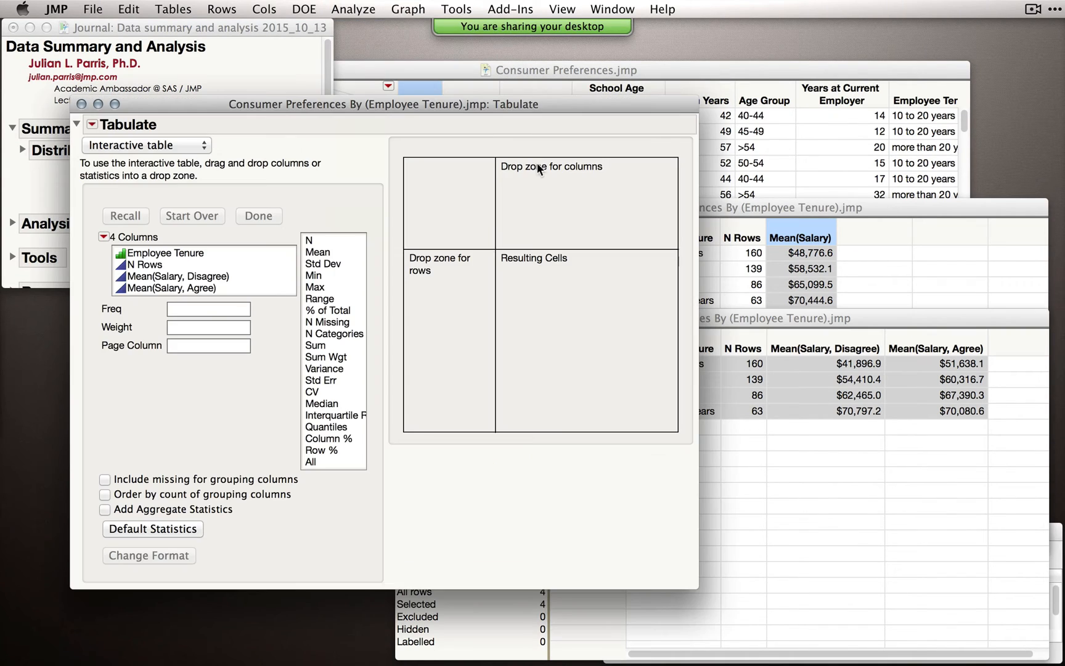
{"action": "left_click_drag", "start_coordinate": [520, 104], "coordinate": [468, 91]}
{"action": "left_click", "coordinate": [361, 6]}
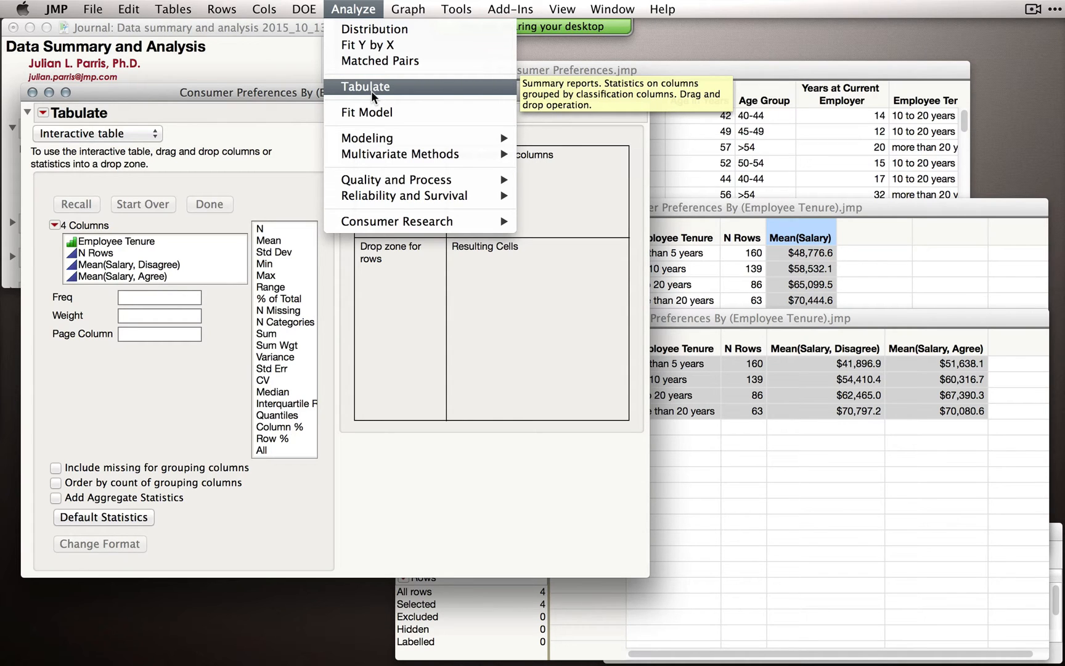
{"action": "left_click", "coordinate": [287, 94]}
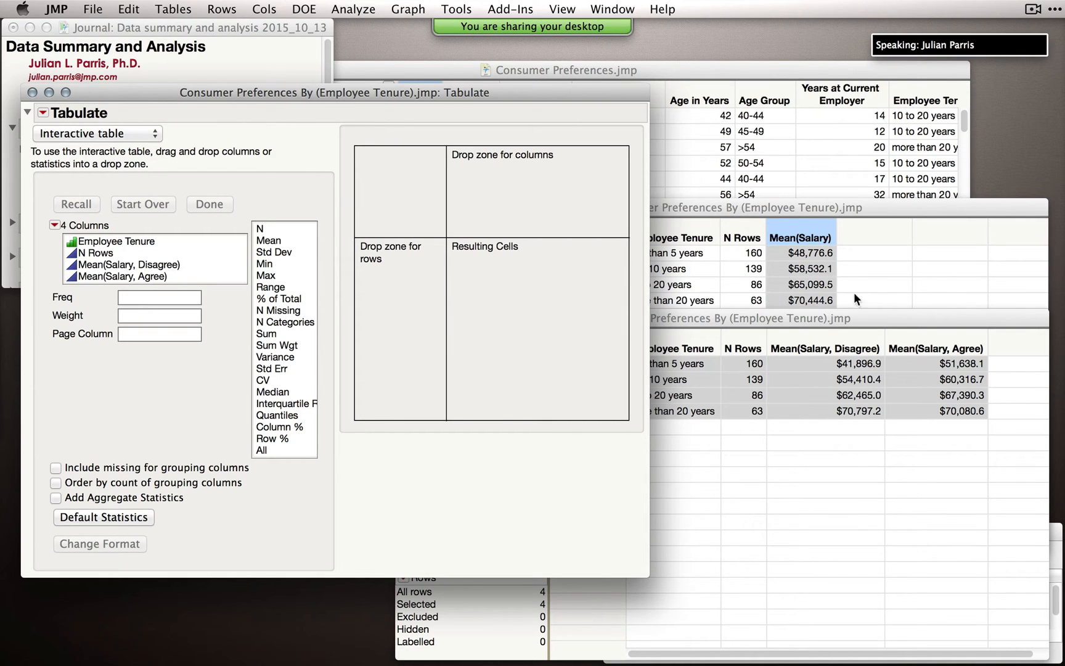
{"action": "left_click", "coordinate": [32, 93]}
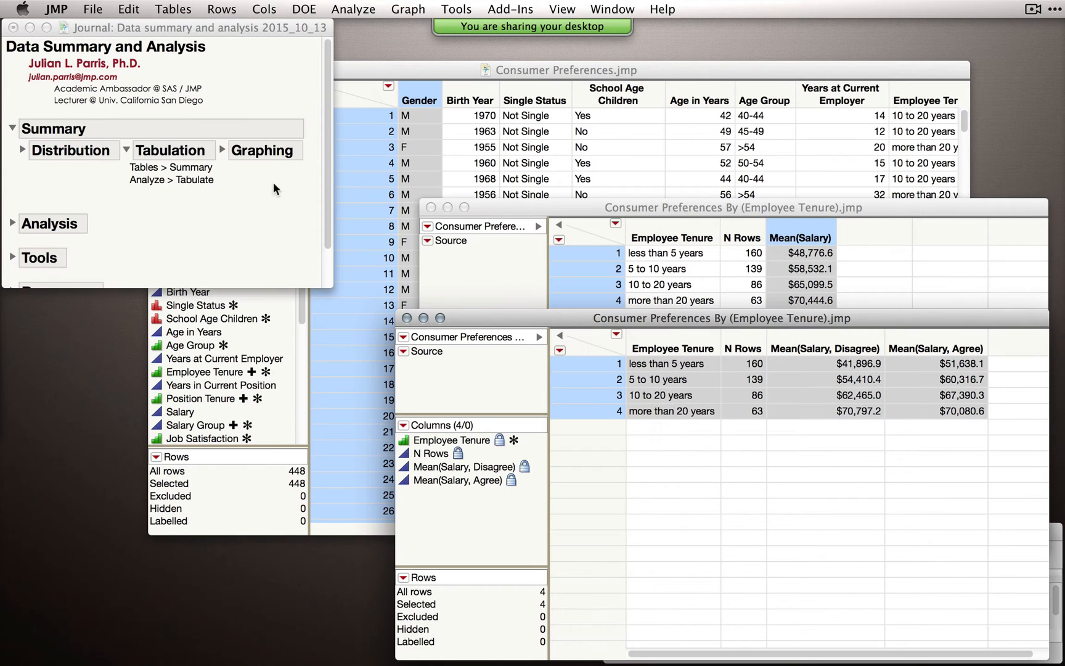
Make the original Consumer Preferences data table active and narrow its window.
{"action": "left_click", "coordinate": [563, 68]}
{"action": "left_click_drag", "start_coordinate": [960, 531], "coordinate": [781, 540]}
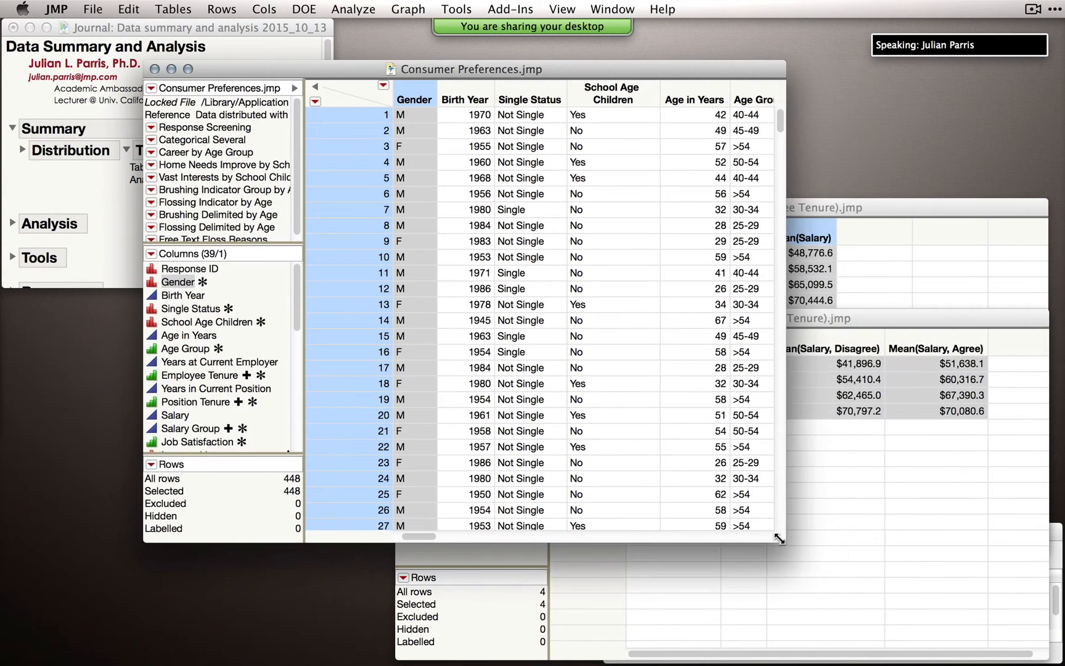
Launch Tabulate for Consumer Preferences and place the Employee Tenure summary table beside the empty table for comparison.
{"action": "left_click", "coordinate": [349, 7]}
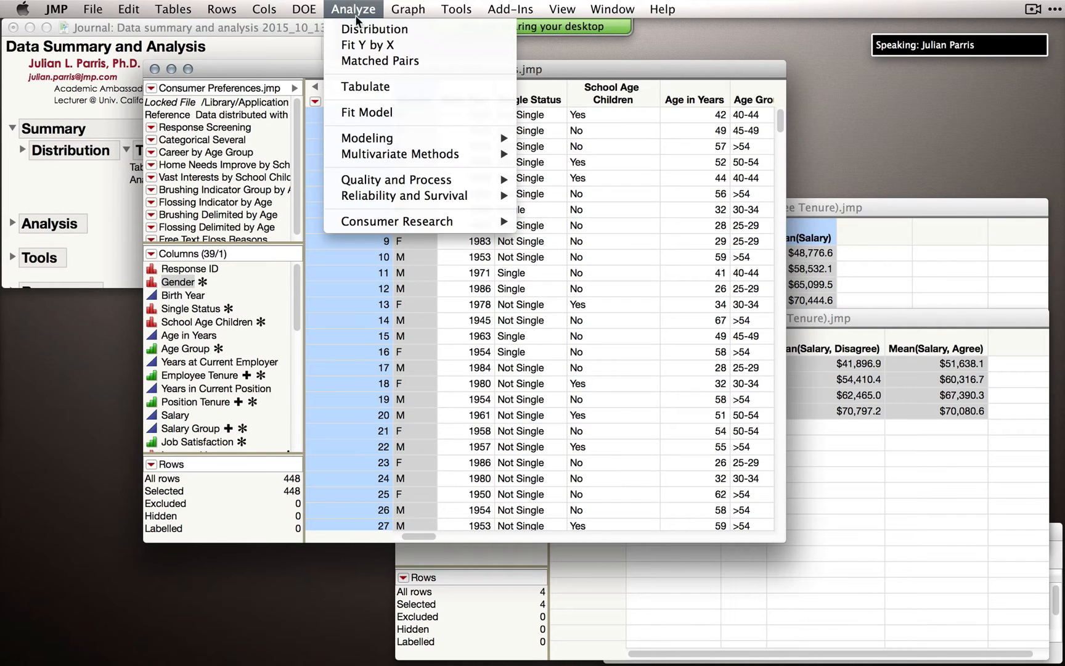
{"action": "left_click", "coordinate": [361, 84]}
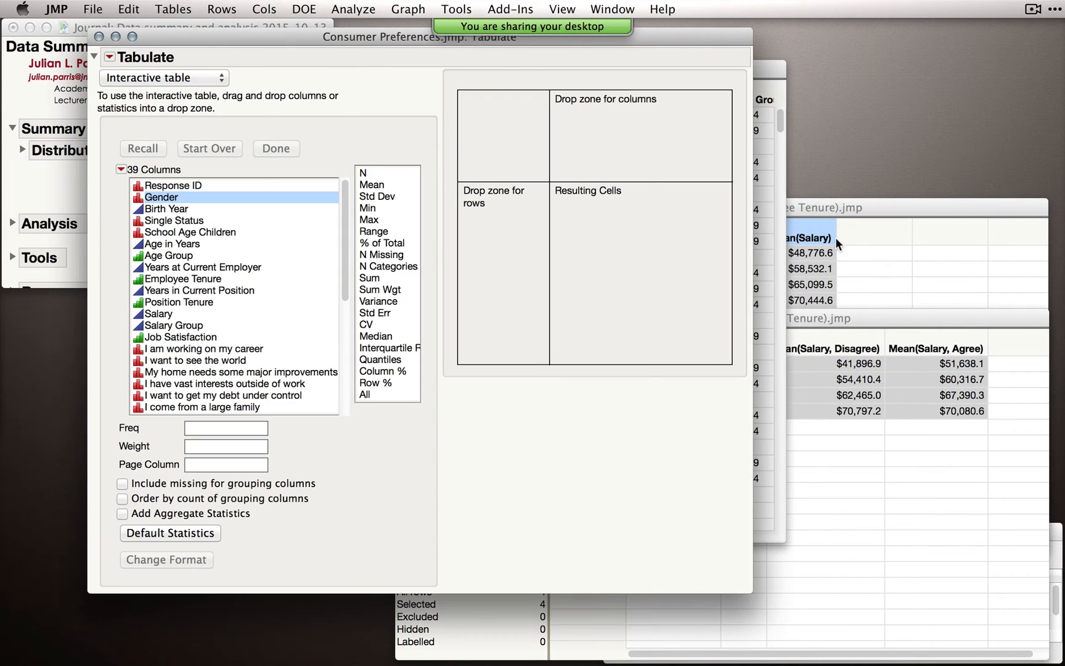
{"action": "left_click_drag", "start_coordinate": [845, 209], "coordinate": [889, 199]}
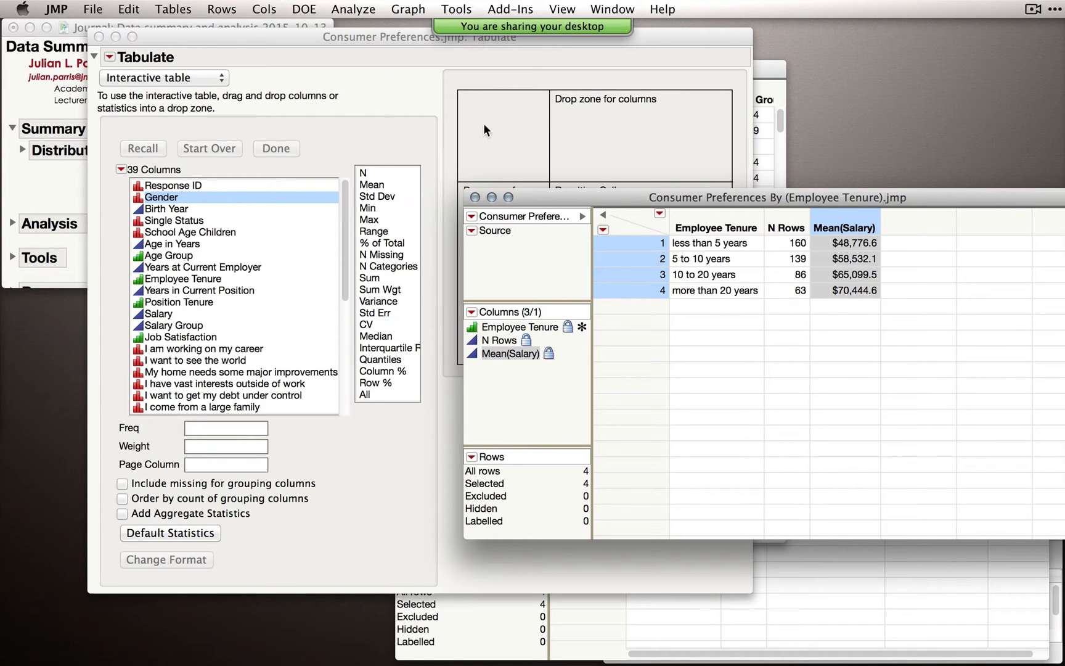
{"action": "left_click_drag", "start_coordinate": [580, 198], "coordinate": [754, 240]}
{"action": "left_click", "coordinate": [592, 246]}
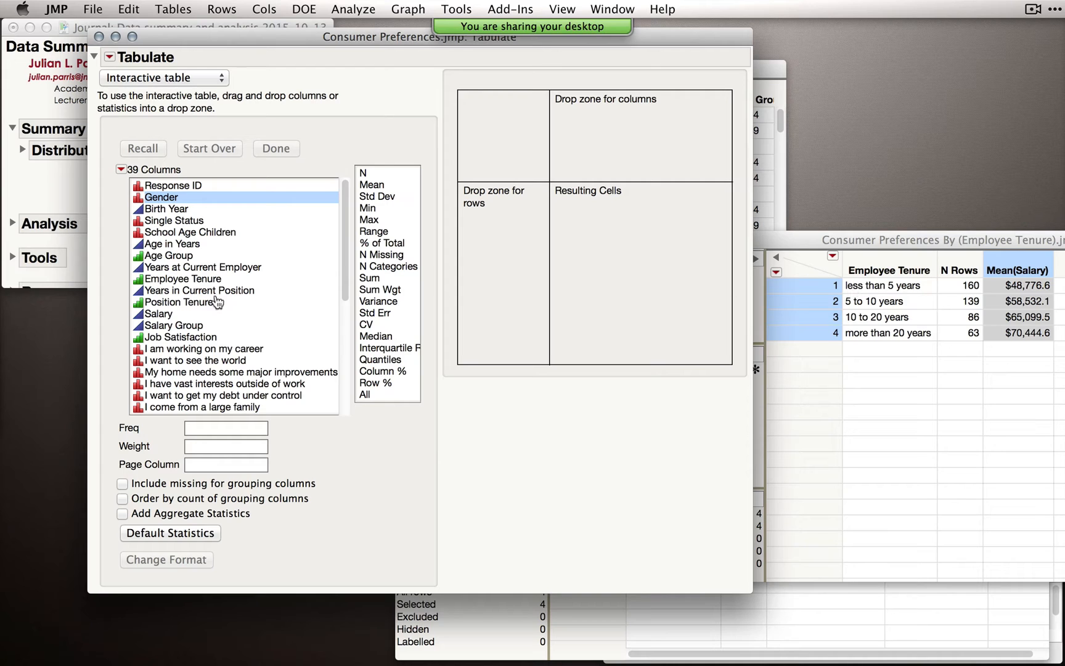
Use Employee Tenure as the row grouping and Salary as the analysis column of the table.
{"action": "left_click", "coordinate": [177, 281]}
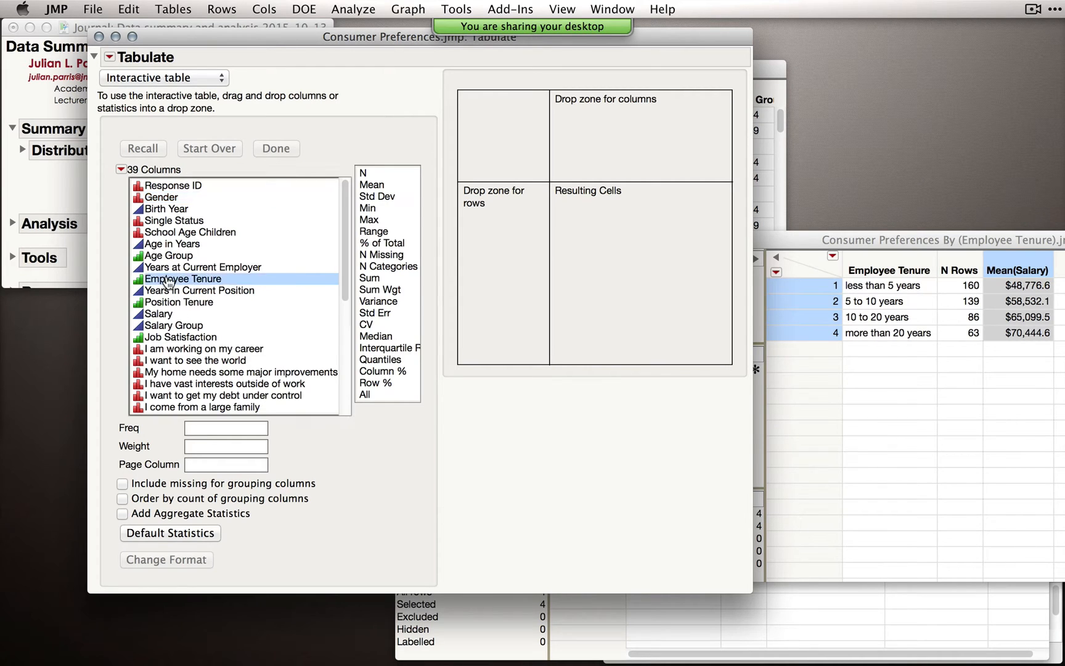
{"action": "left_click_drag", "start_coordinate": [179, 283], "coordinate": [506, 220]}
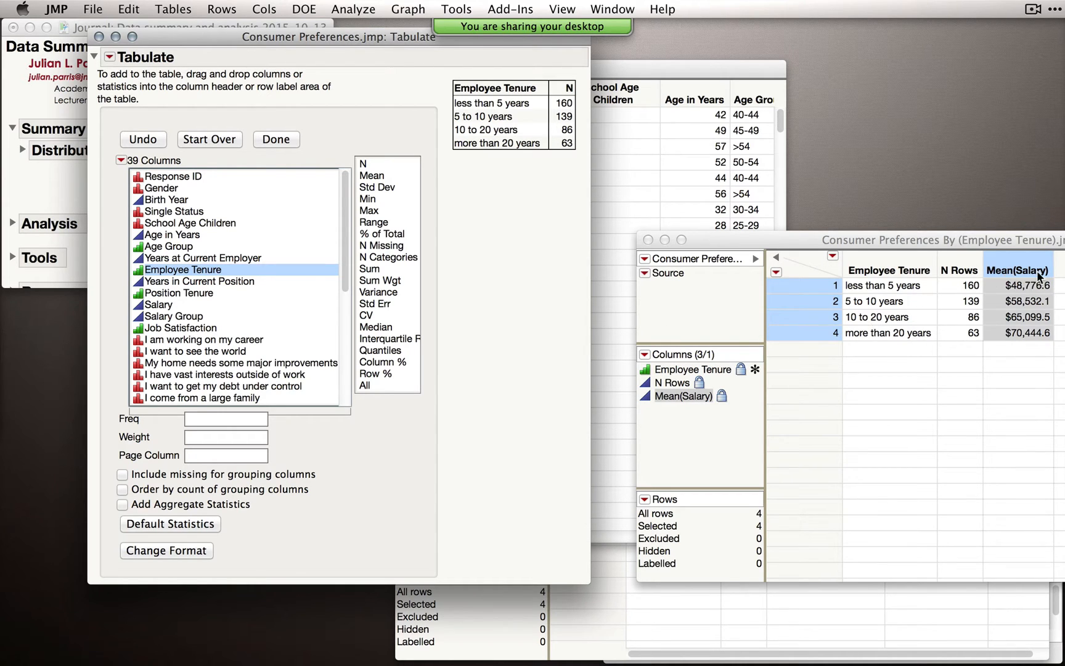
{"action": "left_click", "coordinate": [159, 306]}
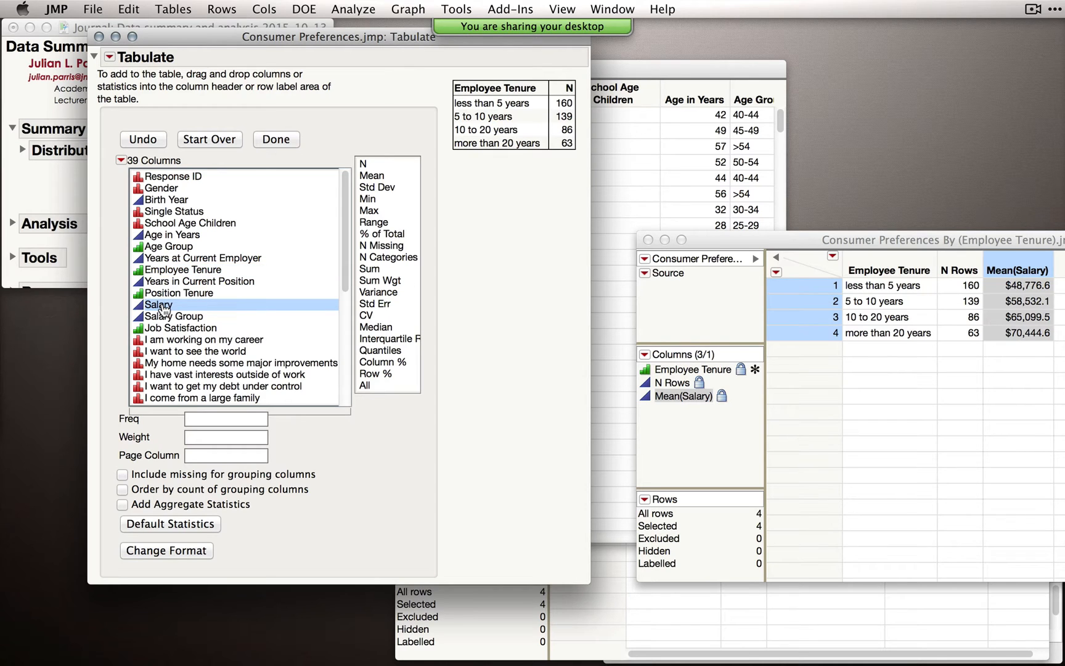
{"action": "left_click_drag", "start_coordinate": [163, 310], "coordinate": [564, 118]}
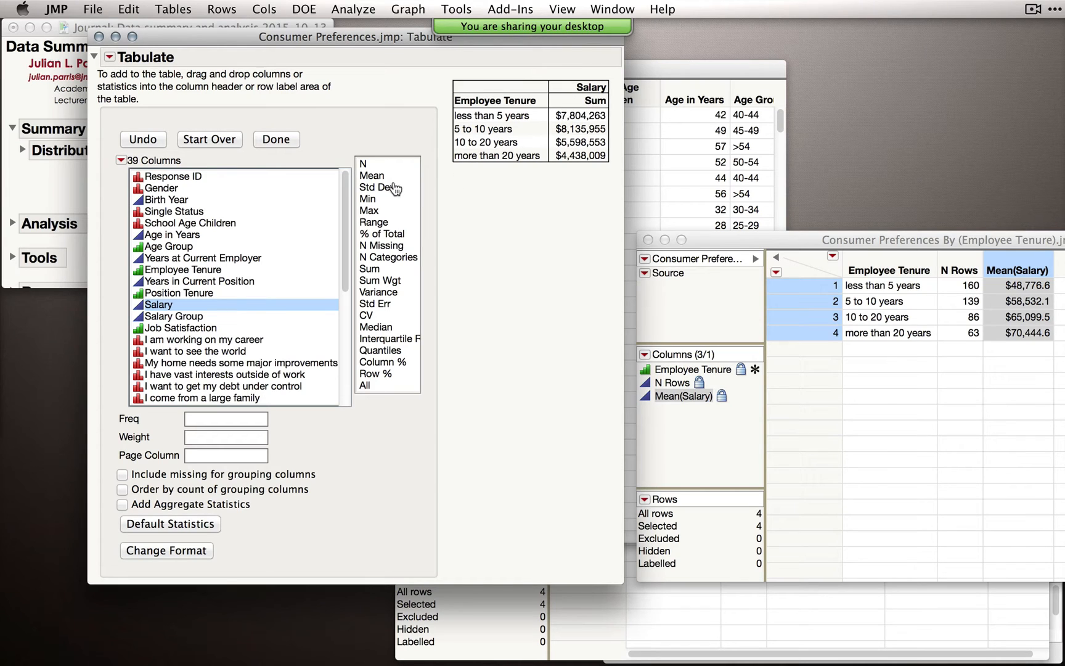
Try replacing the Sum statistic of Salary with Mean from the statistics list, and undo the replacement.
{"action": "left_click", "coordinate": [373, 177]}
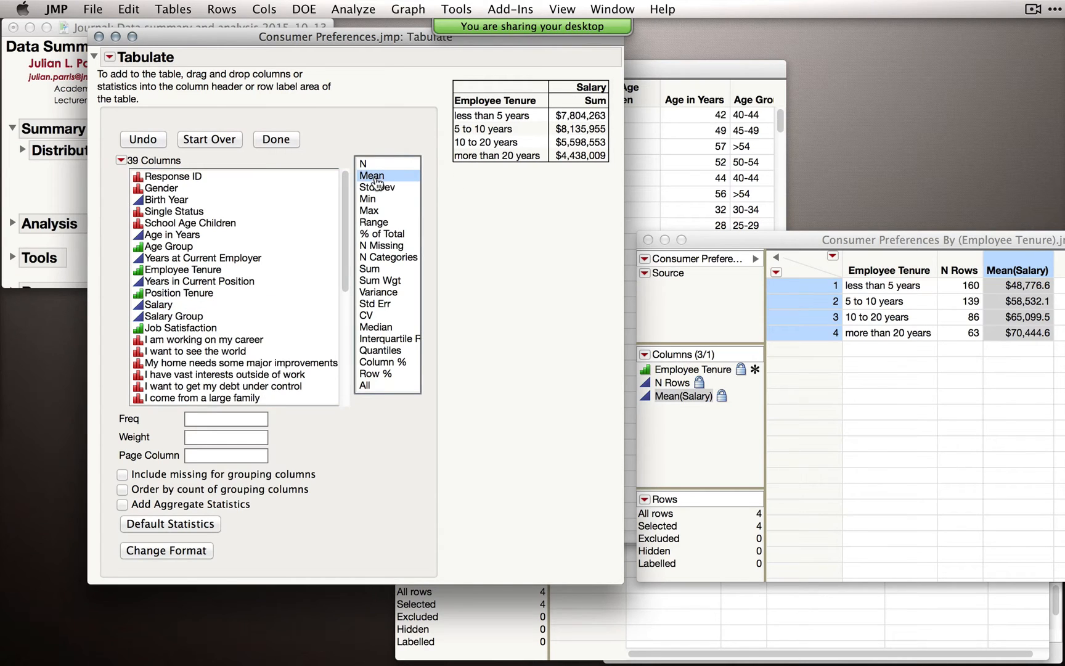
{"action": "left_click", "coordinate": [396, 195]}
{"action": "left_click", "coordinate": [398, 179], "text": "shift"}
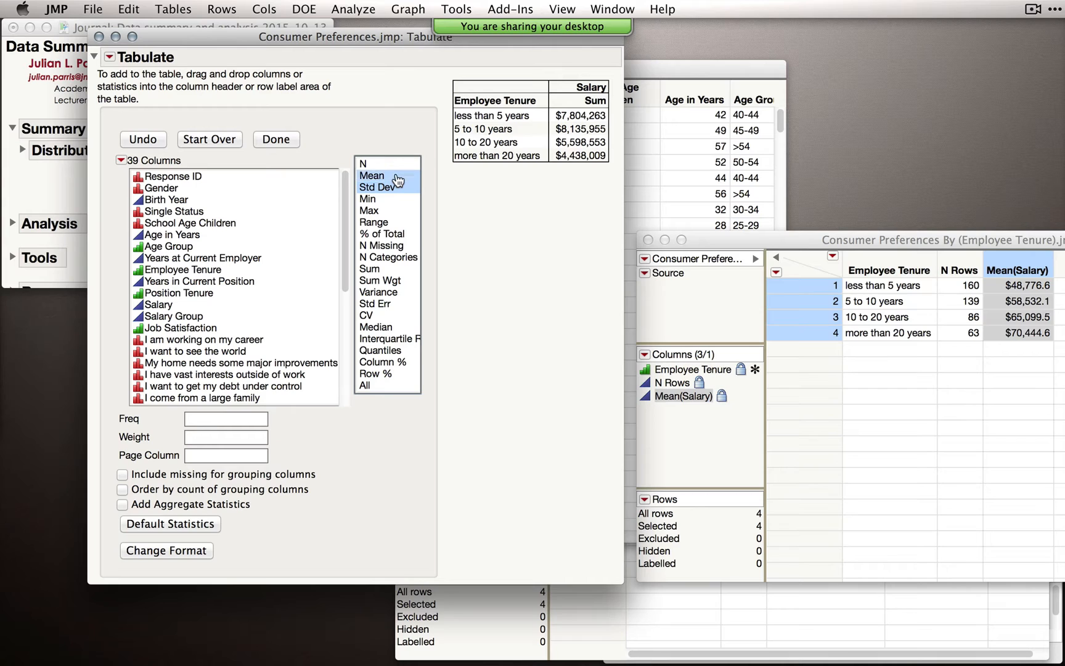
{"action": "left_click", "coordinate": [398, 178]}
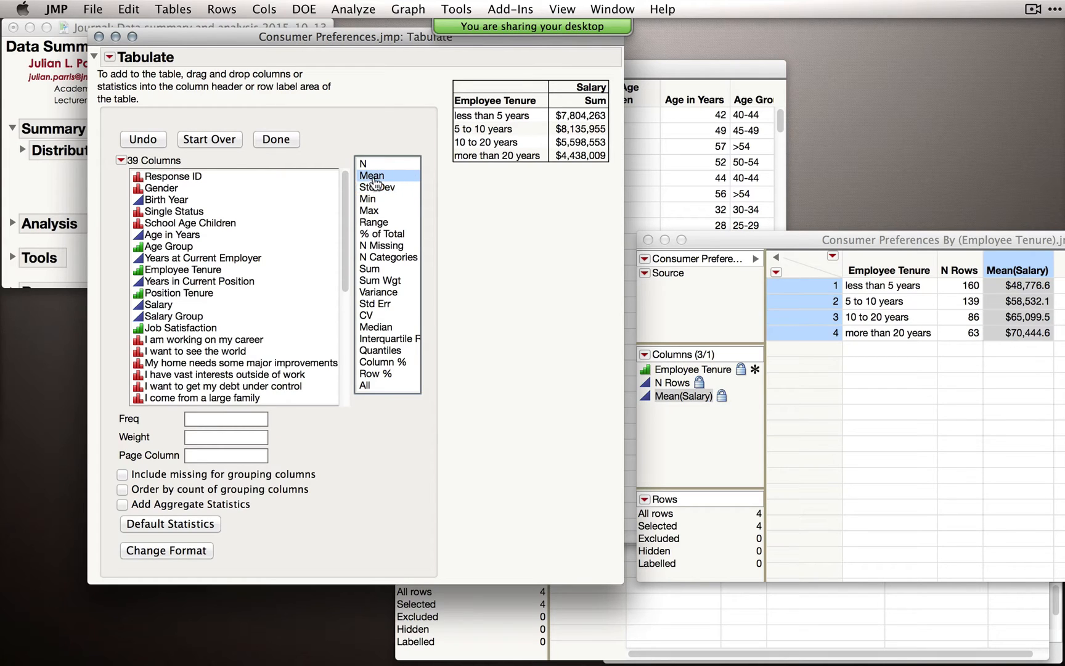
{"action": "left_click_drag", "start_coordinate": [374, 180], "coordinate": [580, 99]}
{"action": "left_click_drag", "start_coordinate": [581, 99], "coordinate": [582, 100]}
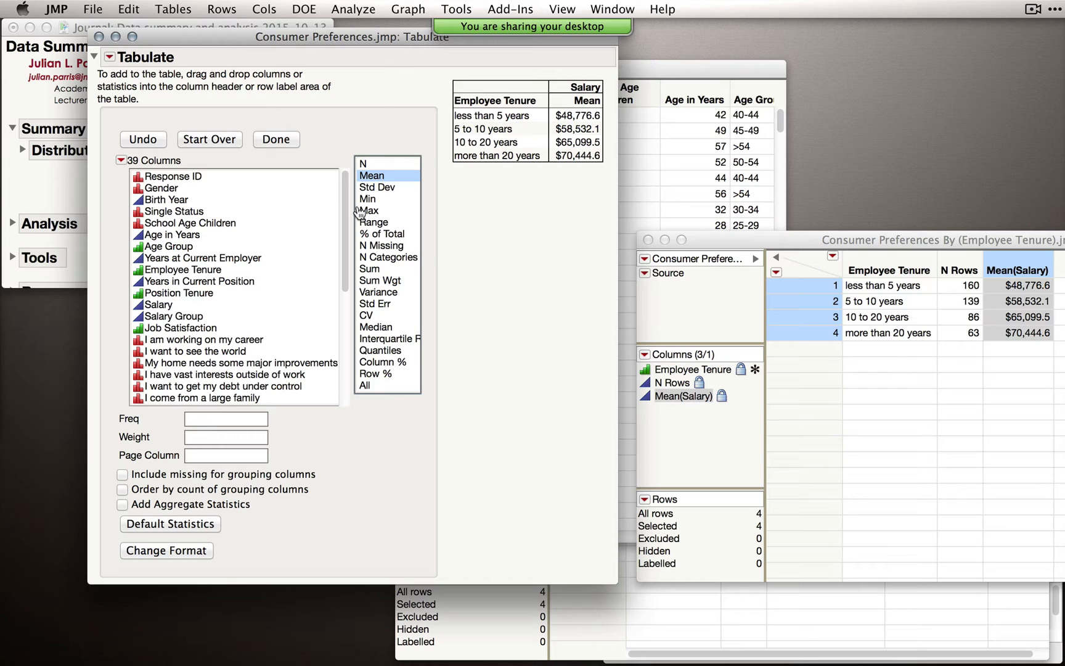
{"action": "left_click", "coordinate": [143, 148]}
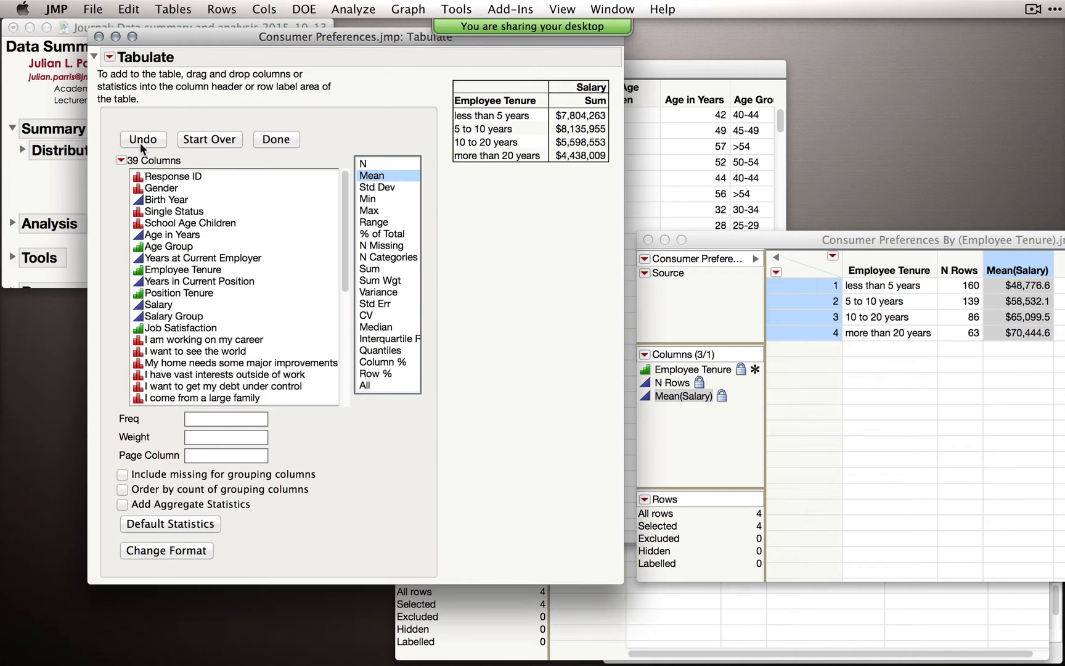
Change the Salary statistic to Mean through the Sum heading's own options and add Std Dev beside it.
{"action": "right_click", "coordinate": [583, 99]}
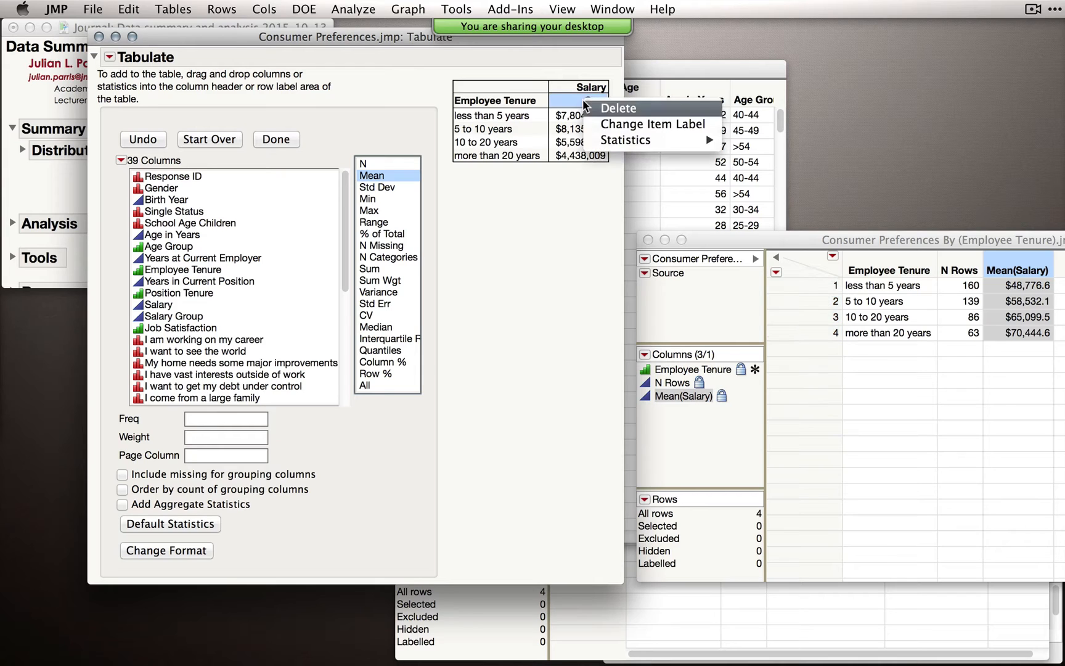
{"action": "mouse_move", "coordinate": [623, 146]}
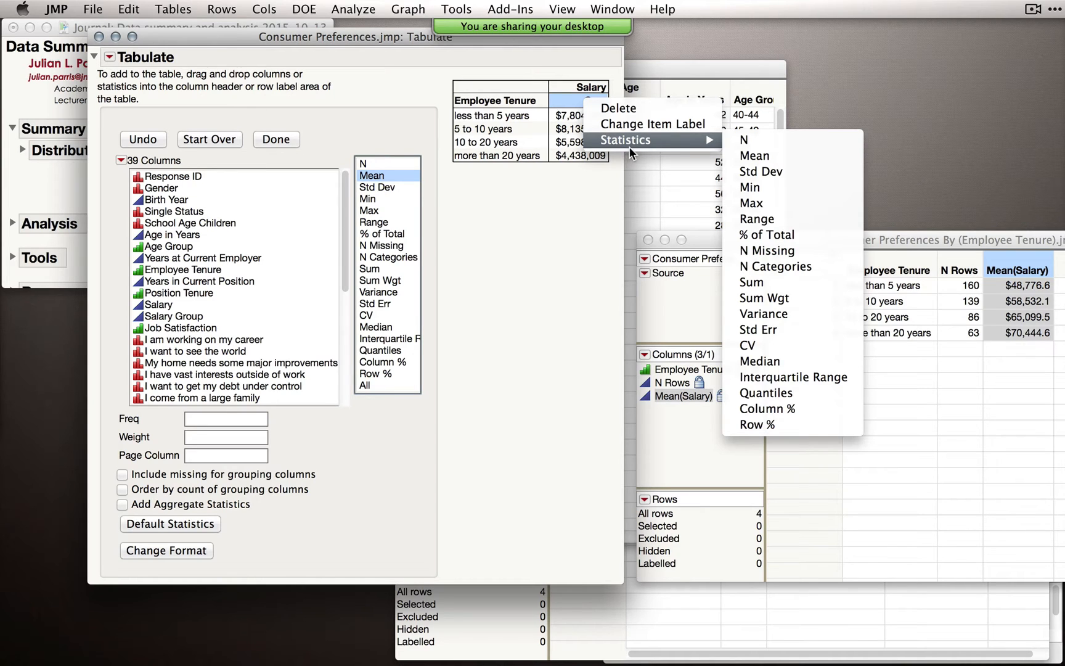
{"action": "left_click", "coordinate": [763, 154]}
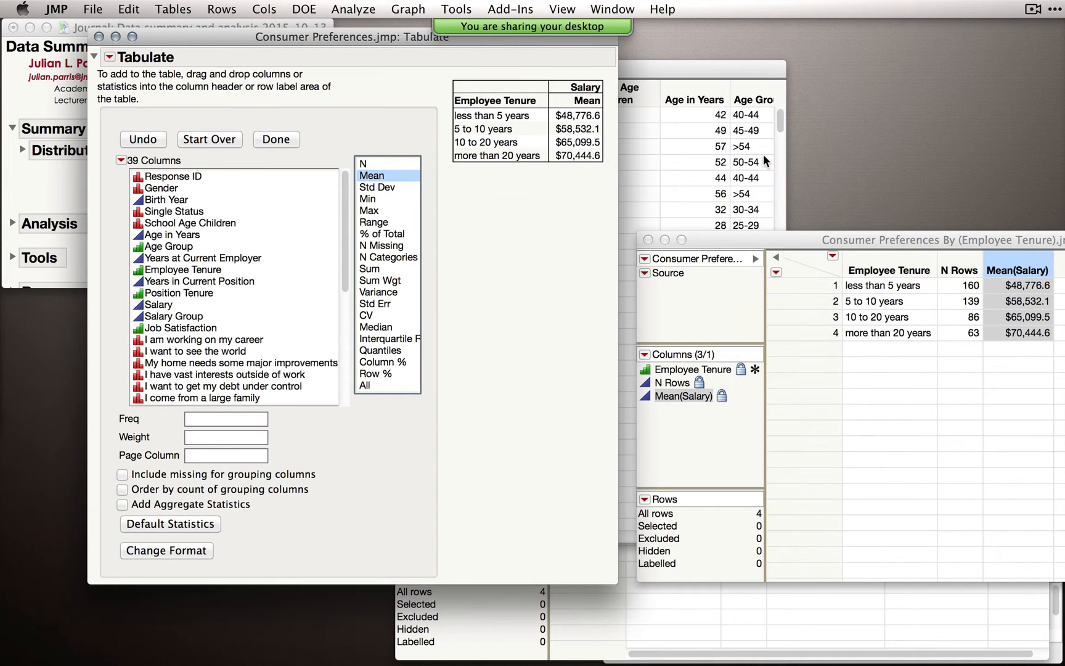
{"action": "left_click", "coordinate": [381, 189]}
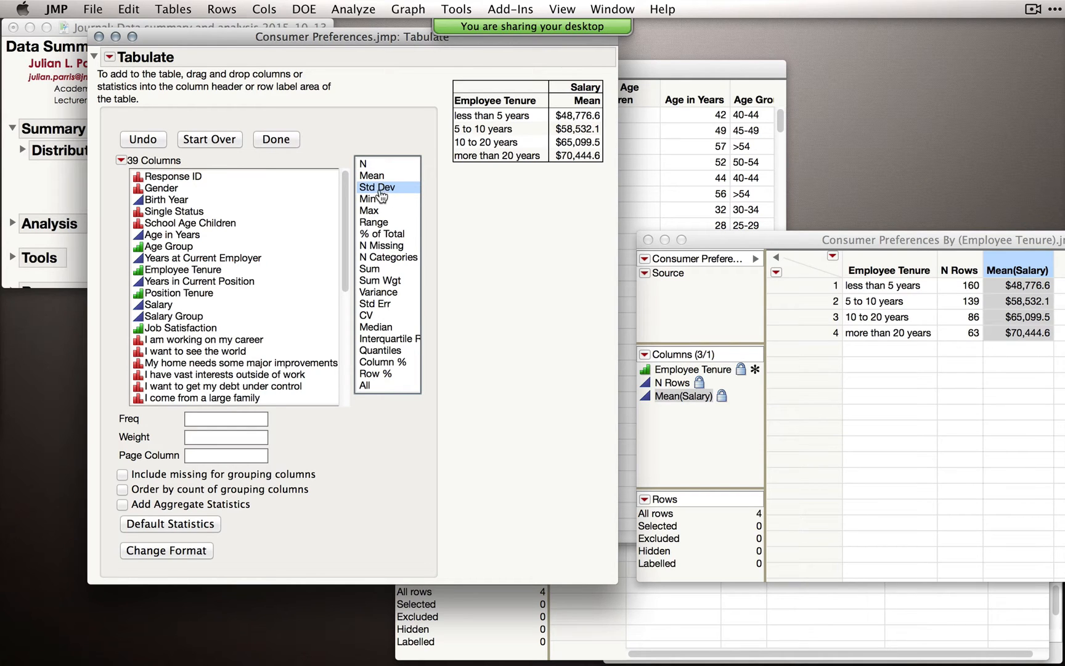
{"action": "left_click_drag", "start_coordinate": [381, 195], "coordinate": [580, 108]}
{"action": "mouse_move", "coordinate": [579, 105]}
{"action": "left_mouse_down"}
{"action": "mouse_move", "coordinate": [603, 106]}
{"action": "mouse_move", "coordinate": [551, 111]}
{"action": "mouse_move", "coordinate": [597, 106]}
{"action": "left_mouse_up"}
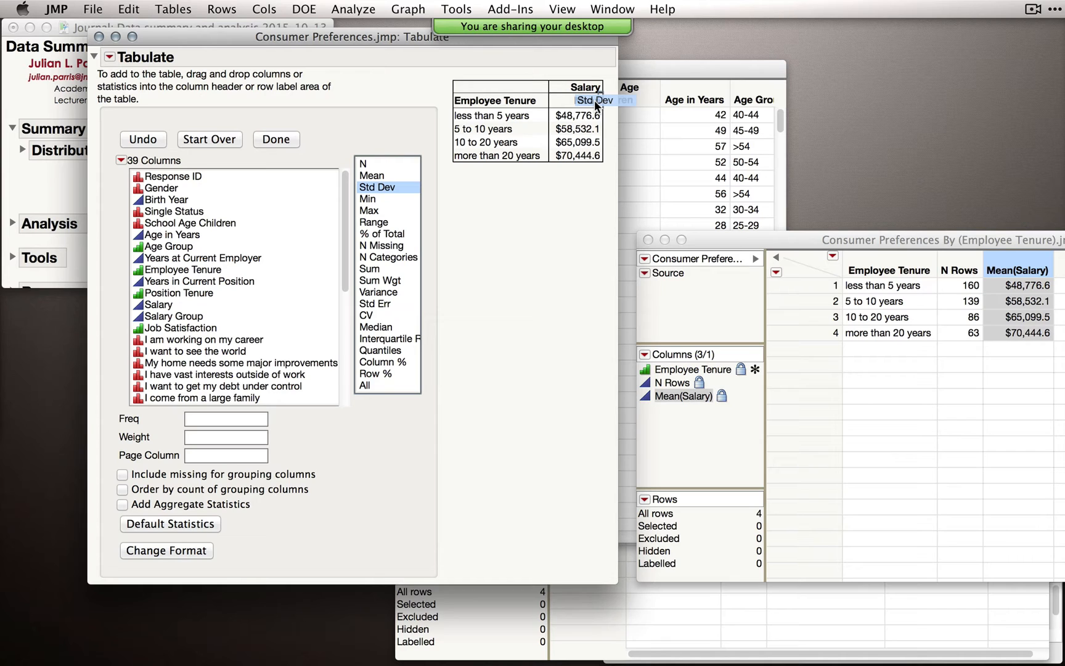
{"action": "left_click_drag", "start_coordinate": [597, 105], "coordinate": [596, 106]}
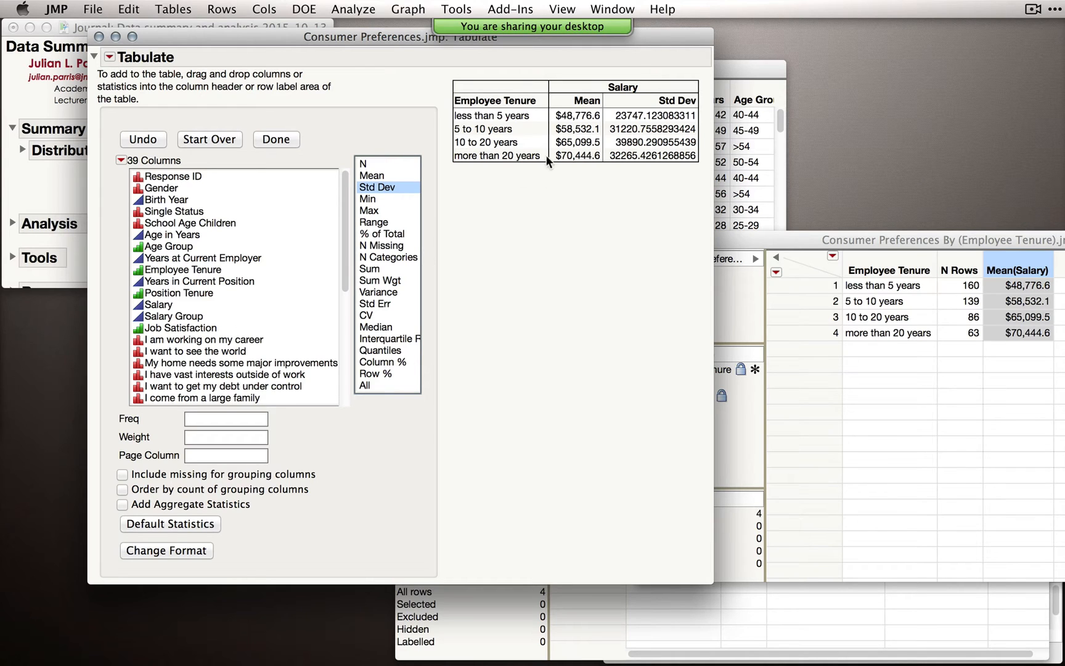
Add I am working on my career as a grouping under Salary and move it to the rows, ahead of Employee Tenure.
{"action": "left_click", "coordinate": [188, 344]}
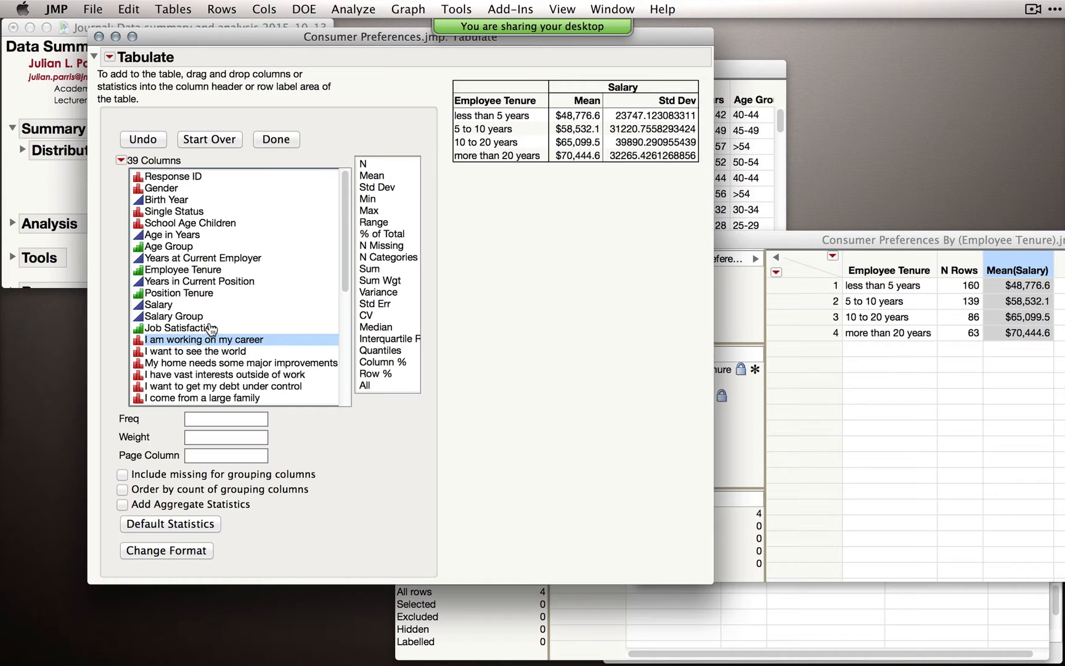
{"action": "left_click_drag", "start_coordinate": [194, 347], "coordinate": [621, 91]}
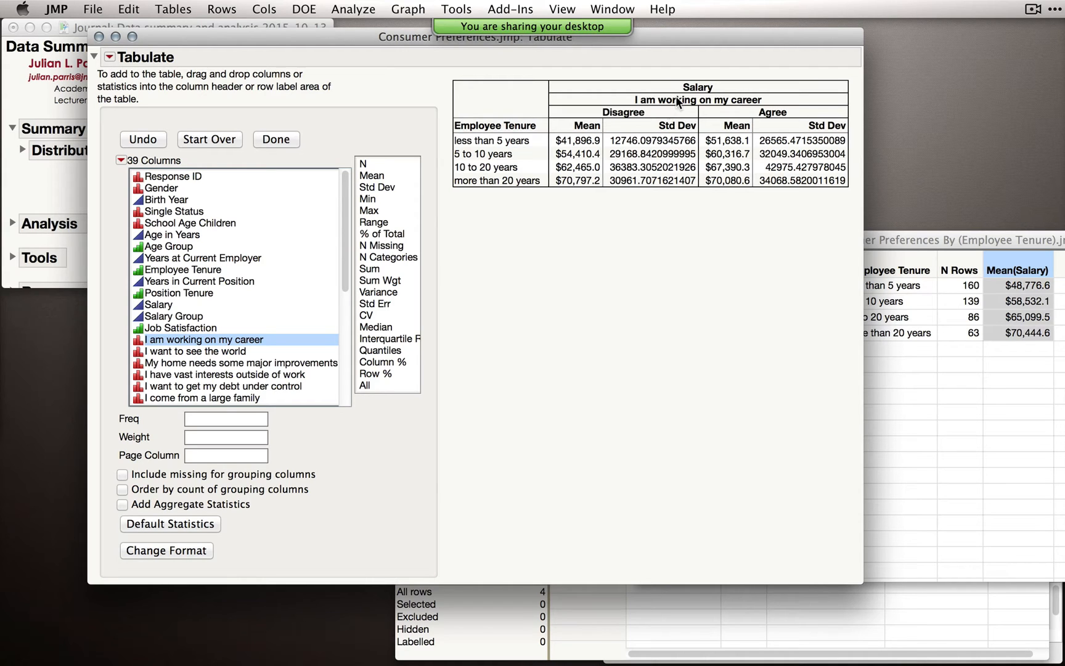
{"action": "left_click_drag", "start_coordinate": [679, 106], "coordinate": [515, 128]}
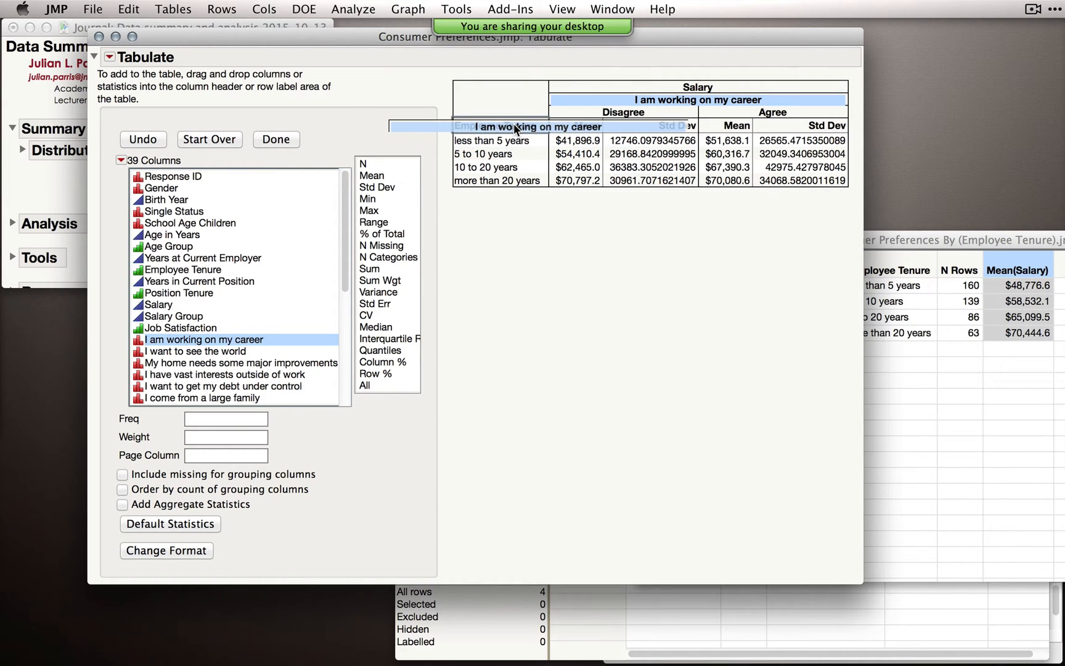
{"action": "left_click_drag", "start_coordinate": [515, 128], "coordinate": [545, 129]}
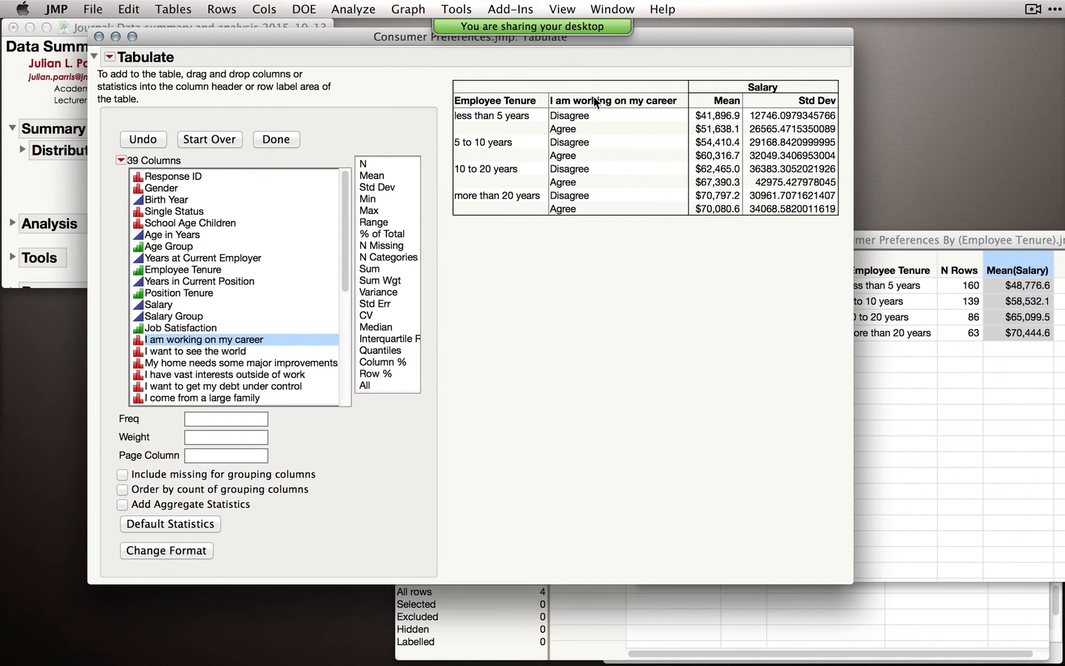
{"action": "left_click_drag", "start_coordinate": [594, 102], "coordinate": [455, 106]}
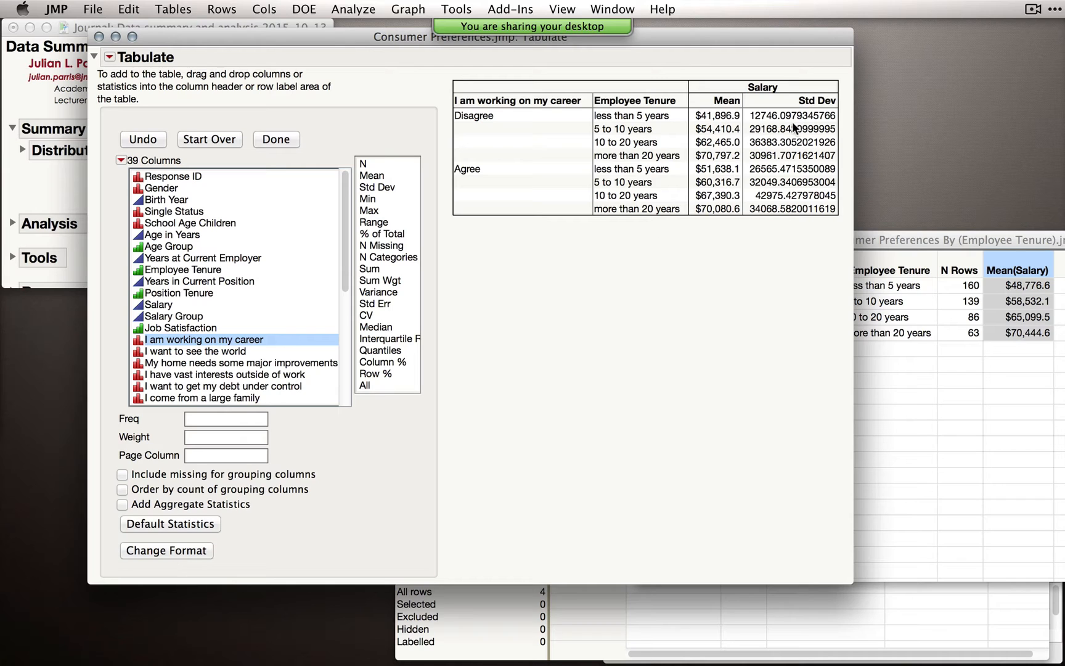
Format all statistics with the same decimal format, using Fixed Dec with 2 decimals.
{"action": "left_click", "coordinate": [161, 555]}
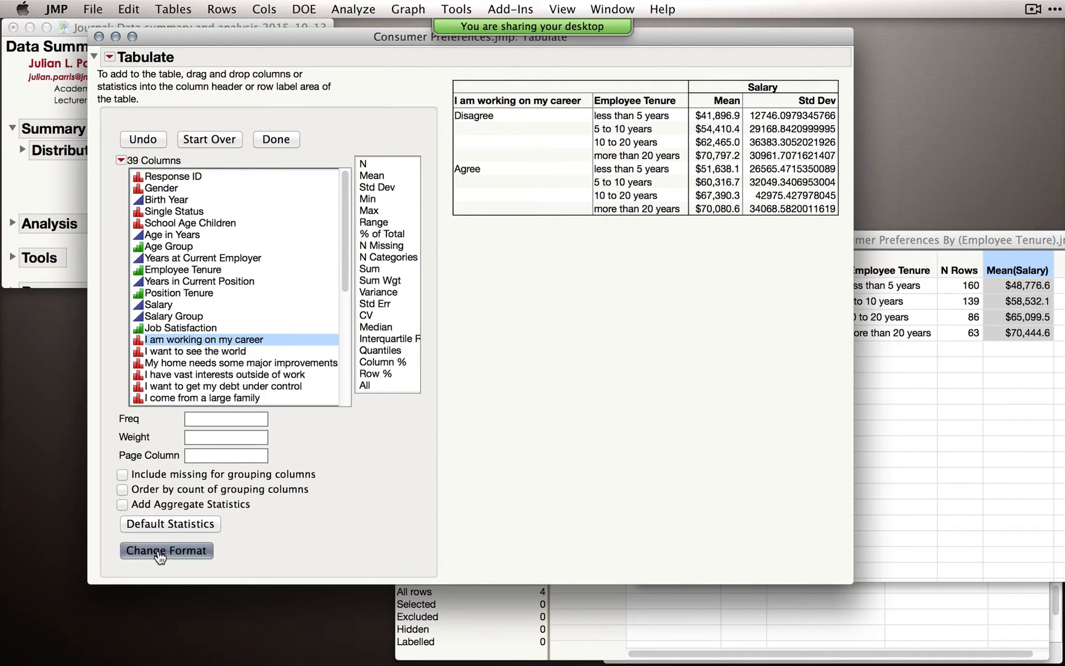
{"action": "scroll", "coordinate": [328, 540], "scroll_direction": "down", "scroll_amount": 5}
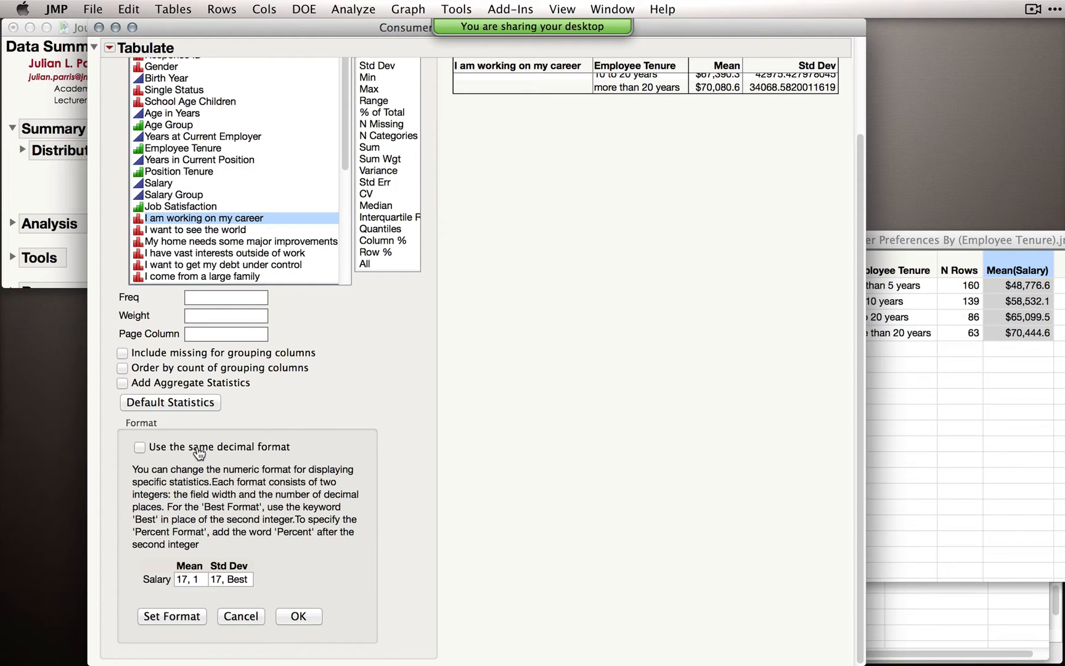
{"action": "left_click", "coordinate": [139, 448]}
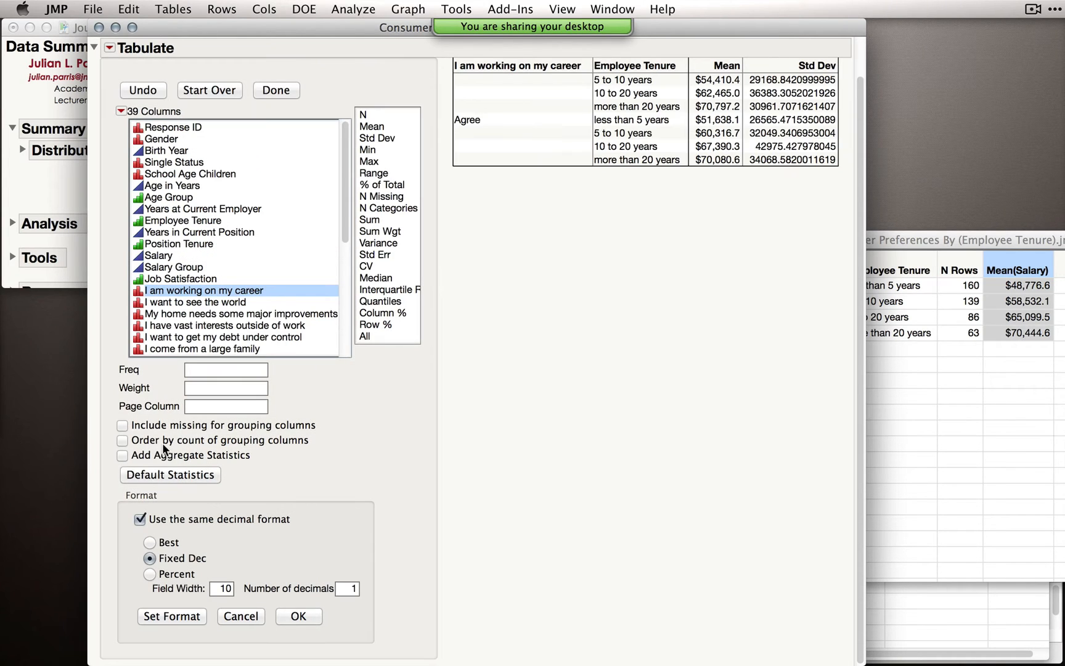
{"action": "left_click", "coordinate": [184, 562]}
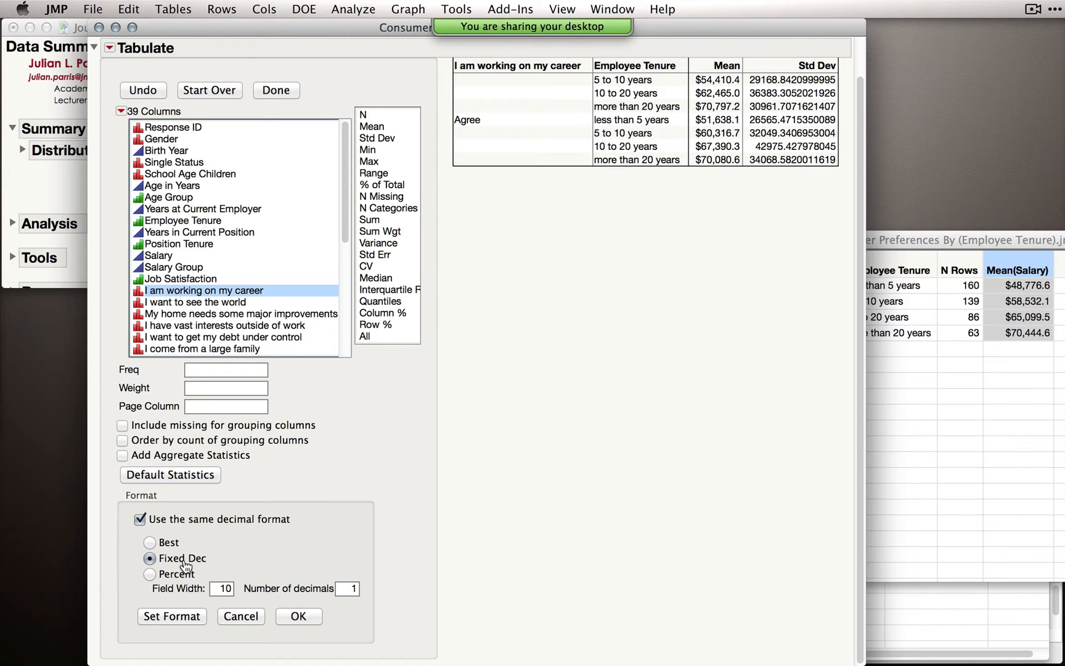
{"action": "double_click", "coordinate": [351, 590]}
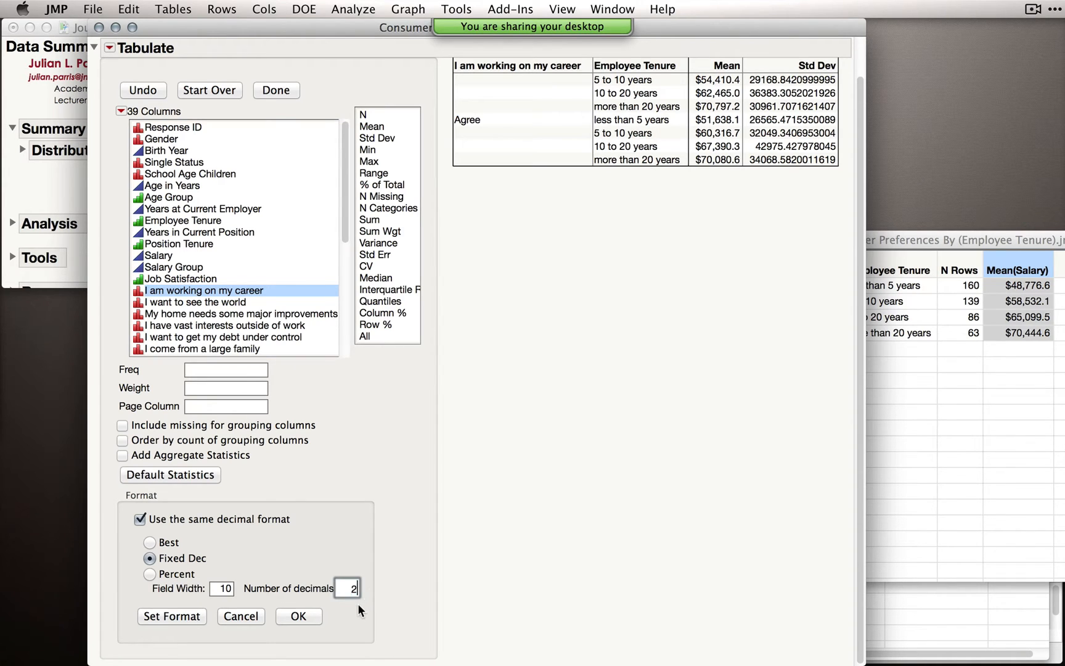
{"action": "left_click", "coordinate": [295, 616]}
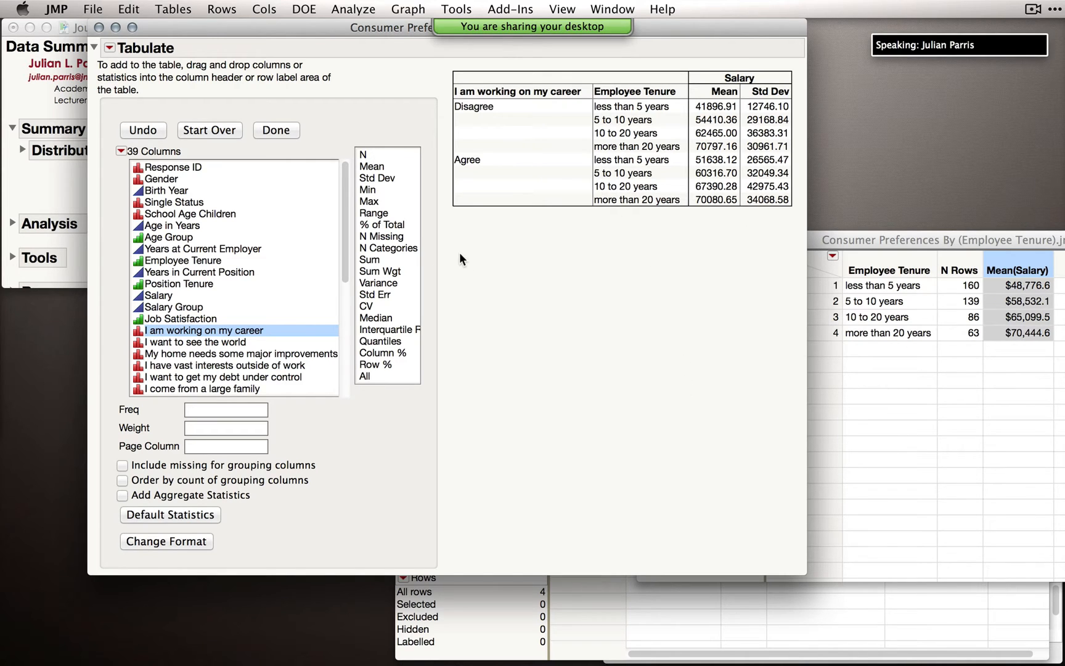
Finish building the table so only the result remains, and move its window over the lower part of the data table.
{"action": "left_click_drag", "start_coordinate": [394, 33], "coordinate": [392, 62]}
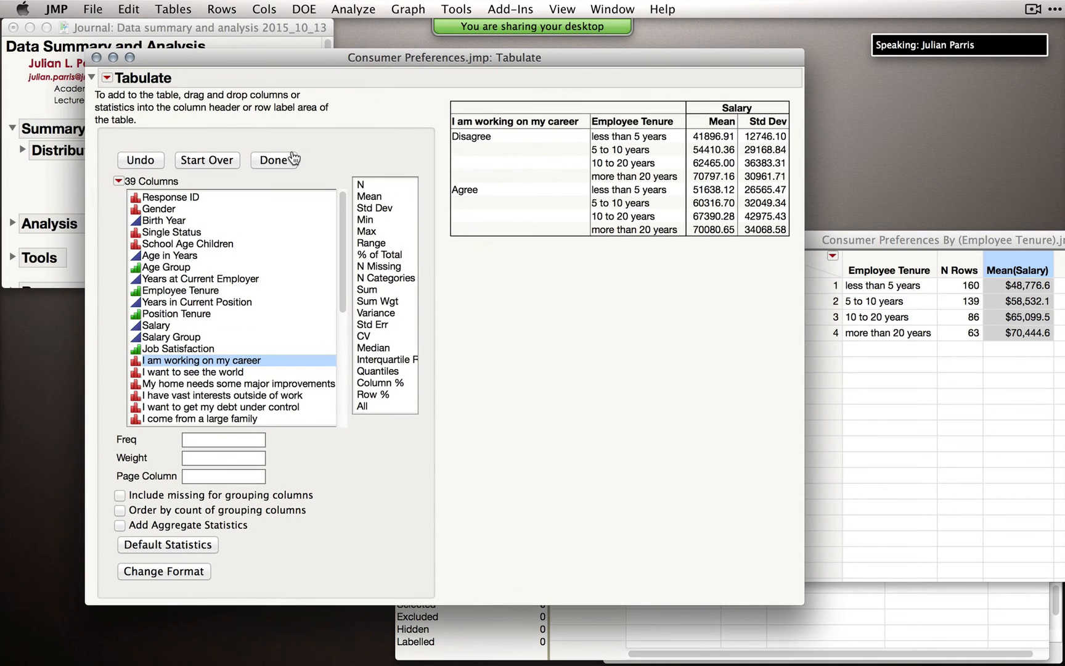
{"action": "left_click", "coordinate": [273, 160]}
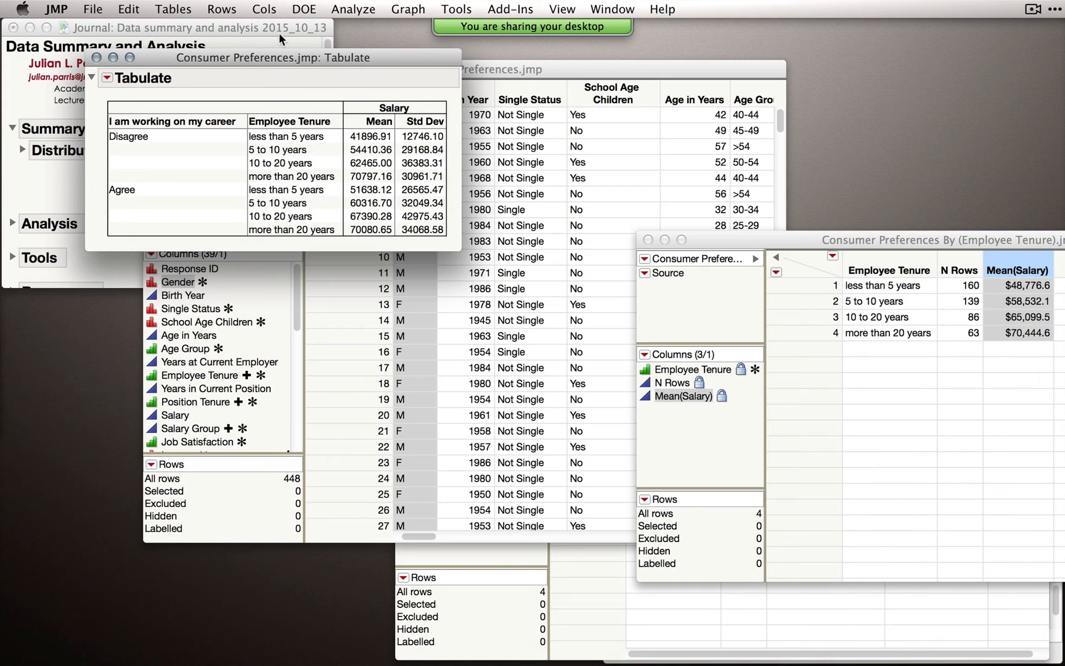
{"action": "left_click_drag", "start_coordinate": [279, 58], "coordinate": [504, 299]}
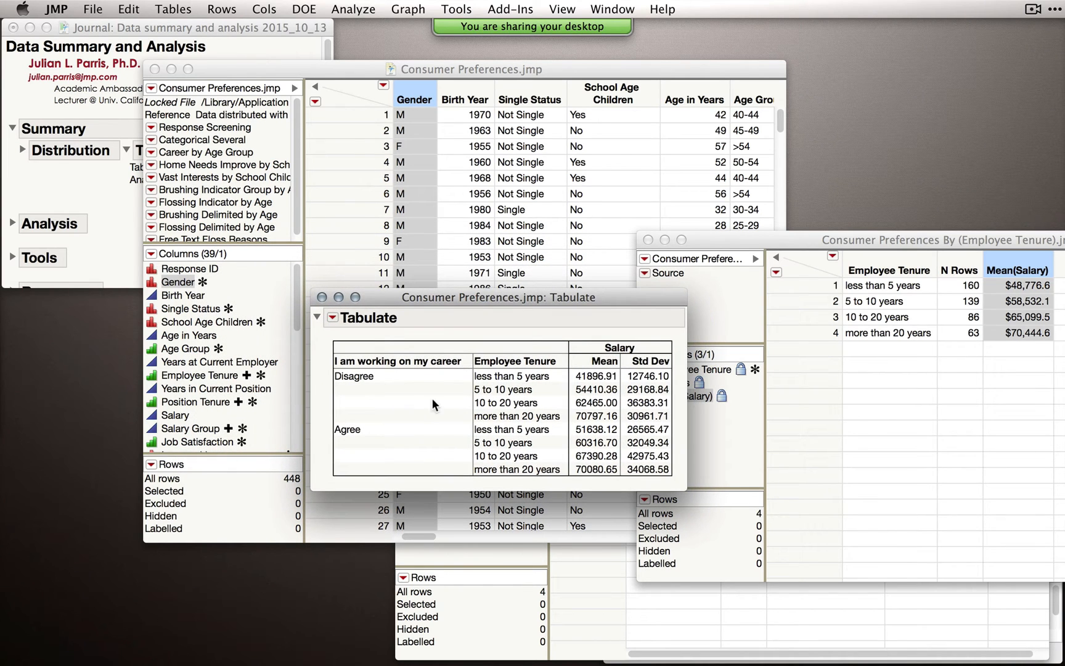
Select individual Salary cells in the finished table, ending with the Disagree, more than 20 years mean, to highlight their source rows.
{"action": "left_click", "coordinate": [648, 429]}
{"action": "left_click", "coordinate": [613, 417]}
{"action": "left_click", "coordinate": [595, 376]}
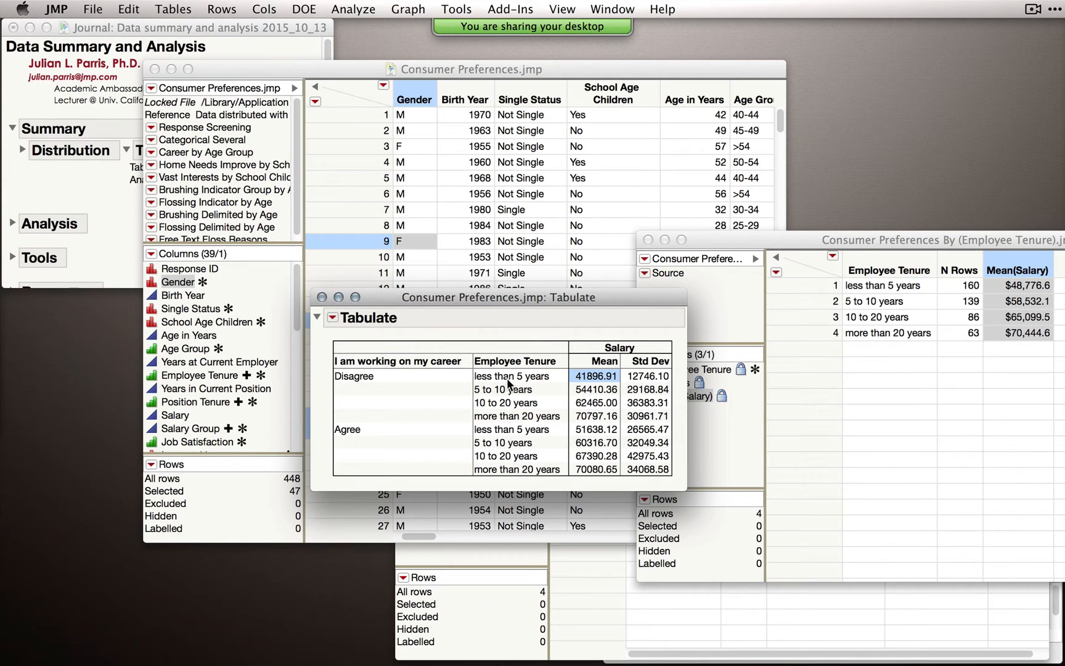
{"action": "left_click", "coordinate": [586, 394]}
{"action": "left_click", "coordinate": [592, 404]}
{"action": "left_click", "coordinate": [597, 416]}
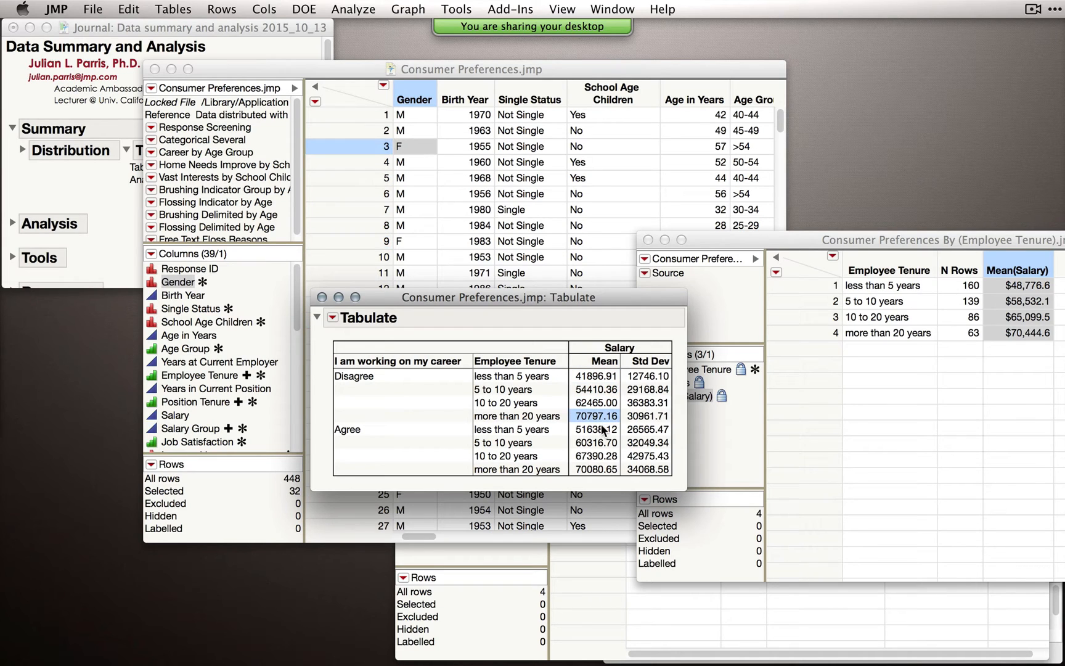
Highlight the source rows behind the Agree, less than 5 years mean Salary, and rearrange the Tabulate and Employee Tenure summary windows.
{"action": "left_click", "coordinate": [603, 430]}
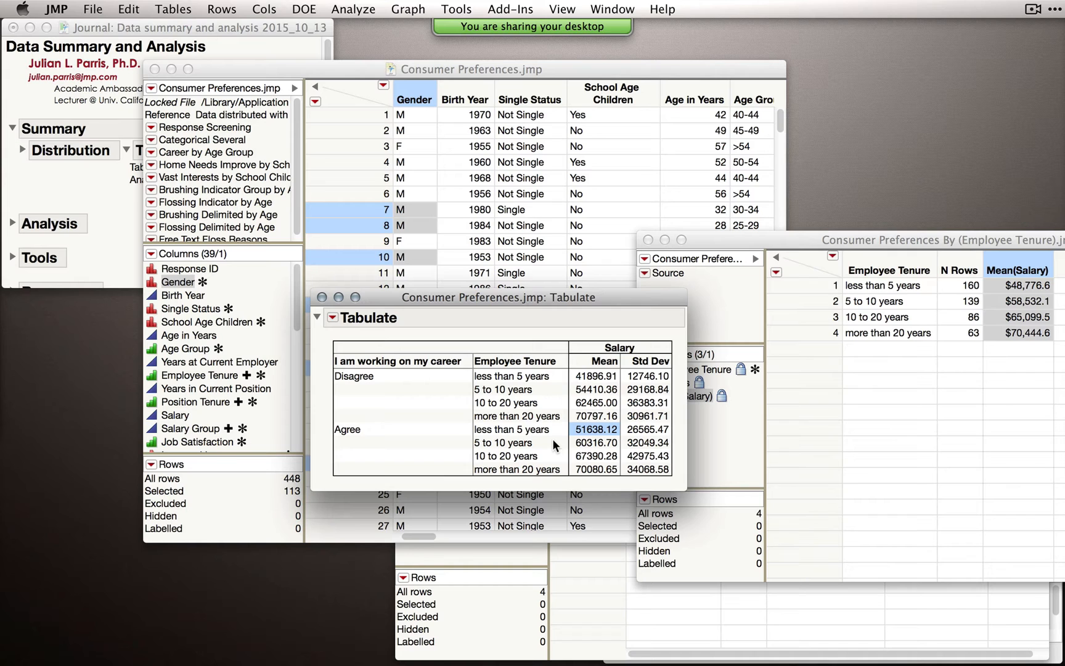
{"action": "left_click_drag", "start_coordinate": [554, 296], "coordinate": [558, 281]}
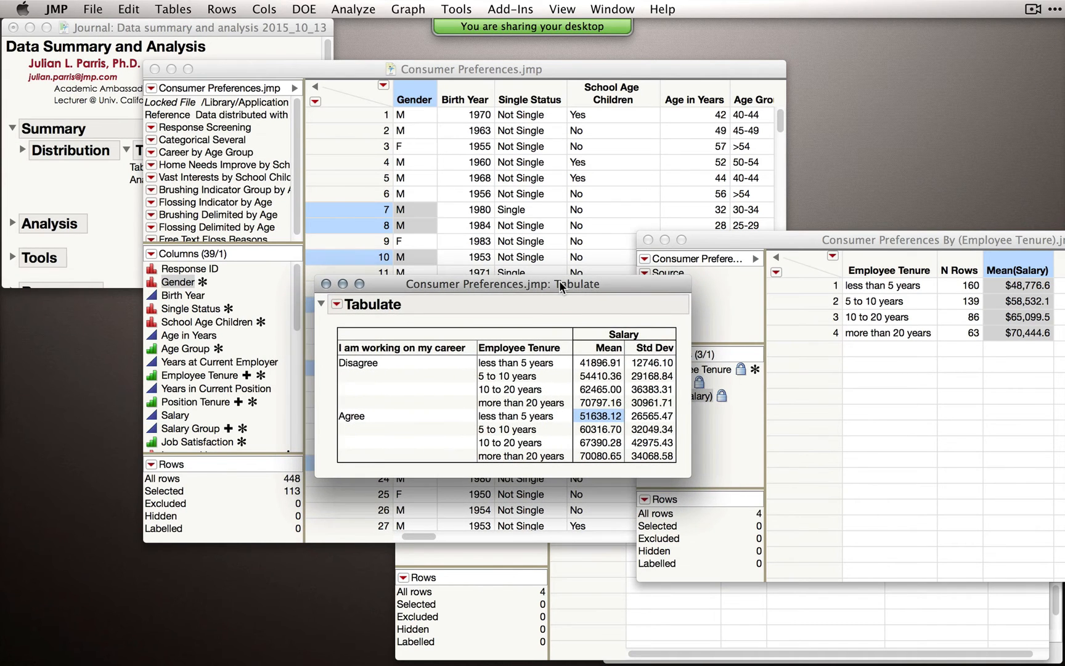
{"action": "left_click_drag", "start_coordinate": [906, 244], "coordinate": [835, 258]}
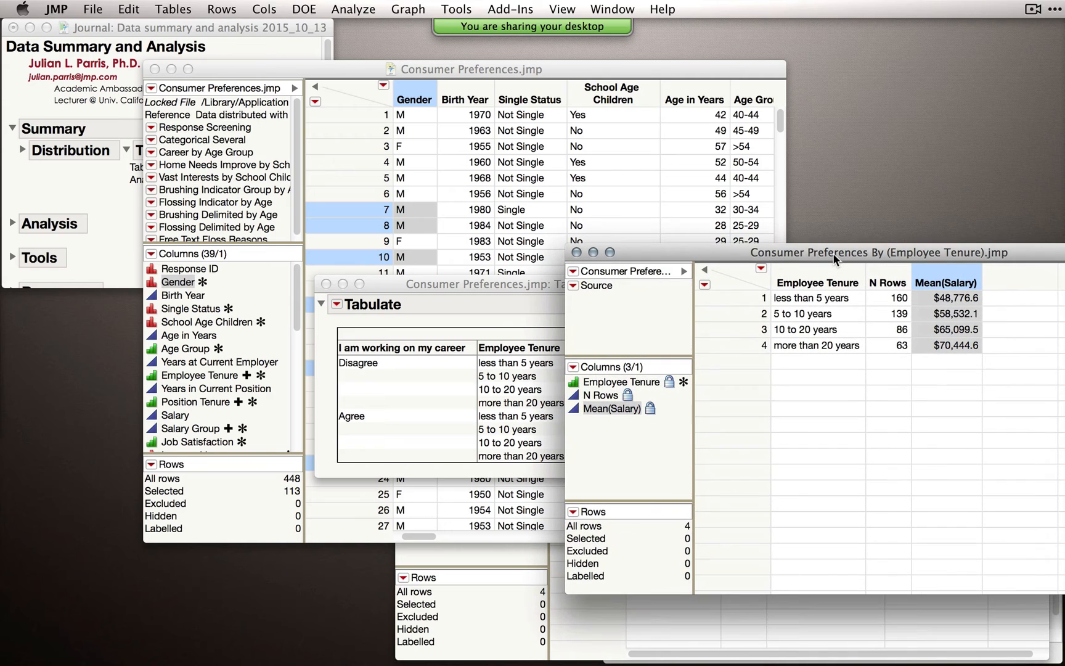
{"action": "left_click_drag", "start_coordinate": [471, 266], "coordinate": [455, 263]}
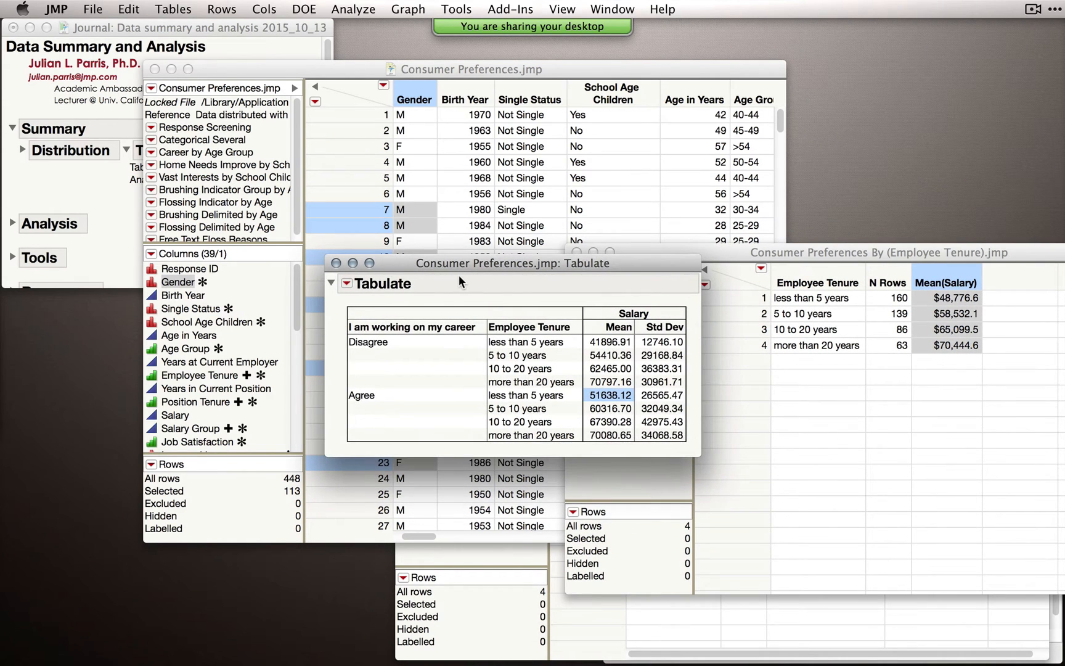
Make the tabulated Salary results into a data table and close that new table again.
{"action": "left_click", "coordinate": [347, 284]}
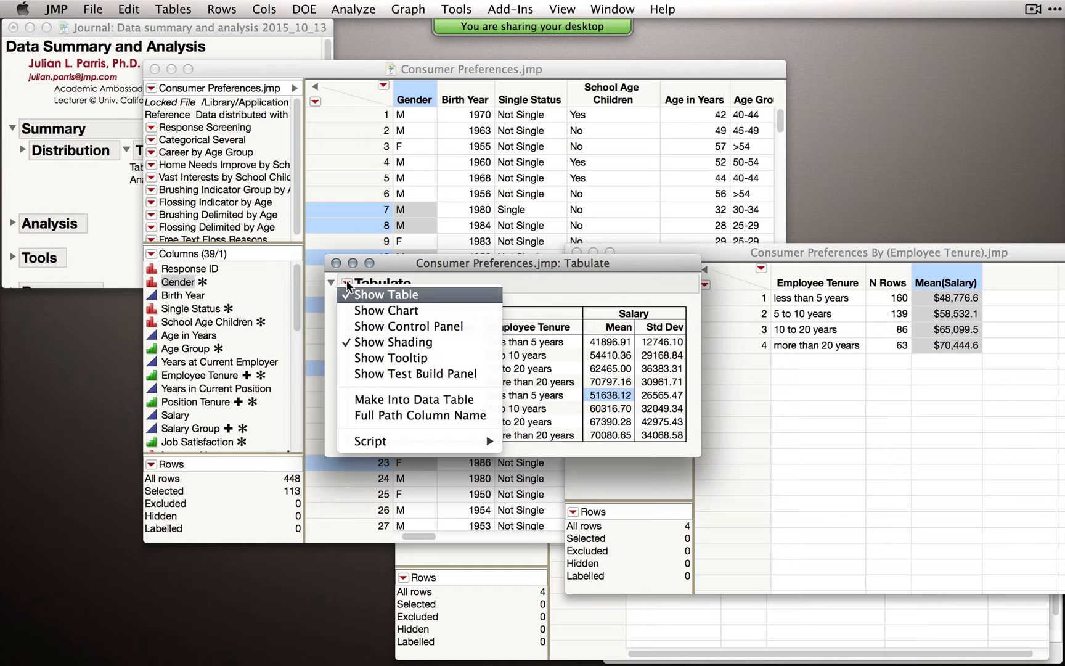
{"action": "left_click", "coordinate": [377, 402]}
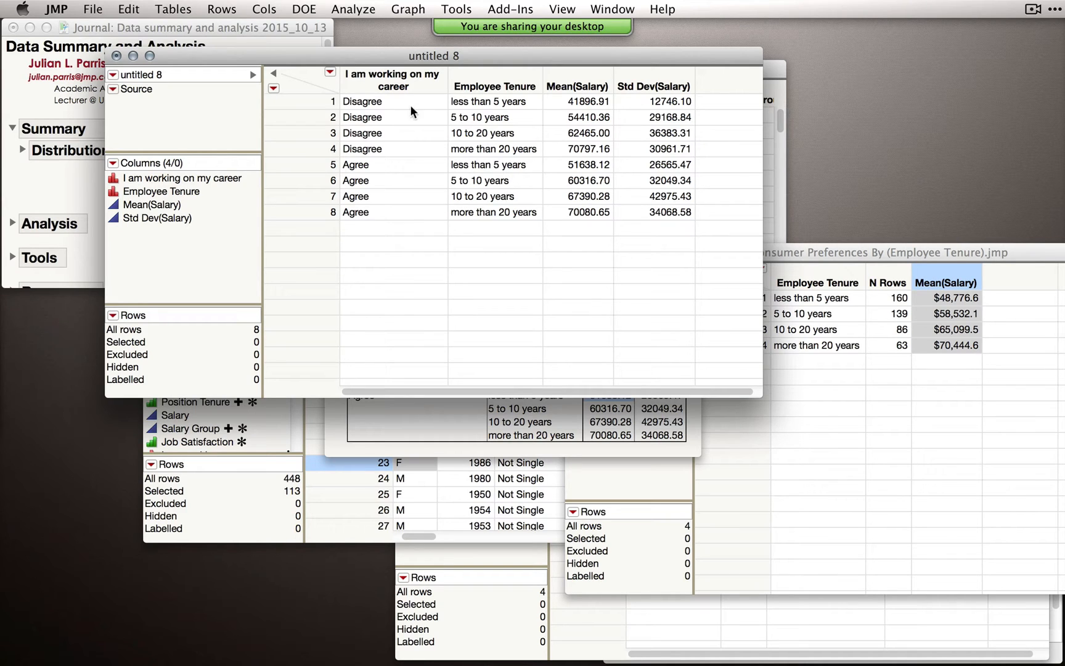
{"action": "left_click", "coordinate": [116, 55]}
{"action": "left_click", "coordinate": [321, 148]}
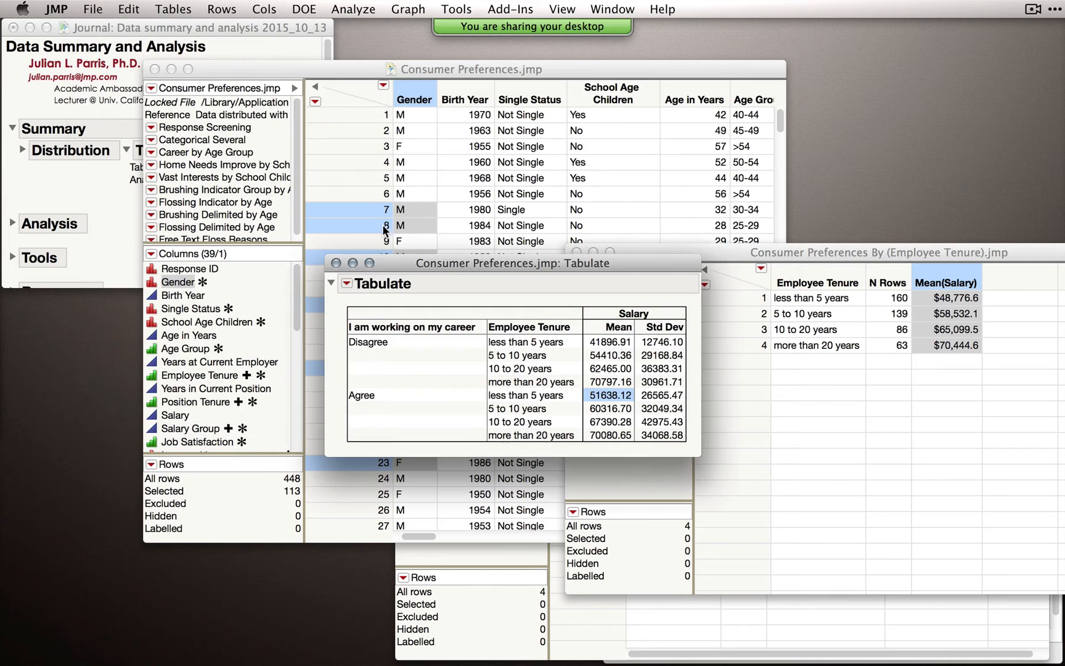
Close the Tabulate report and the summary table grouped by Employee Tenure alone.
{"action": "left_click", "coordinate": [347, 284]}
{"action": "left_click", "coordinate": [347, 285]}
{"action": "left_click", "coordinate": [336, 263]}
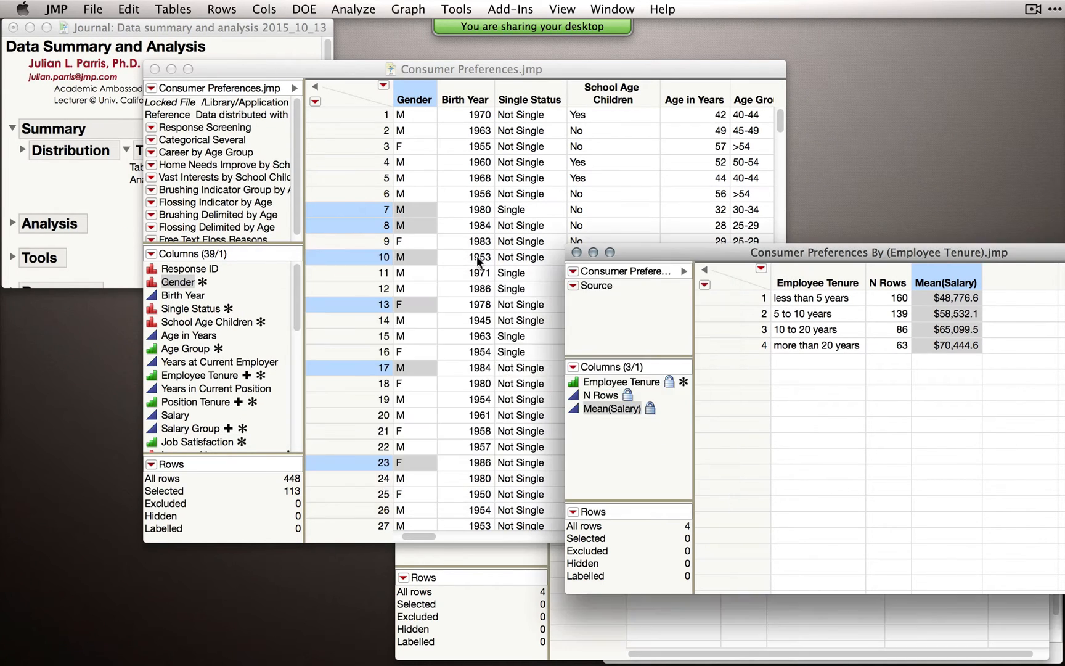
{"action": "left_click", "coordinate": [577, 262]}
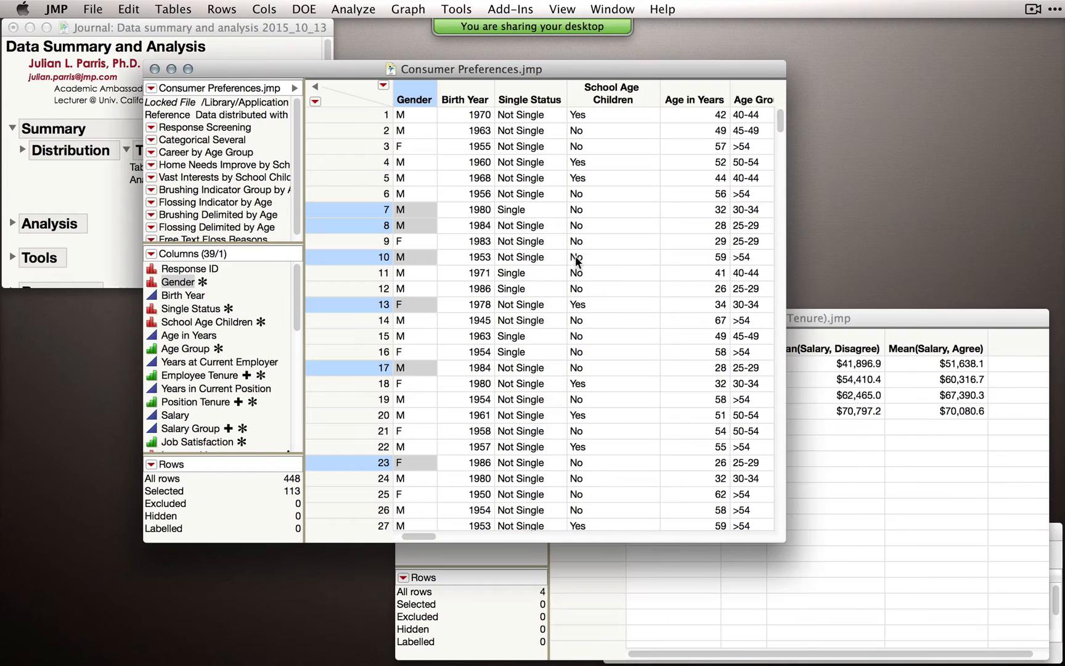
Clear the row and column selections in the Consumer Preferences table and widen its window to show more columns.
{"action": "left_click", "coordinate": [338, 103]}
{"action": "left_click", "coordinate": [350, 85]}
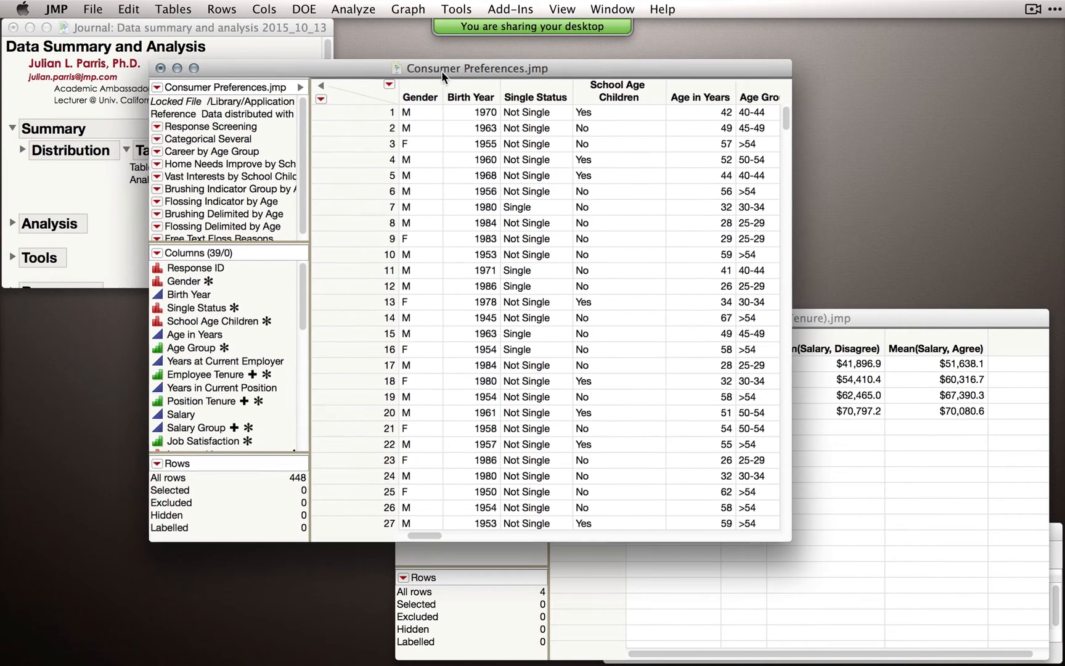
{"action": "left_click_drag", "start_coordinate": [786, 539], "coordinate": [869, 535]}
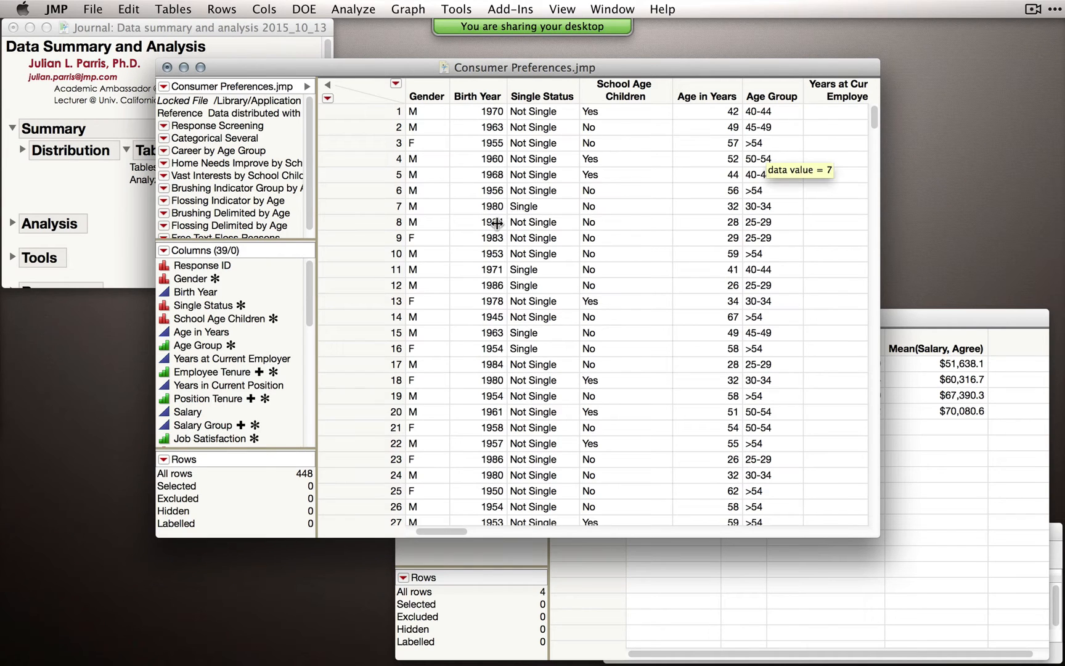
Collapse the journal's Tabulation section, expand Graphing, and resize the journal so the Graph Builder entry is fully readable.
{"action": "left_click", "coordinate": [138, 173]}
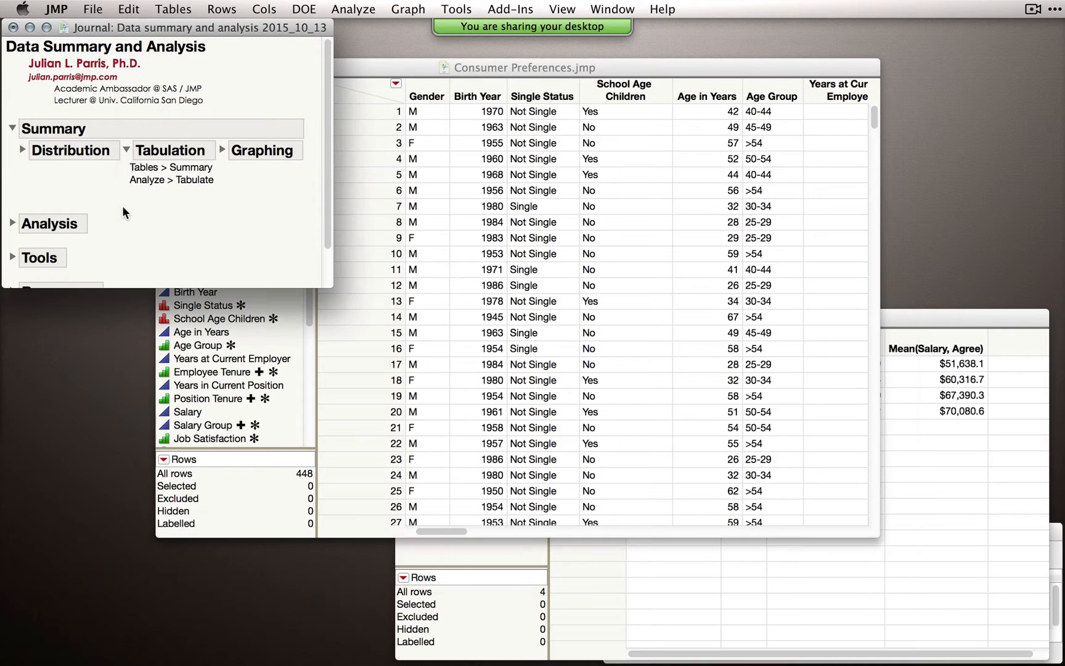
{"action": "left_click", "coordinate": [128, 152]}
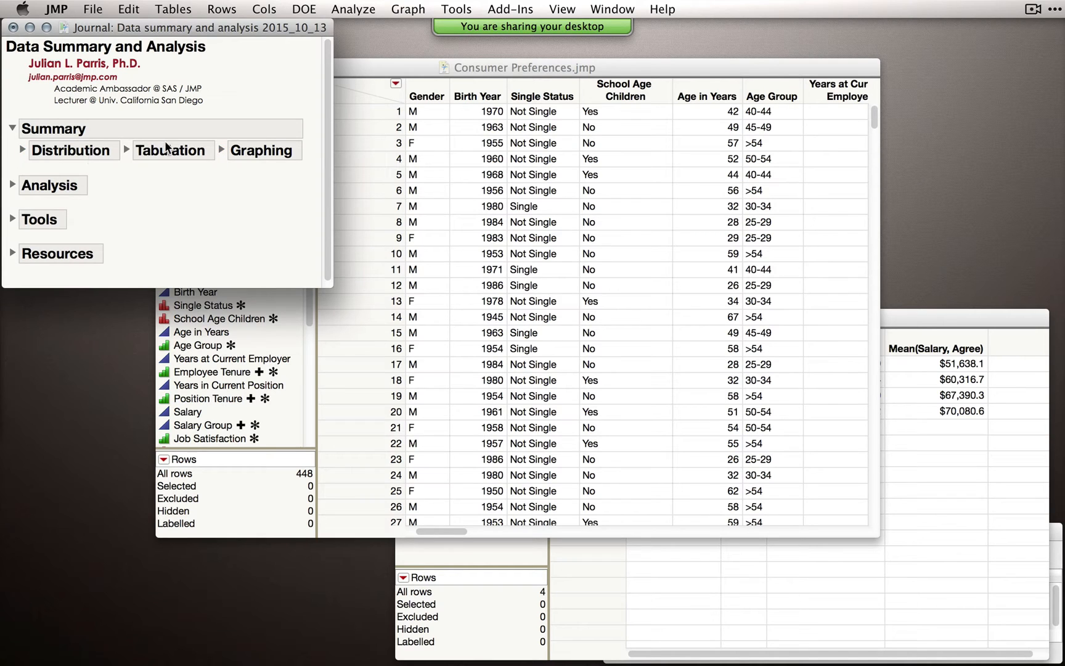
{"action": "left_click", "coordinate": [220, 149]}
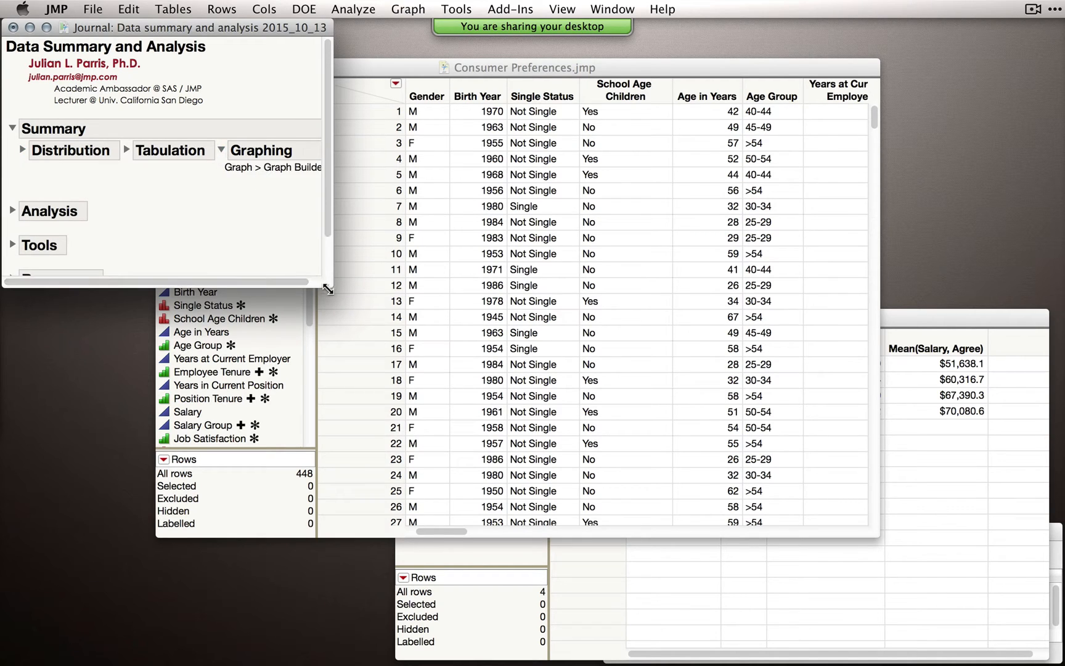
{"action": "left_click_drag", "start_coordinate": [332, 285], "coordinate": [348, 221]}
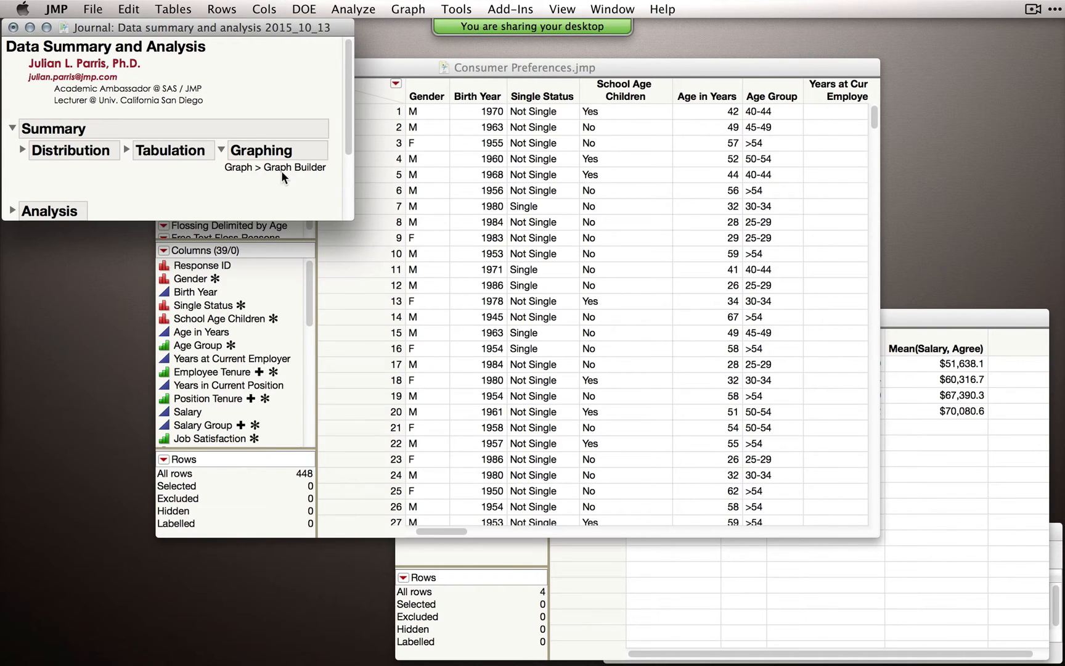
Launch Graph Builder for the Consumer Preferences data.
{"action": "left_click", "coordinate": [417, 7]}
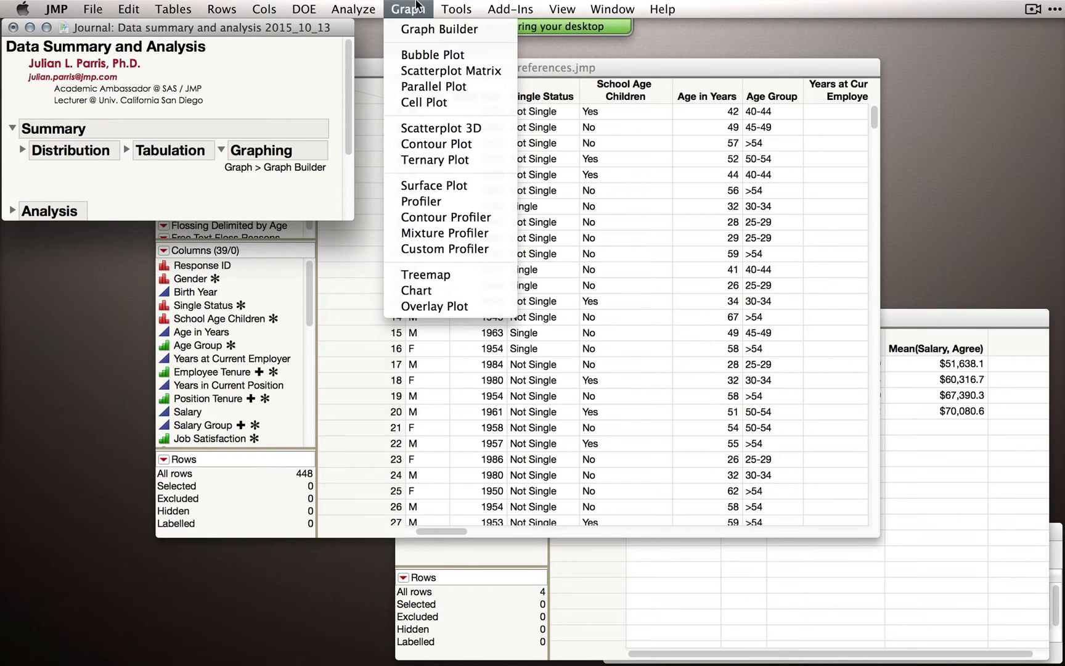
{"action": "left_click", "coordinate": [446, 30]}
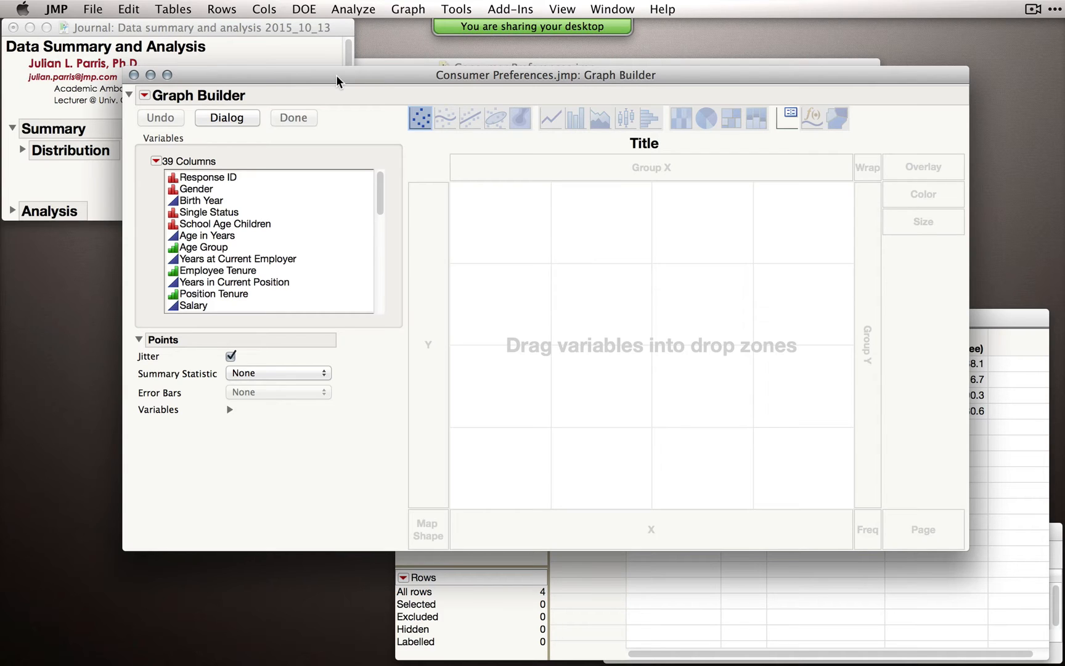
{"action": "left_click", "coordinate": [343, 10]}
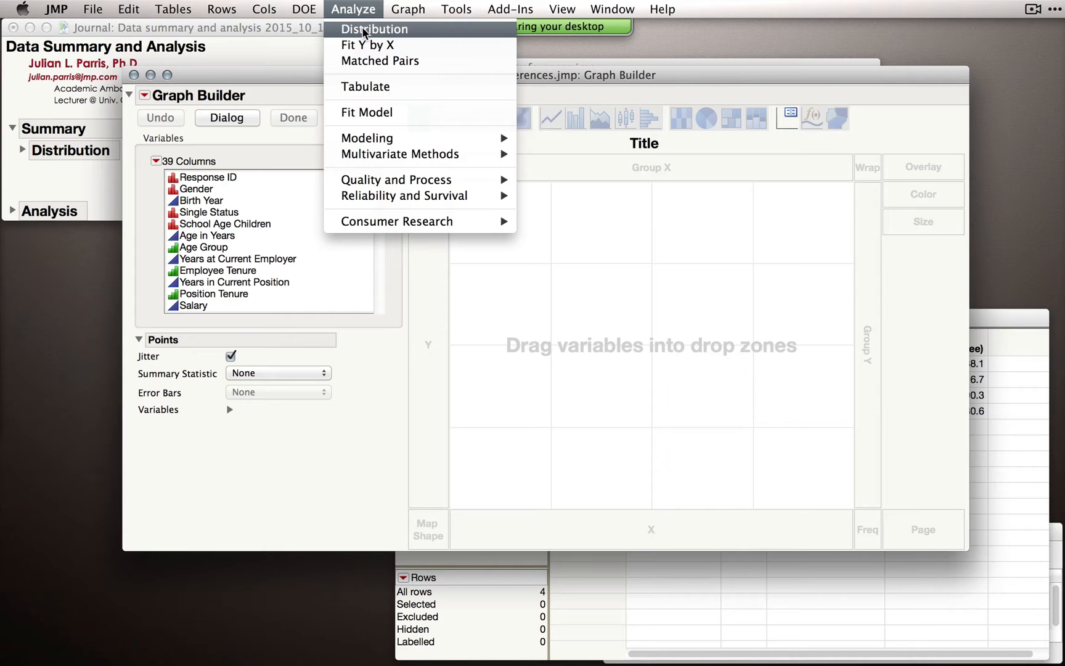
{"action": "left_click", "coordinate": [363, 30]}
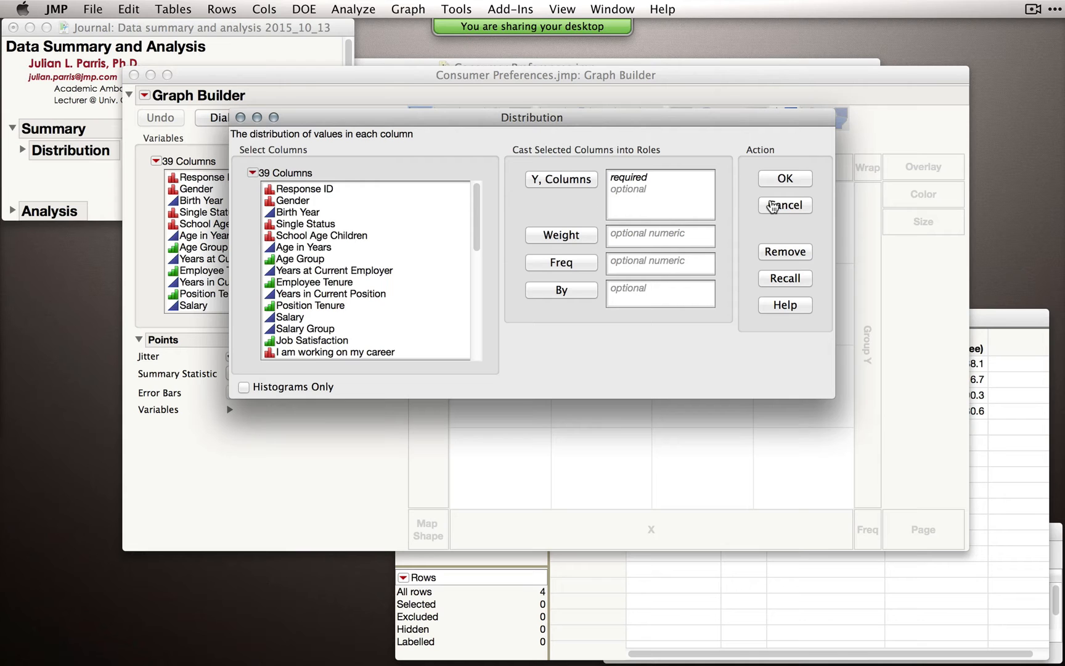
{"action": "left_click", "coordinate": [796, 206]}
Reposition the Graph Builder window and assign Employee Tenure to the X axis.
{"action": "left_click_drag", "start_coordinate": [608, 77], "coordinate": [610, 72]}
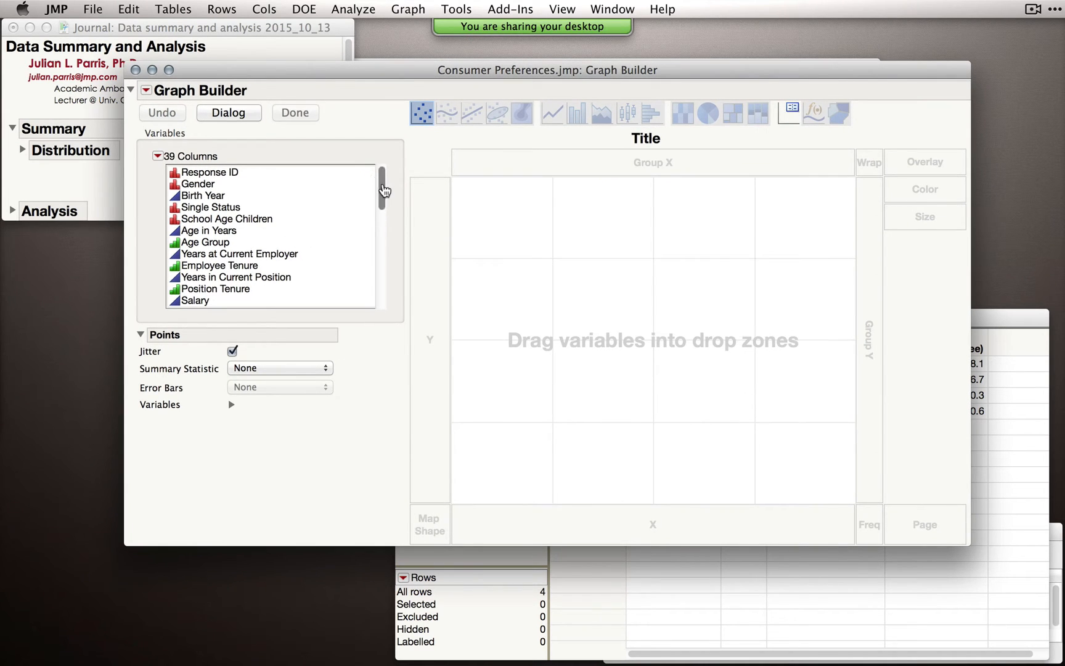
{"action": "mouse_move", "coordinate": [383, 189]}
{"action": "left_mouse_down"}
{"action": "mouse_move", "coordinate": [383, 234]}
{"action": "mouse_move", "coordinate": [381, 181]}
{"action": "left_mouse_up"}
{"action": "left_click_drag", "start_coordinate": [506, 69], "coordinate": [476, 63]}
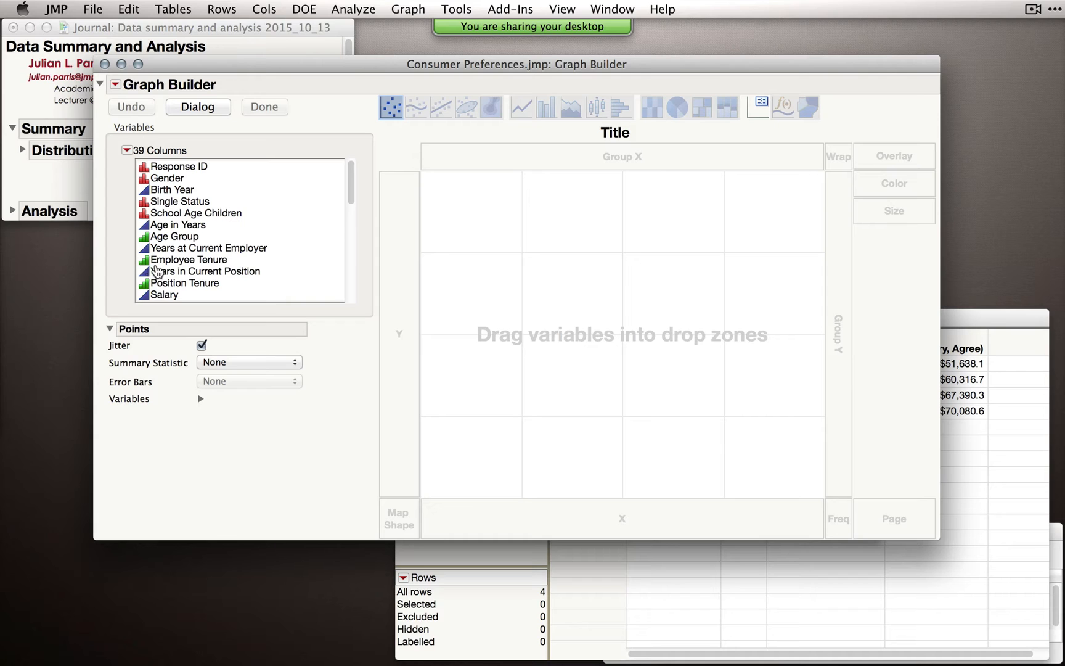
{"action": "left_click", "coordinate": [194, 264]}
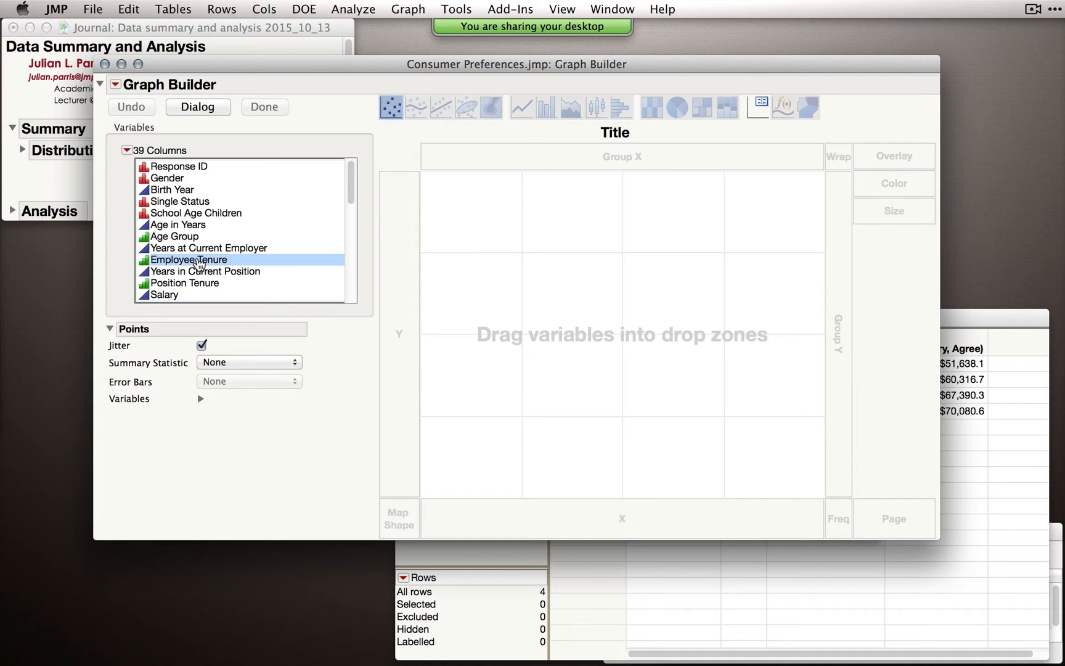
{"action": "left_click_drag", "start_coordinate": [198, 264], "coordinate": [609, 514]}
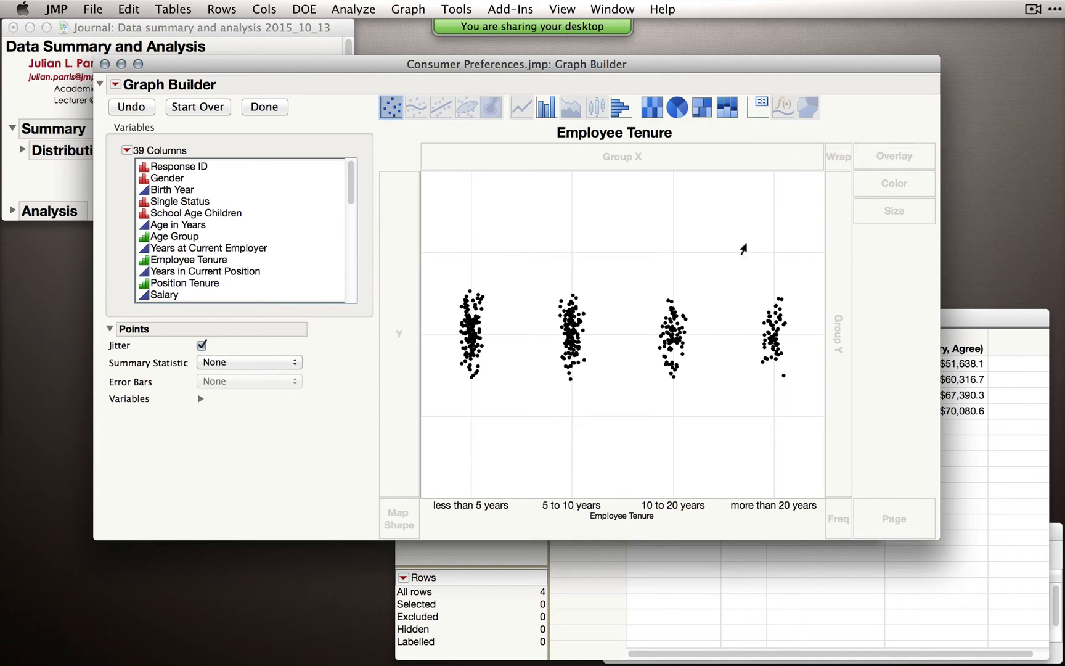
Preview Employee Tenure as a pie chart, a histogram and a treemap, and return the graph to points.
{"action": "left_click", "coordinate": [676, 107]}
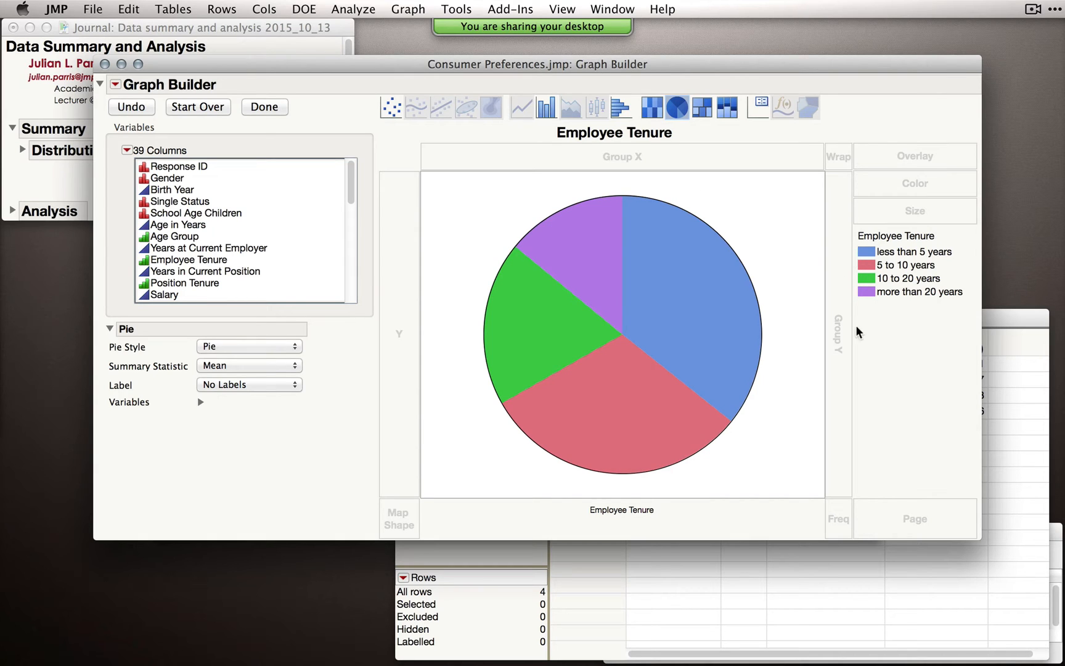
{"action": "left_click", "coordinate": [621, 109]}
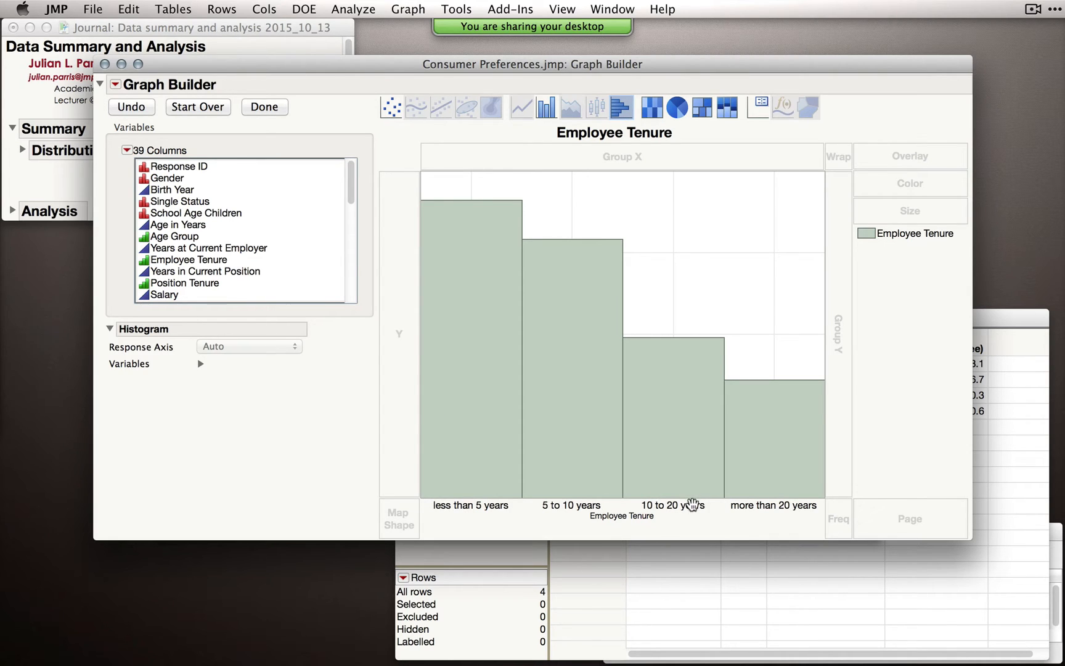
{"action": "left_click", "coordinate": [711, 110]}
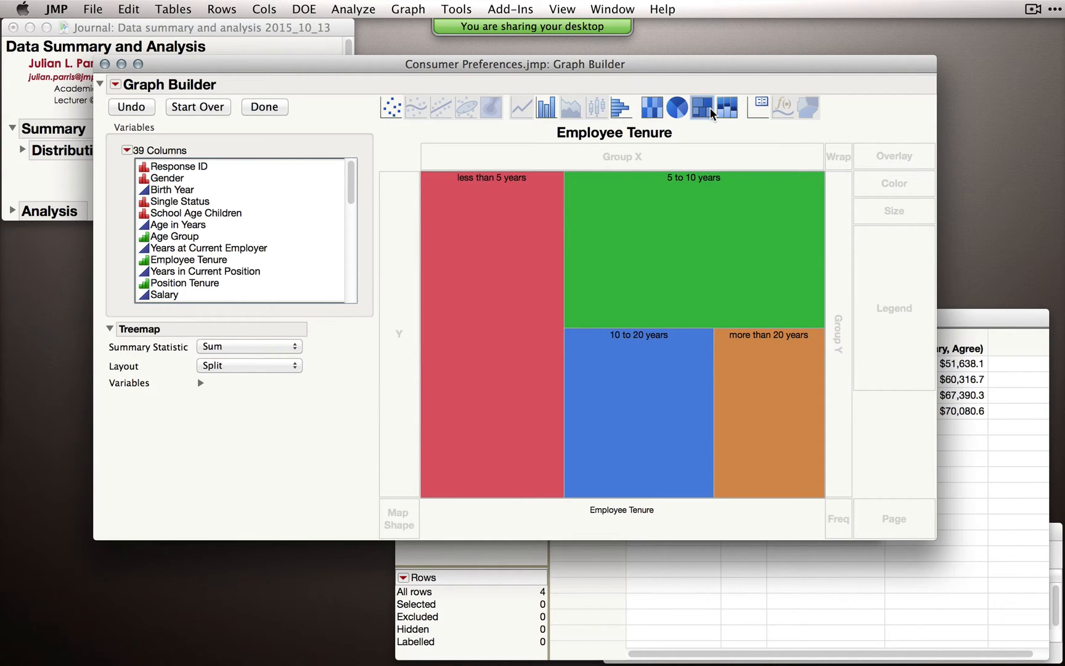
{"action": "left_click", "coordinate": [392, 111]}
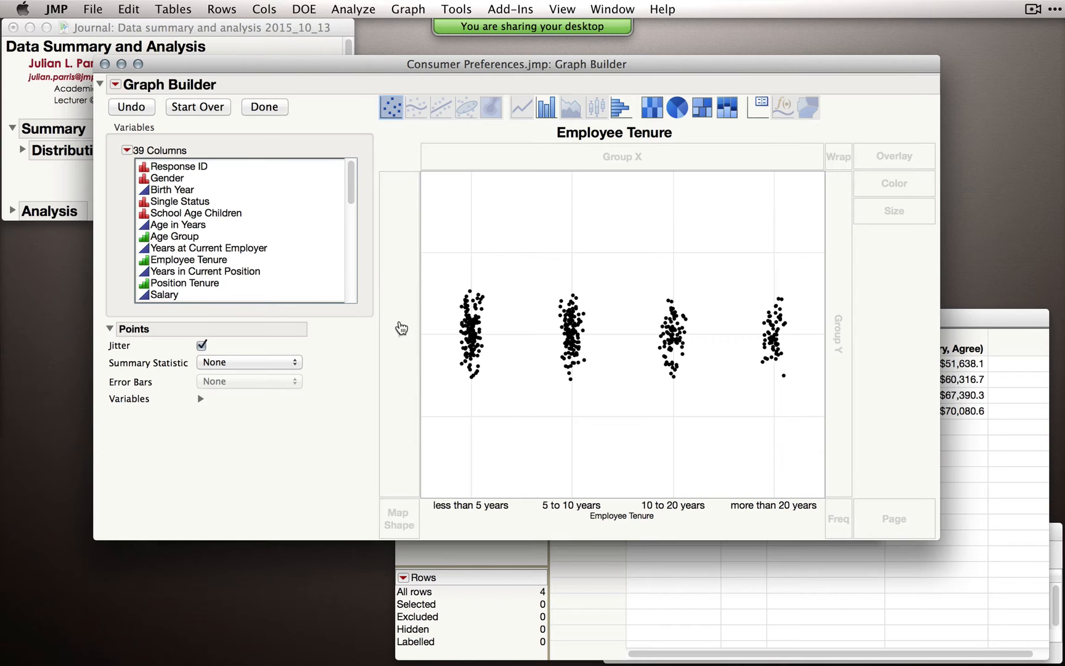
Assign Salary to the Y axis to plot it against Employee Tenure.
{"action": "left_click", "coordinate": [206, 296]}
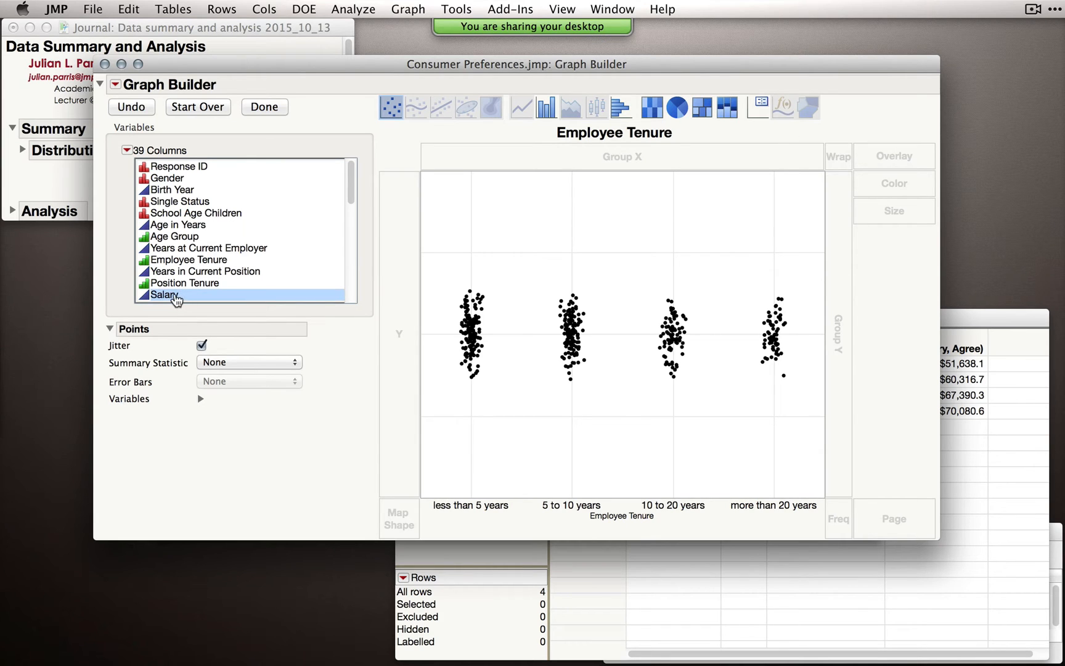
{"action": "left_click_drag", "start_coordinate": [175, 300], "coordinate": [412, 338]}
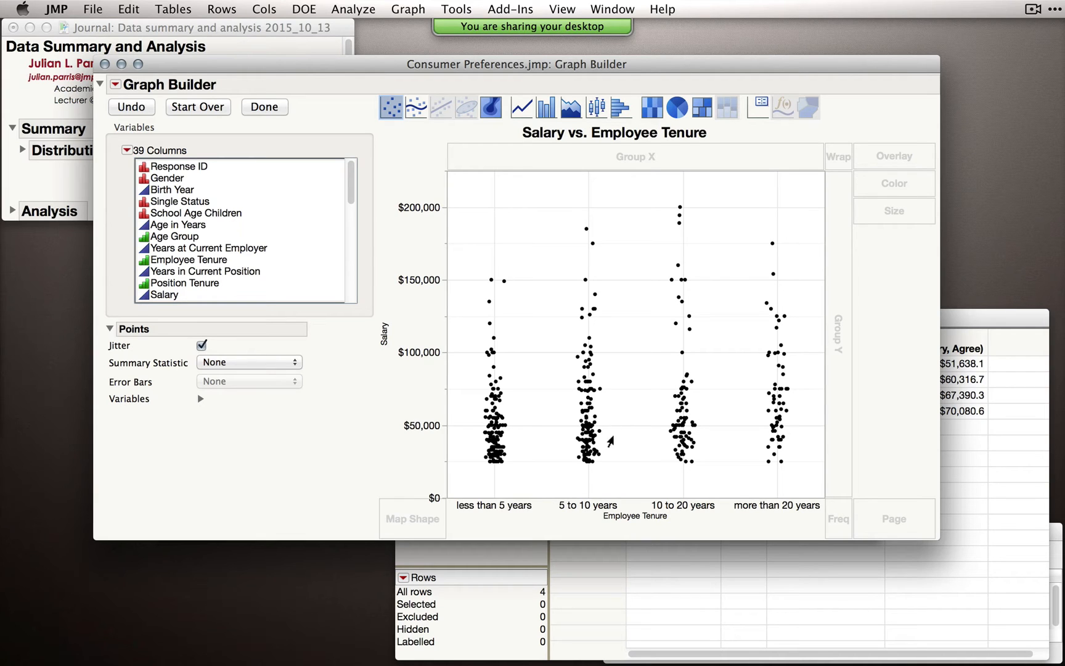
{"action": "mouse_move", "coordinate": [619, 420]}
Show mean Salary by Employee Tenure as a bar chart and review the available error bar options.
{"action": "left_click", "coordinate": [548, 111]}
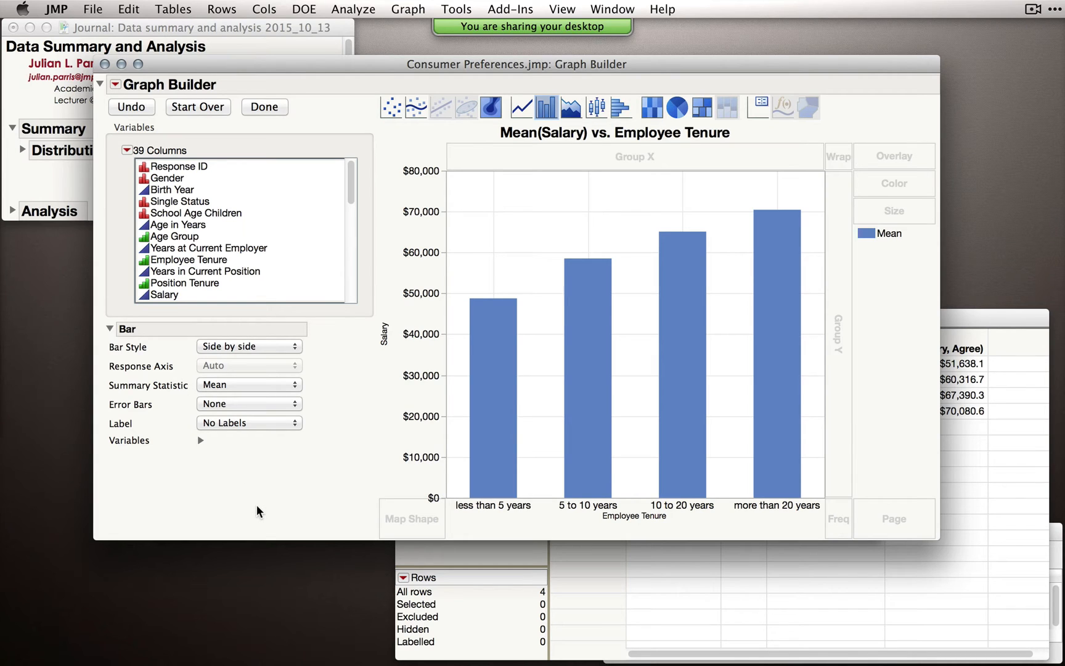
{"action": "left_click", "coordinate": [217, 407]}
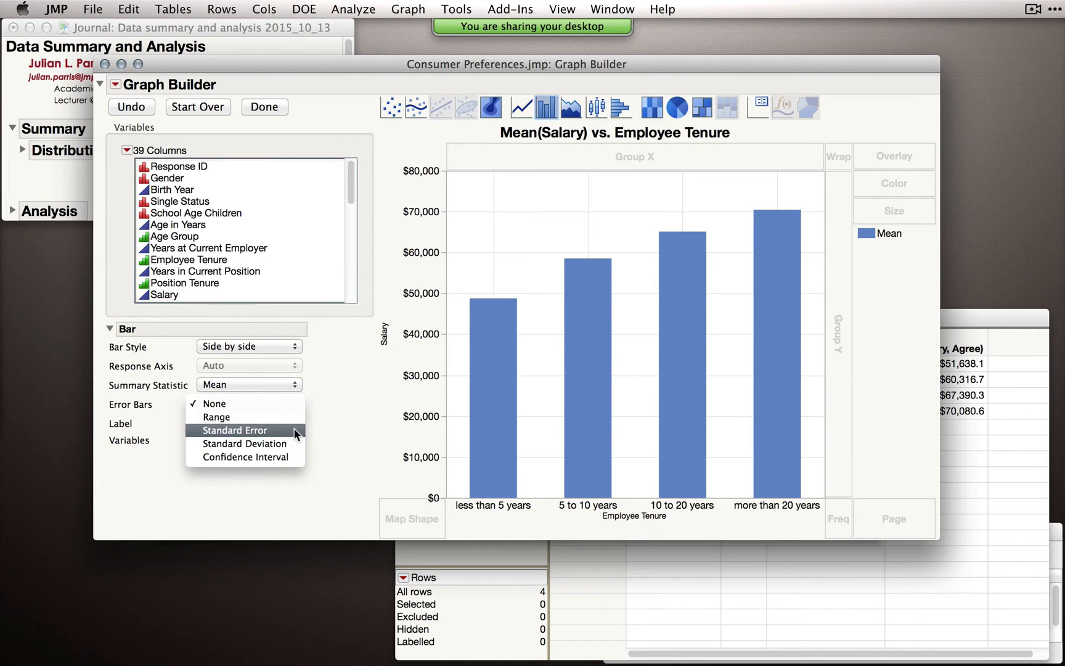
{"action": "left_click", "coordinate": [332, 423]}
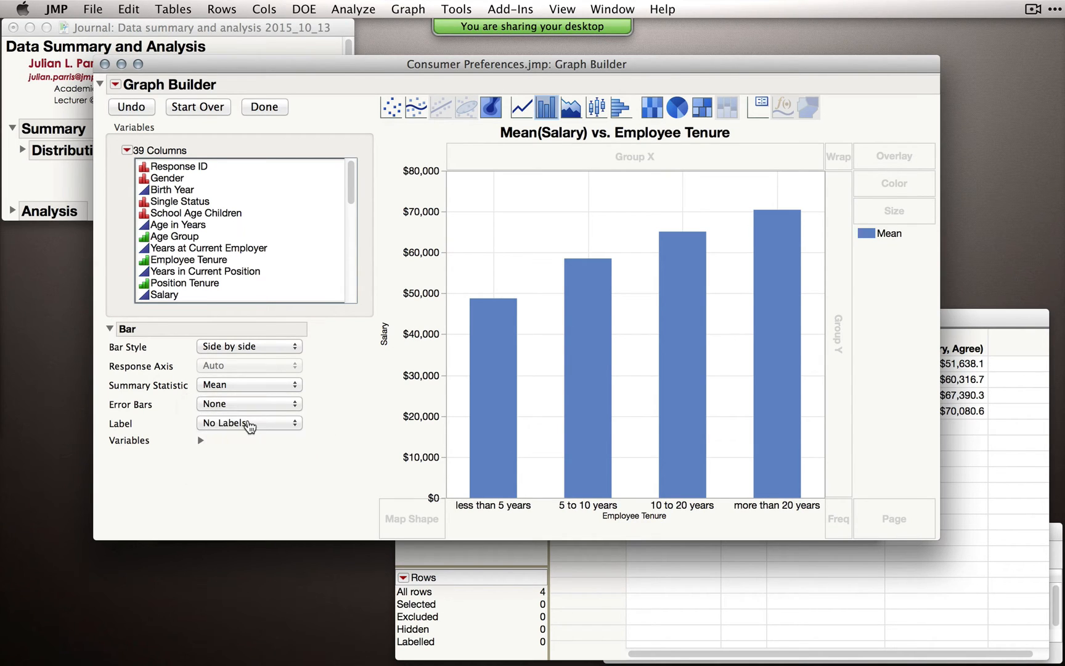
Change the bars' summary statistic to Sum and set it back to Mean.
{"action": "left_click", "coordinate": [230, 389]}
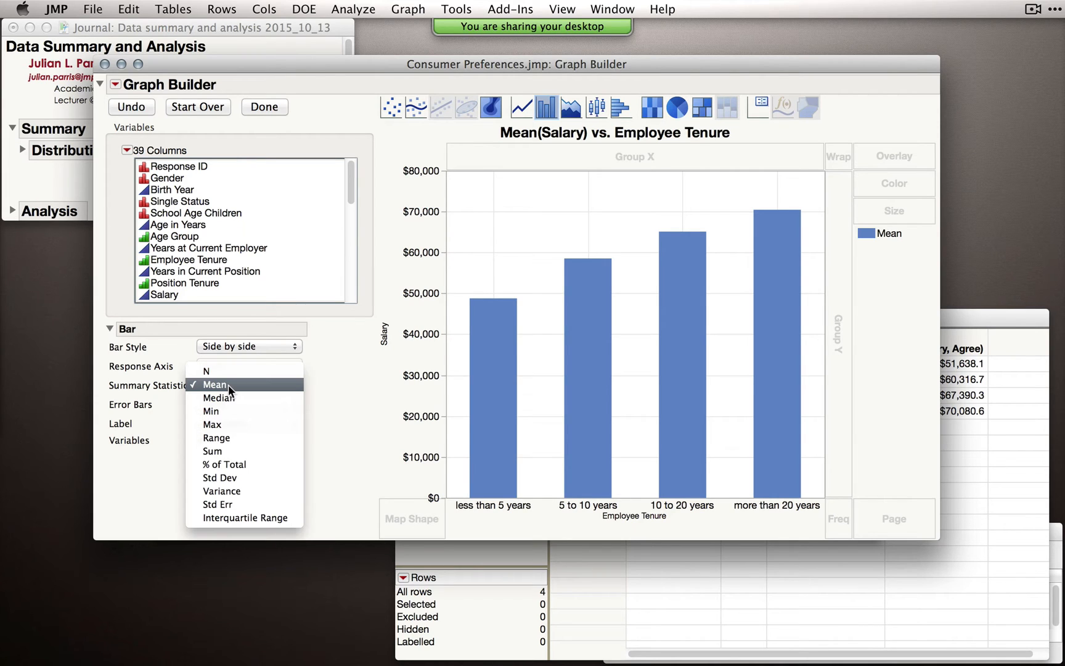
{"action": "left_click", "coordinate": [237, 450]}
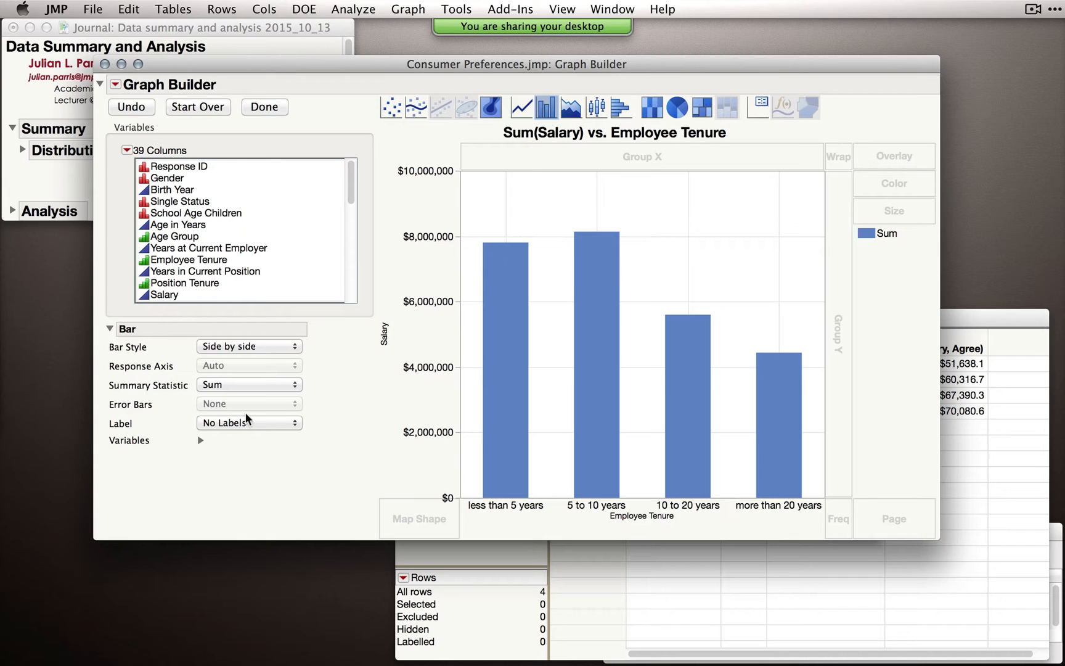
{"action": "left_click", "coordinate": [223, 384]}
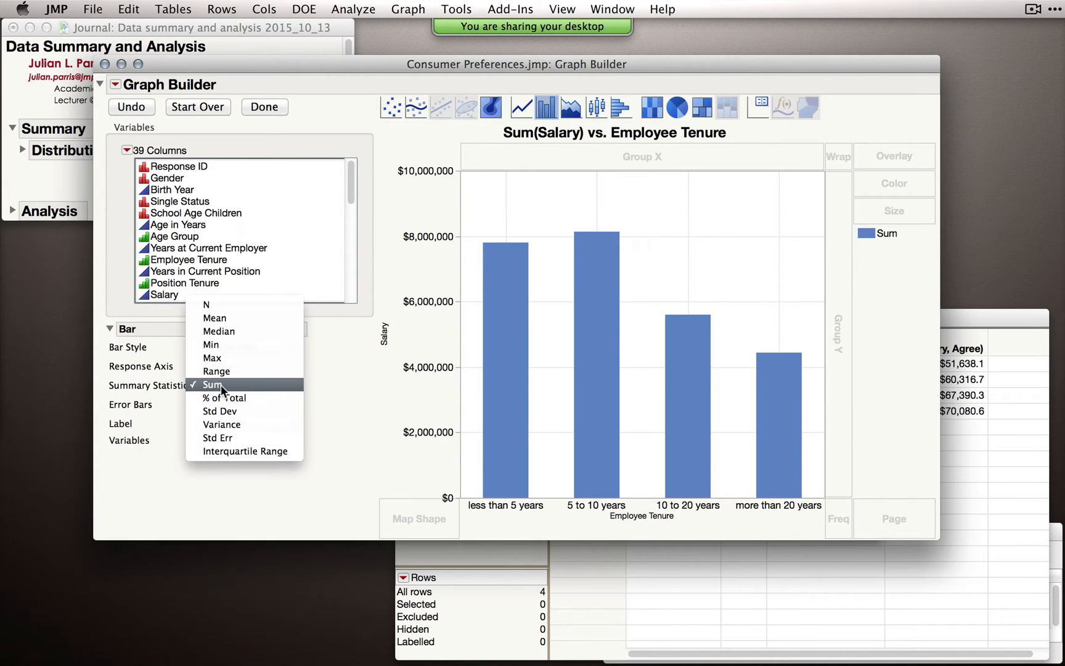
{"action": "left_click", "coordinate": [249, 319]}
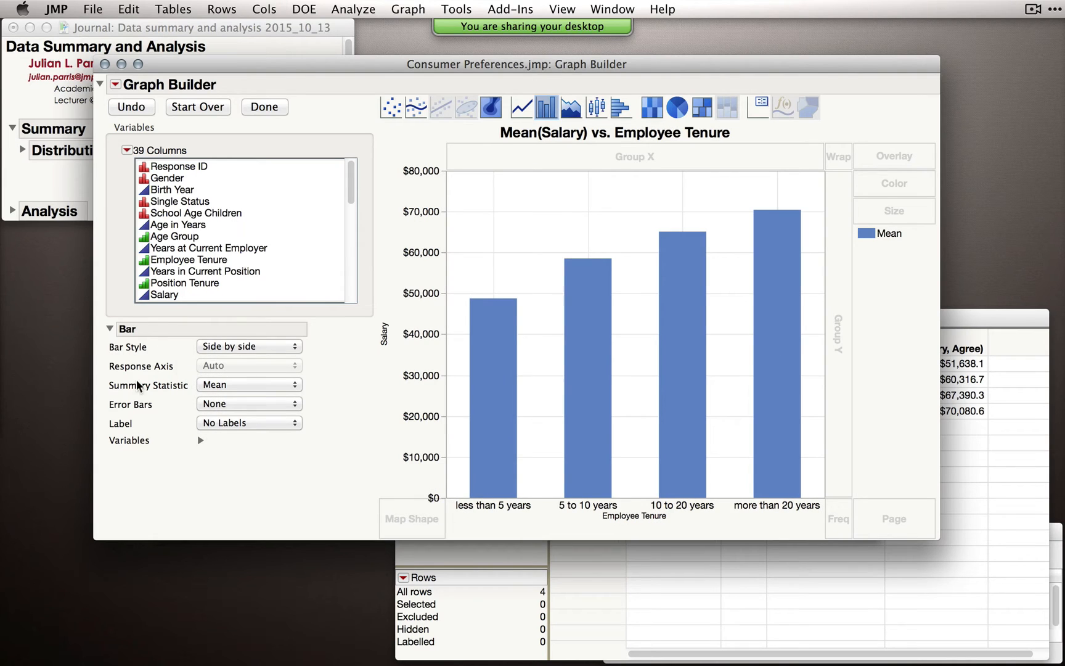
Preview the Salary graph as an area chart and change it to box plots.
{"action": "left_click", "coordinate": [572, 111]}
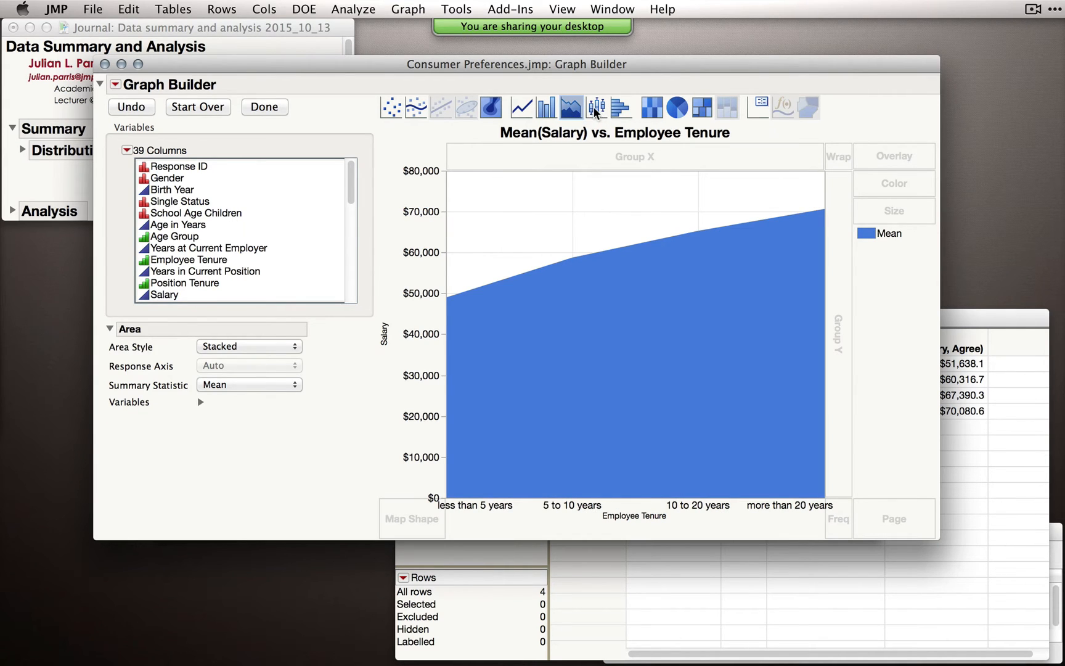
{"action": "left_click", "coordinate": [597, 109]}
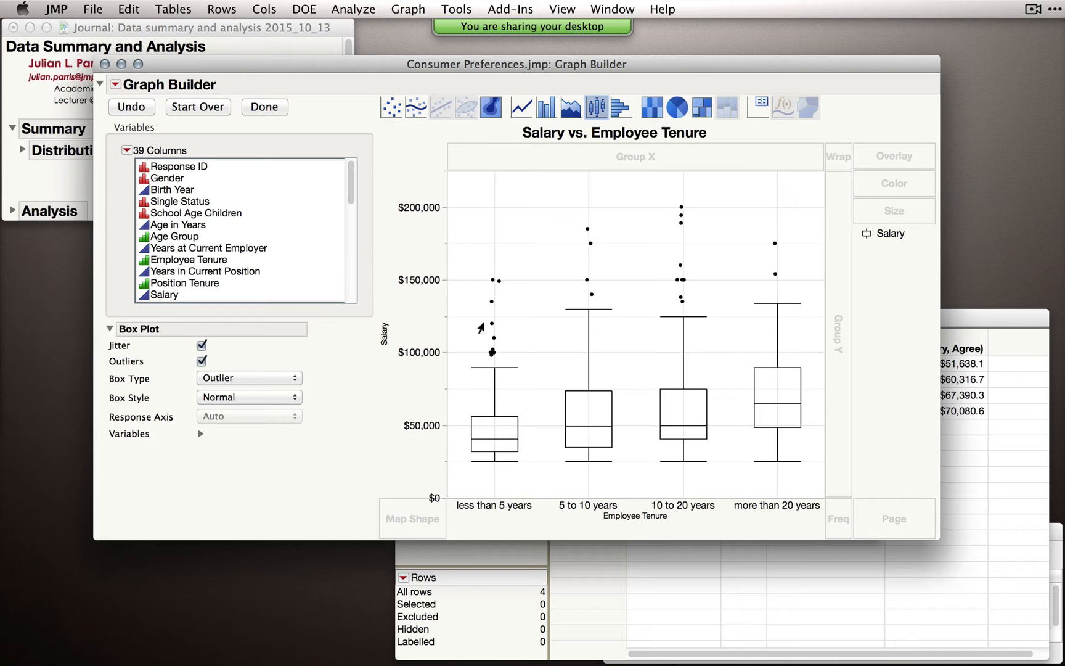
Select the Salary outliers above the less than 5 years box and bring the Consumer Preferences table forward to see their rows.
{"action": "mouse_move", "coordinate": [492, 369]}
{"action": "left_click_drag", "start_coordinate": [479, 271], "coordinate": [520, 300]}
{"action": "mouse_move", "coordinate": [492, 285]}
{"action": "left_click", "coordinate": [480, 259]}
{"action": "left_click_drag", "start_coordinate": [473, 257], "coordinate": [541, 370]}
{"action": "left_click_drag", "start_coordinate": [522, 65], "coordinate": [553, 203]}
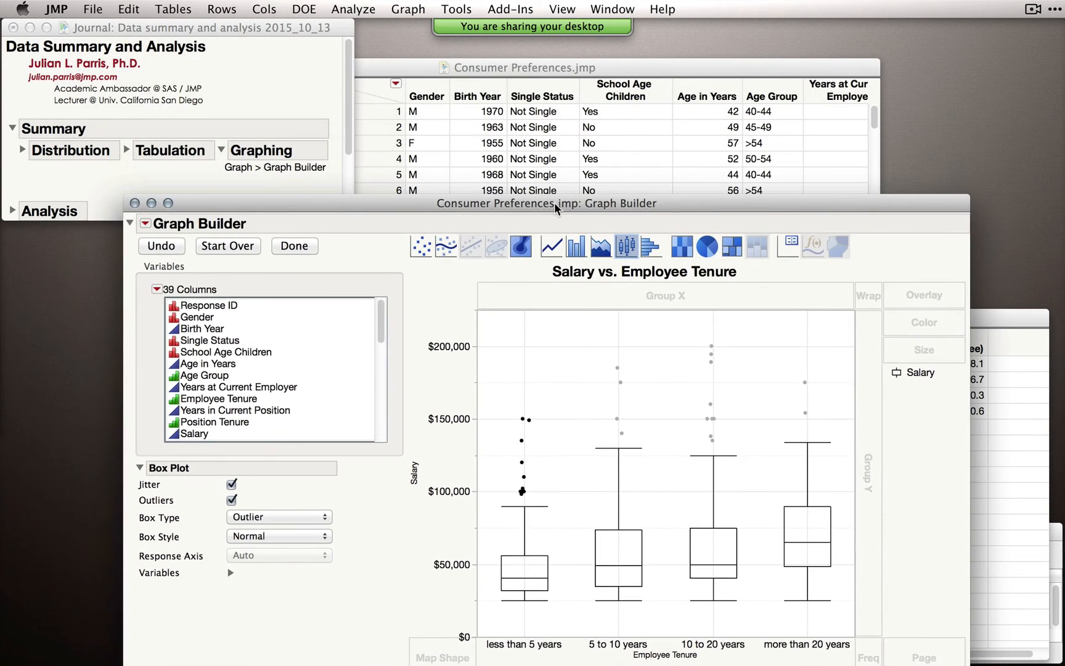
{"action": "left_click", "coordinate": [561, 61]}
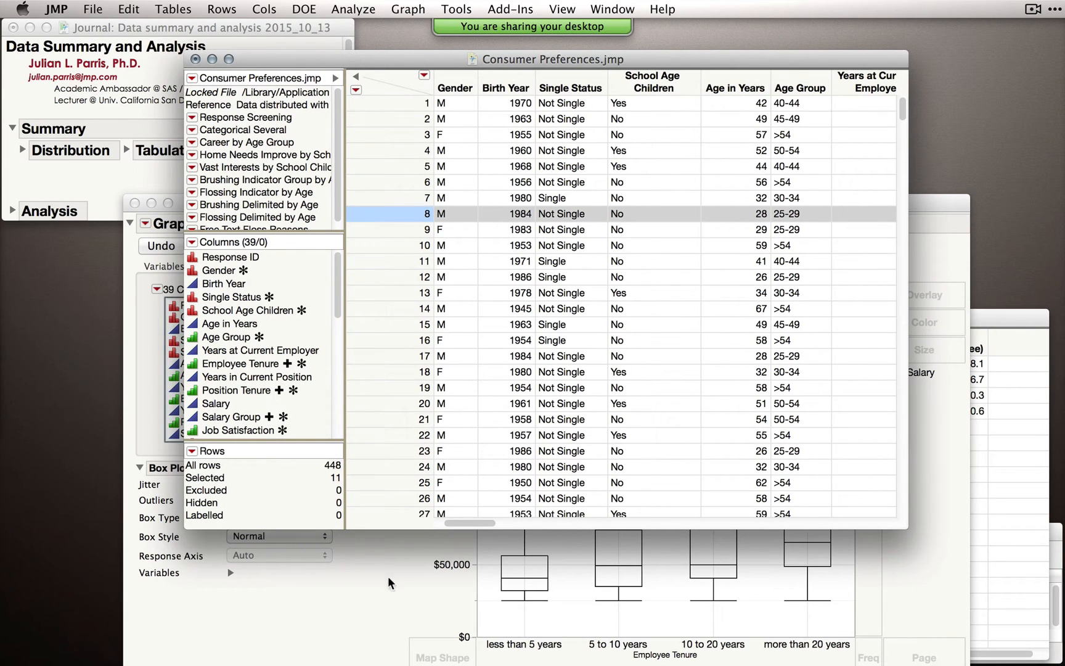
Select the salary outliers of the less than 5 years box and give their rows asterisk markers in the data table.
{"action": "left_click", "coordinate": [395, 591]}
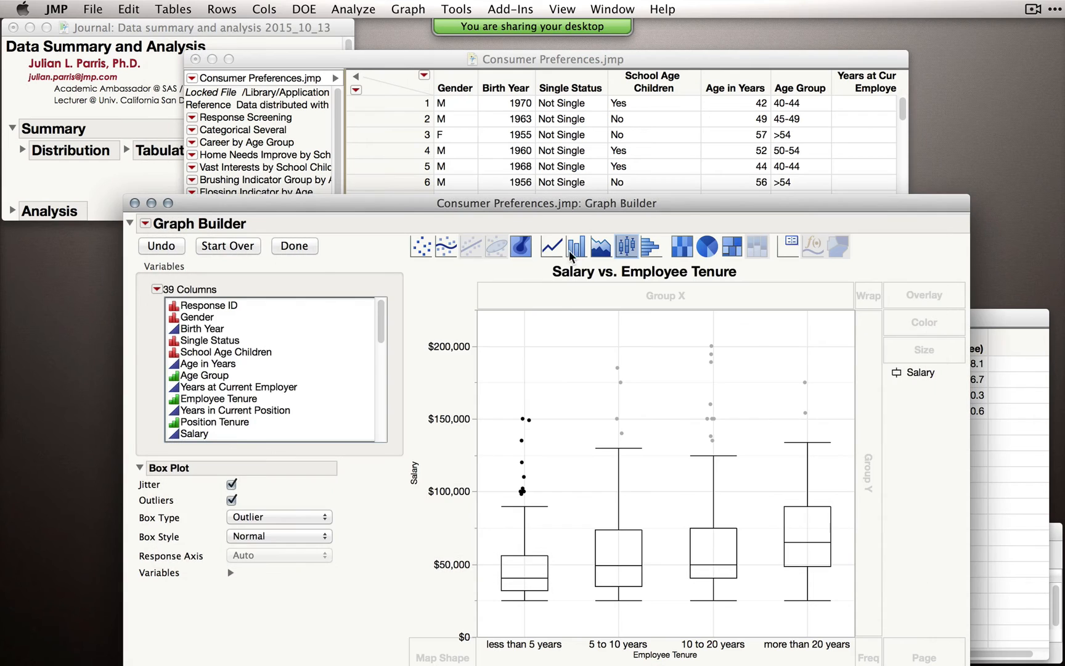
{"action": "left_click_drag", "start_coordinate": [565, 215], "coordinate": [574, 175]}
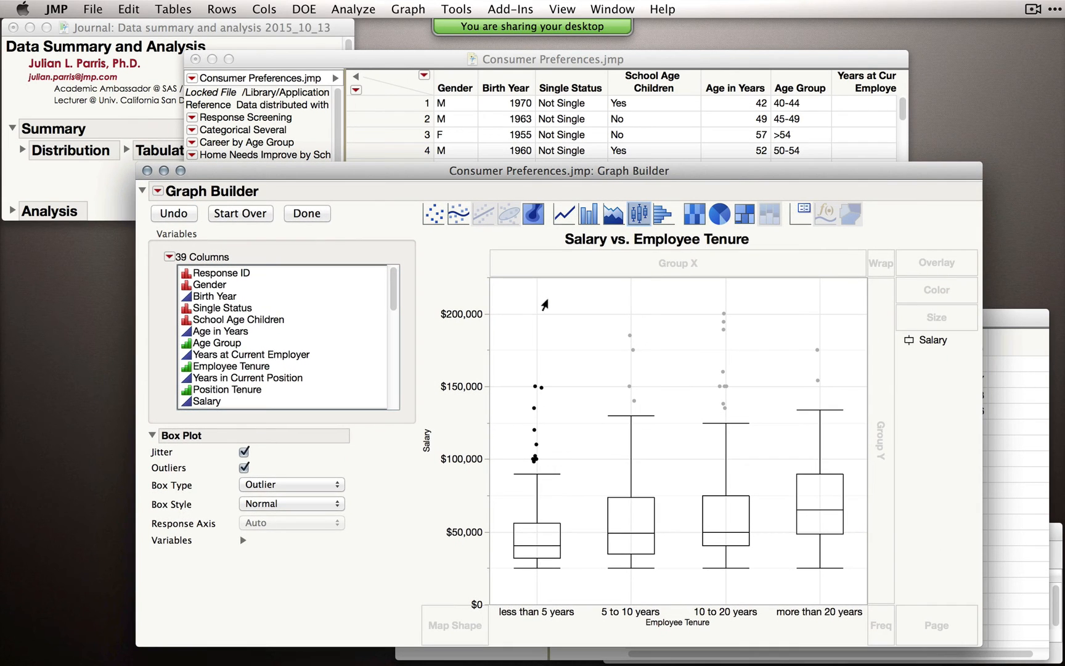
{"action": "left_click_drag", "start_coordinate": [498, 352], "coordinate": [563, 468]}
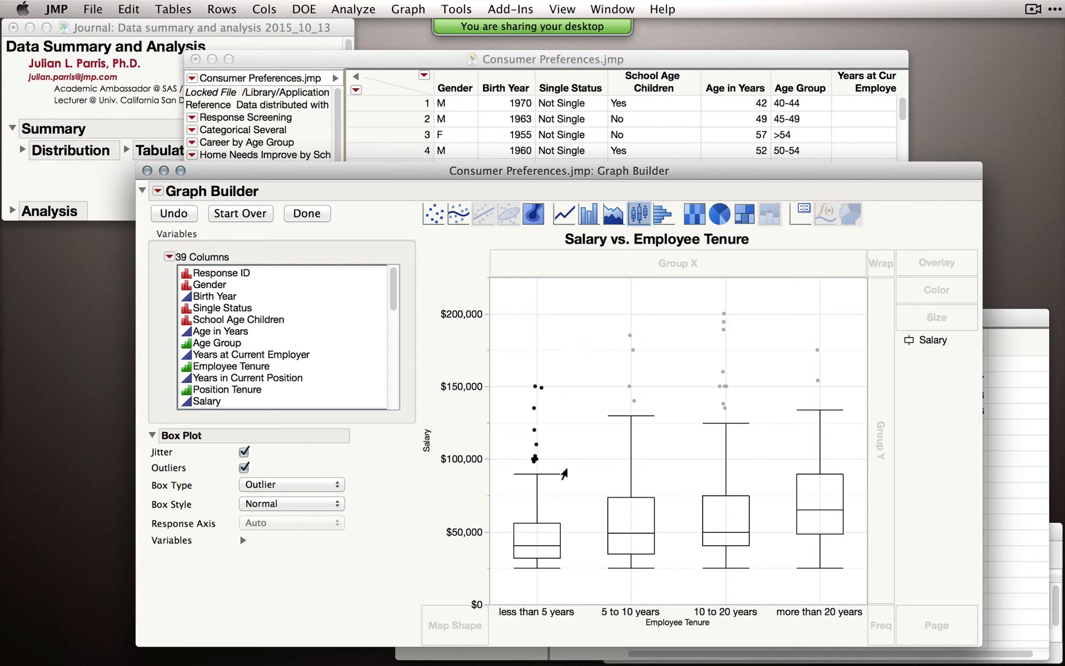
{"action": "left_click", "coordinate": [423, 64]}
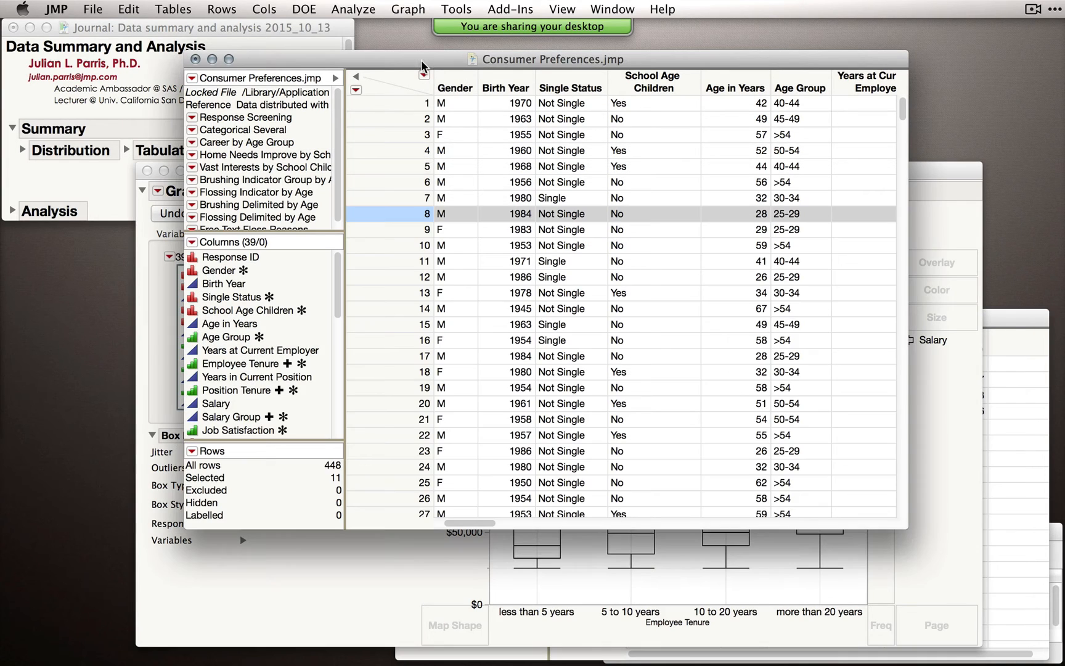
{"action": "right_click", "coordinate": [405, 211]}
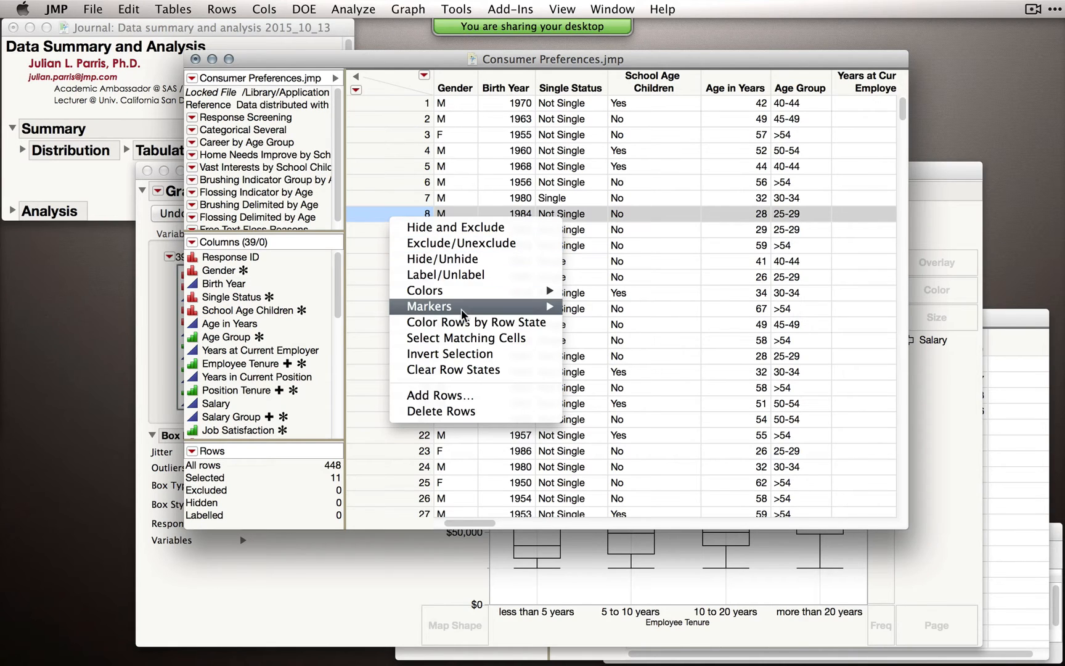
{"action": "mouse_move", "coordinate": [461, 308]}
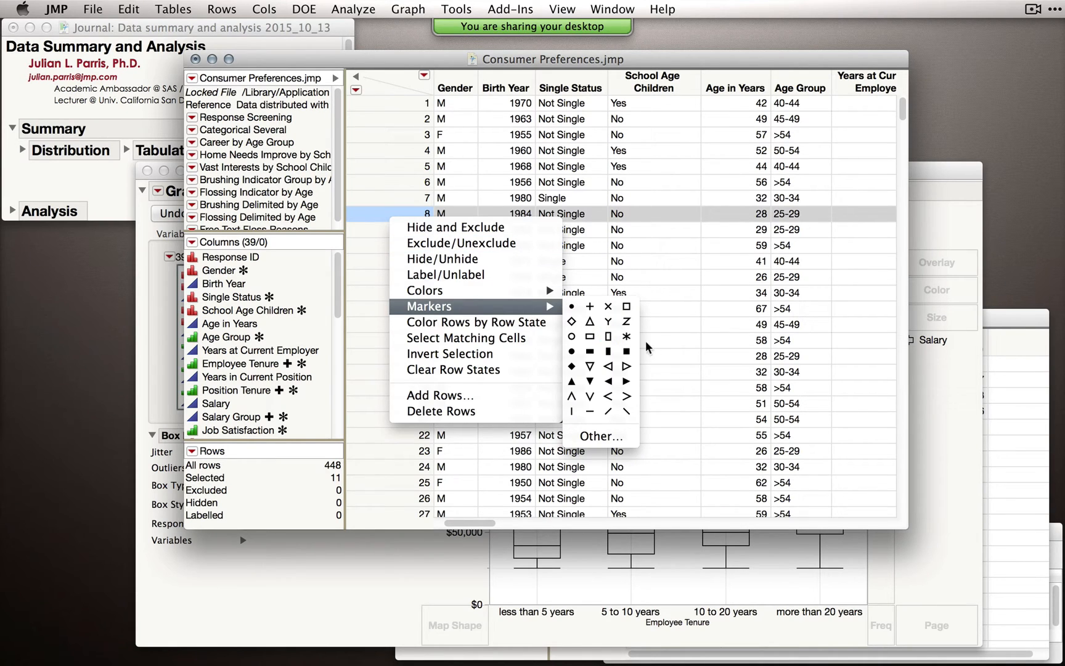
{"action": "left_click", "coordinate": [626, 338]}
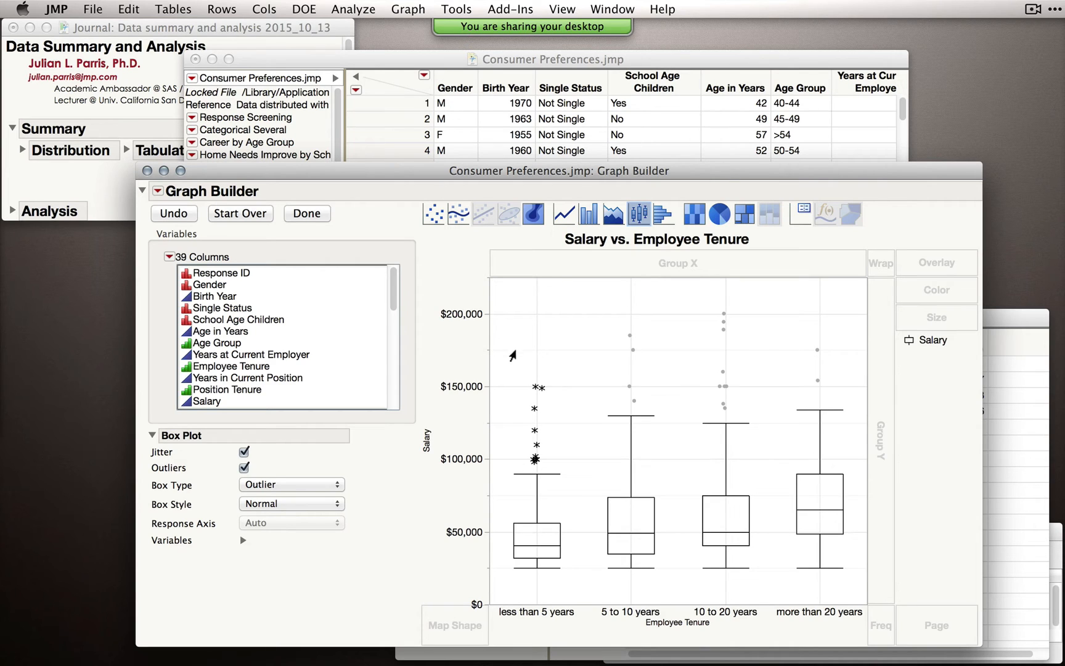
Save the asterisk-marked outliers as a selection in a new column named Reason A, with selected as 1 and unselected as 0.
{"action": "left_click_drag", "start_coordinate": [512, 356], "coordinate": [601, 484]}
{"action": "right_click", "coordinate": [531, 464]}
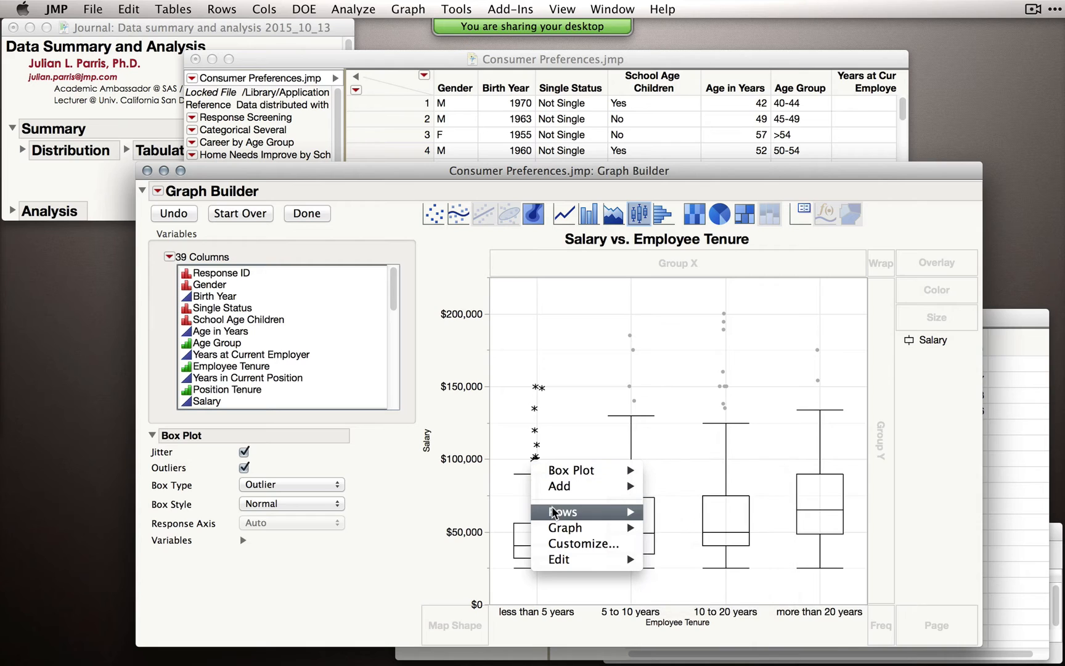
{"action": "mouse_move", "coordinate": [556, 513]}
{"action": "mouse_move", "coordinate": [590, 519]}
{"action": "left_click", "coordinate": [703, 639]}
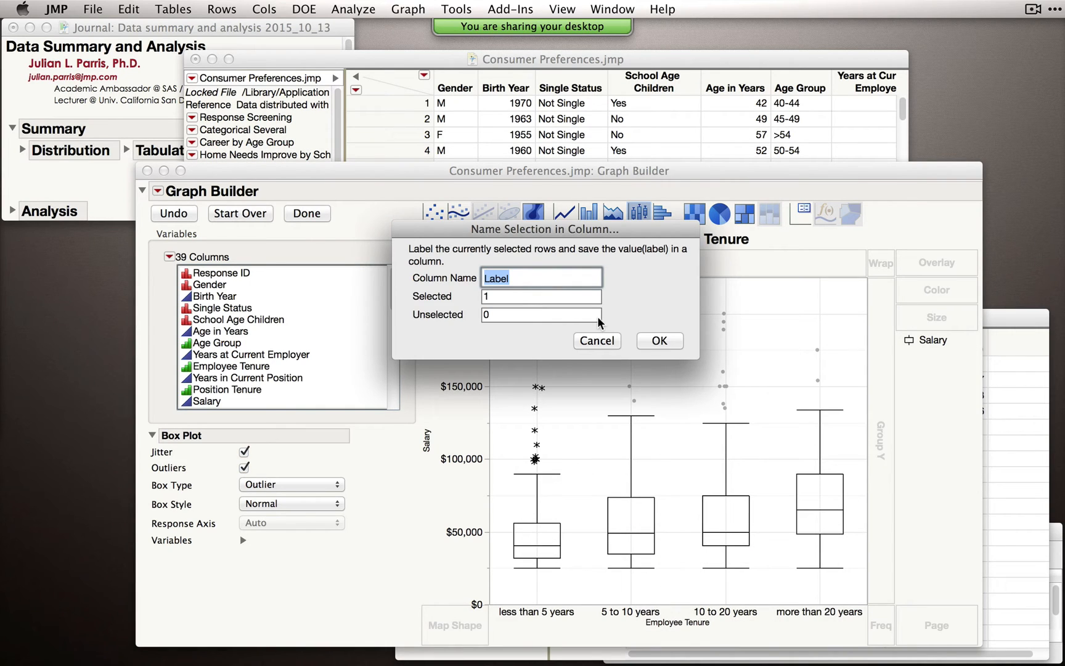
{"action": "type", "text": "Reason A"}
{"action": "double_click", "coordinate": [492, 298]}
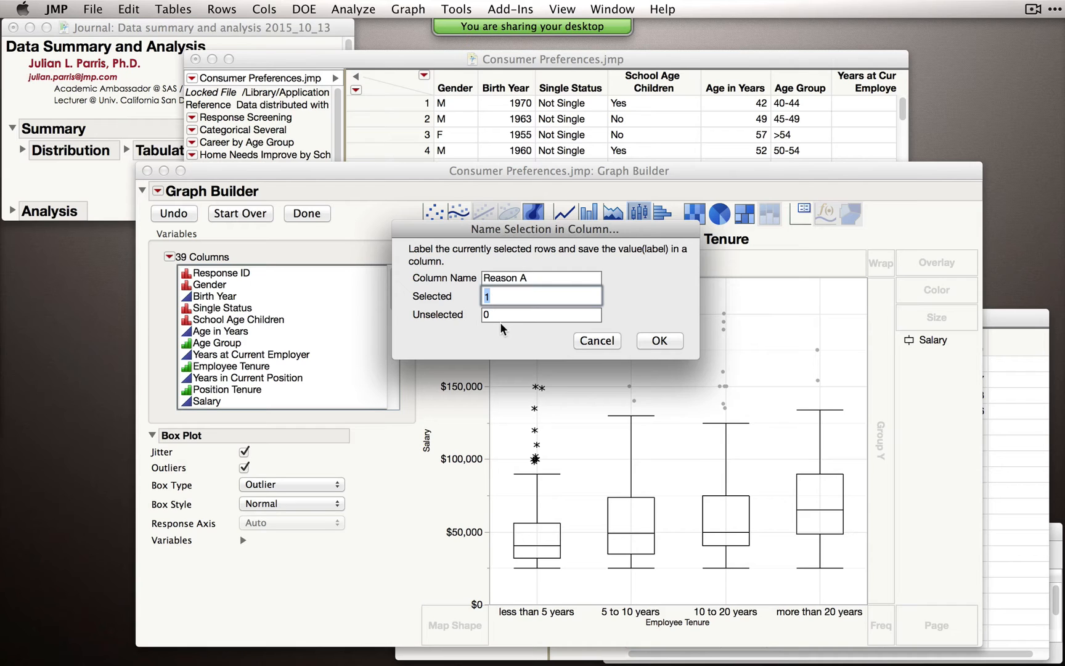
{"action": "double_click", "coordinate": [483, 315]}
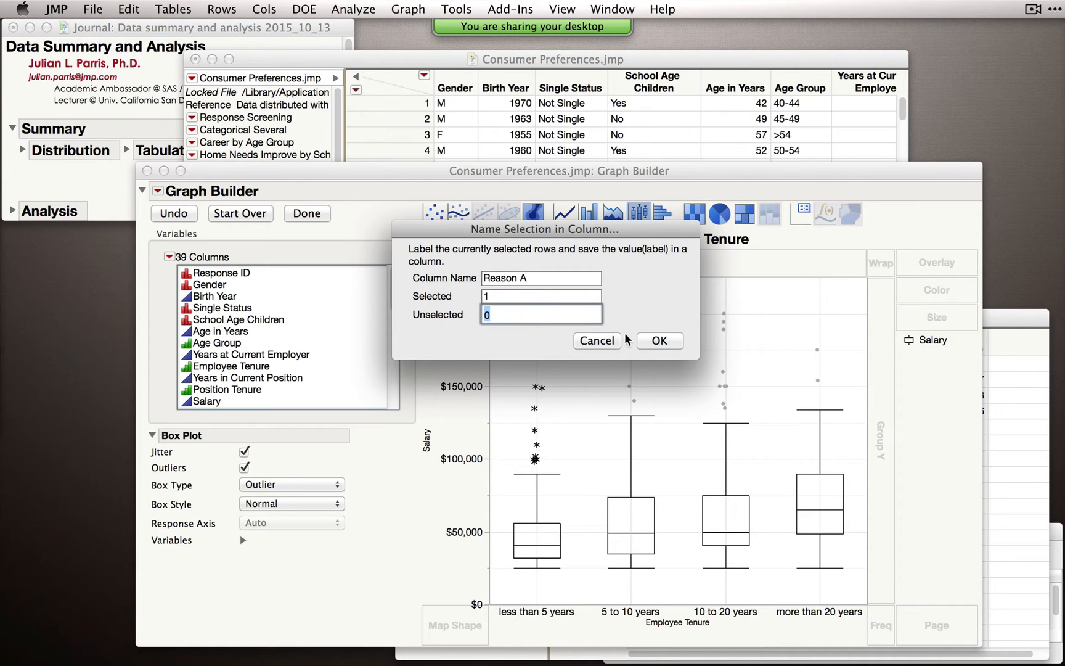
{"action": "left_click", "coordinate": [674, 345]}
{"action": "left_click", "coordinate": [882, 79]}
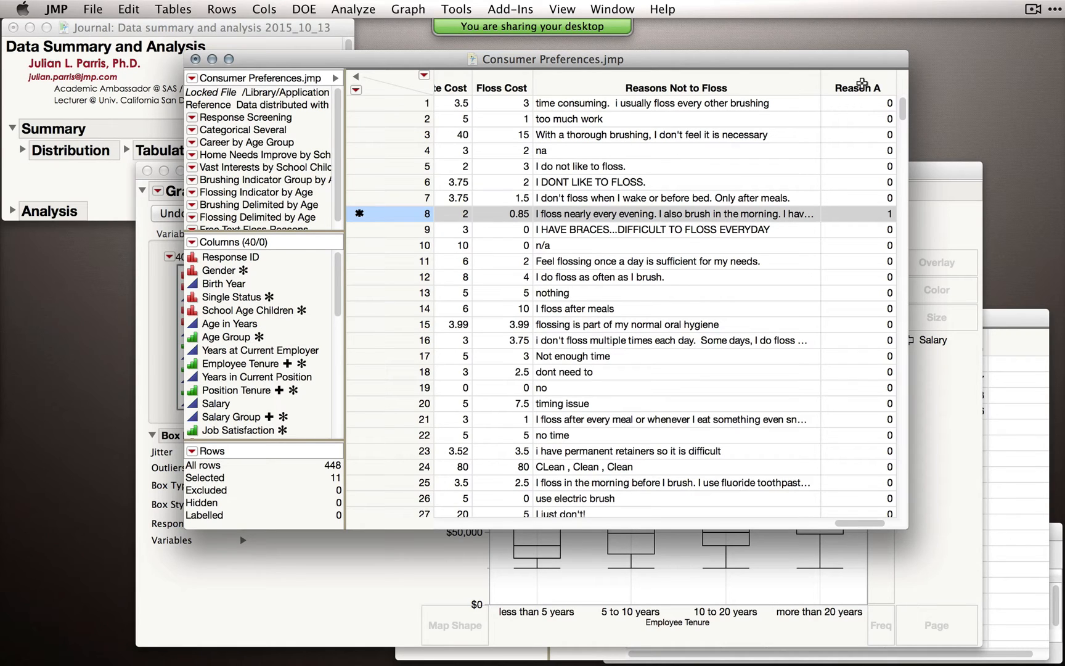
Examine the row commands offered in the graph for the highest salary outliers of the 10 to 20 years group.
{"action": "left_click", "coordinate": [673, 572]}
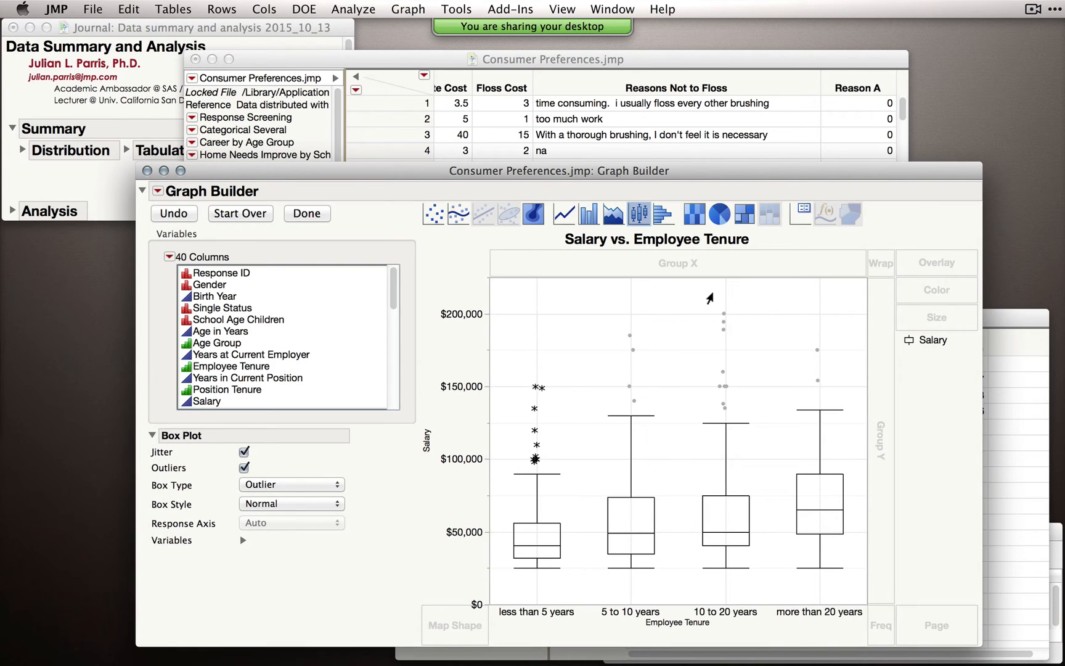
{"action": "left_click_drag", "start_coordinate": [707, 293], "coordinate": [744, 342]}
{"action": "left_click_drag", "start_coordinate": [714, 306], "coordinate": [728, 336]}
{"action": "right_click", "coordinate": [725, 328]}
{"action": "mouse_move", "coordinate": [738, 371]}
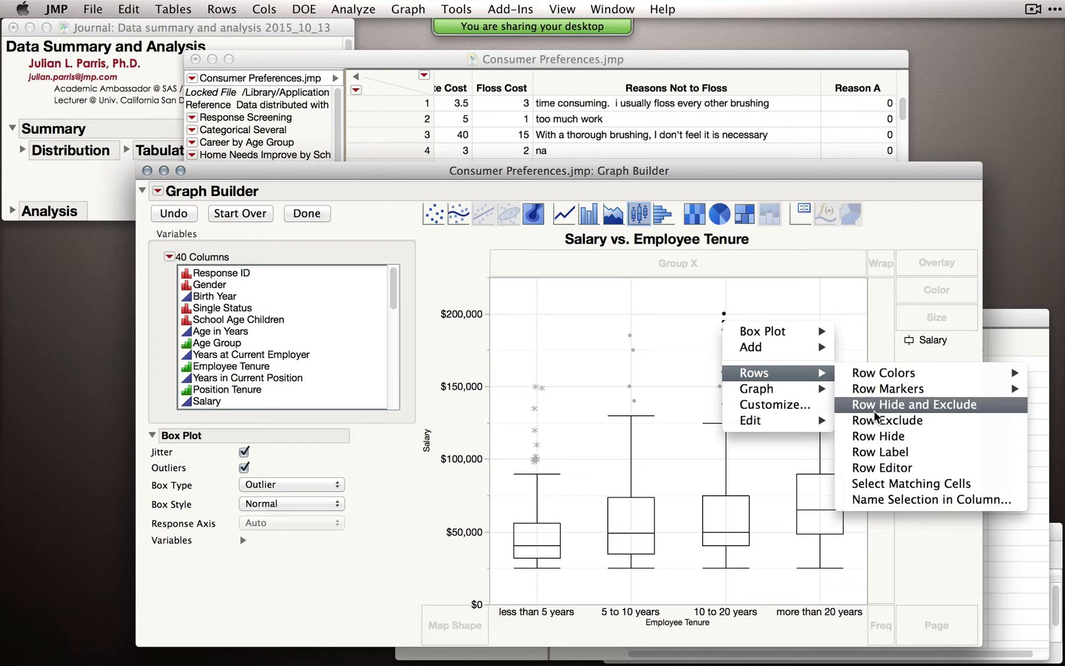
{"action": "mouse_move", "coordinate": [907, 373]}
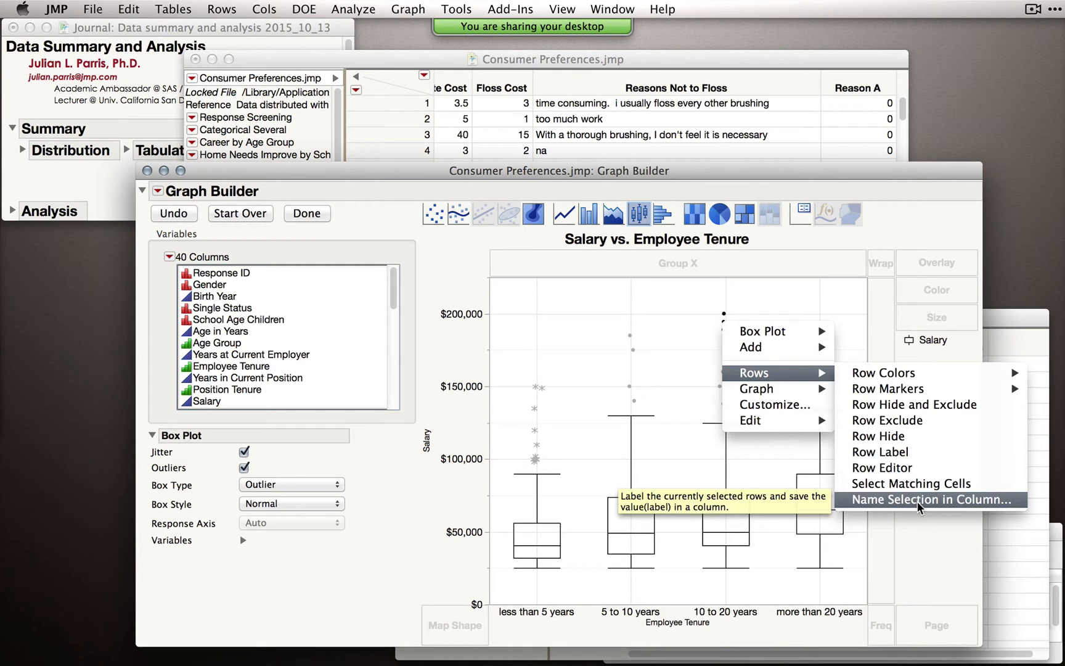
{"action": "left_click", "coordinate": [708, 356]}
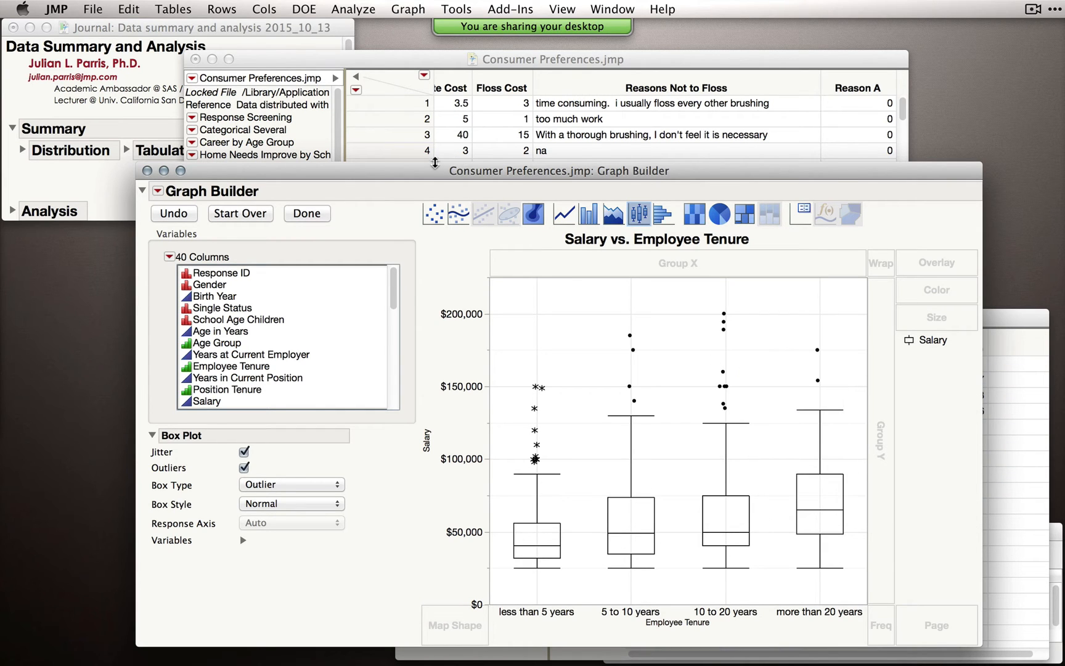
Move the Graph Builder window toward the upper left of the desktop and widen it to enlarge the box plots.
{"action": "left_click_drag", "start_coordinate": [435, 162], "coordinate": [422, 65]}
{"action": "left_click_drag", "start_coordinate": [342, 68], "coordinate": [314, 49]}
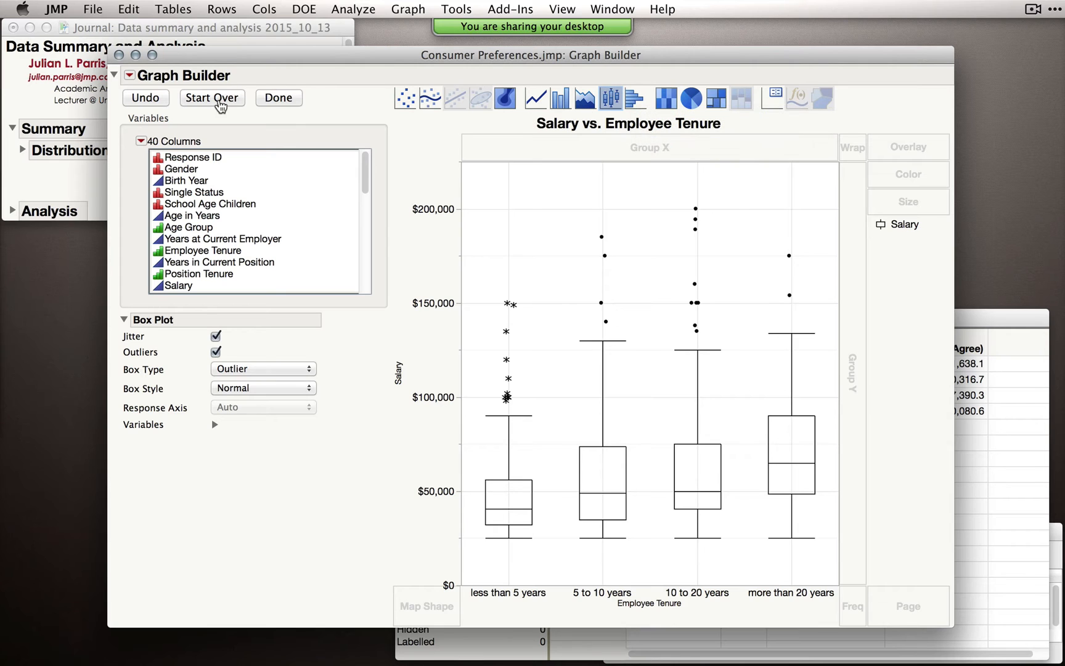
{"action": "left_click_drag", "start_coordinate": [220, 60], "coordinate": [183, 56]}
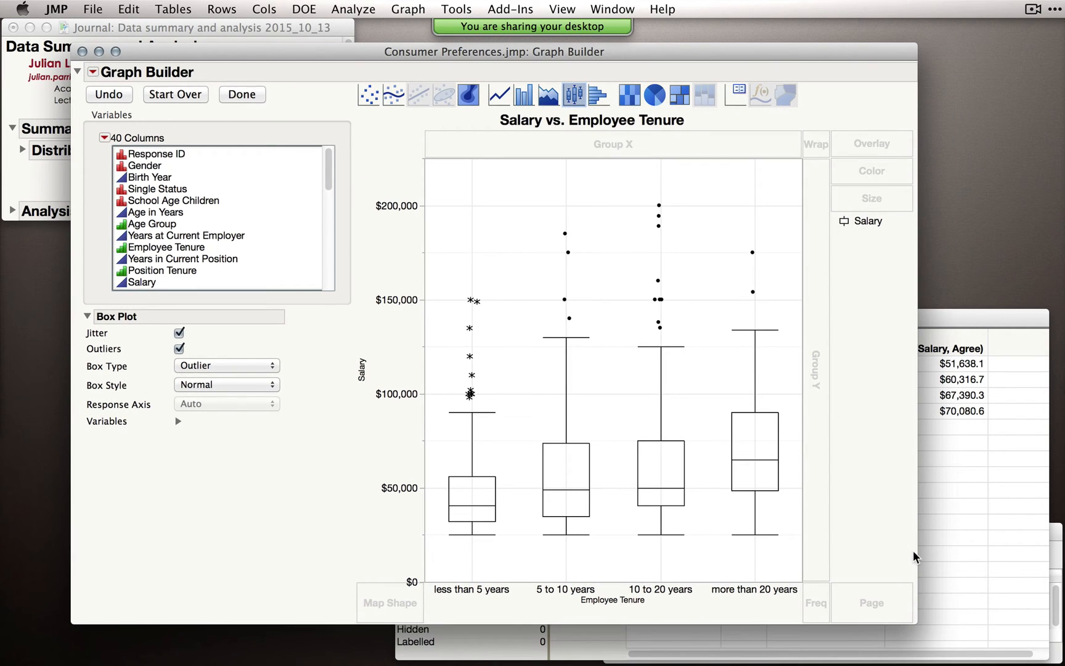
{"action": "left_click_drag", "start_coordinate": [916, 552], "coordinate": [1005, 542]}
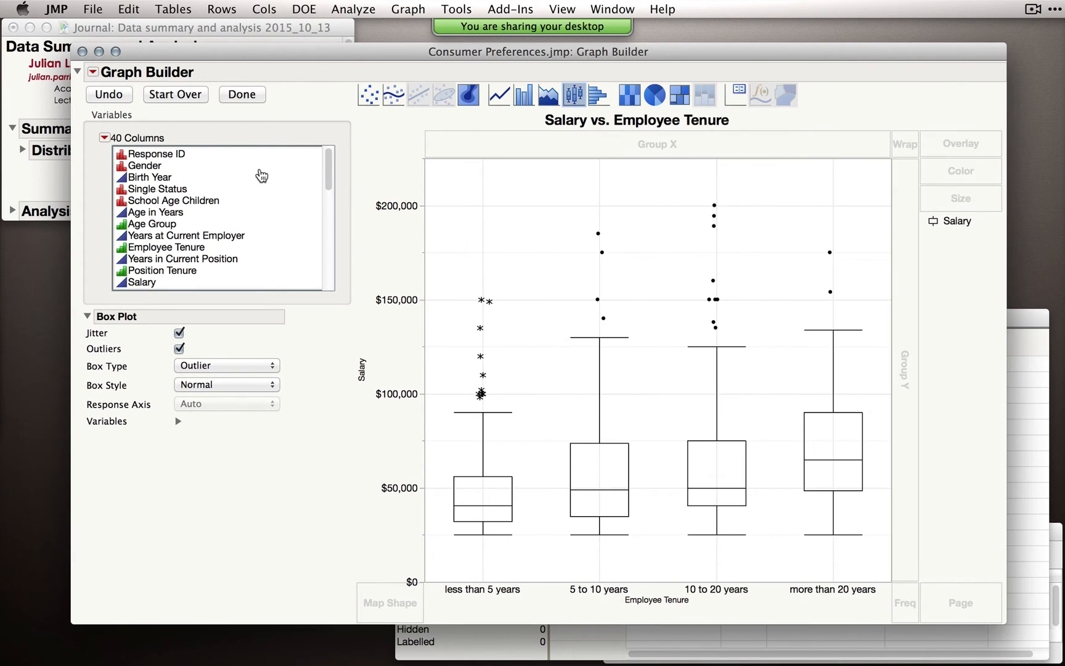
{"action": "mouse_move", "coordinate": [249, 55]}
{"action": "left_mouse_down"}
{"action": "mouse_move", "coordinate": [230, 62]}
{"action": "mouse_move", "coordinate": [248, 48]}
{"action": "left_mouse_up"}
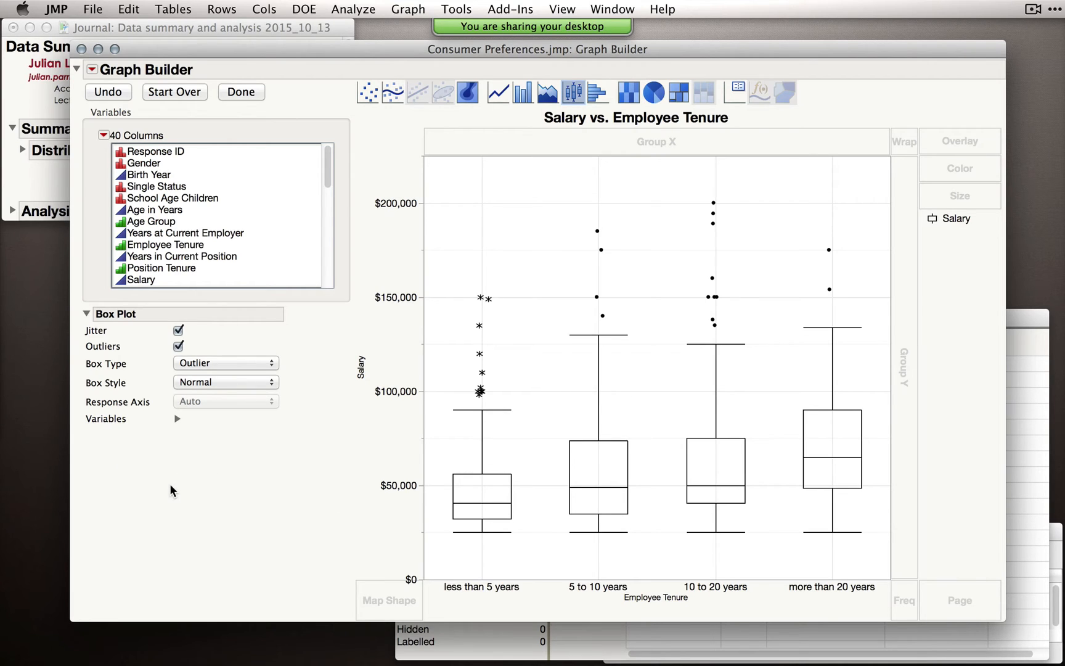
Group the salary box plots horizontally by the variable I am working on my career, using the Group X zone.
{"action": "scroll", "coordinate": [195, 235], "scroll_direction": "down", "scroll_amount": 1}
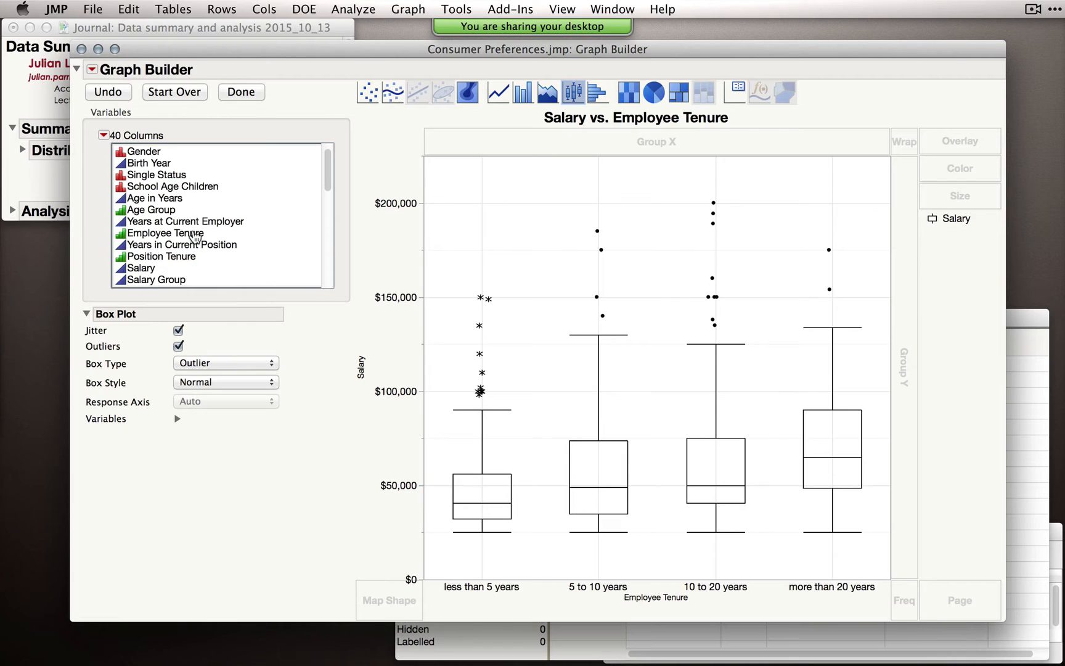
{"action": "scroll", "coordinate": [195, 238], "scroll_direction": "down", "scroll_amount": 4}
{"action": "left_click", "coordinate": [169, 256]}
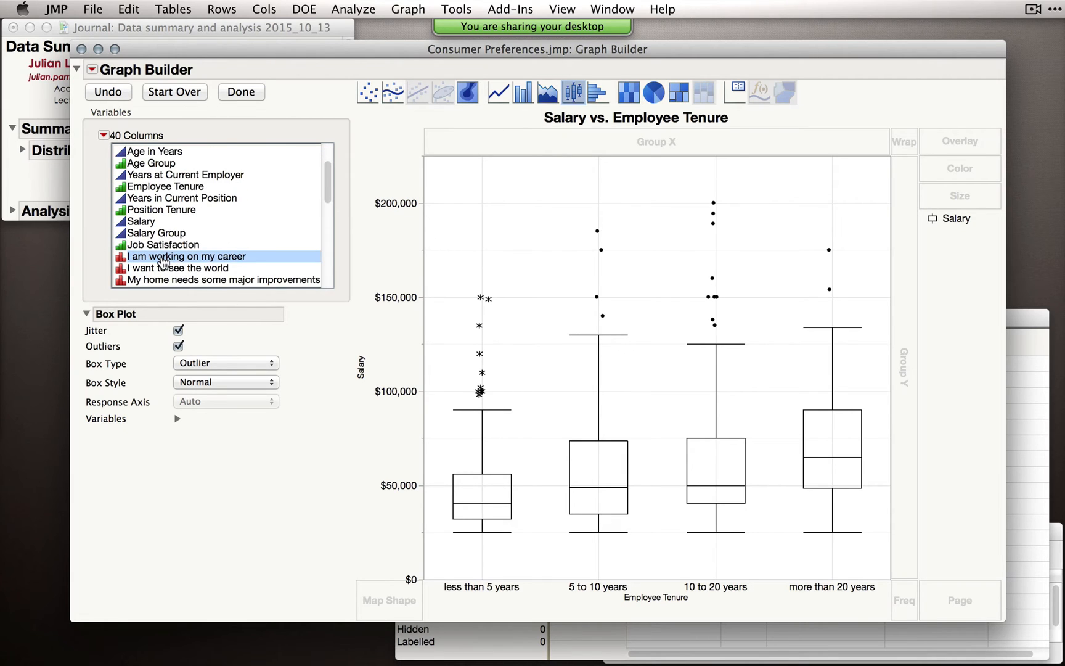
{"action": "left_click_drag", "start_coordinate": [163, 262], "coordinate": [186, 255]}
{"action": "left_click_drag", "start_coordinate": [187, 259], "coordinate": [671, 136]}
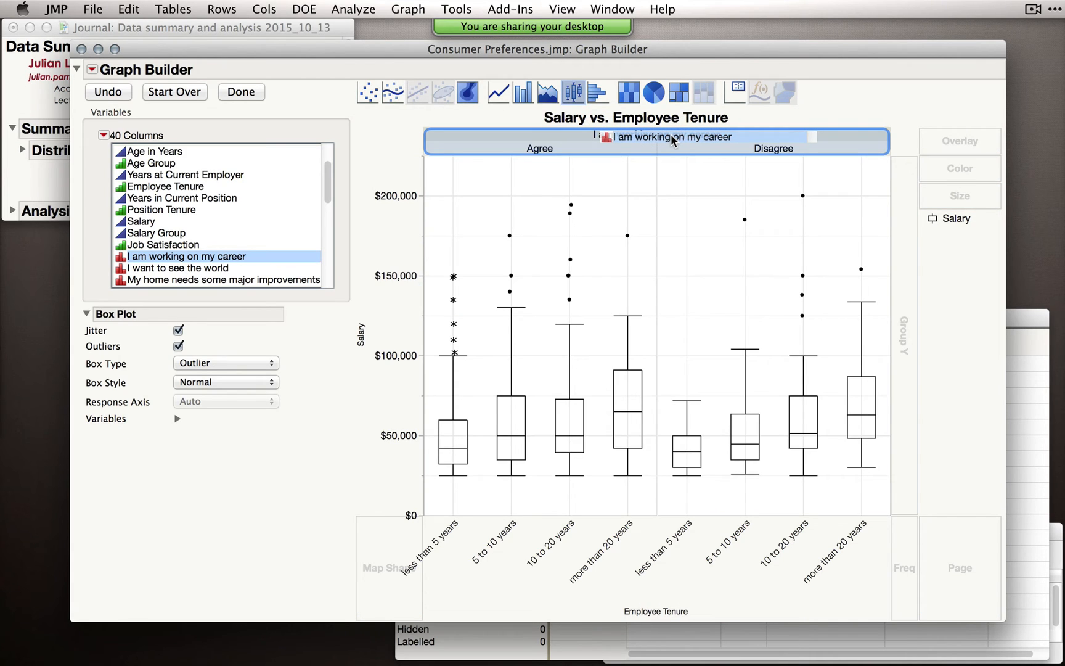
{"action": "left_click_drag", "start_coordinate": [673, 140], "coordinate": [667, 148]}
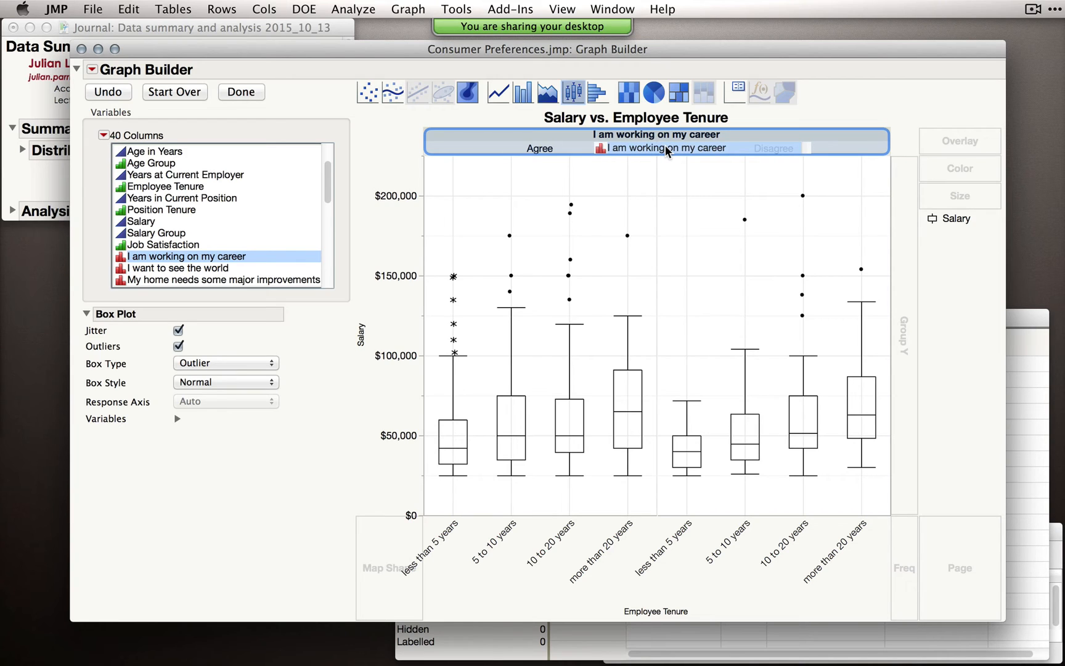
{"action": "left_click_drag", "start_coordinate": [666, 145], "coordinate": [664, 146]}
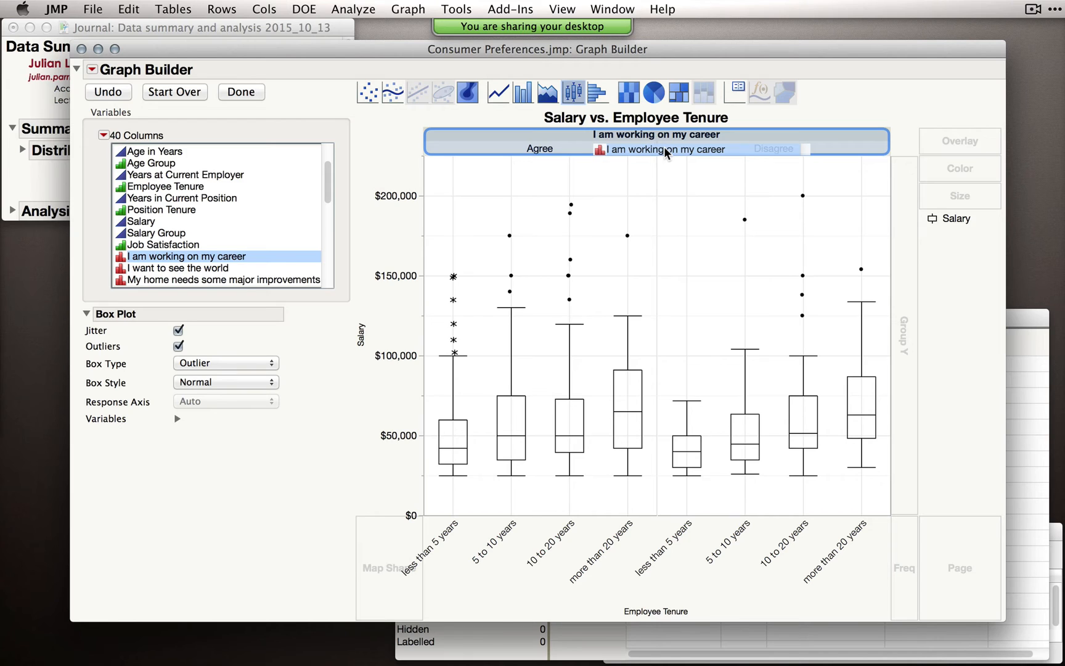
{"action": "left_click_drag", "start_coordinate": [664, 147], "coordinate": [669, 148]}
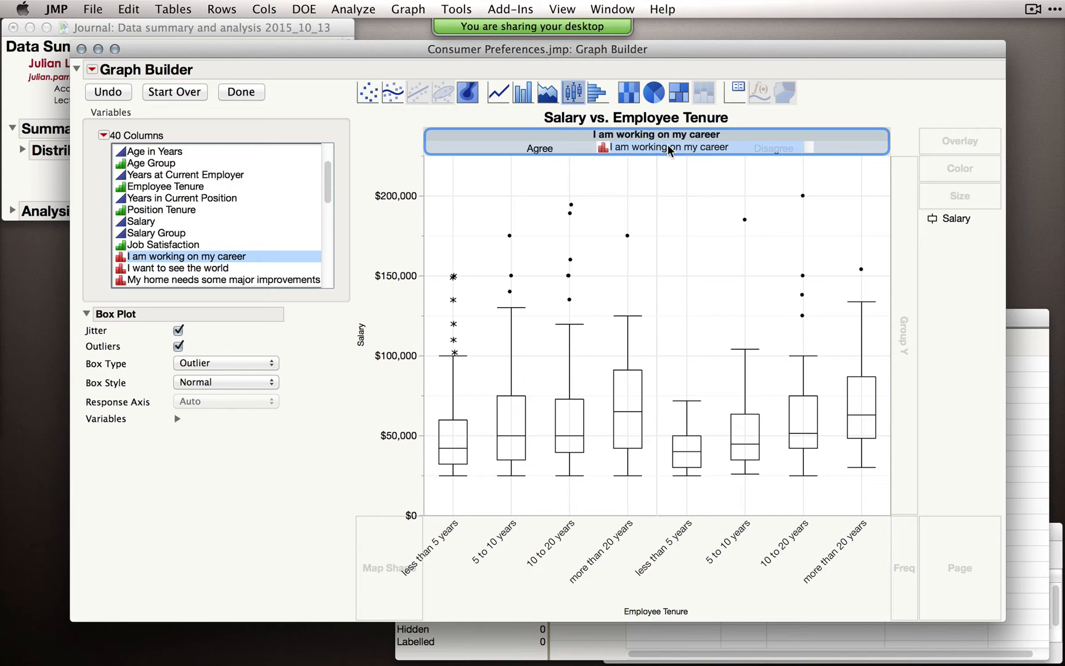
{"action": "left_click_drag", "start_coordinate": [669, 150], "coordinate": [669, 151]}
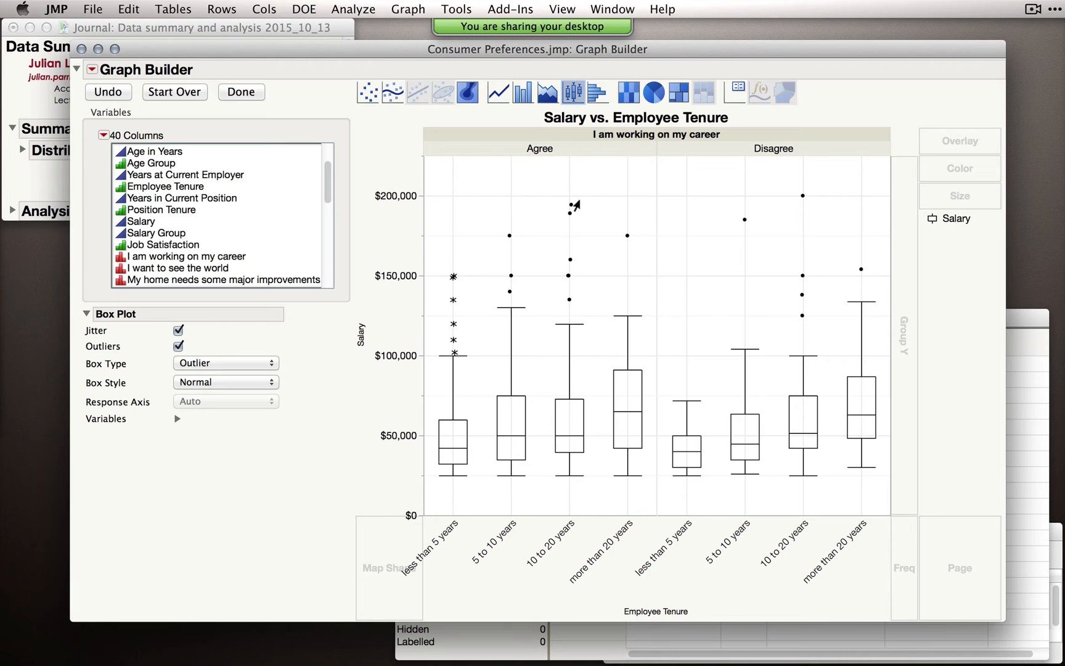
Try swapping the I am working on my career grouping with Employee Tenure, and undo the swap.
{"action": "right_click", "coordinate": [540, 148]}
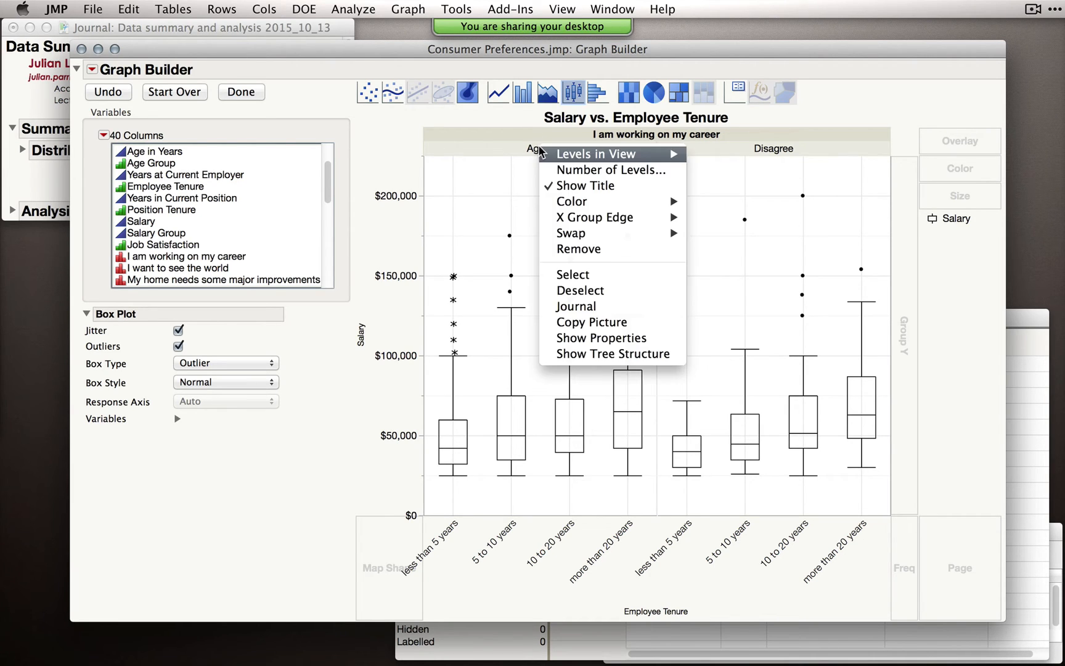
{"action": "mouse_move", "coordinate": [596, 236]}
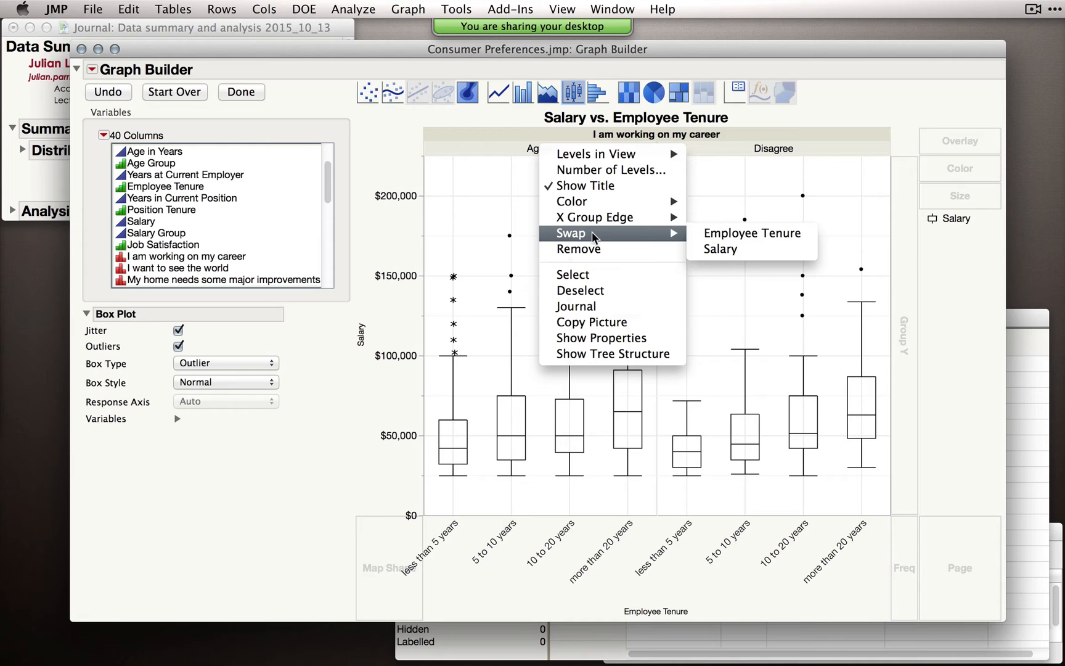
{"action": "left_click", "coordinate": [759, 236]}
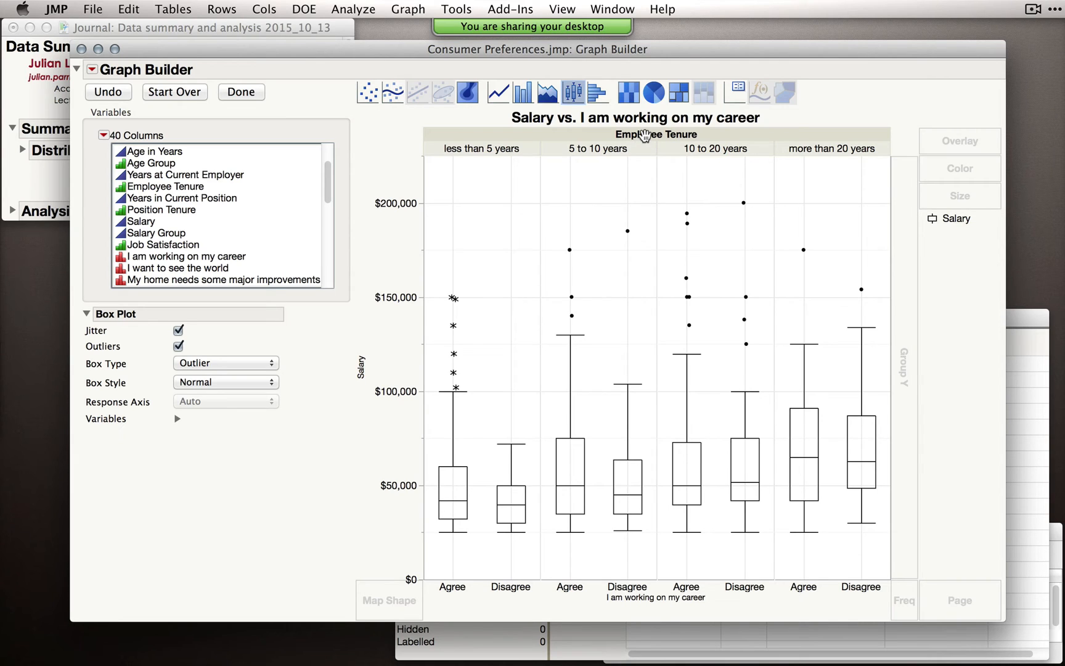
{"action": "left_click", "coordinate": [106, 91]}
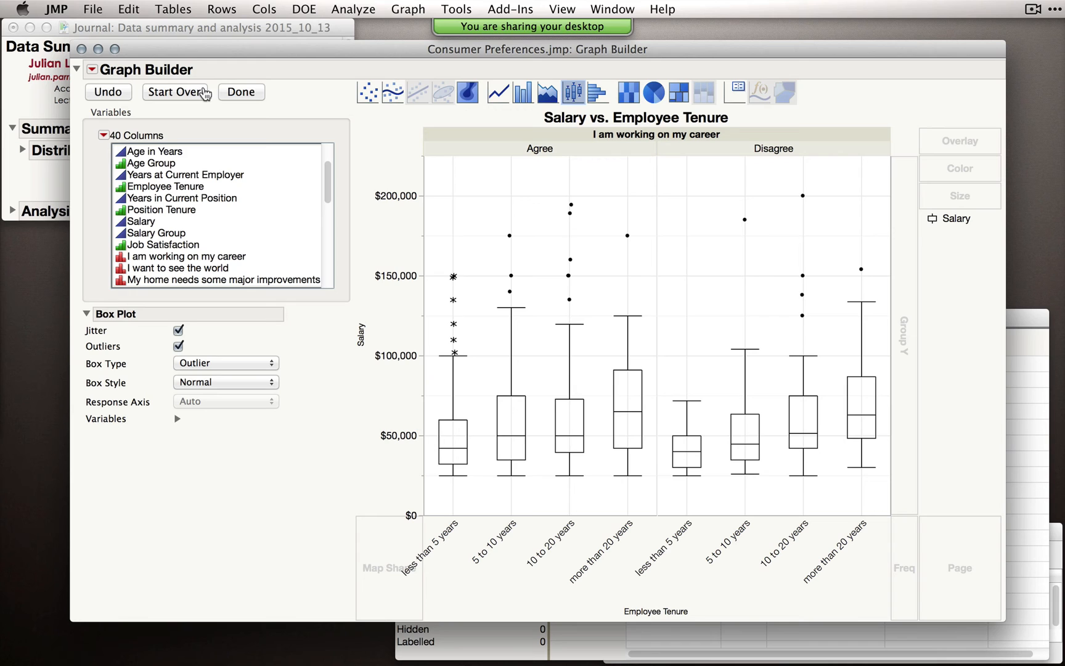
Try I am working on my career as the Group Y and Overlay variable, and return it to Group X.
{"action": "left_click_drag", "start_coordinate": [619, 130], "coordinate": [865, 111]}
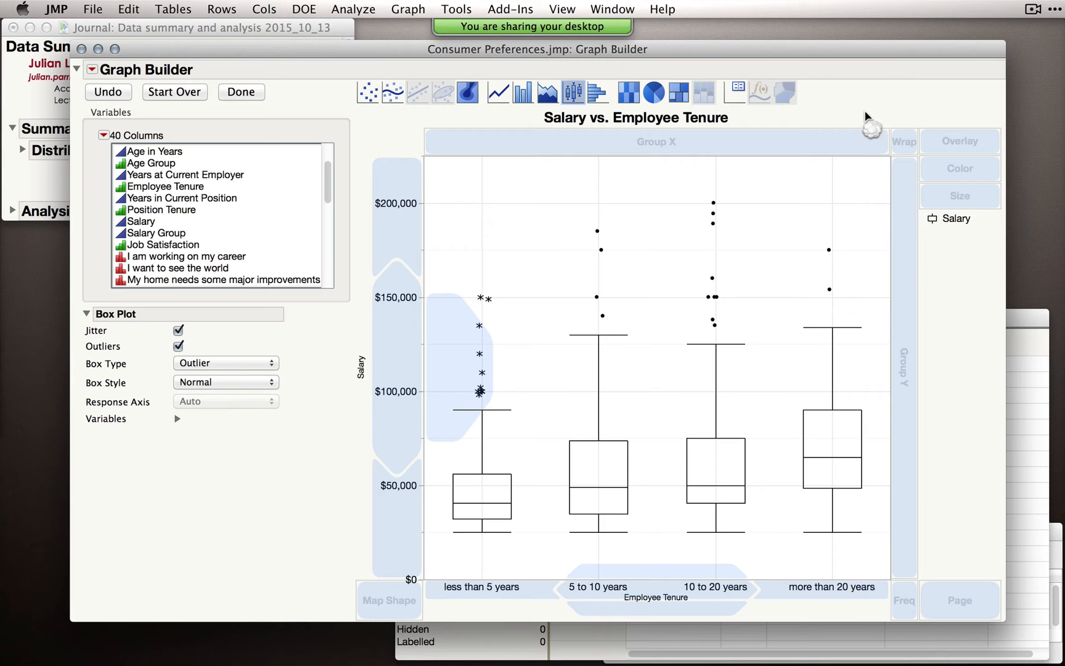
{"action": "left_click_drag", "start_coordinate": [887, 169], "coordinate": [901, 352]}
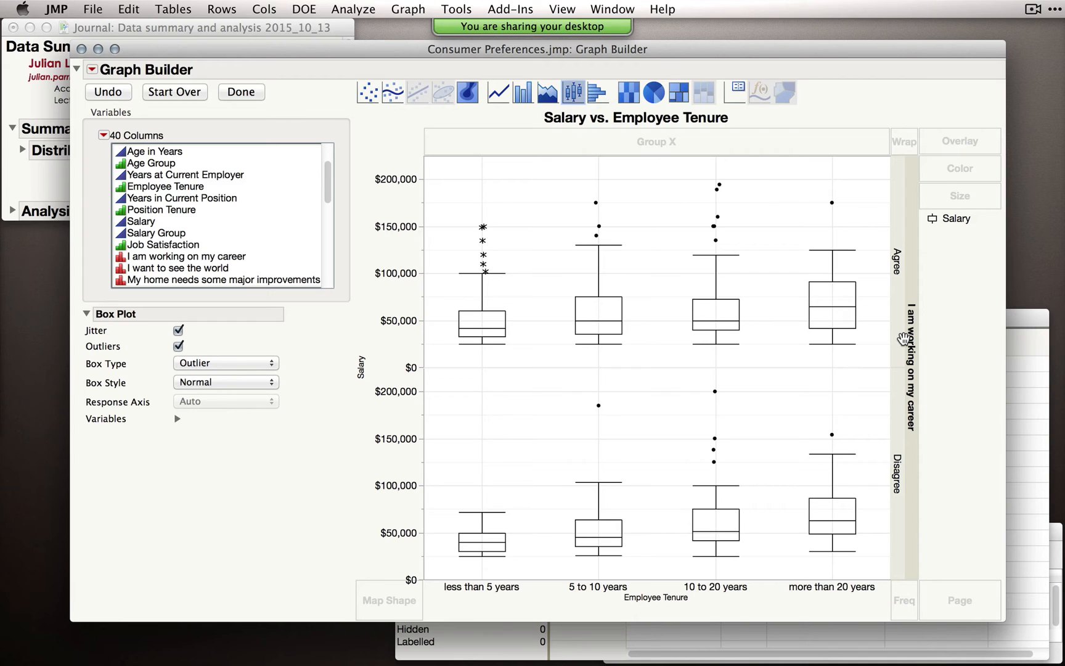
{"action": "left_click_drag", "start_coordinate": [904, 338], "coordinate": [956, 137]}
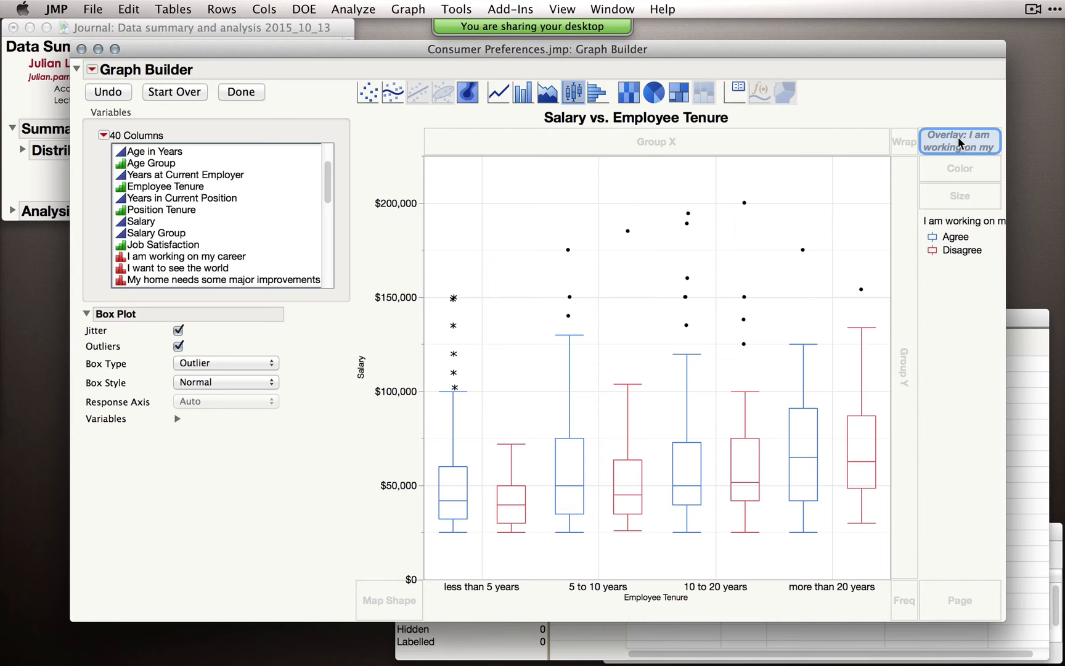
{"action": "left_click_drag", "start_coordinate": [958, 136], "coordinate": [745, 136]}
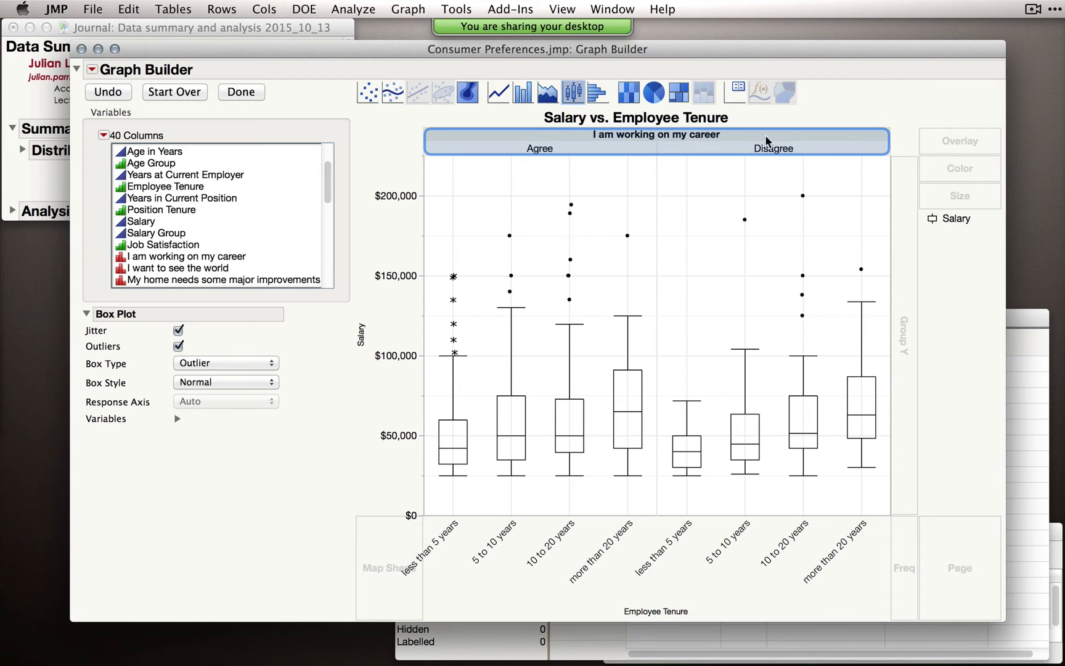
Show mean salary by Employee Tenure as bars, with I am working on my career as the Overlay variable.
{"action": "left_click_drag", "start_coordinate": [873, 137], "coordinate": [942, 141]}
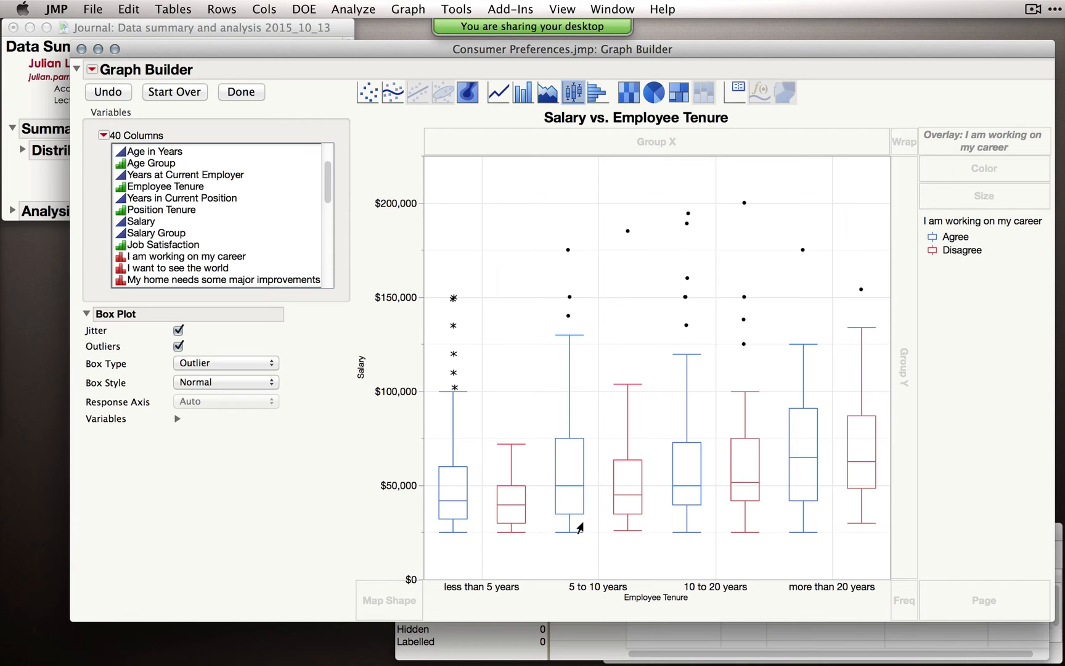
{"action": "left_click", "coordinate": [524, 94]}
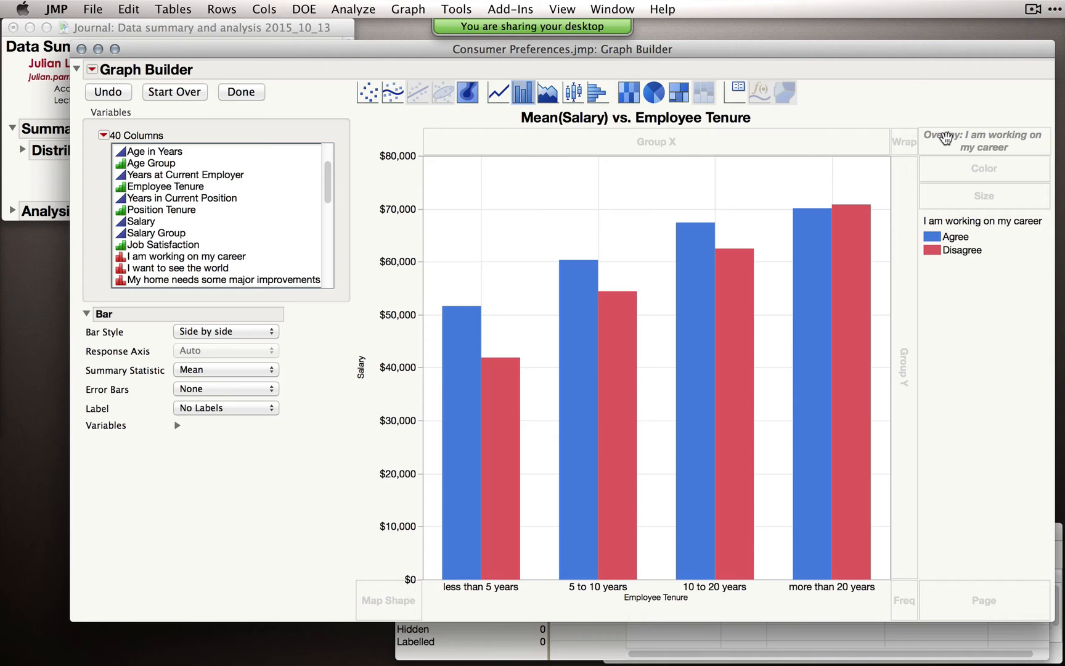
{"action": "left_click_drag", "start_coordinate": [946, 137], "coordinate": [784, 143]}
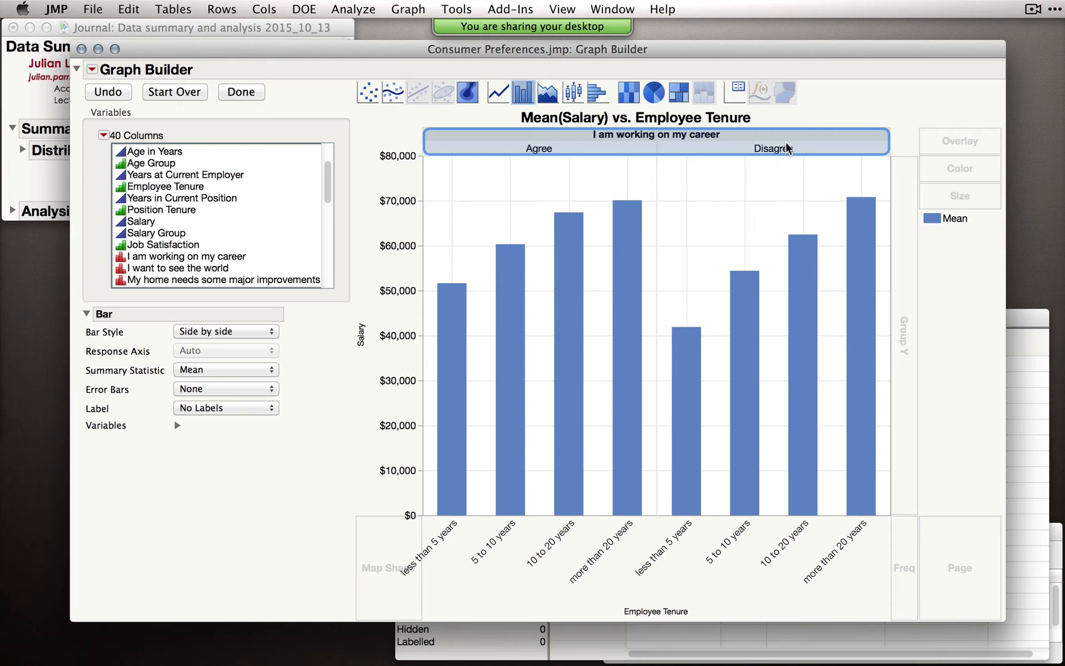
{"action": "left_click_drag", "start_coordinate": [787, 146], "coordinate": [943, 139]}
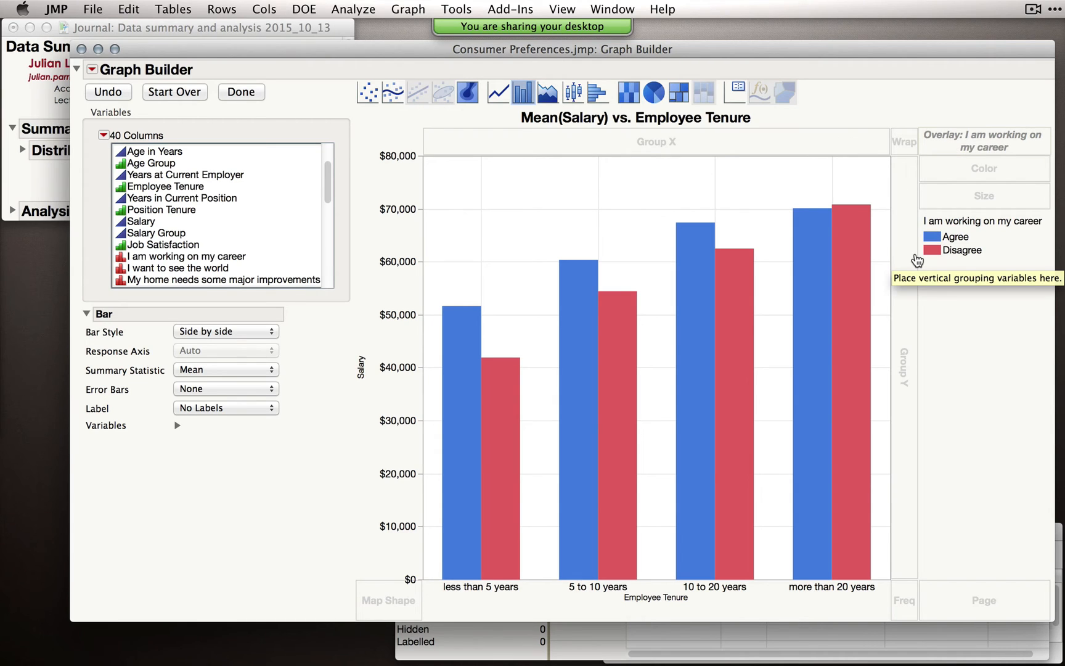
Remove the I am working on my career overlay and wrap the salary bars by Job Satisfaction.
{"action": "left_click_drag", "start_coordinate": [994, 134], "coordinate": [986, 104]}
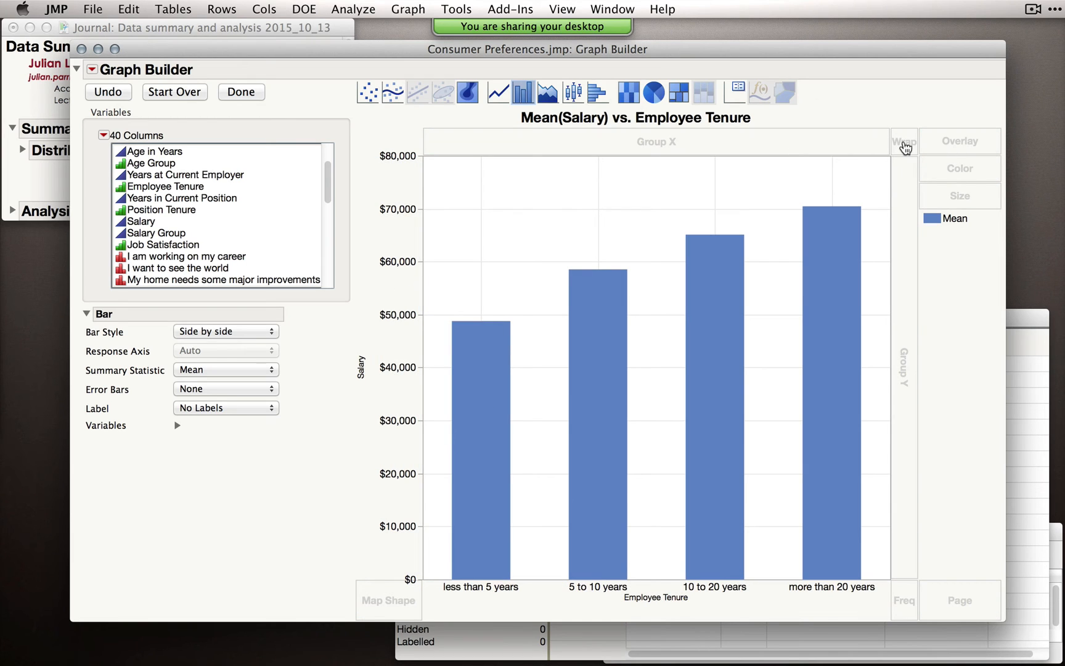
{"action": "left_click", "coordinate": [149, 250]}
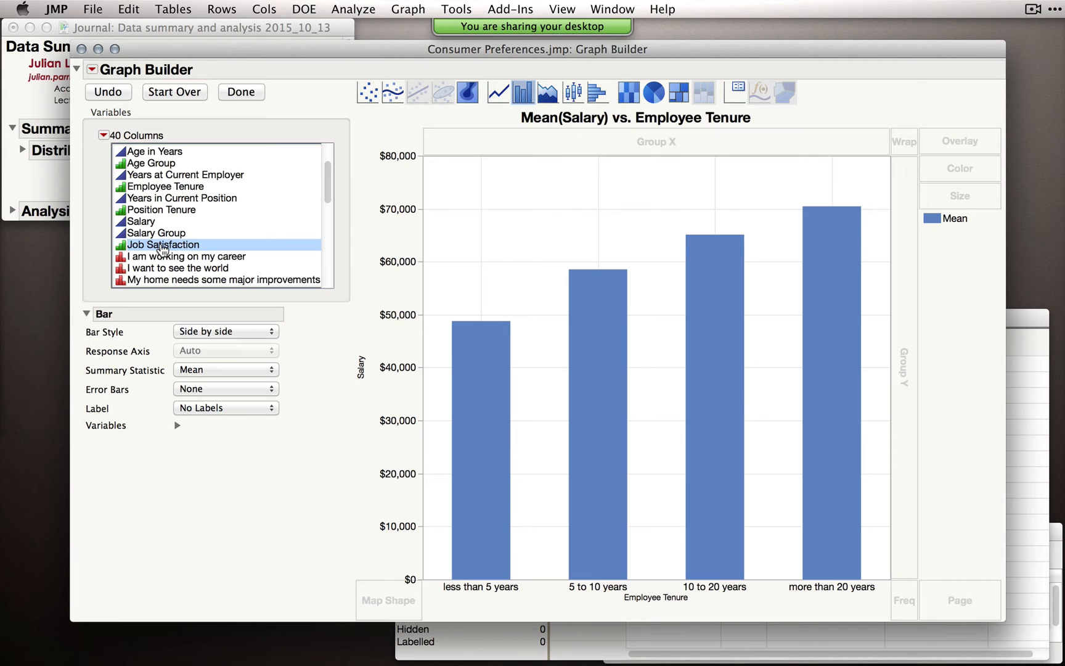
{"action": "left_click_drag", "start_coordinate": [163, 250], "coordinate": [905, 147]}
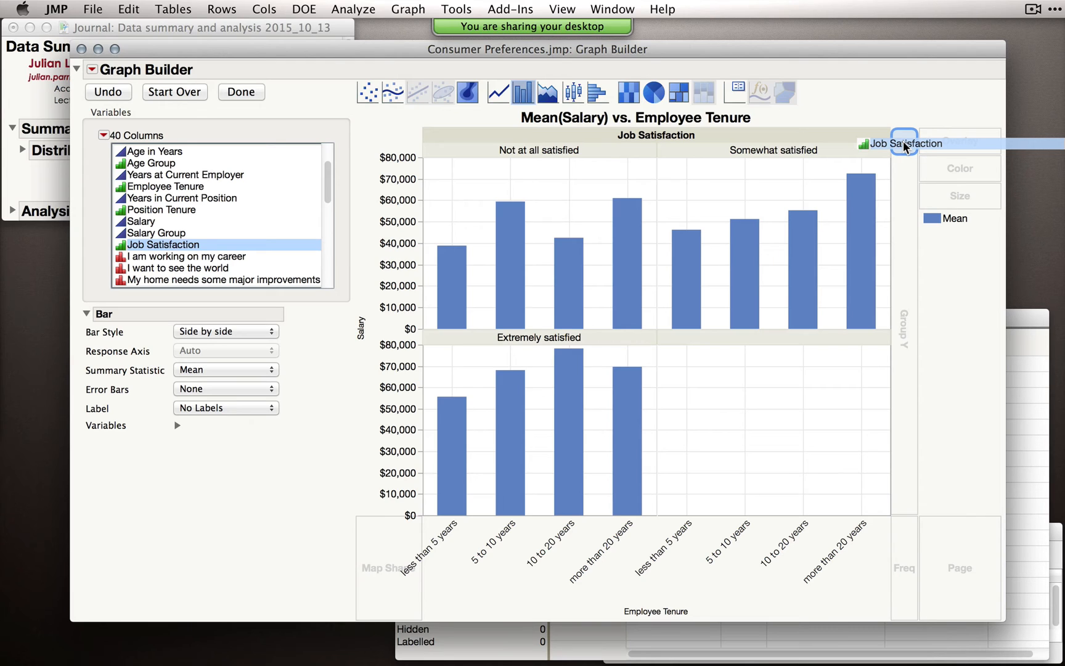
{"action": "left_click_drag", "start_coordinate": [905, 147], "coordinate": [904, 148]}
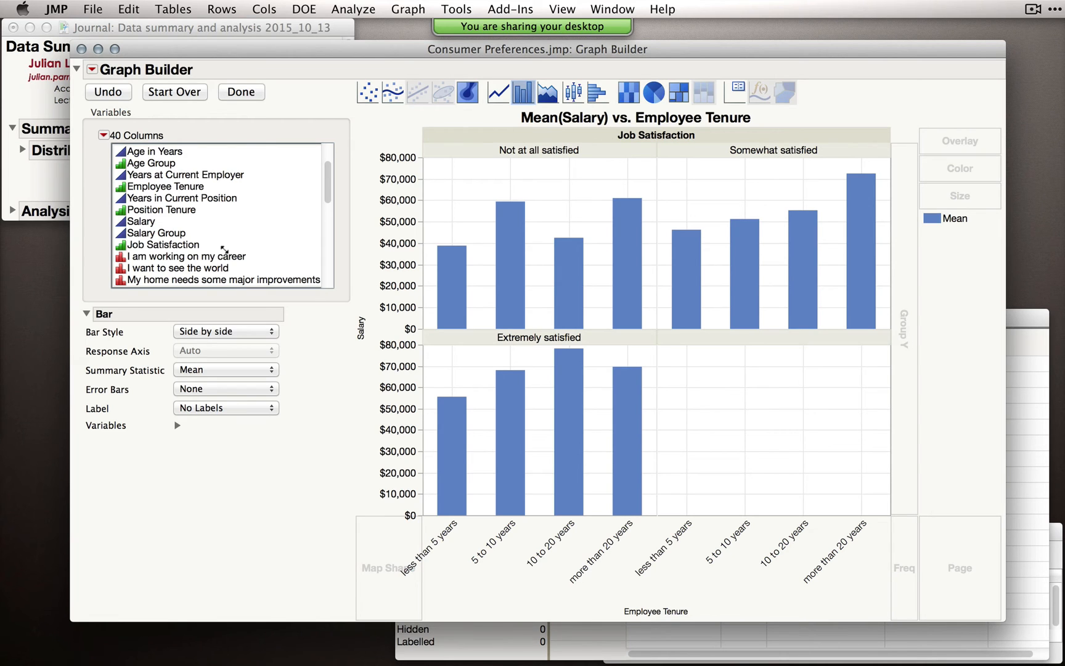
{"action": "scroll", "coordinate": [179, 229], "scroll_direction": "down", "scroll_amount": 1}
{"action": "scroll", "coordinate": [180, 228], "scroll_direction": "up", "scroll_amount": 2}
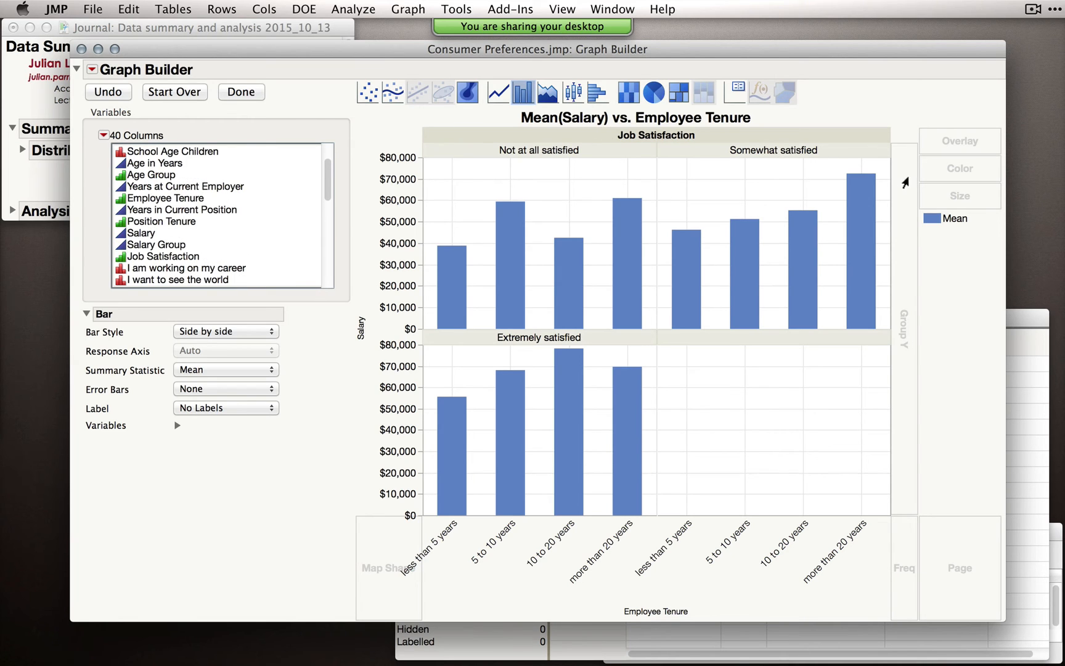
Move Job Satisfaction from Wrap to Group X and set its levels in view to 1 at a time.
{"action": "left_click_drag", "start_coordinate": [844, 137], "coordinate": [904, 148]}
{"action": "mouse_move", "coordinate": [833, 137]}
{"action": "left_mouse_down"}
{"action": "mouse_move", "coordinate": [861, 136]}
{"action": "mouse_move", "coordinate": [683, 147]}
{"action": "mouse_move", "coordinate": [782, 162]}
{"action": "mouse_move", "coordinate": [902, 229]}
{"action": "mouse_move", "coordinate": [902, 140]}
{"action": "mouse_move", "coordinate": [838, 137]}
{"action": "left_mouse_up"}
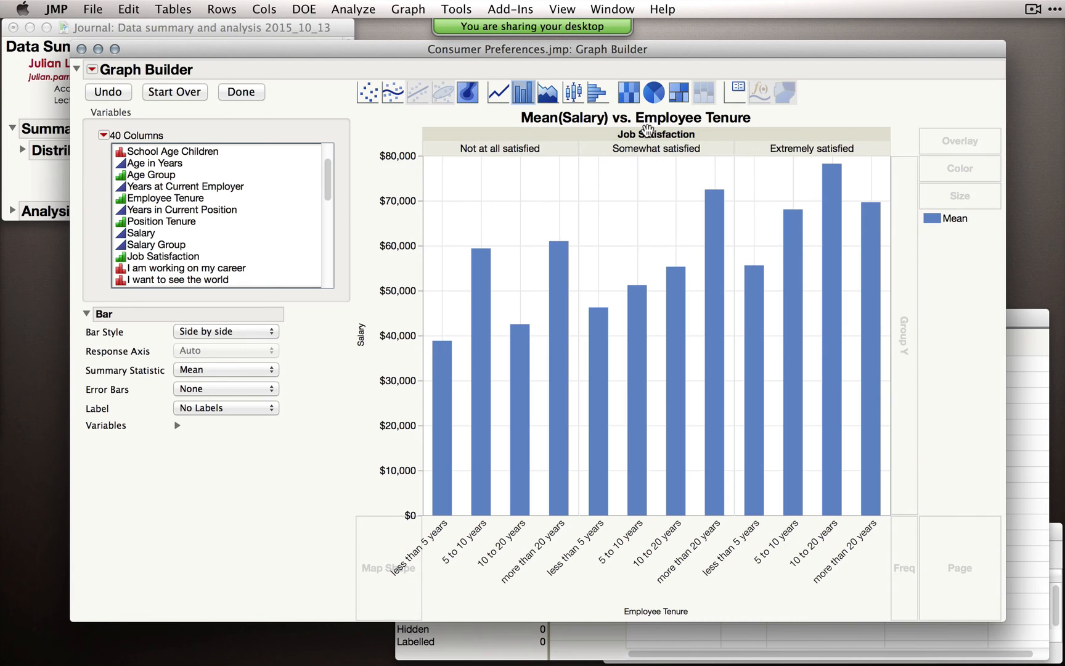
{"action": "right_click", "coordinate": [697, 138]}
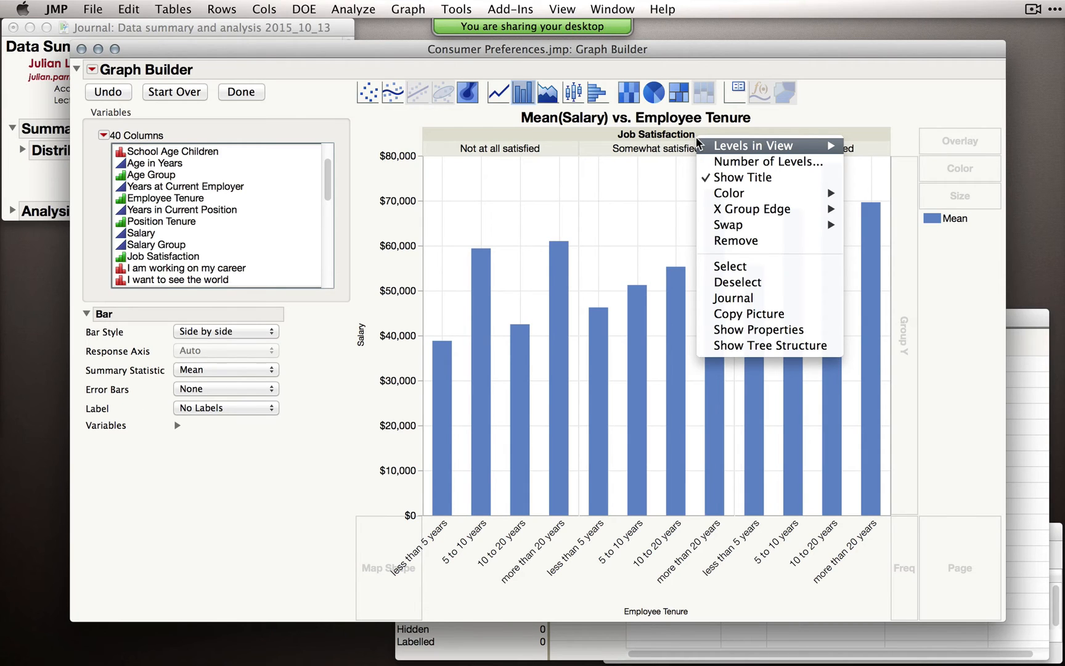
{"action": "mouse_move", "coordinate": [738, 195]}
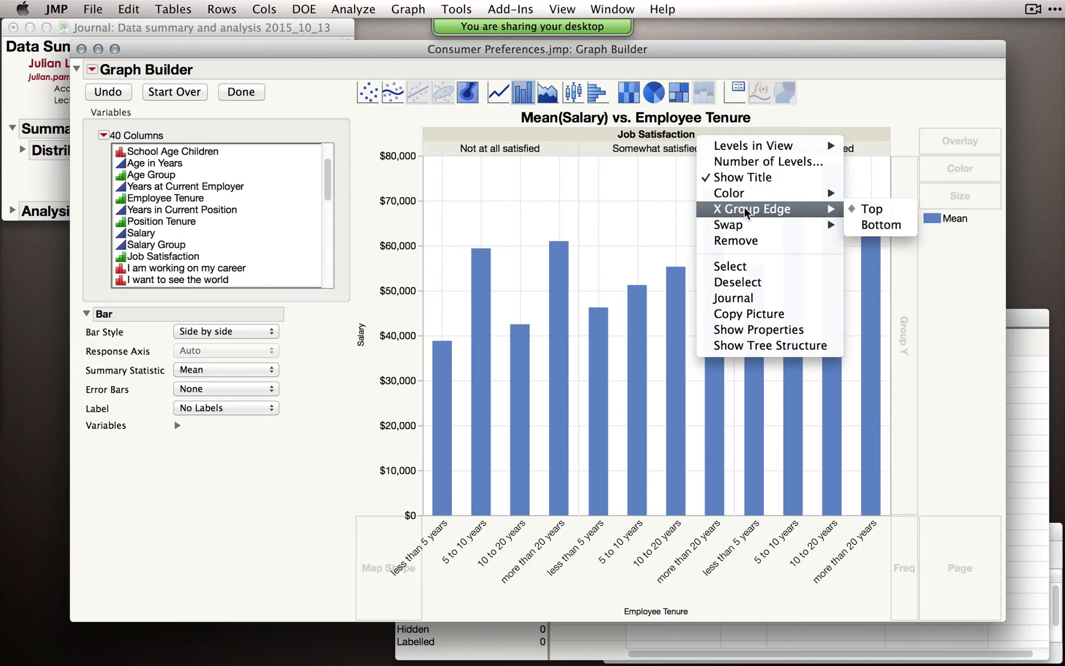
{"action": "mouse_move", "coordinate": [758, 154]}
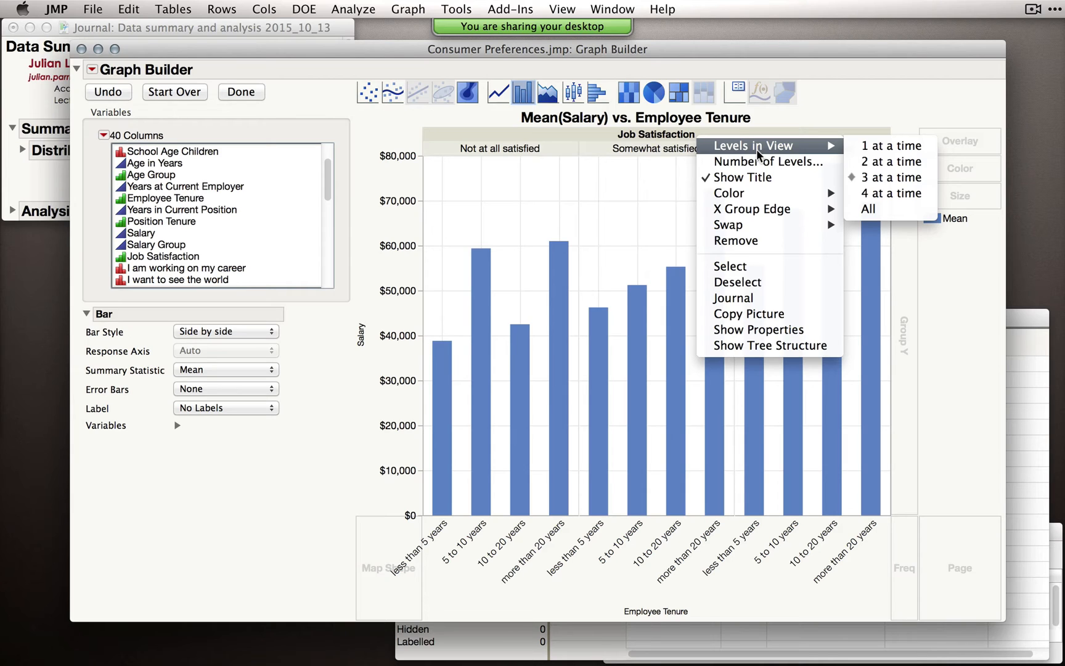
{"action": "left_click", "coordinate": [886, 149]}
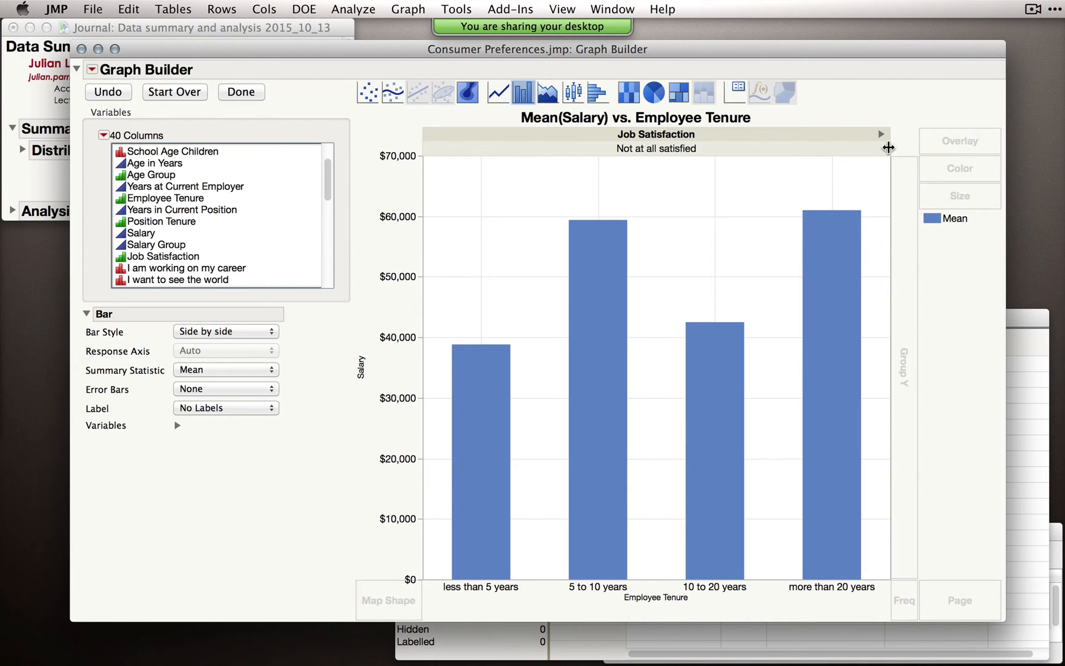
Page back and forth through the Job Satisfaction levels to compare the mean salary bars for each level.
{"action": "left_click", "coordinate": [881, 134]}
{"action": "left_click", "coordinate": [880, 134]}
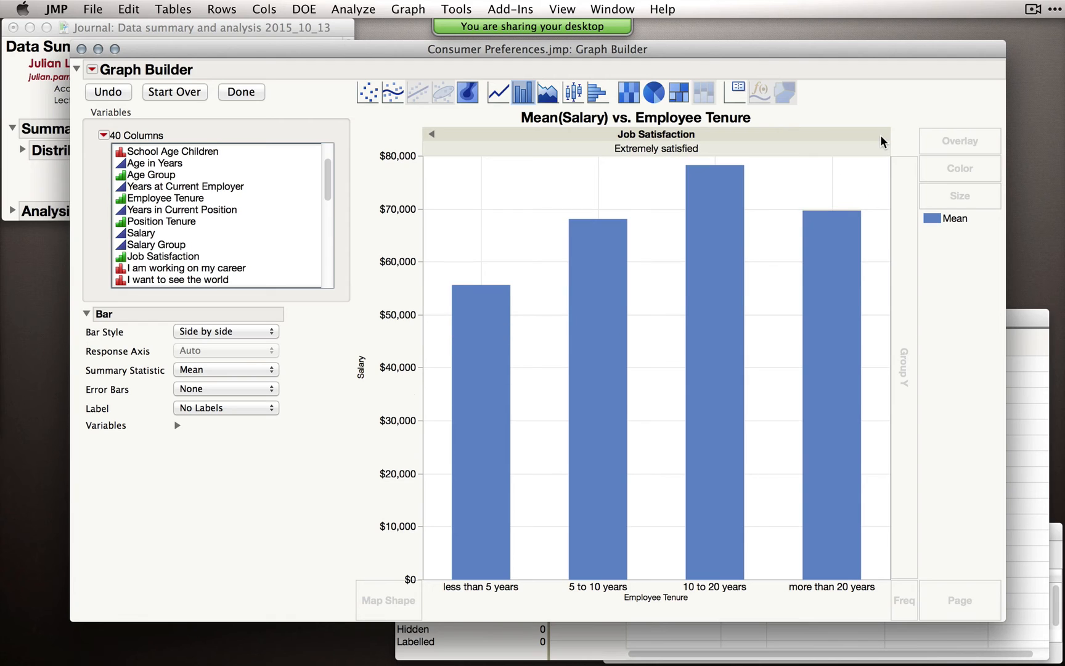
{"action": "left_click", "coordinate": [430, 137]}
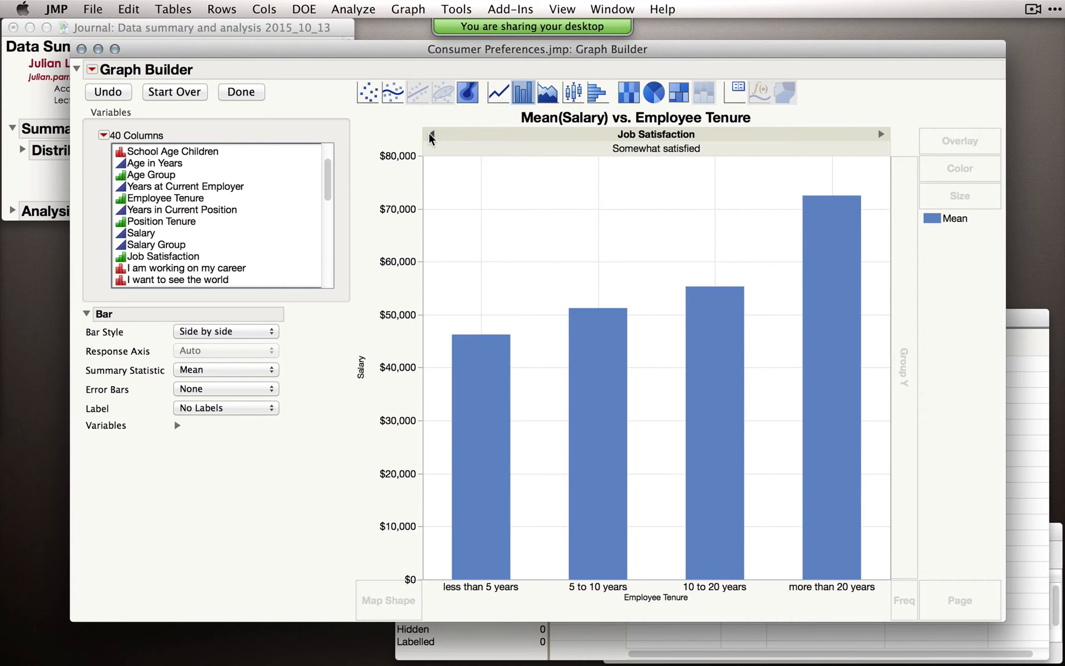
{"action": "left_click", "coordinate": [429, 136]}
{"action": "left_click", "coordinate": [881, 135]}
{"action": "left_click", "coordinate": [881, 134]}
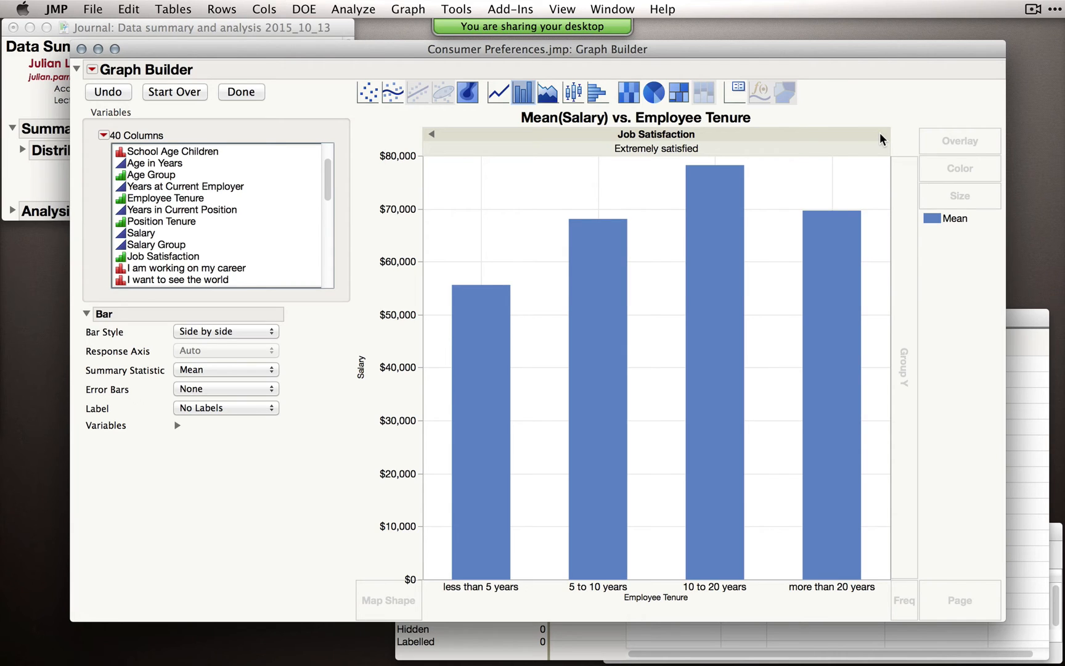
{"action": "left_click", "coordinate": [429, 136]}
{"action": "left_click", "coordinate": [430, 136]}
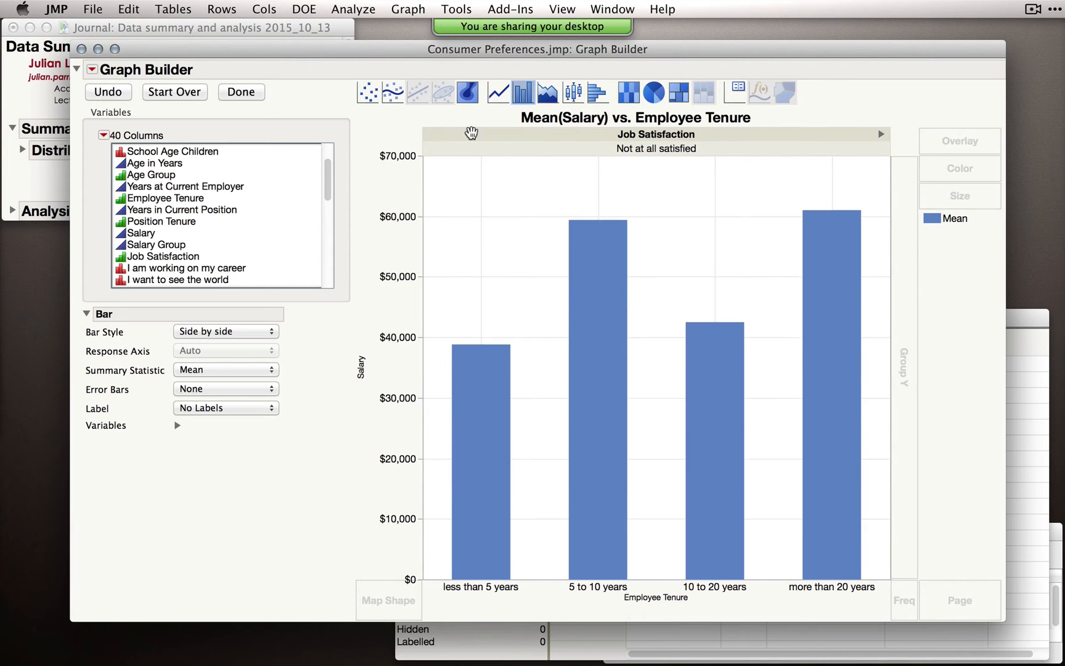
Set the Job Satisfaction levels in view to All and close the Graph Builder window.
{"action": "right_click", "coordinate": [725, 138]}
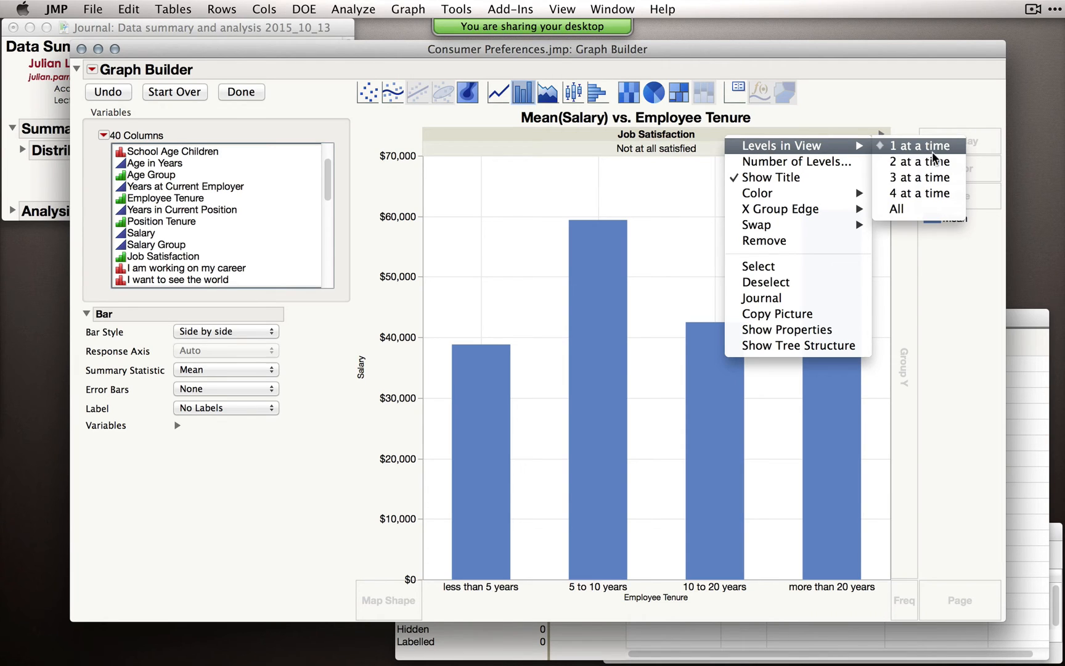
{"action": "left_click", "coordinate": [903, 209]}
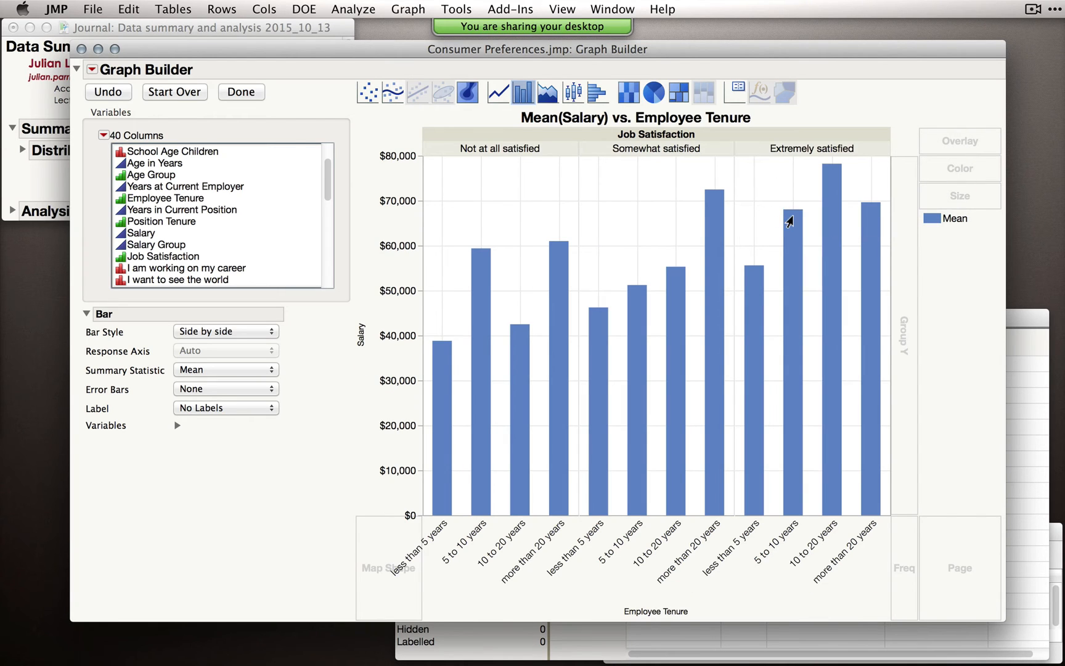
{"action": "mouse_move", "coordinate": [792, 227]}
{"action": "left_click", "coordinate": [81, 48]}
Close the four-row summary table, and reposition and widen the Consumer Preferences table with its first columns in view.
{"action": "left_click_drag", "start_coordinate": [256, 66], "coordinate": [312, 64]}
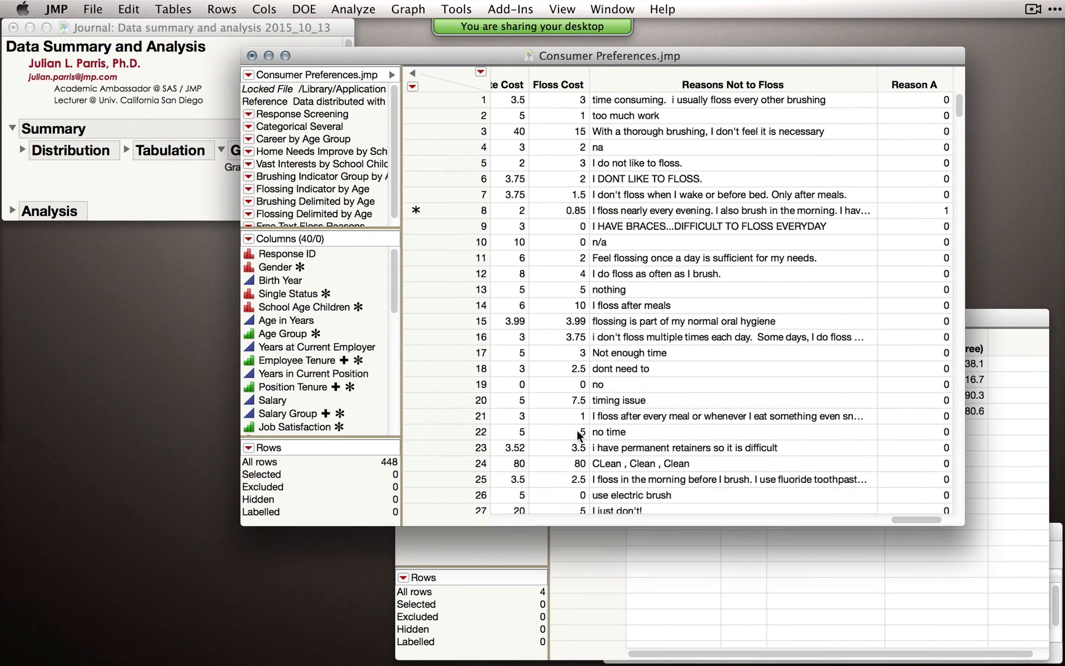
{"action": "left_click_drag", "start_coordinate": [912, 517], "coordinate": [446, 519]}
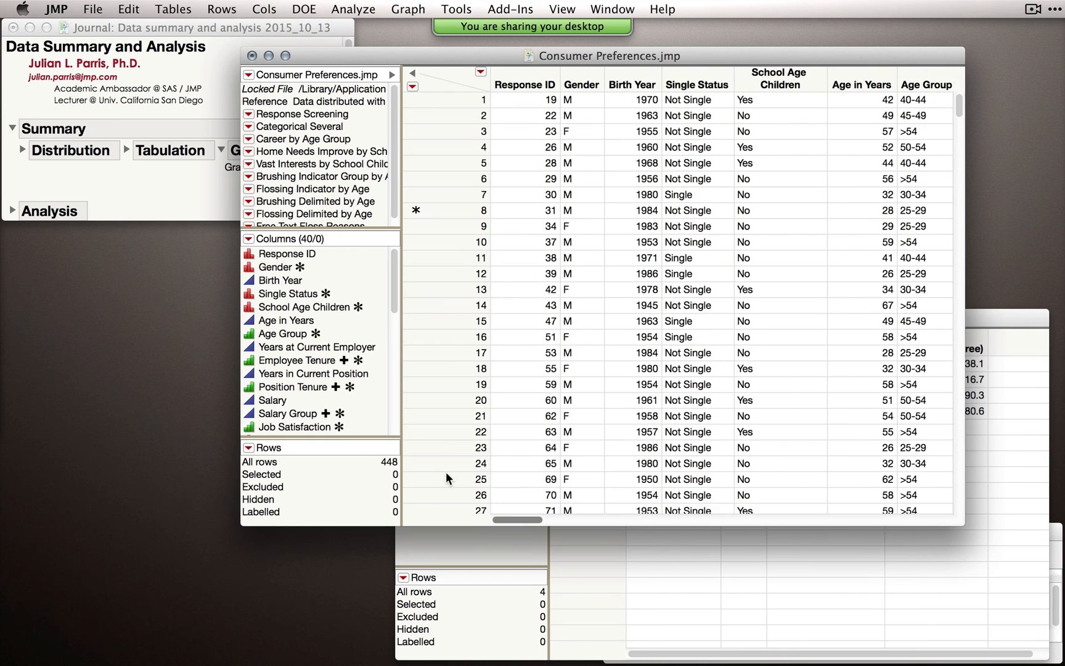
{"action": "left_click", "coordinate": [728, 585]}
{"action": "left_click", "coordinate": [407, 317]}
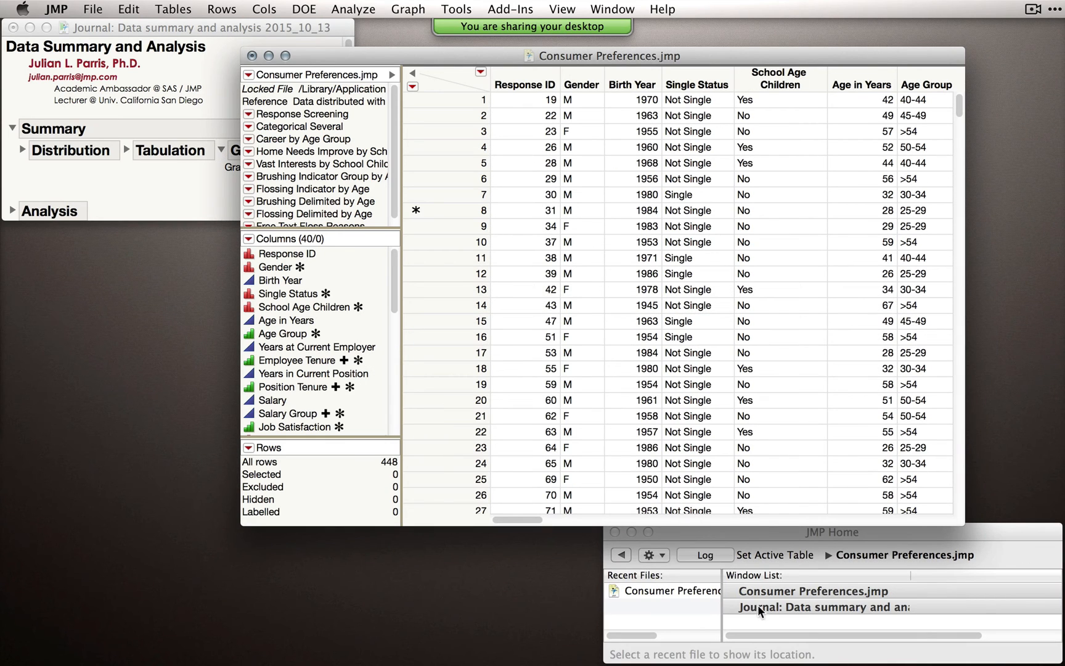
{"action": "left_click_drag", "start_coordinate": [324, 58], "coordinate": [271, 64]}
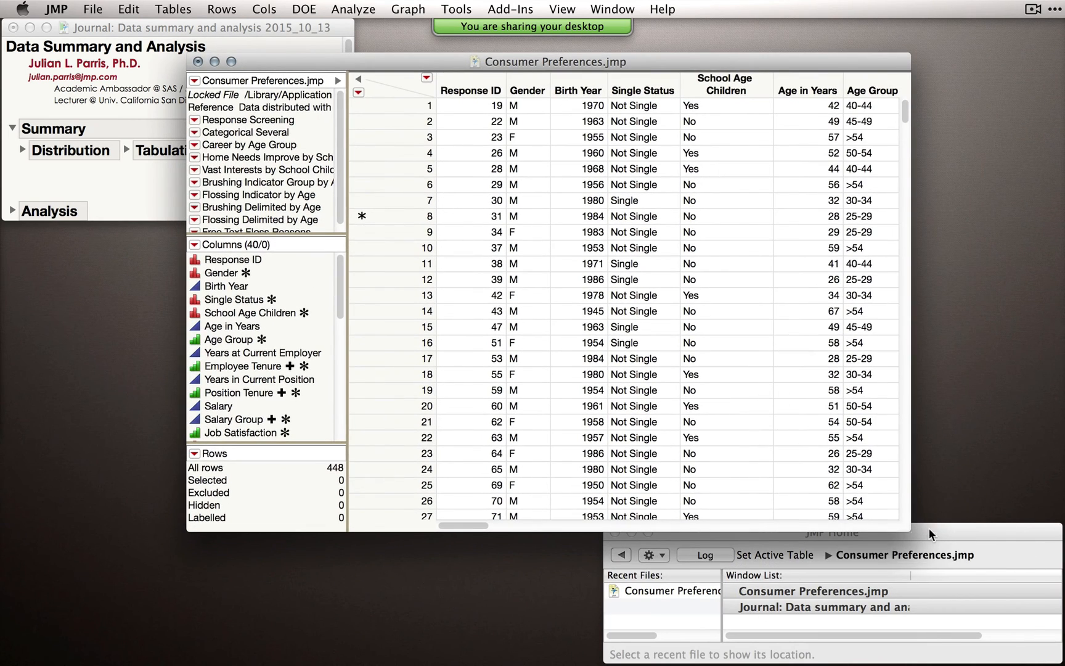
{"action": "left_click_drag", "start_coordinate": [933, 523], "coordinate": [992, 498]}
Collapse the journal's Graphing and Summary sections, expand Analysis, and enlarge the journal window to fit its outline.
{"action": "left_click", "coordinate": [161, 187]}
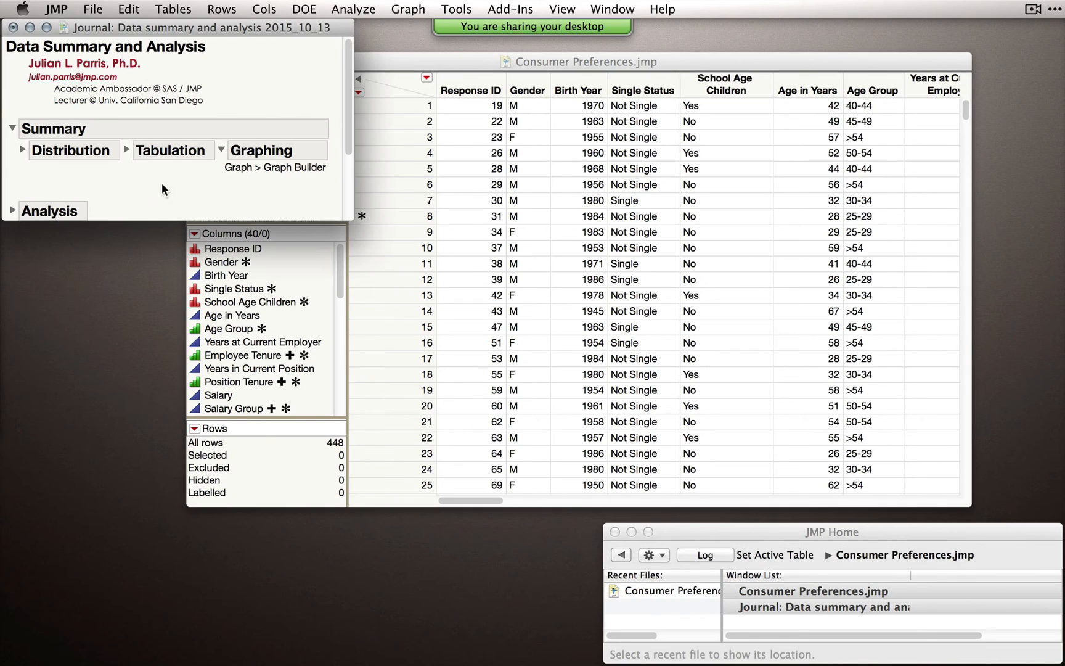
{"action": "left_click", "coordinate": [219, 151]}
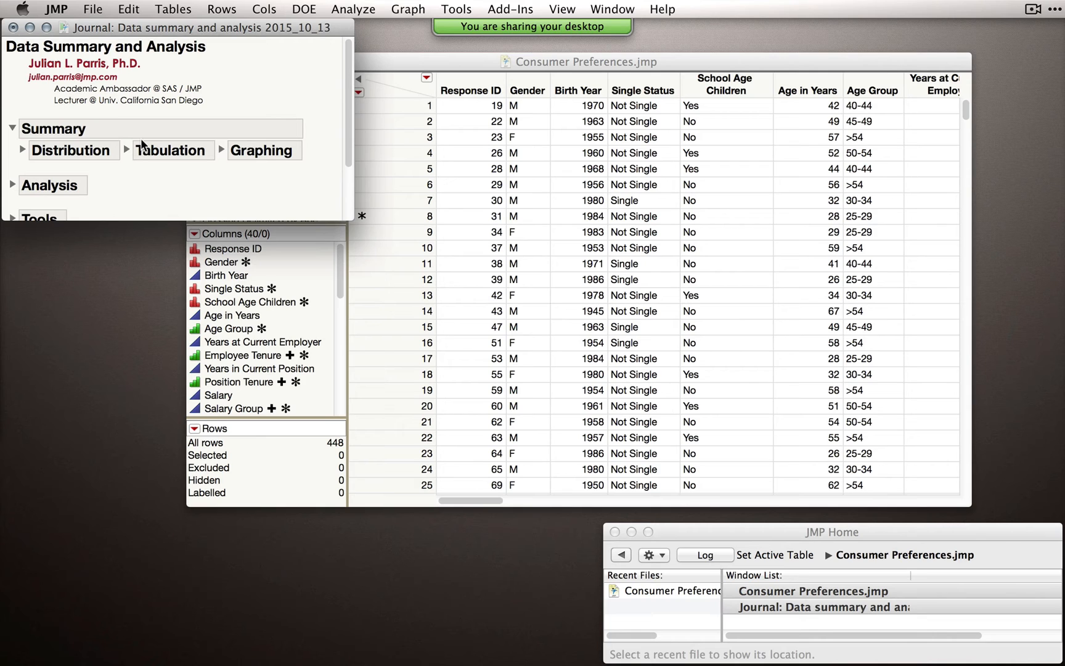
{"action": "left_click", "coordinate": [13, 130]}
{"action": "left_click", "coordinate": [11, 164]}
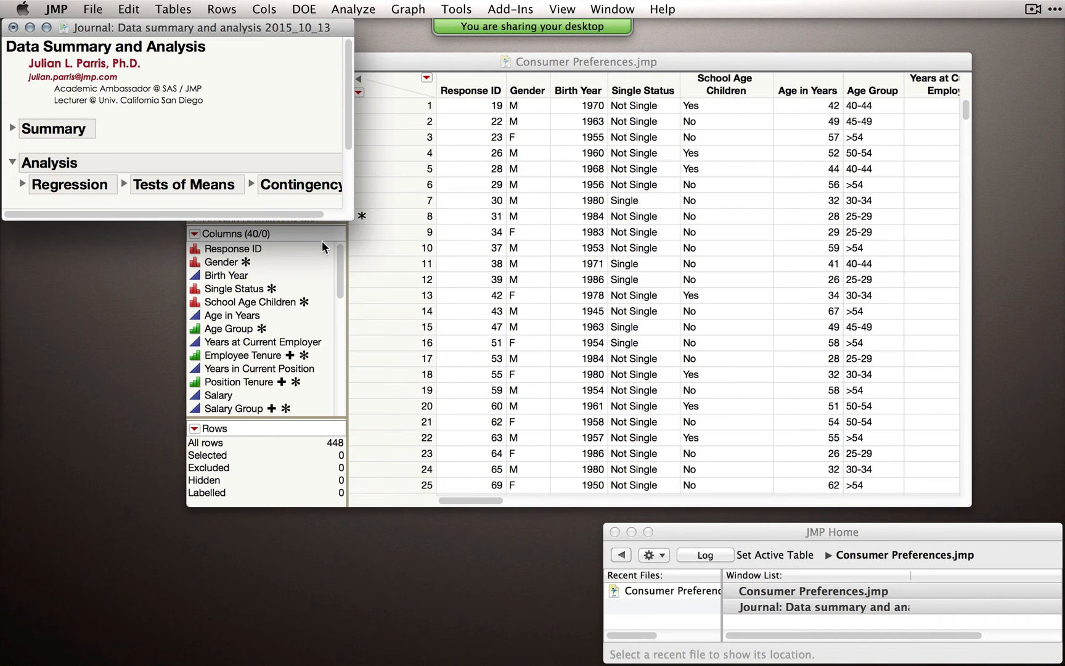
{"action": "left_click_drag", "start_coordinate": [352, 218], "coordinate": [374, 301]}
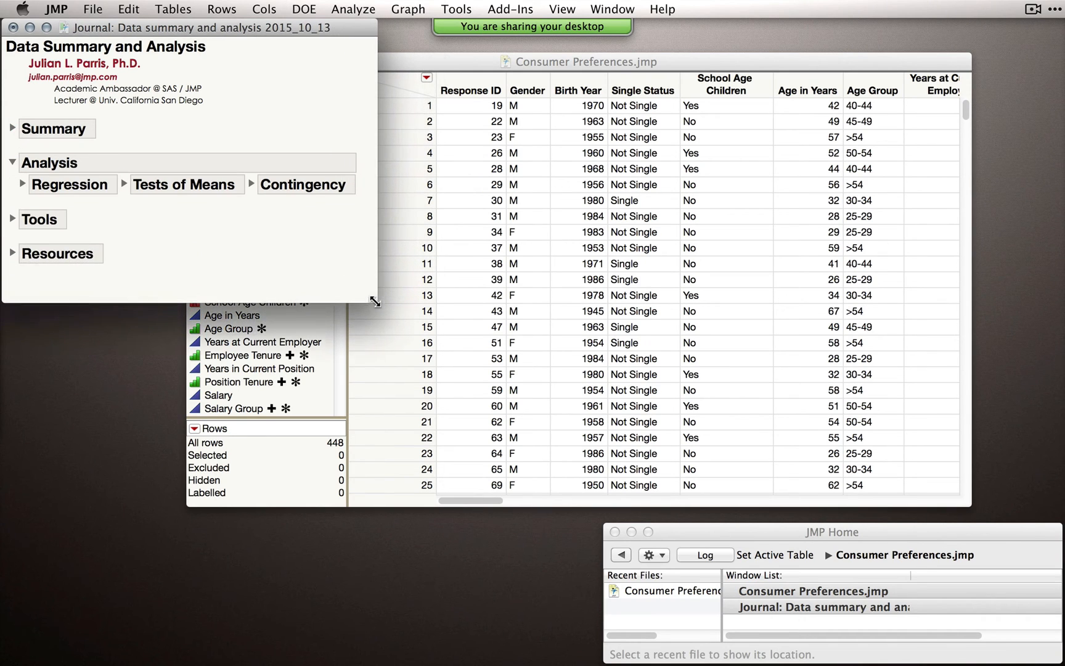
Expand the Regression and Simple Regression topics in the journal, with the window widened for the outline.
{"action": "left_click", "coordinate": [23, 185]}
{"action": "left_click_drag", "start_coordinate": [369, 296], "coordinate": [427, 311]}
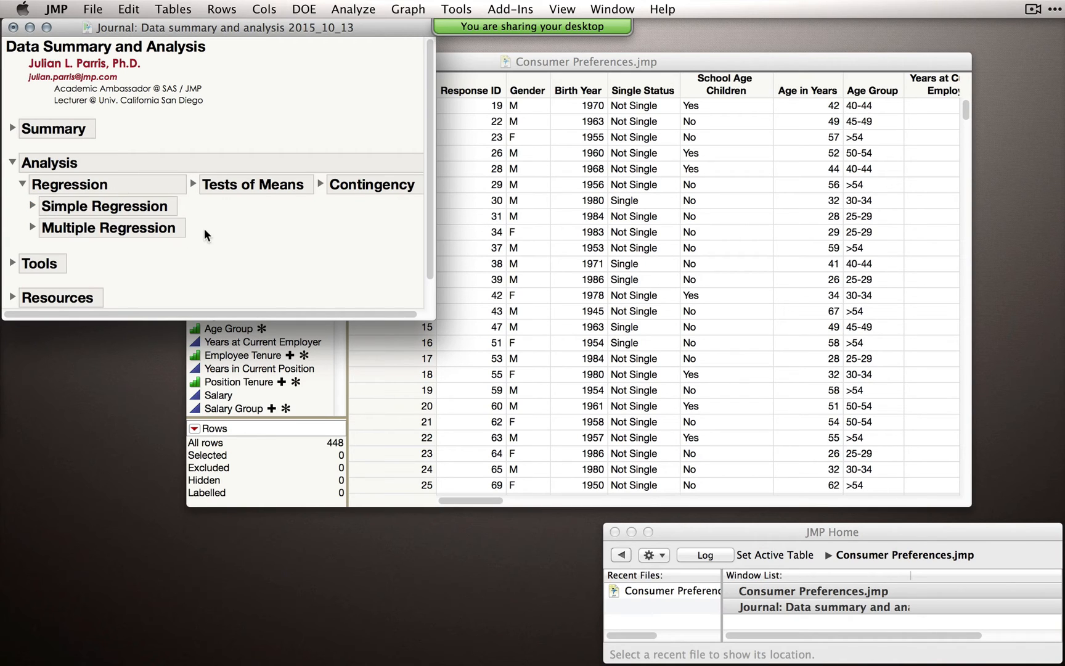
{"action": "left_click", "coordinate": [32, 206]}
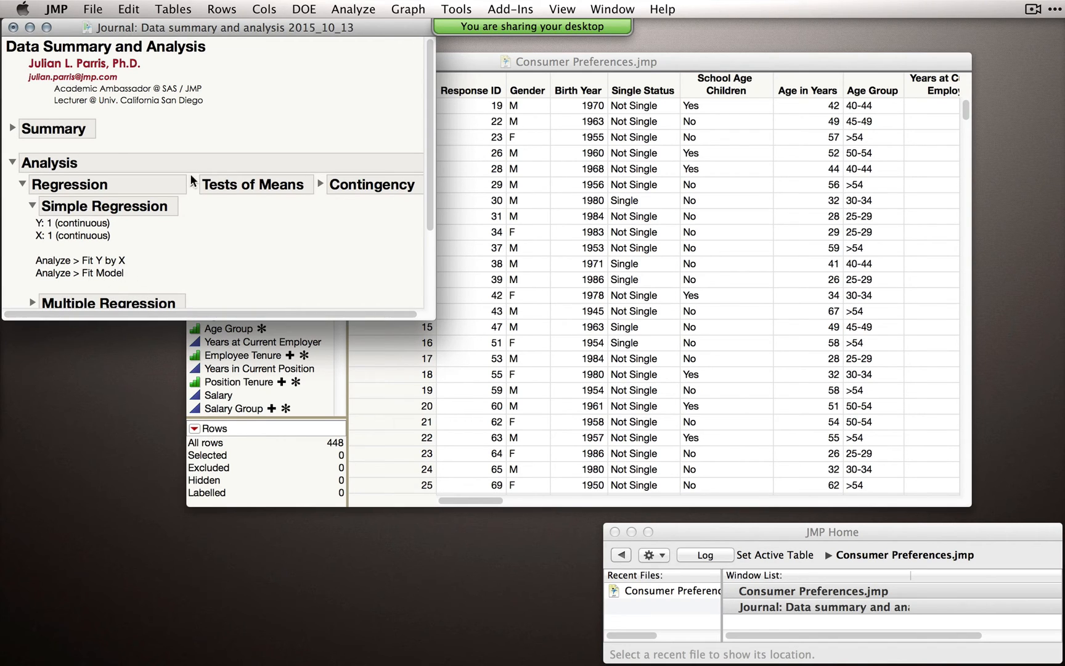
Open a new Graph Builder for the Consumer Preferences table and place its window beside the Simple Regression notes.
{"action": "left_click", "coordinate": [407, 9]}
{"action": "left_click", "coordinate": [414, 28]}
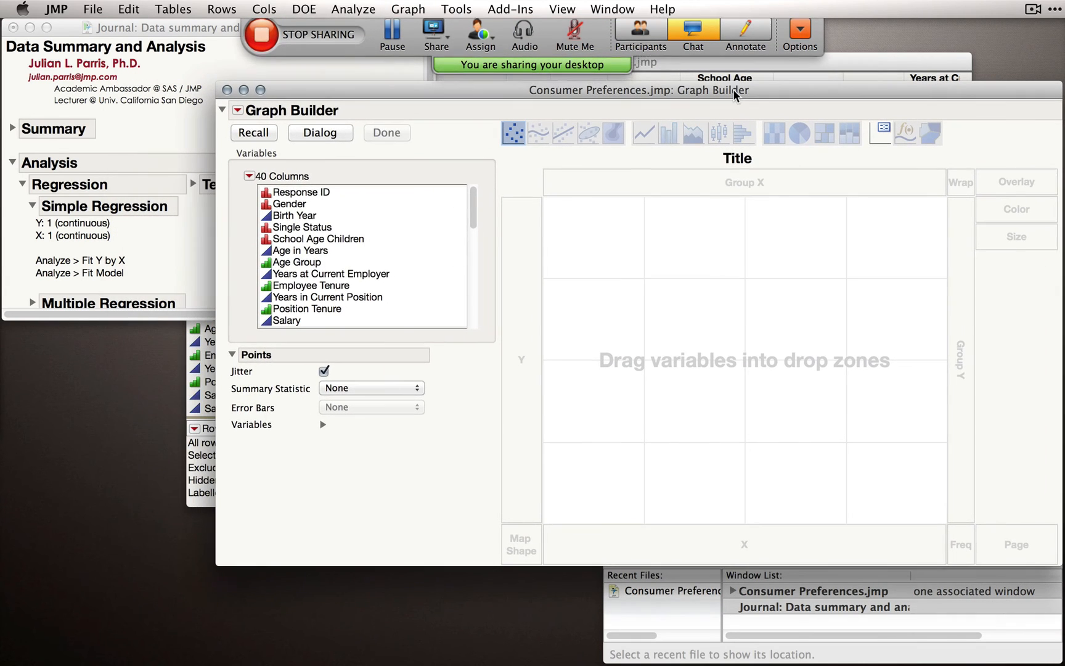
{"action": "left_click_drag", "start_coordinate": [468, 90], "coordinate": [551, 66]}
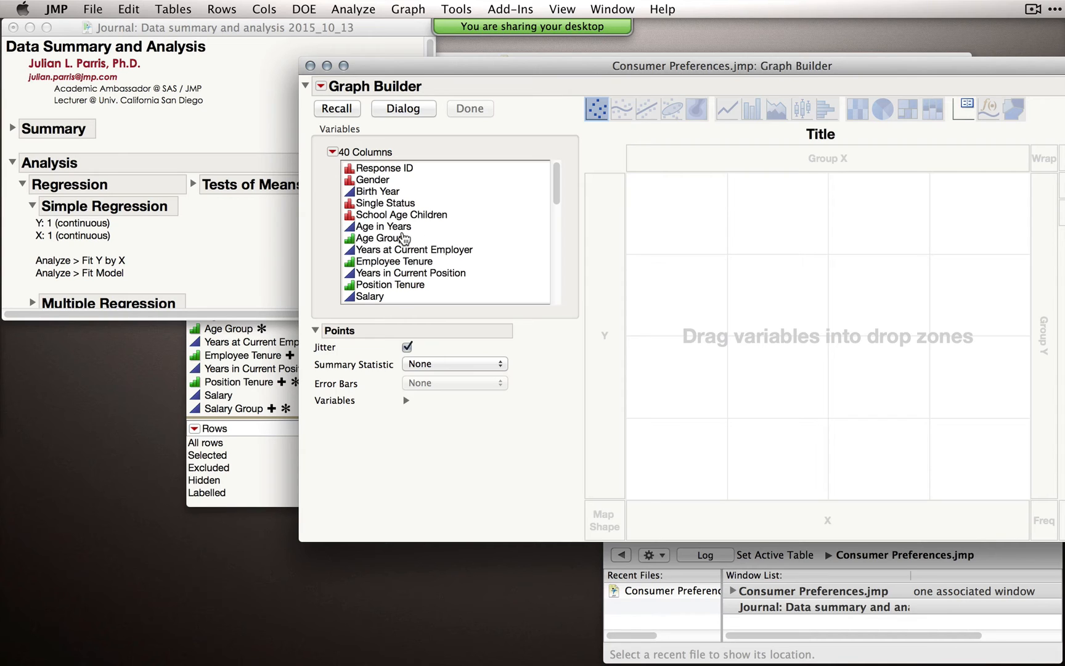
Filter the Graph Builder column list to continuous numeric variables by excluding character, nominal and ordinal columns.
{"action": "left_click", "coordinate": [332, 152]}
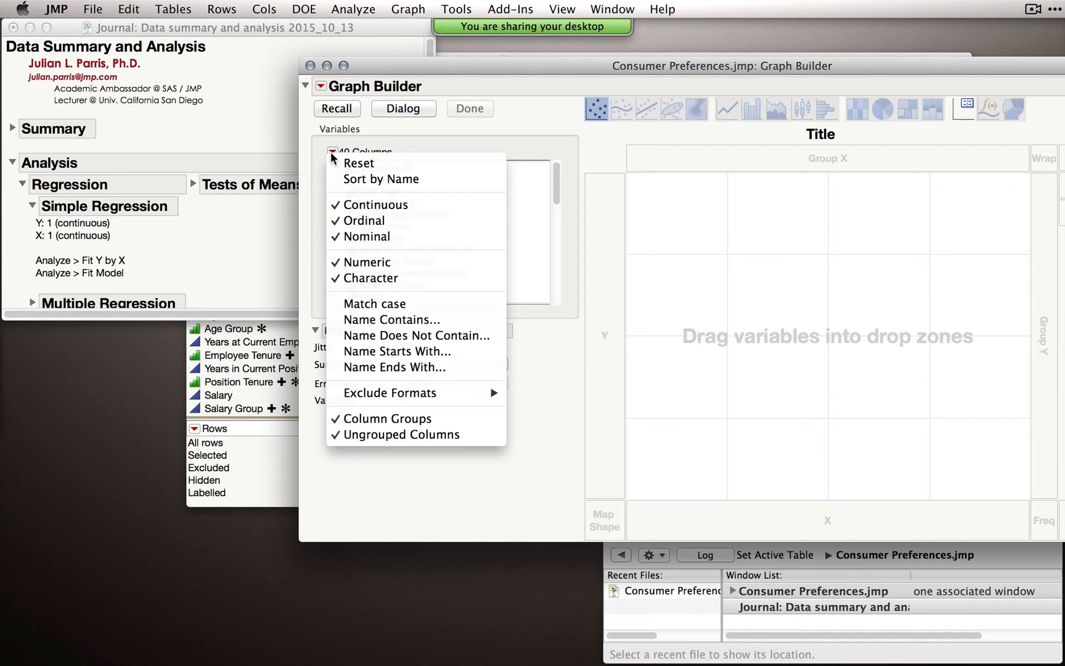
{"action": "left_click", "coordinate": [371, 278]}
{"action": "left_click", "coordinate": [331, 152]}
{"action": "left_click", "coordinate": [357, 237]}
{"action": "left_click", "coordinate": [331, 152]}
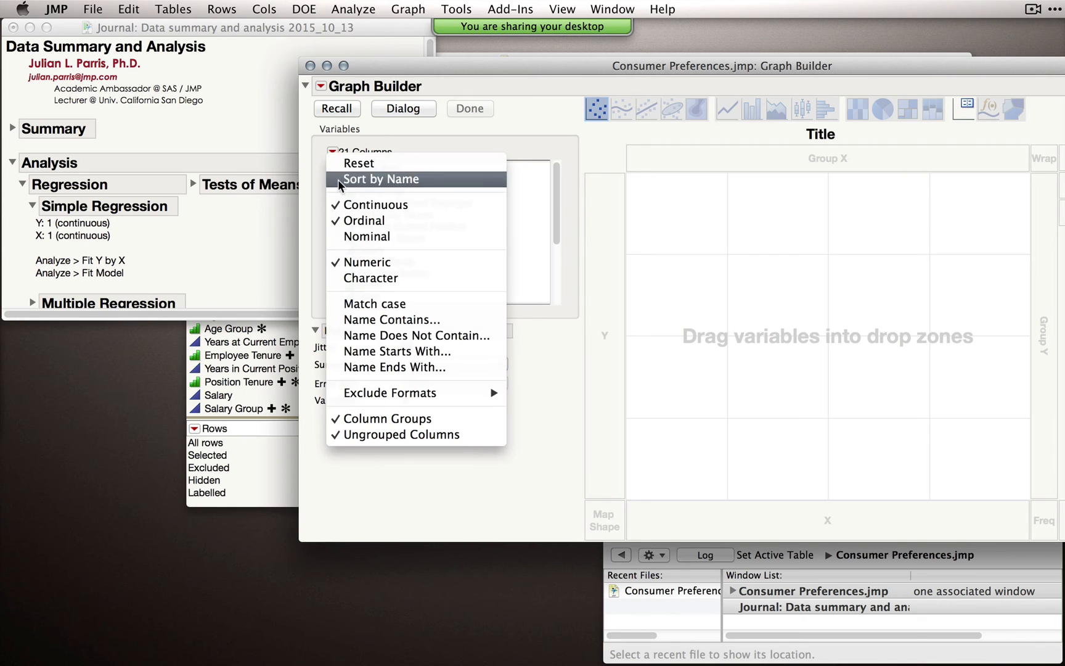
{"action": "left_click", "coordinate": [372, 222]}
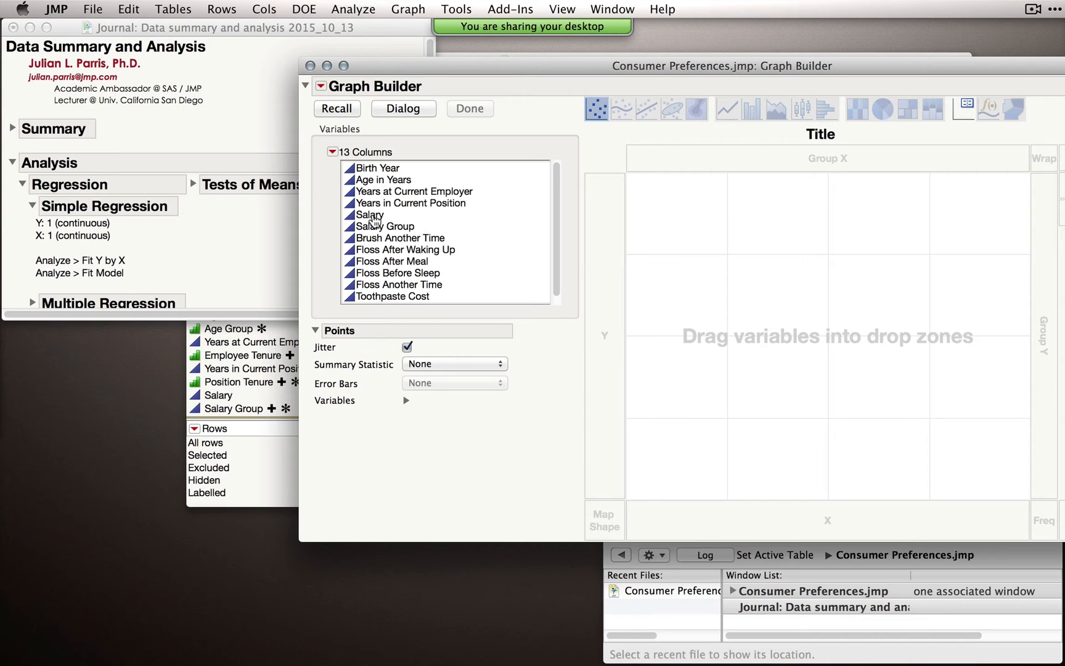
Plot Salary against Age in Years with a line of fit instead of the smoother, and finish the graph.
{"action": "left_click_drag", "start_coordinate": [372, 217], "coordinate": [529, 259]}
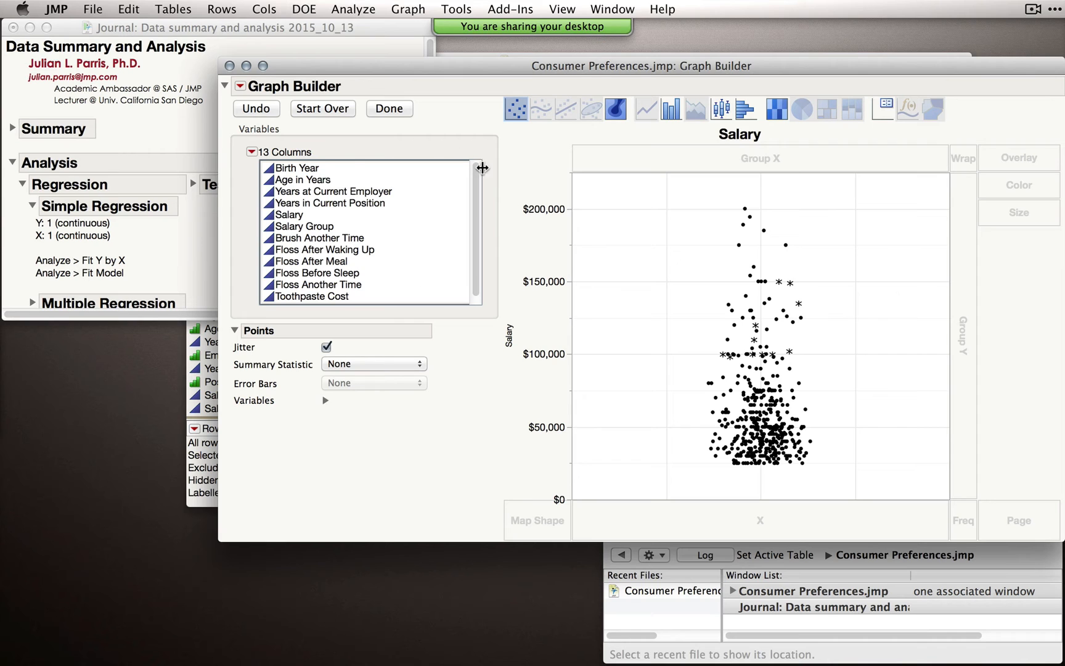
{"action": "left_click_drag", "start_coordinate": [325, 183], "coordinate": [730, 510]}
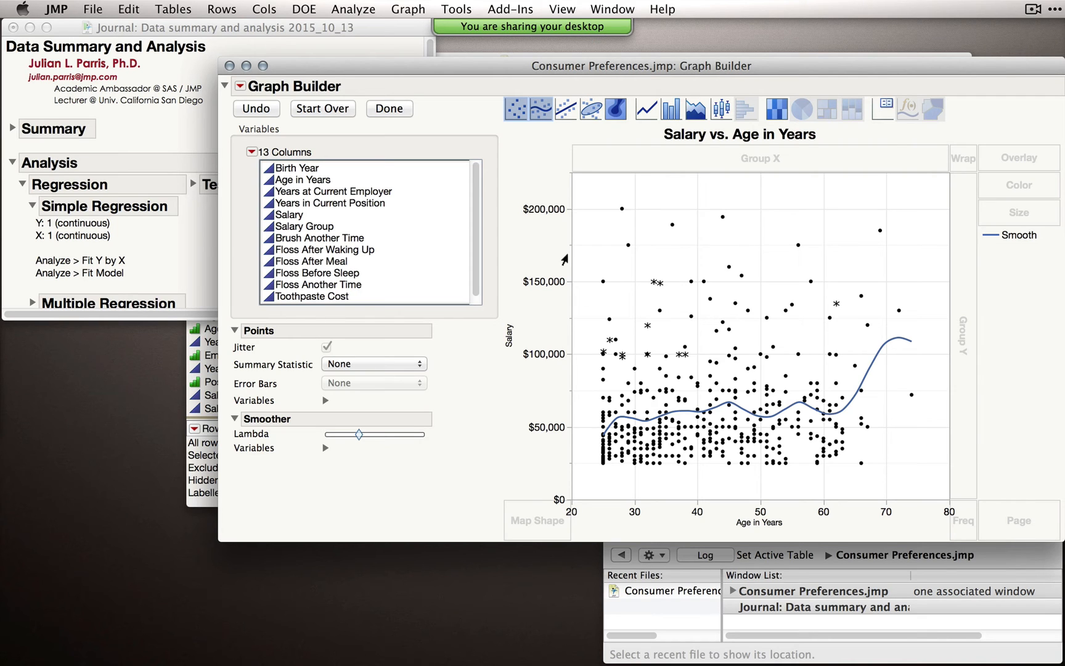
{"action": "left_click_drag", "start_coordinate": [635, 68], "coordinate": [650, 65]}
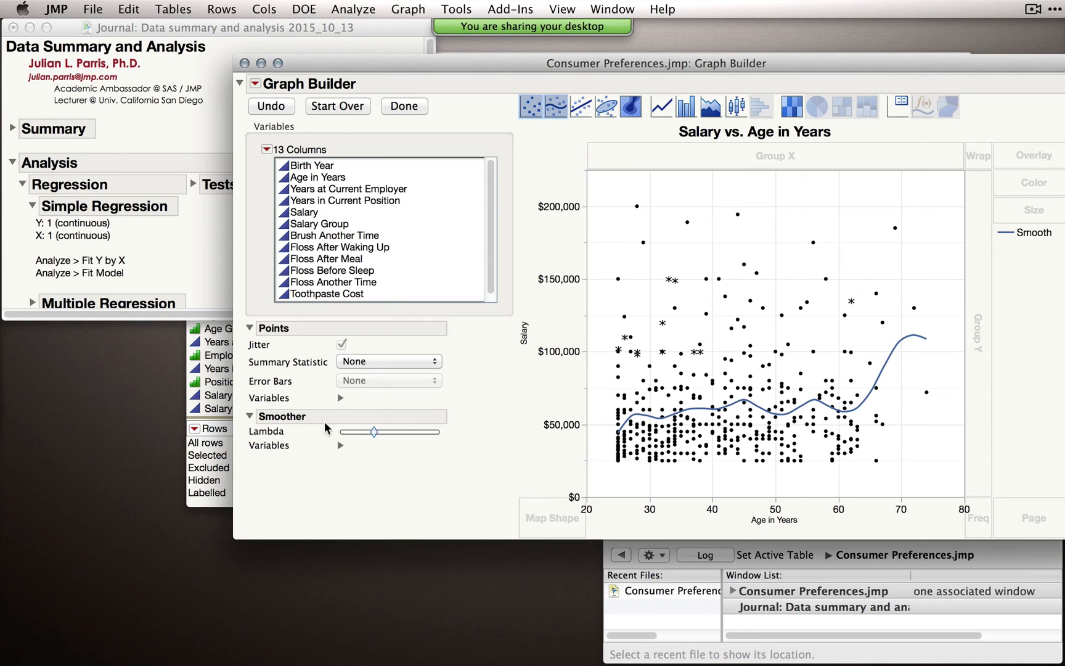
{"action": "left_click", "coordinate": [581, 109]}
{"action": "left_click", "coordinate": [390, 109]}
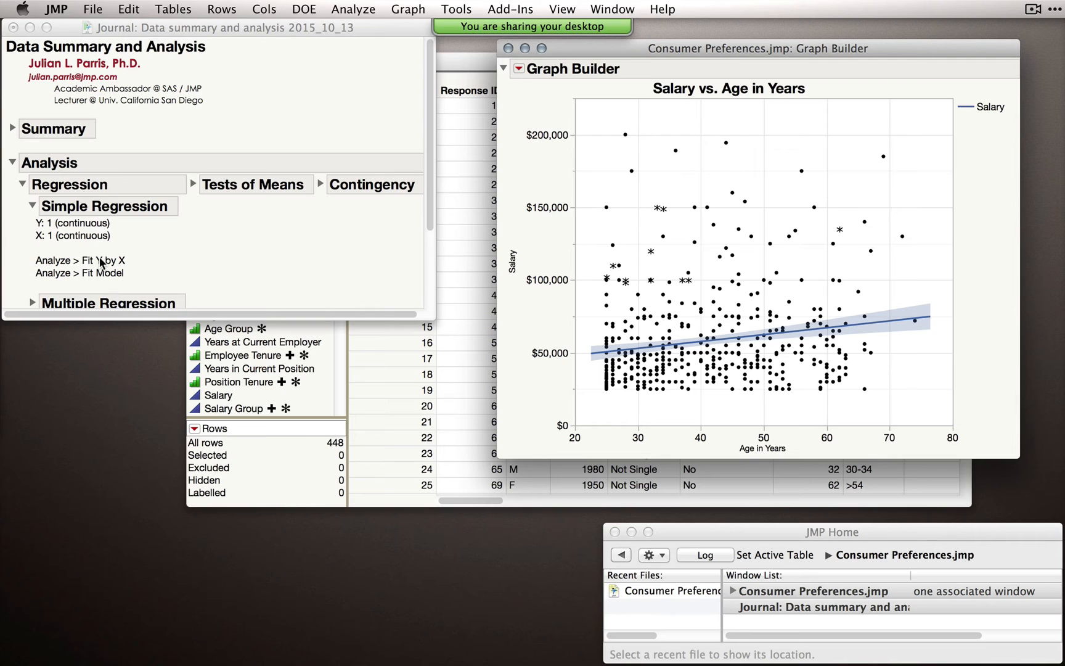
Run a Fit Y by X analysis with Salary as the Y response and Age in Years as the X factor.
{"action": "left_click", "coordinate": [350, 10]}
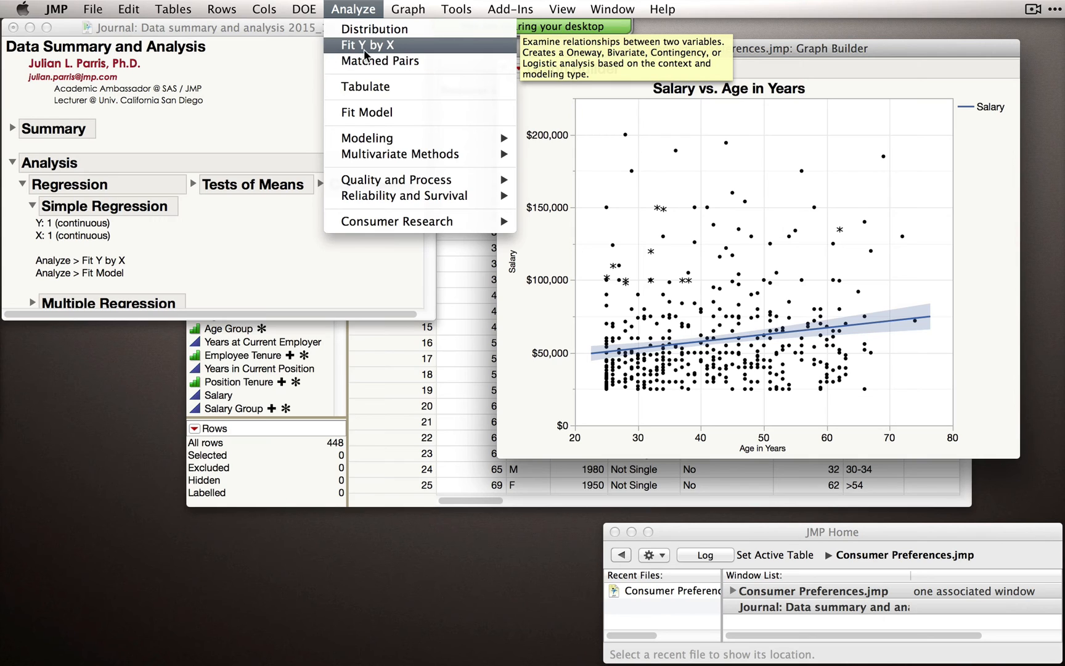
{"action": "left_click", "coordinate": [400, 48]}
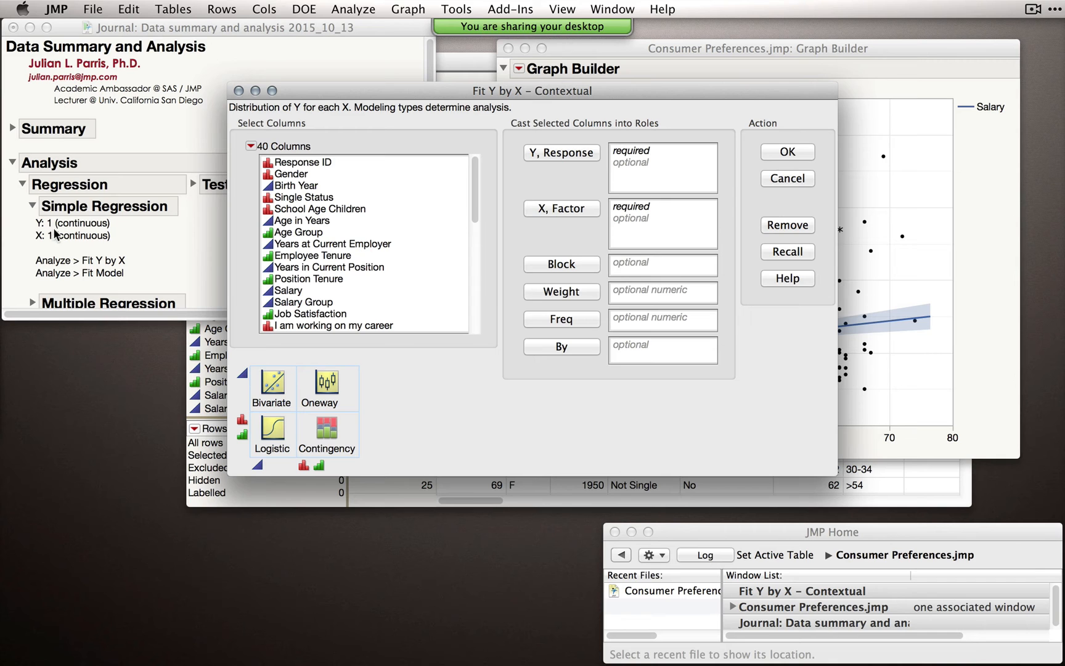
{"action": "left_click_drag", "start_coordinate": [480, 90], "coordinate": [453, 150]}
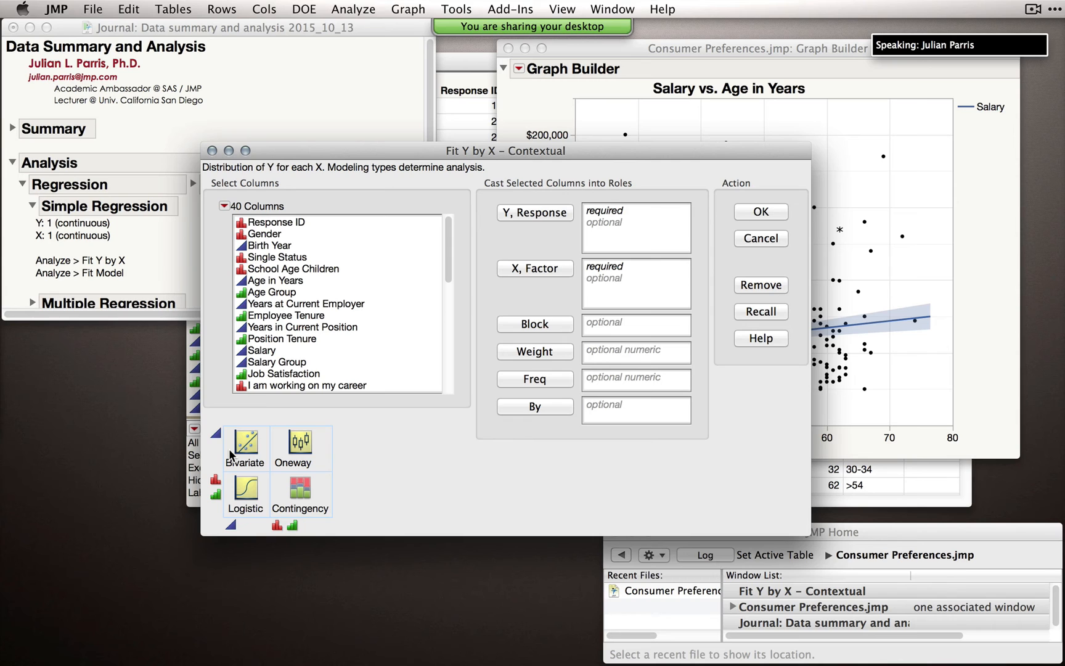
{"action": "left_click_drag", "start_coordinate": [626, 146], "coordinate": [616, 155]}
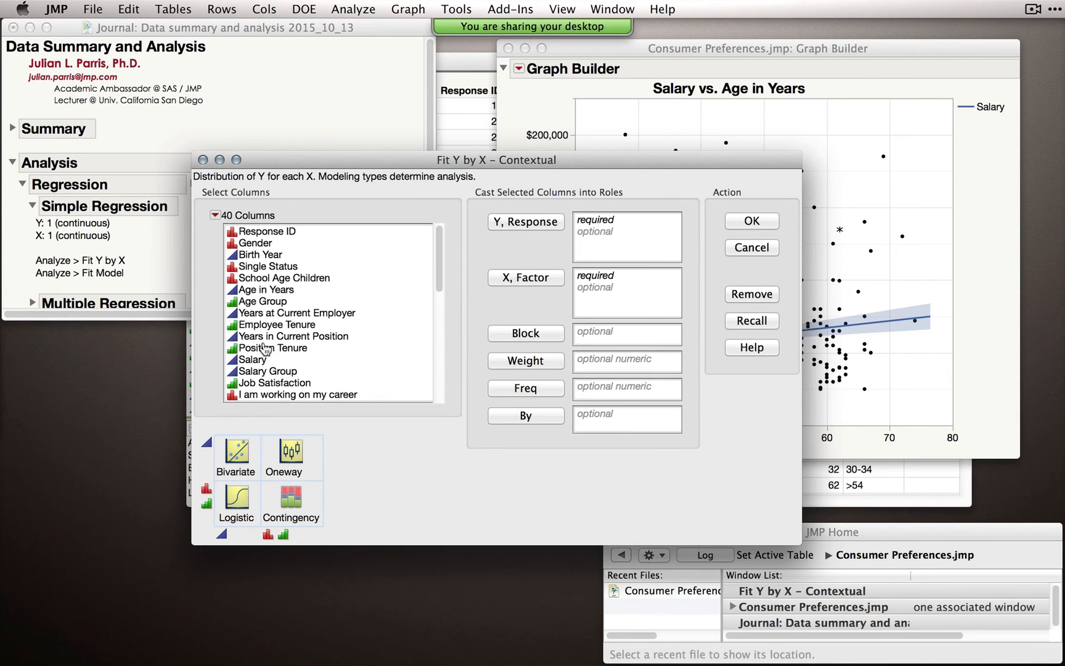
{"action": "left_click", "coordinate": [255, 361]}
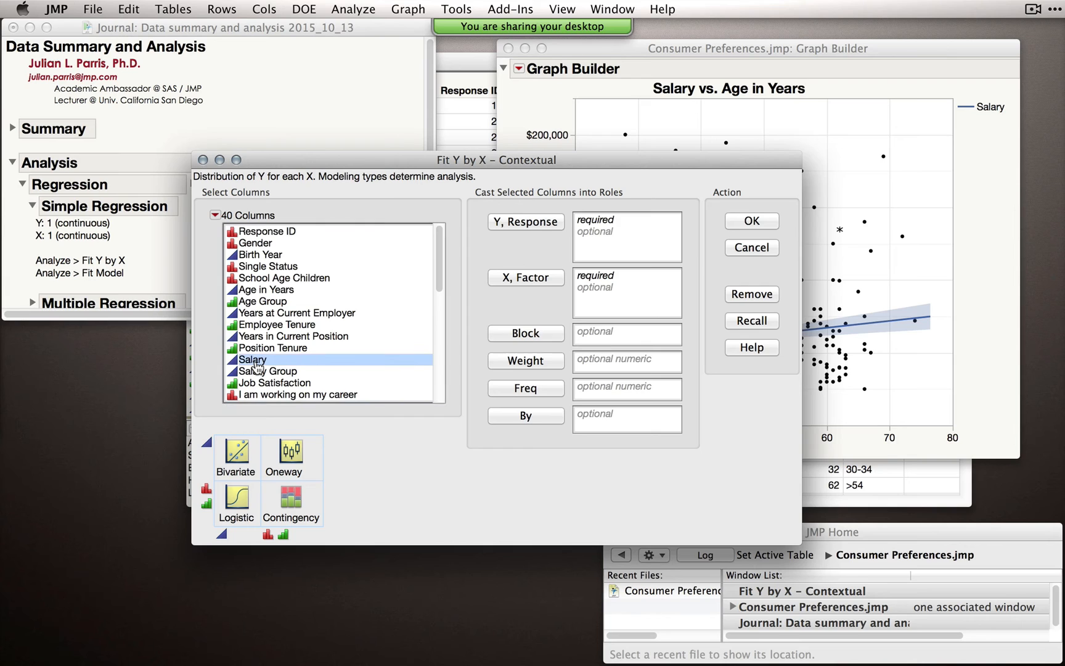
{"action": "left_click", "coordinate": [523, 225]}
{"action": "left_click", "coordinate": [248, 292]}
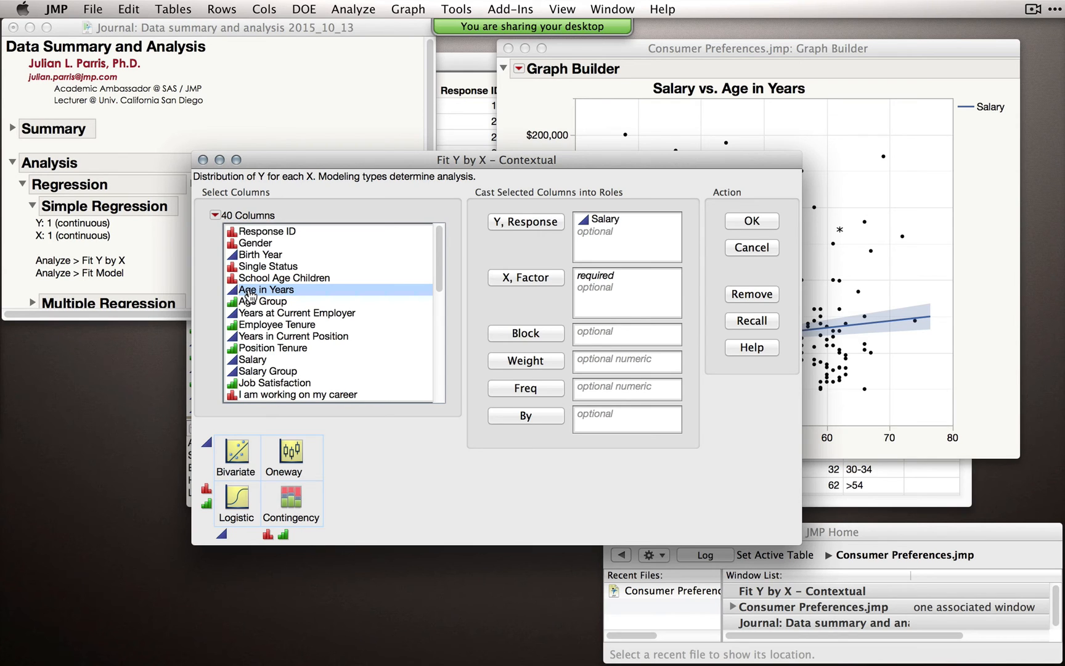
{"action": "left_click_drag", "start_coordinate": [250, 294], "coordinate": [624, 301]}
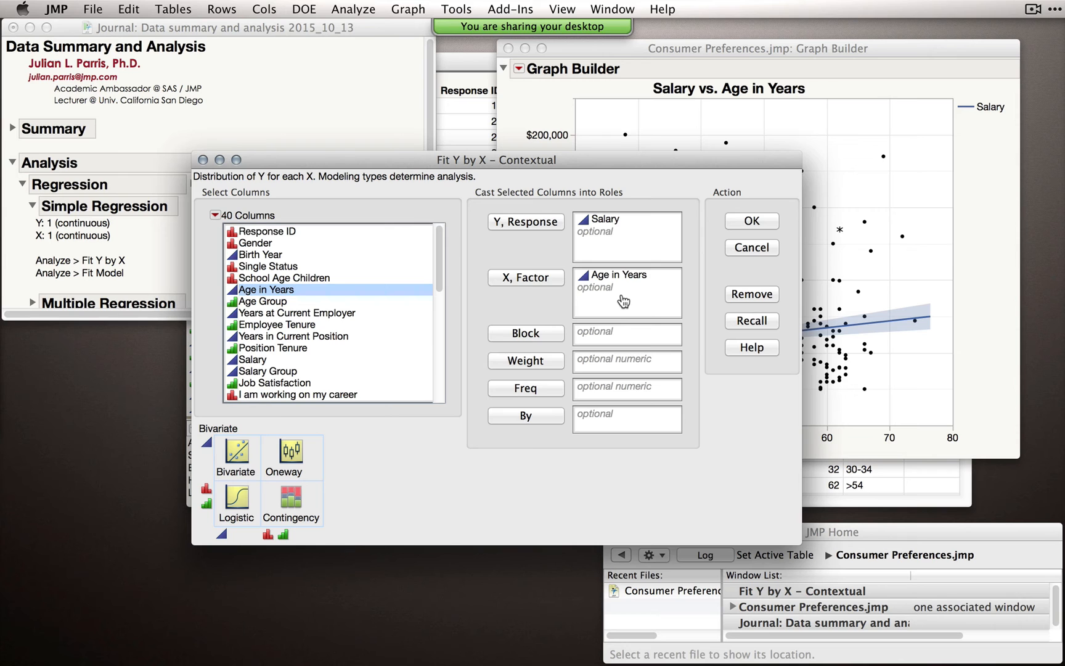
{"action": "left_click", "coordinate": [752, 222]}
Arrange the Bivariate Fit report and the Graph Builder window side by side for comparison.
{"action": "left_click_drag", "start_coordinate": [404, 106], "coordinate": [368, 49]}
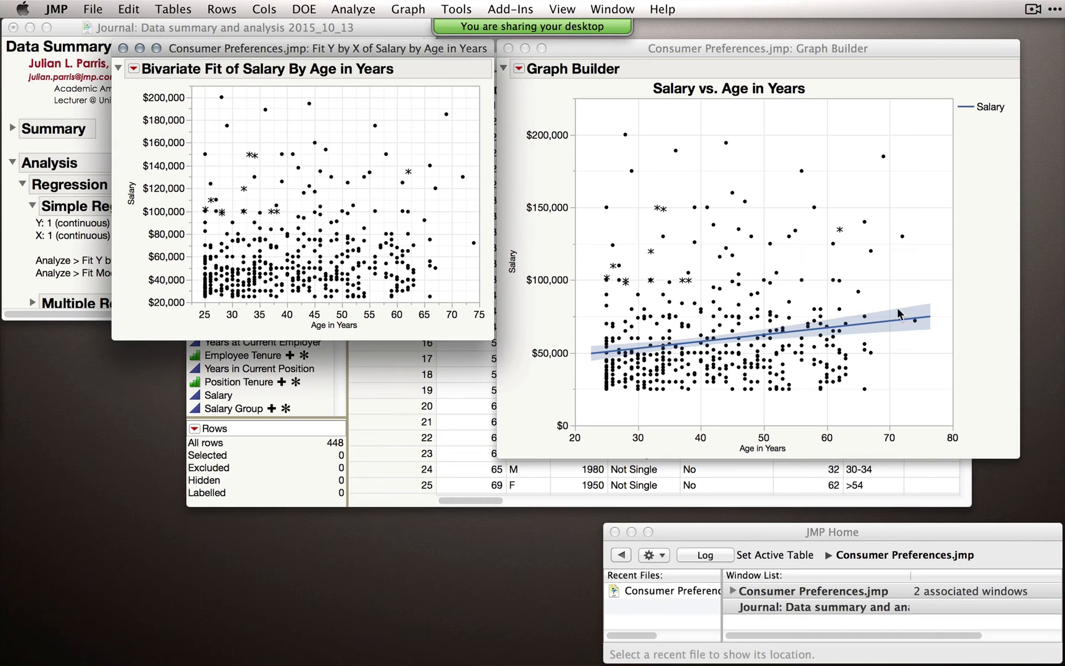
{"action": "left_click_drag", "start_coordinate": [736, 56], "coordinate": [769, 52]}
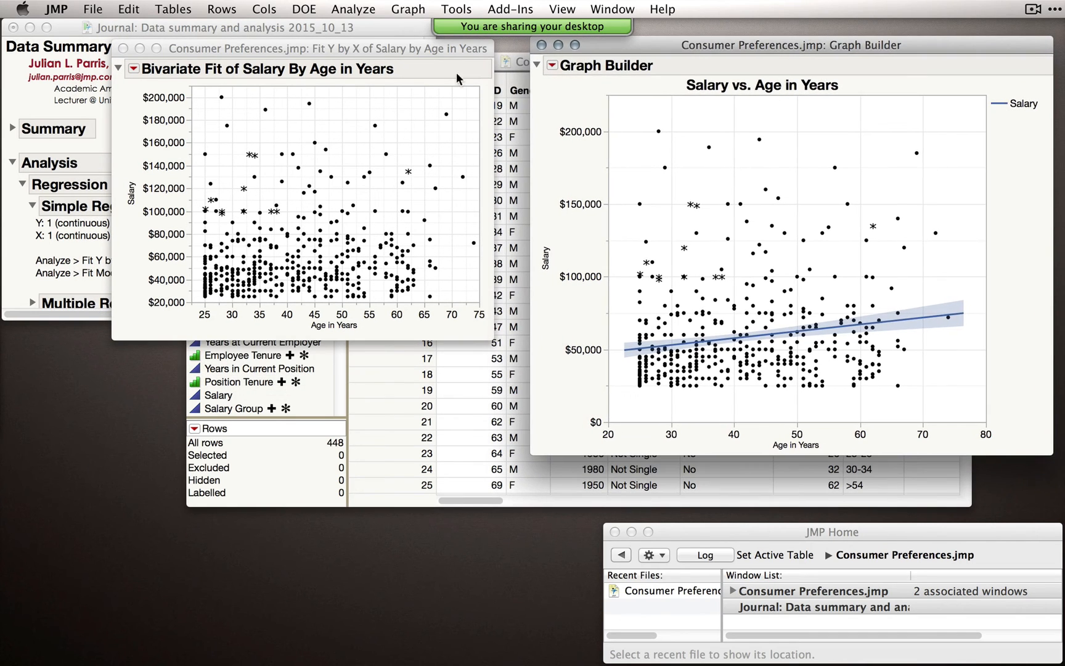
{"action": "left_click_drag", "start_coordinate": [421, 52], "coordinate": [436, 56]}
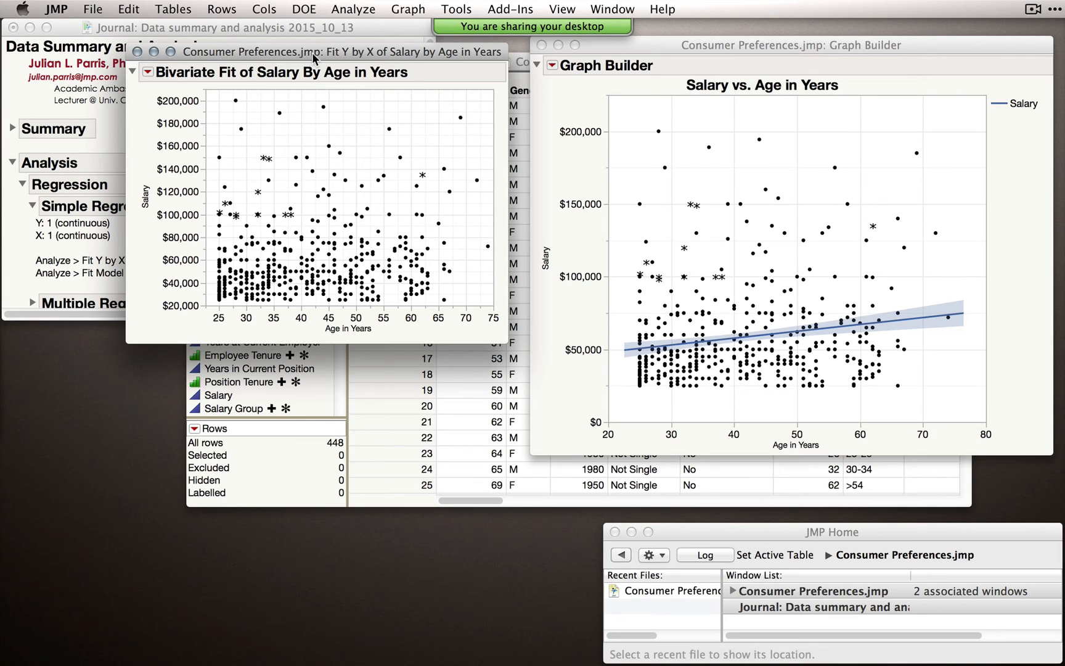
{"action": "left_click_drag", "start_coordinate": [316, 52], "coordinate": [321, 45]}
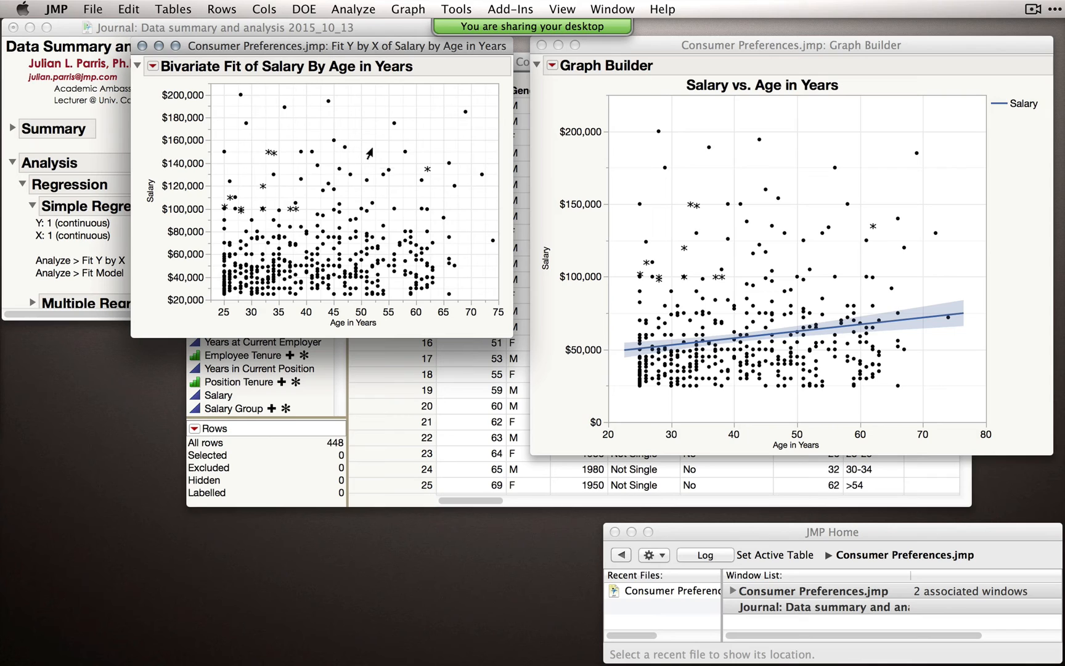
{"action": "mouse_move", "coordinate": [369, 154]}
{"action": "left_click_drag", "start_coordinate": [227, 53], "coordinate": [240, 51]}
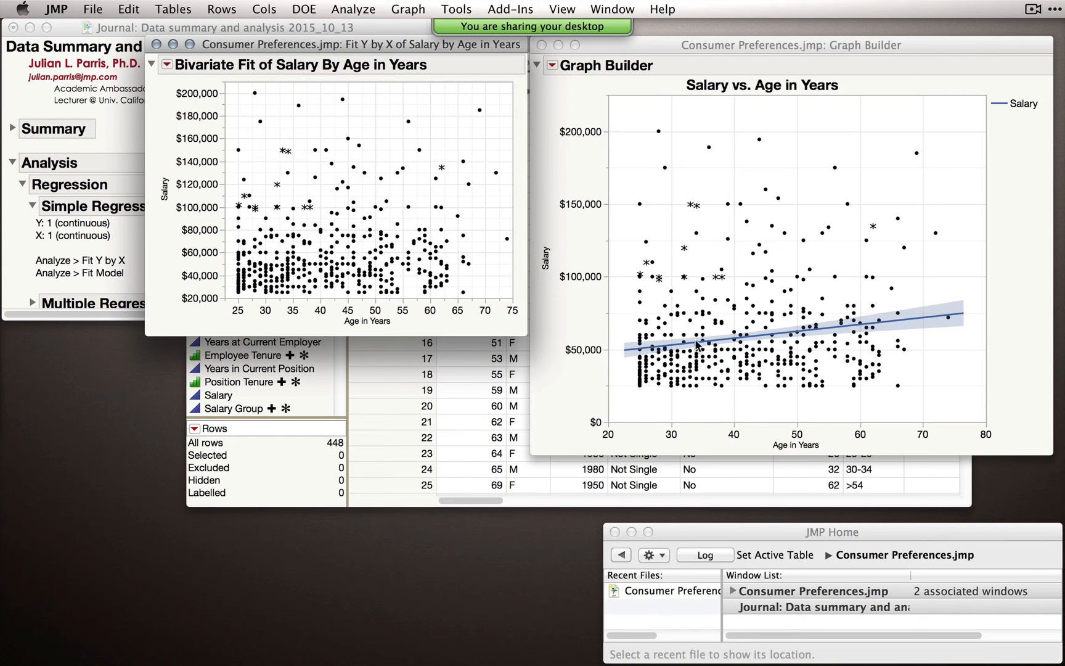
Add a Fit Line to the bivariate plot of Salary by Age in Years and examine its equation.
{"action": "left_click", "coordinate": [168, 65]}
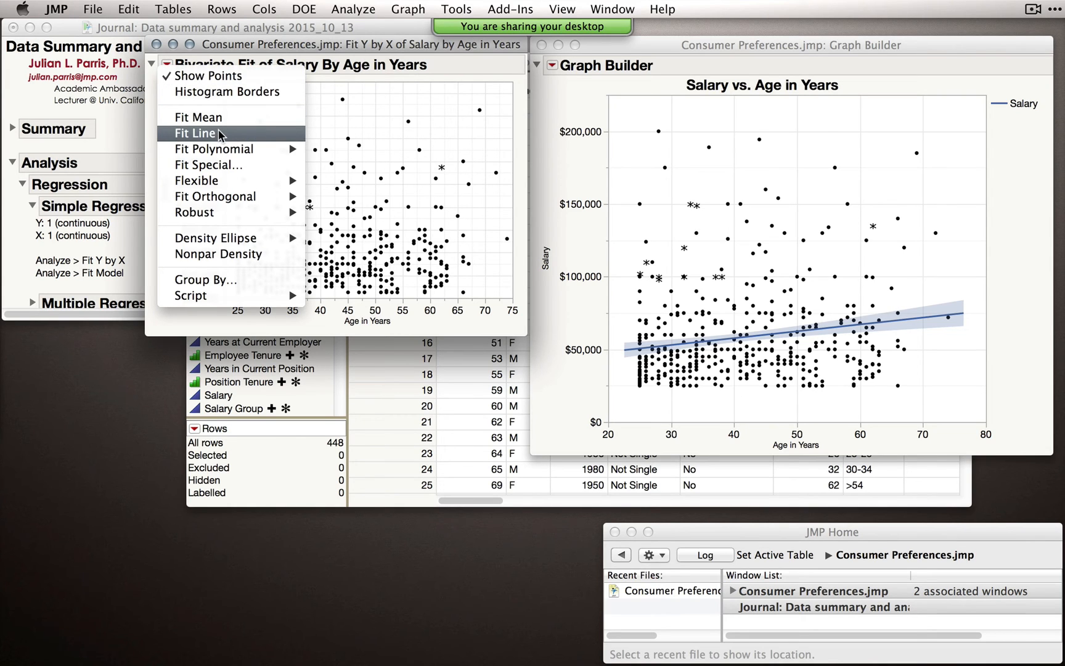
{"action": "mouse_move", "coordinate": [231, 154]}
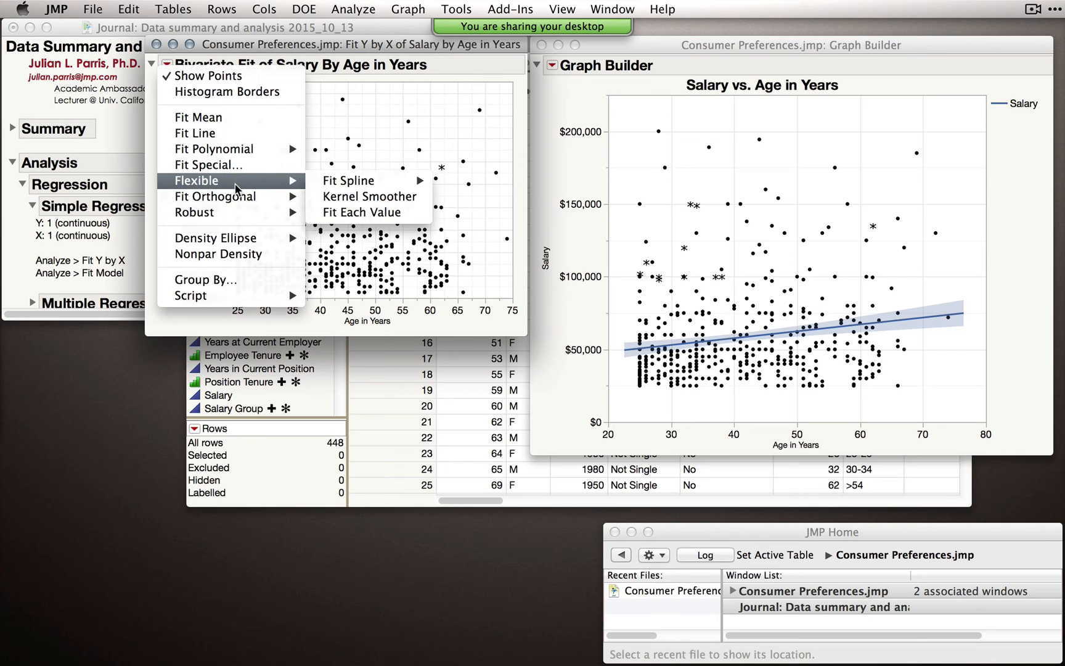
{"action": "mouse_move", "coordinate": [231, 188]}
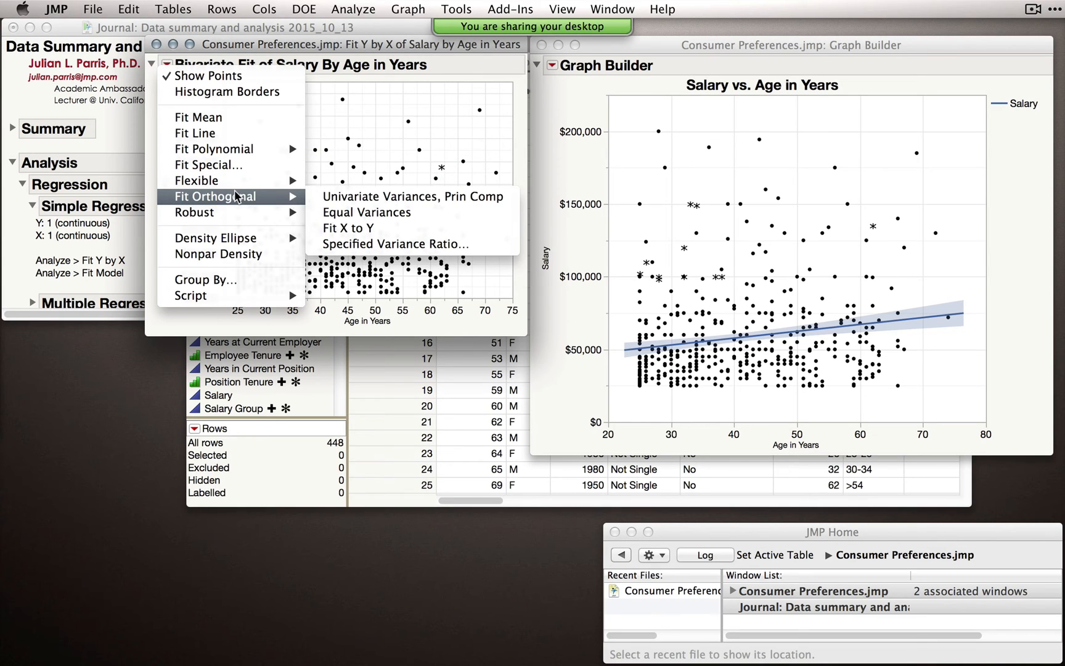
{"action": "mouse_move", "coordinate": [228, 207]}
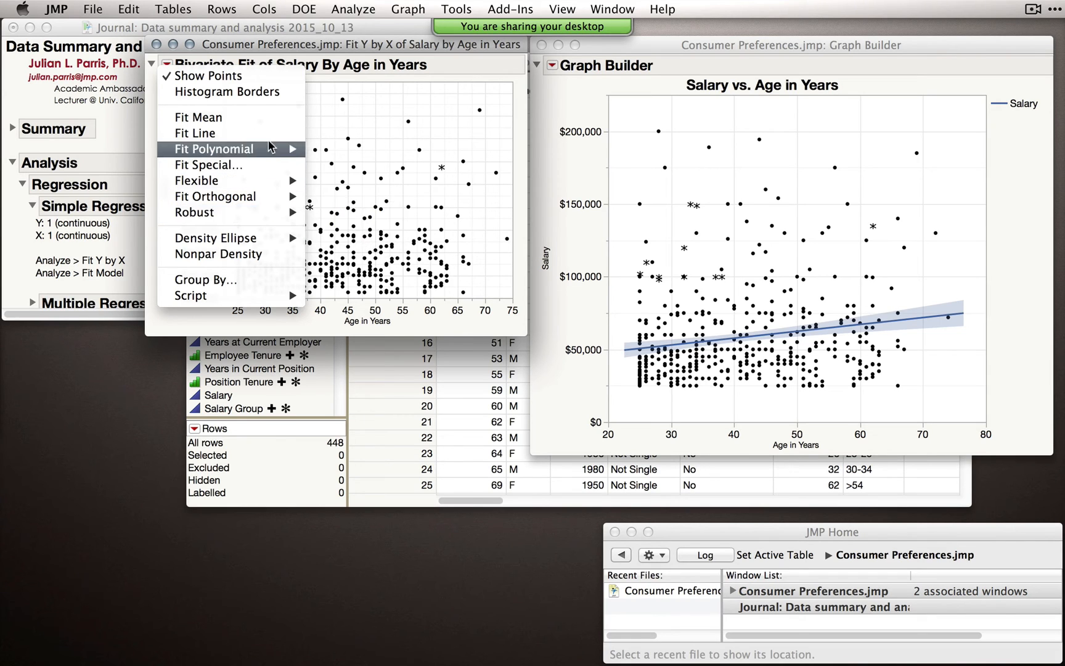
{"action": "left_click", "coordinate": [227, 133]}
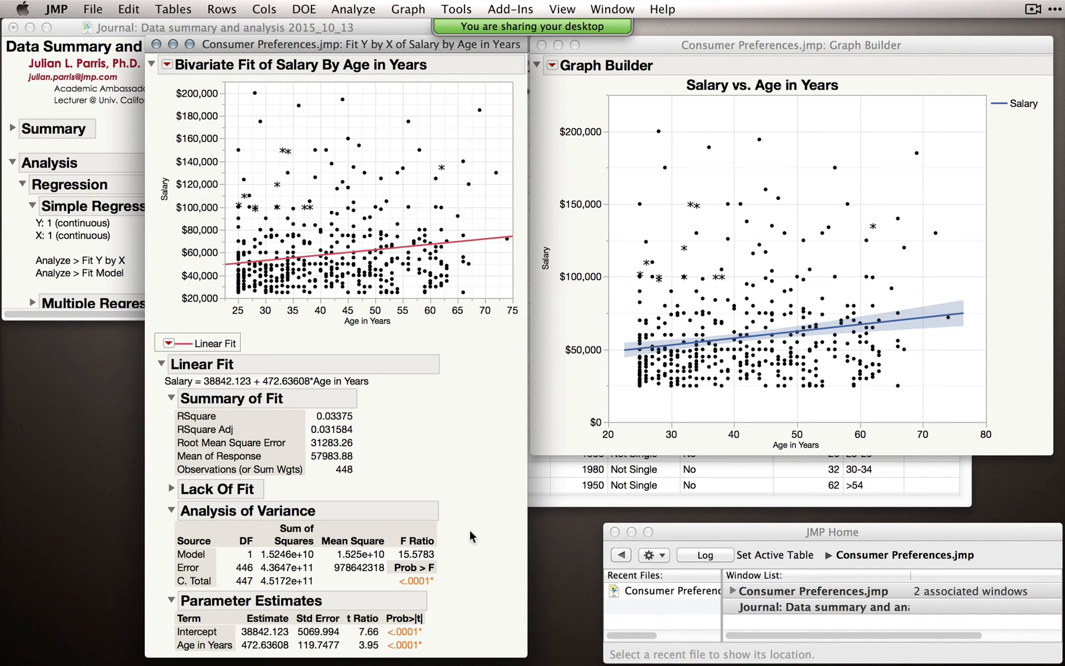
{"action": "double_click", "coordinate": [180, 382]}
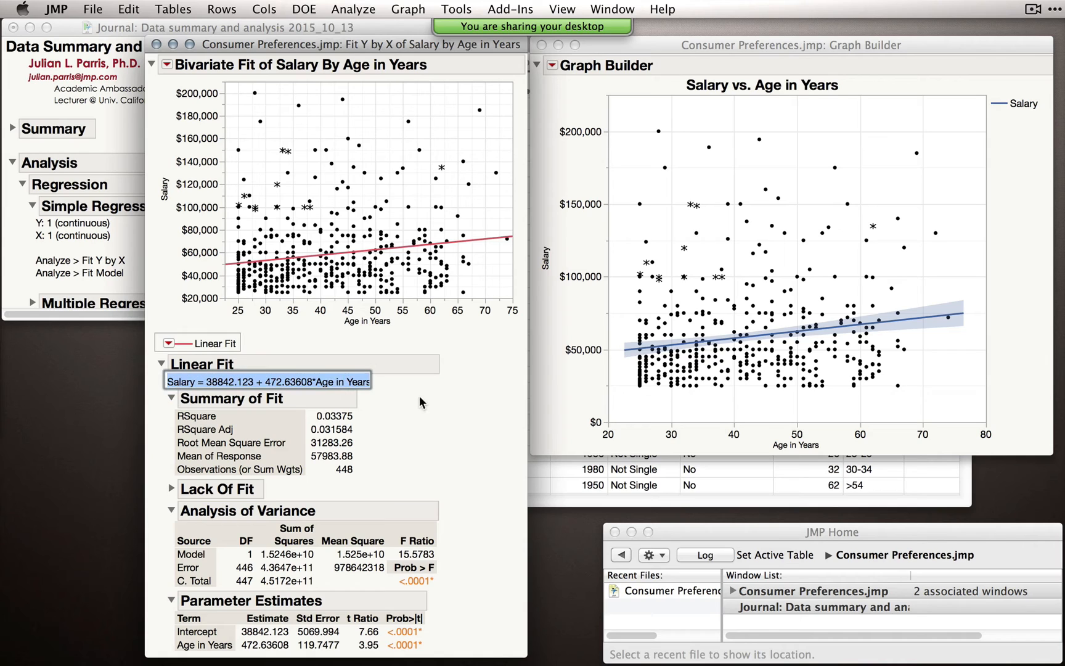
{"action": "left_click", "coordinate": [380, 377]}
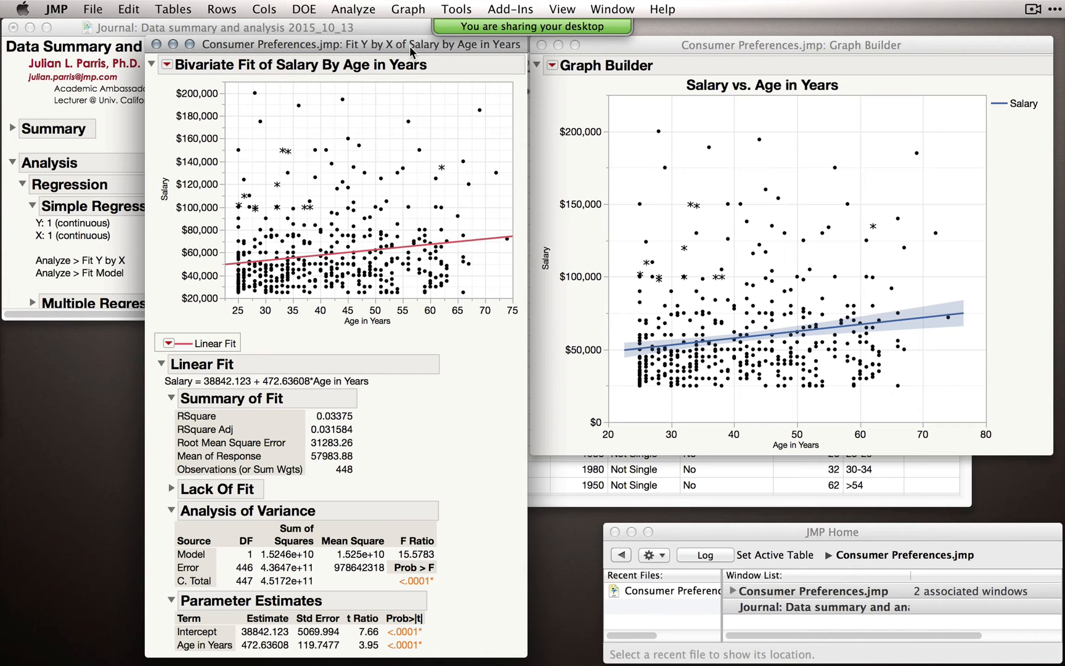
Move the bivariate report higher and collapse its Summary of Fit and Analysis of Variance sections.
{"action": "left_click_drag", "start_coordinate": [410, 46], "coordinate": [414, 29]}
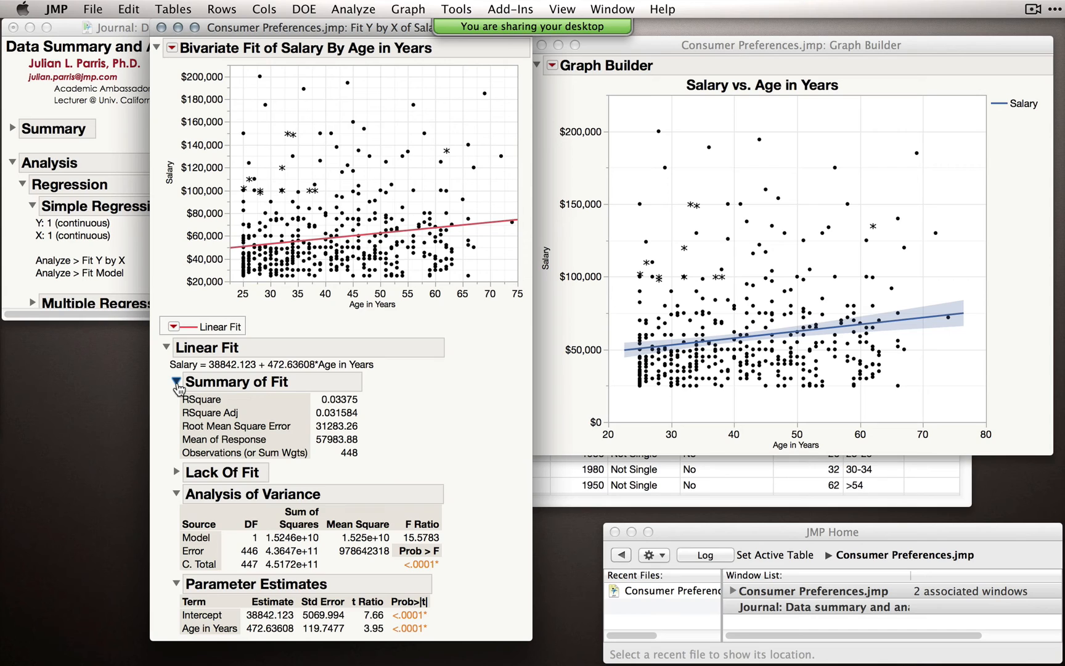
{"action": "left_click", "coordinate": [177, 384]}
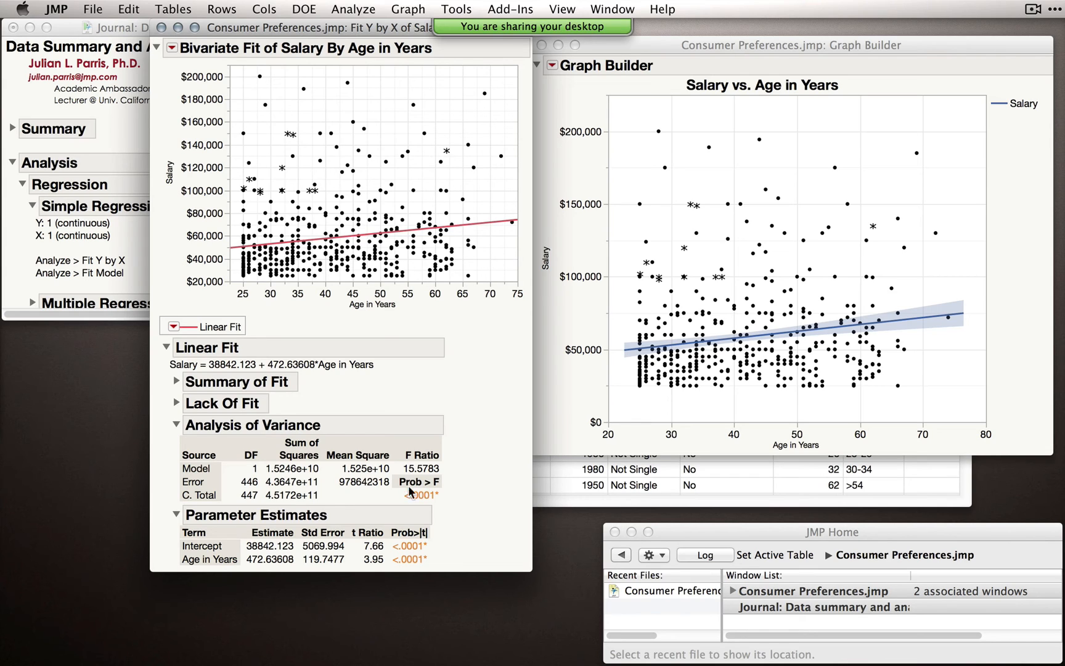
{"action": "left_click", "coordinate": [177, 424]}
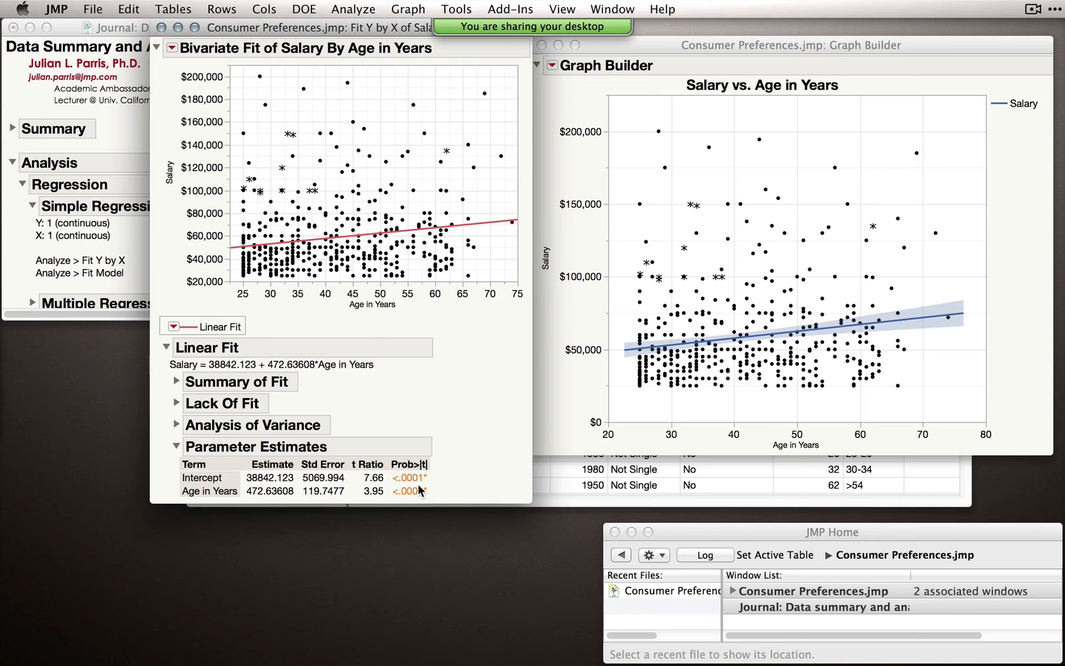
Add the Std Beta column to the Parameter Estimates table of the linear fit.
{"action": "right_click", "coordinate": [289, 482]}
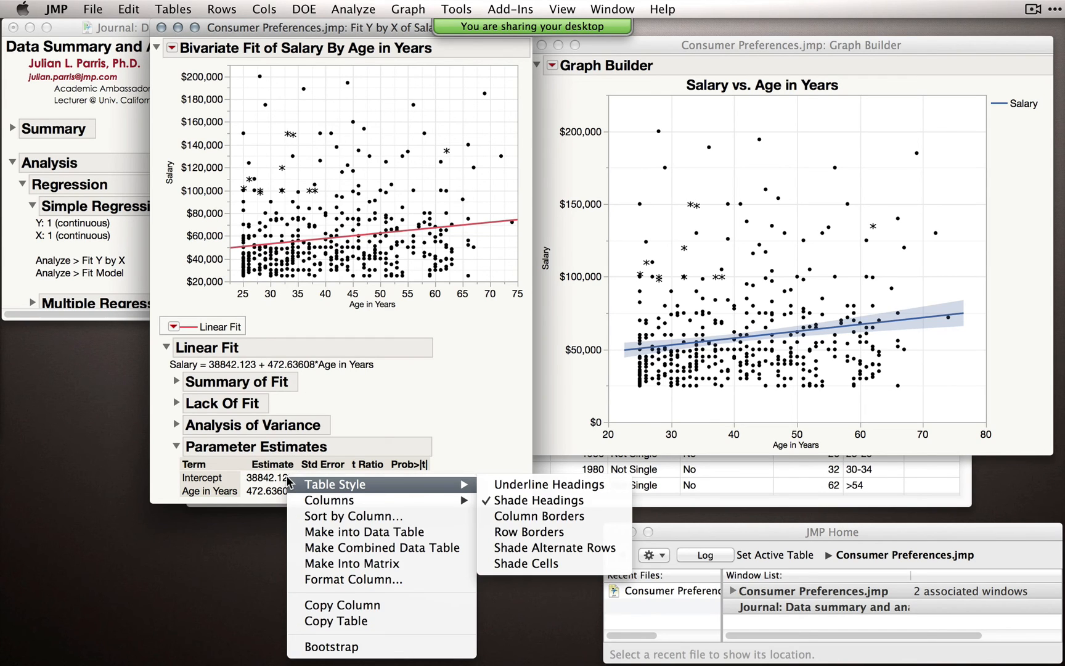
{"action": "mouse_move", "coordinate": [331, 506]}
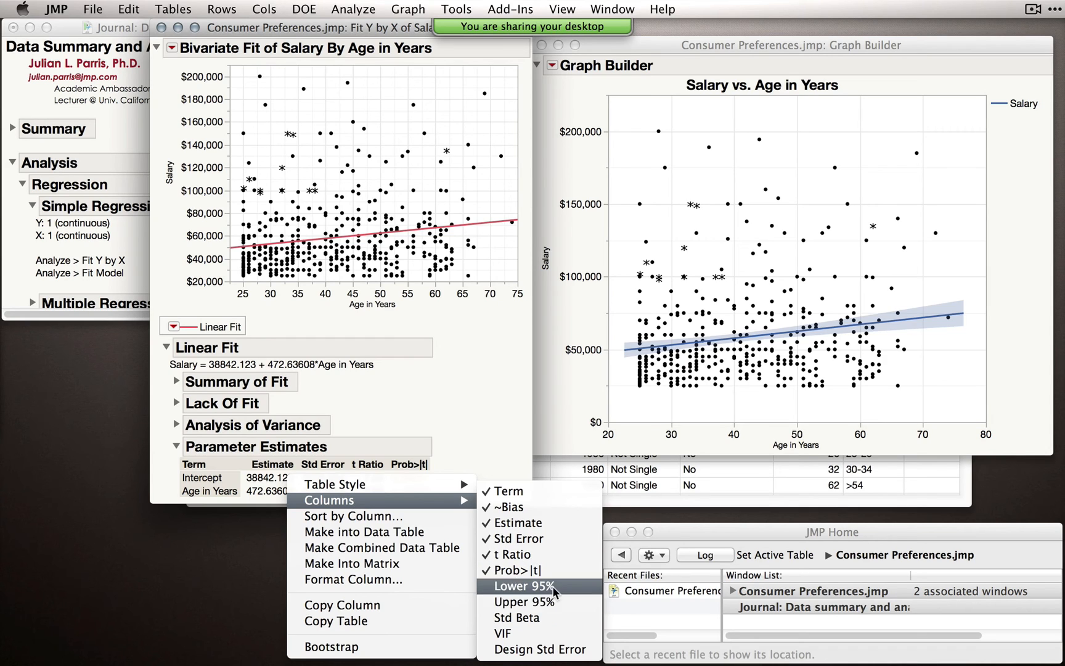
{"action": "left_click", "coordinate": [534, 624]}
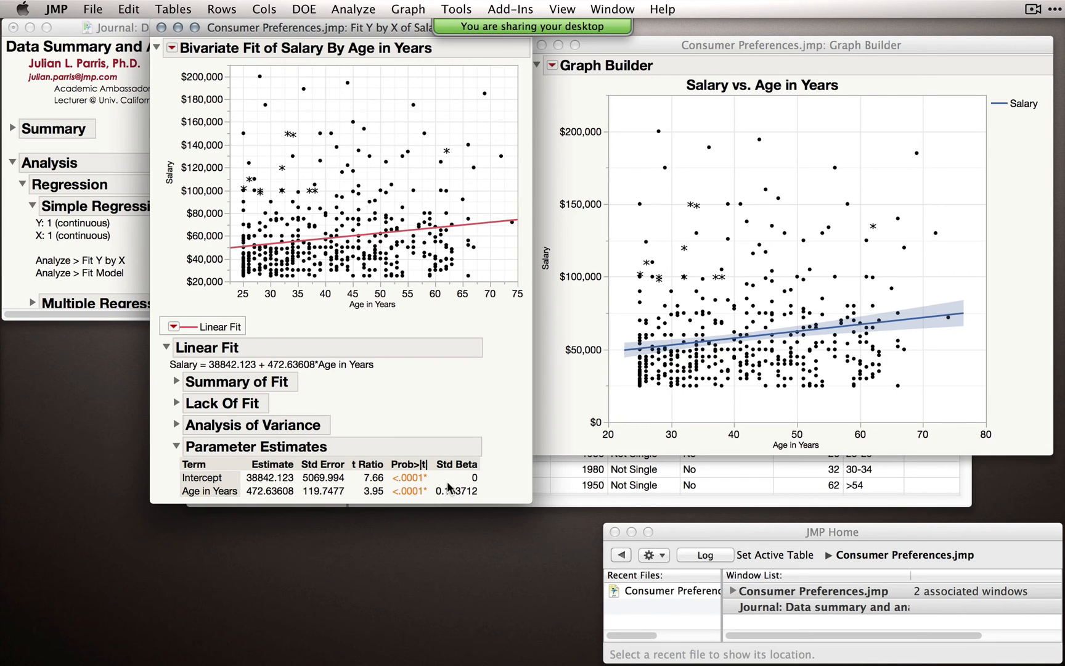
{"action": "mouse_move", "coordinate": [446, 500]}
{"action": "right_click", "coordinate": [296, 476]}
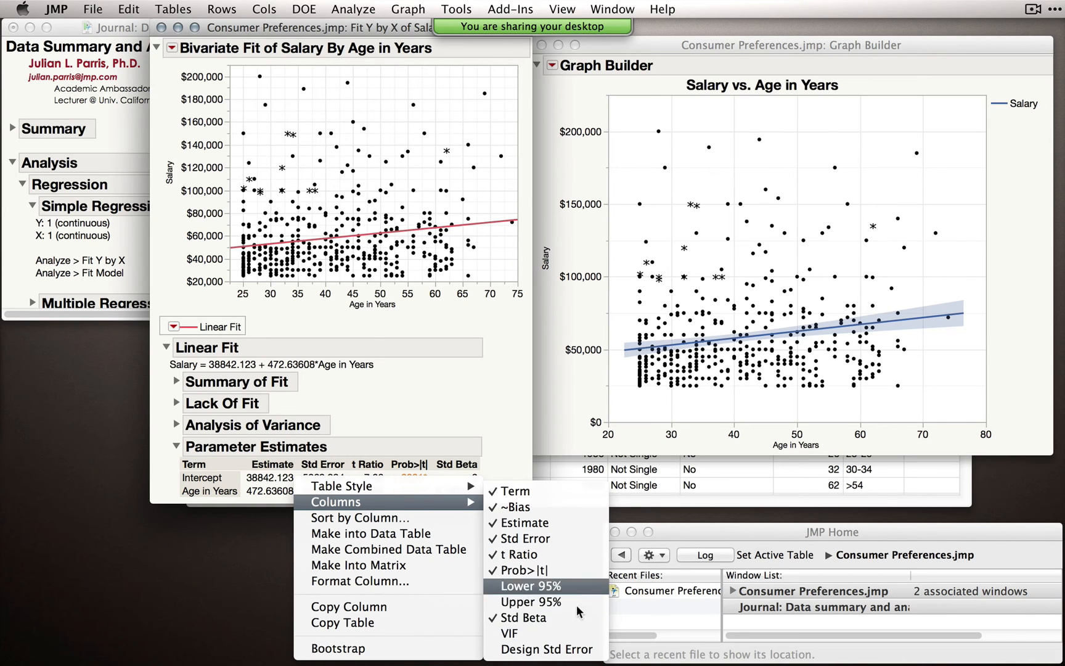
{"action": "left_click", "coordinate": [504, 442]}
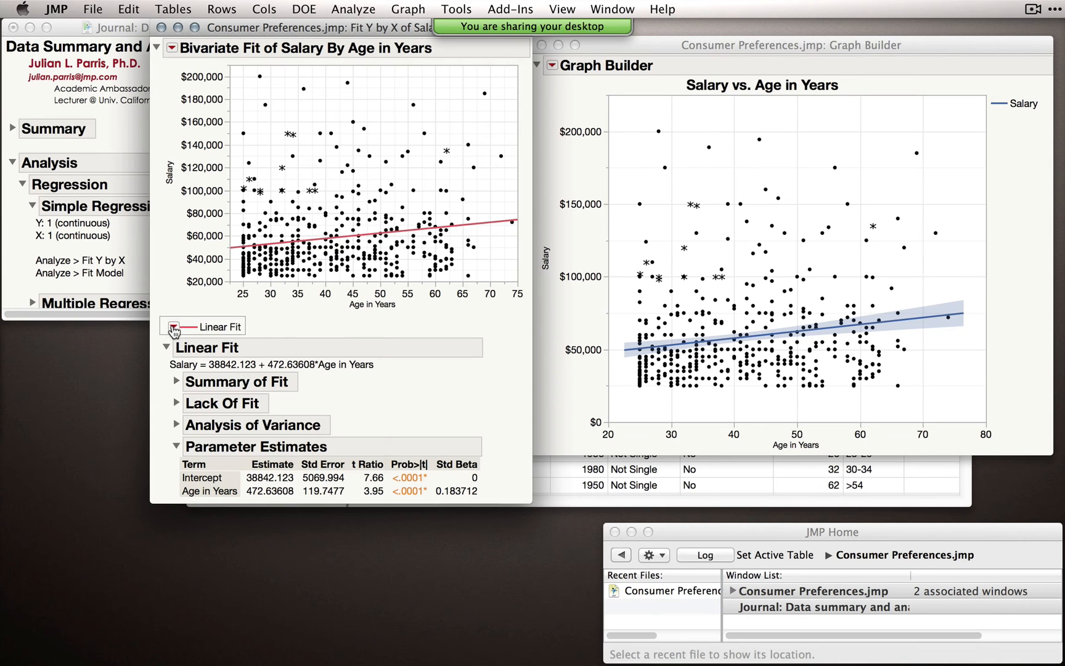
Plot the residuals of the linear fit and look through the diagnostics plots.
{"action": "left_click", "coordinate": [174, 327]}
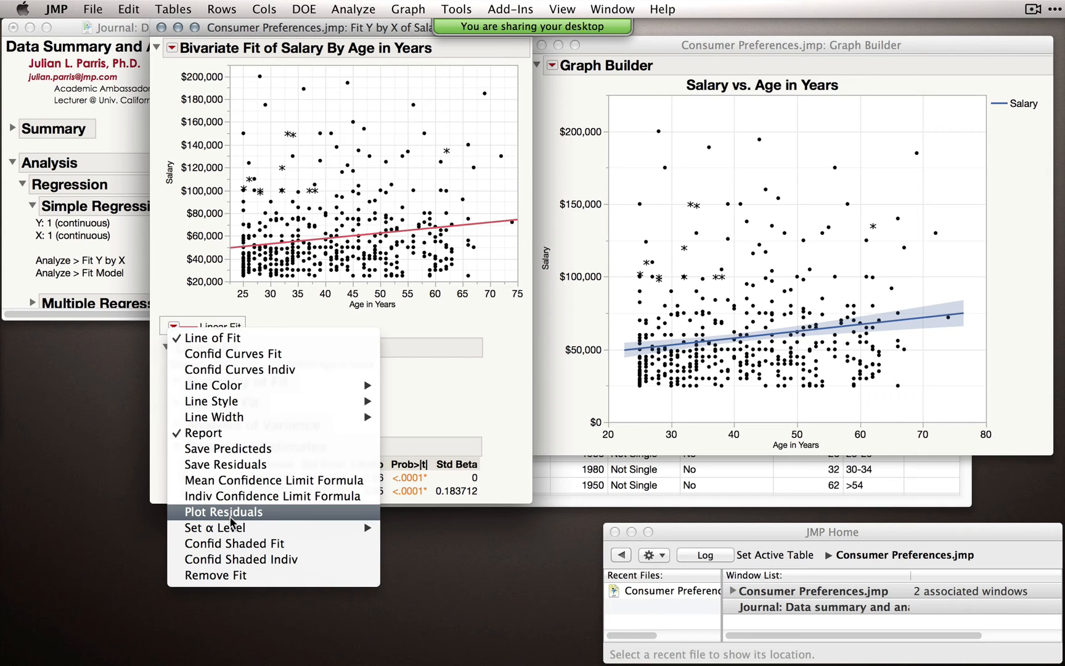
{"action": "left_click", "coordinate": [246, 521]}
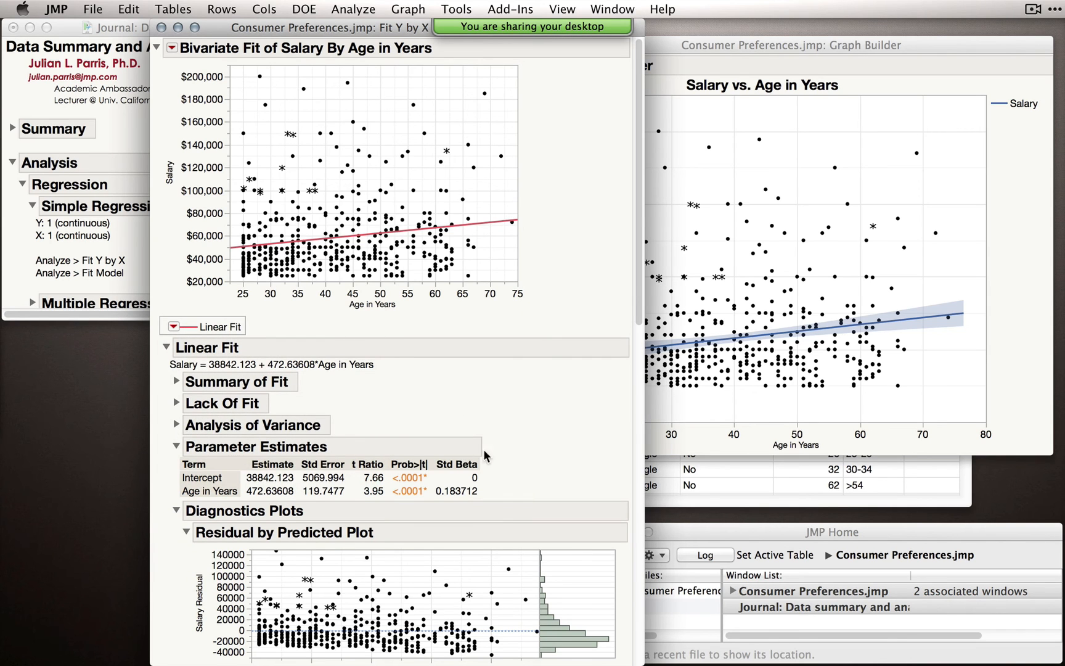
{"action": "left_click_drag", "start_coordinate": [638, 226], "coordinate": [641, 386]}
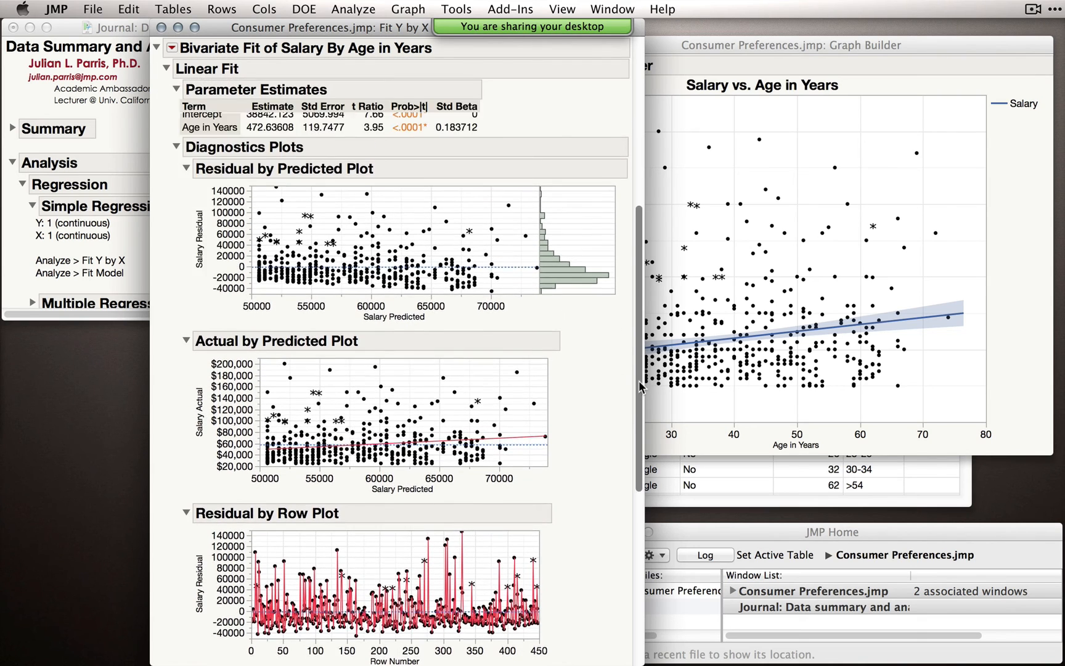
{"action": "scroll", "coordinate": [388, 271], "scroll_direction": "up", "scroll_amount": 8}
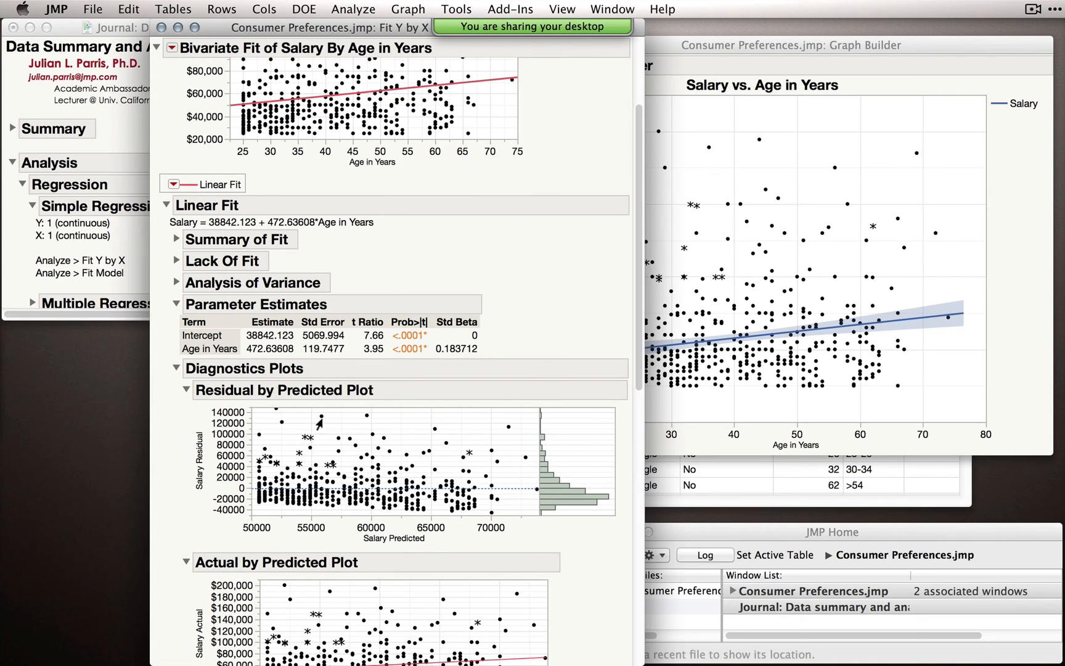
Collapse the Diagnostics Plots and Parameter Estimates sections of the linear fit in the bivariate report.
{"action": "left_click", "coordinate": [174, 185]}
{"action": "left_click", "coordinate": [177, 368]}
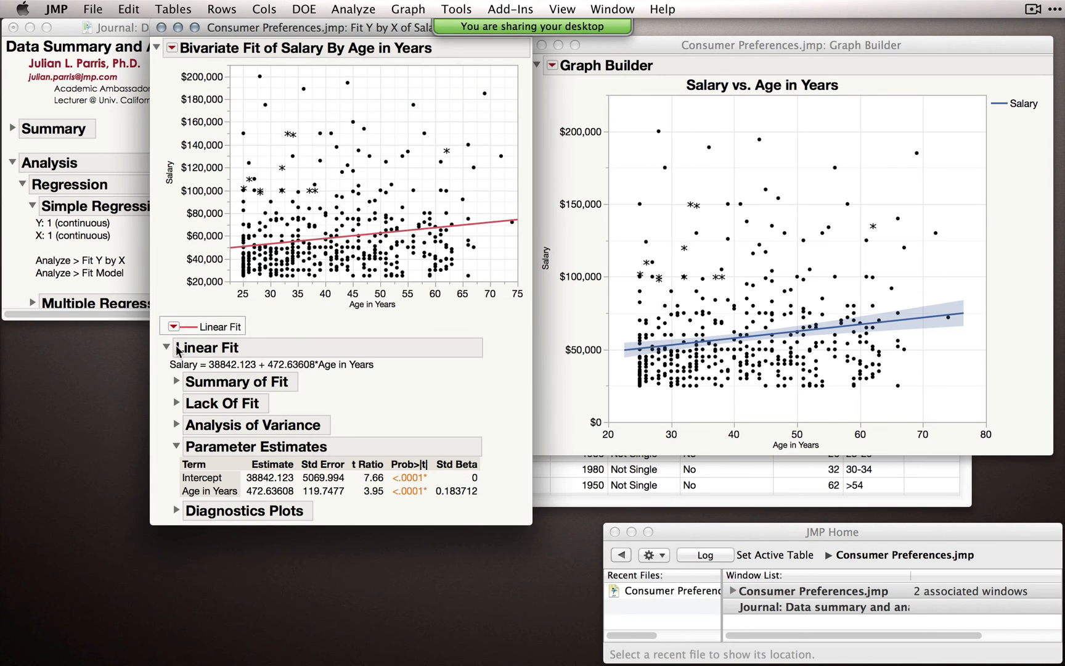
{"action": "left_click", "coordinate": [175, 445]}
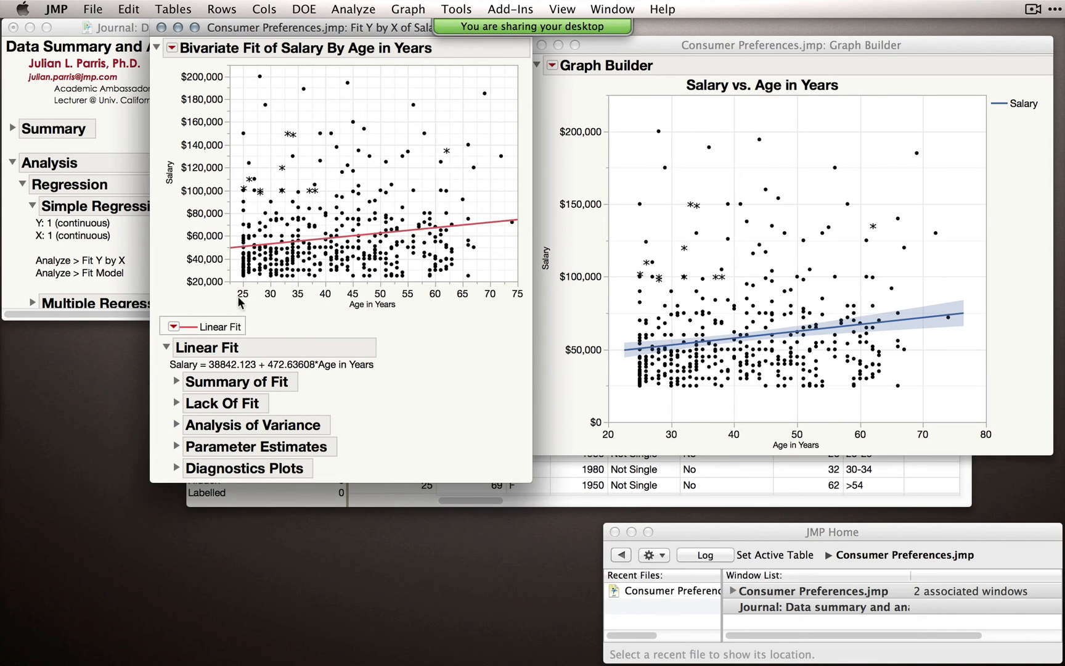
{"action": "mouse_move", "coordinate": [316, 26]}
{"action": "left_mouse_down"}
{"action": "mouse_move", "coordinate": [316, 36]}
{"action": "mouse_move", "coordinate": [323, 29]}
{"action": "left_mouse_up"}
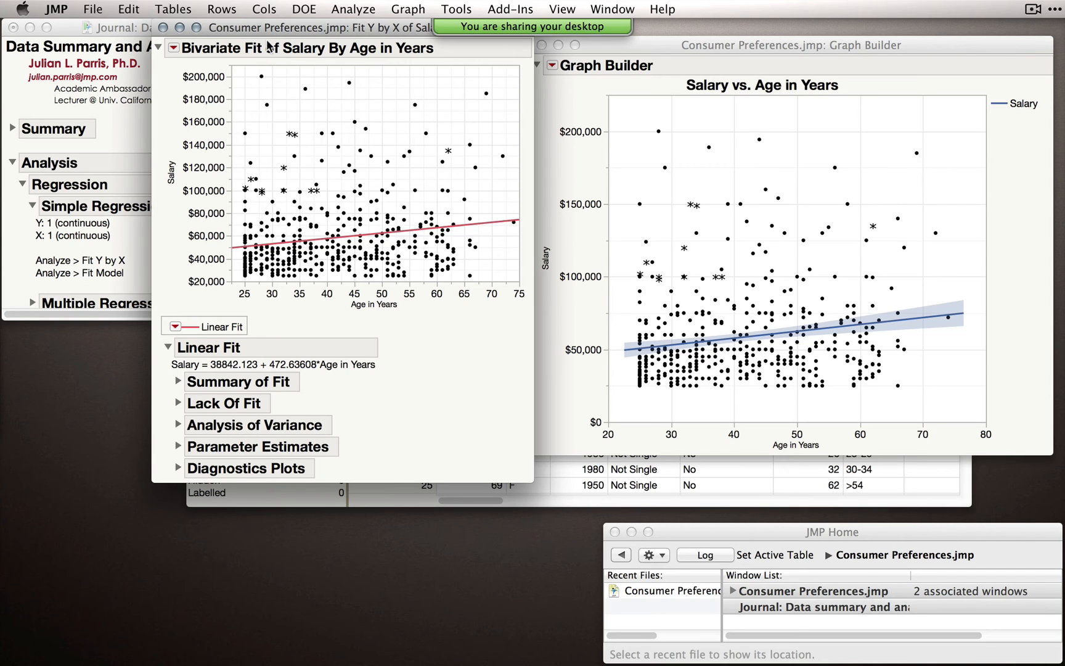
Start a Fit Model specification with Salary as the Y variable, reviewing the personality options but keeping Standard Least Squares.
{"action": "left_click", "coordinate": [345, 9]}
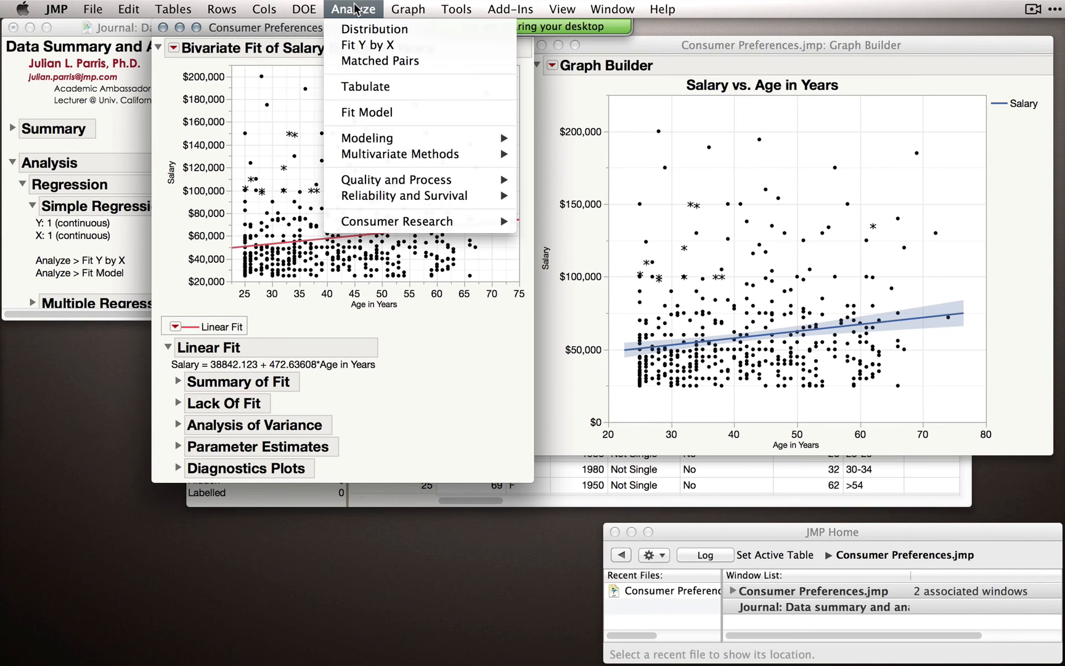
{"action": "left_click", "coordinate": [380, 114]}
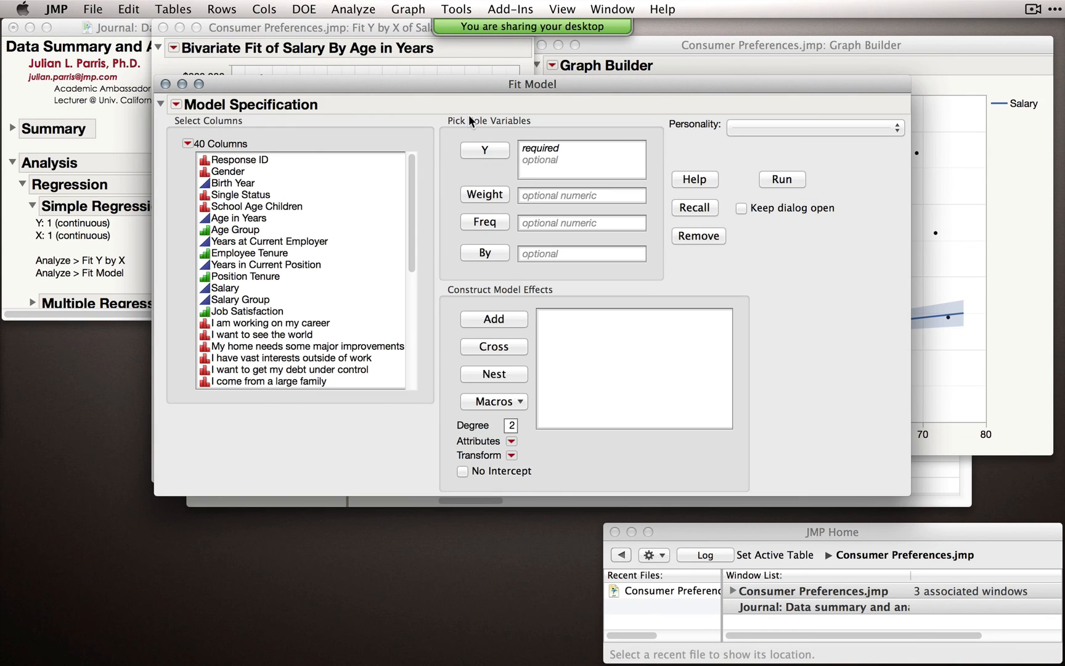
{"action": "left_click_drag", "start_coordinate": [431, 148], "coordinate": [573, 176]}
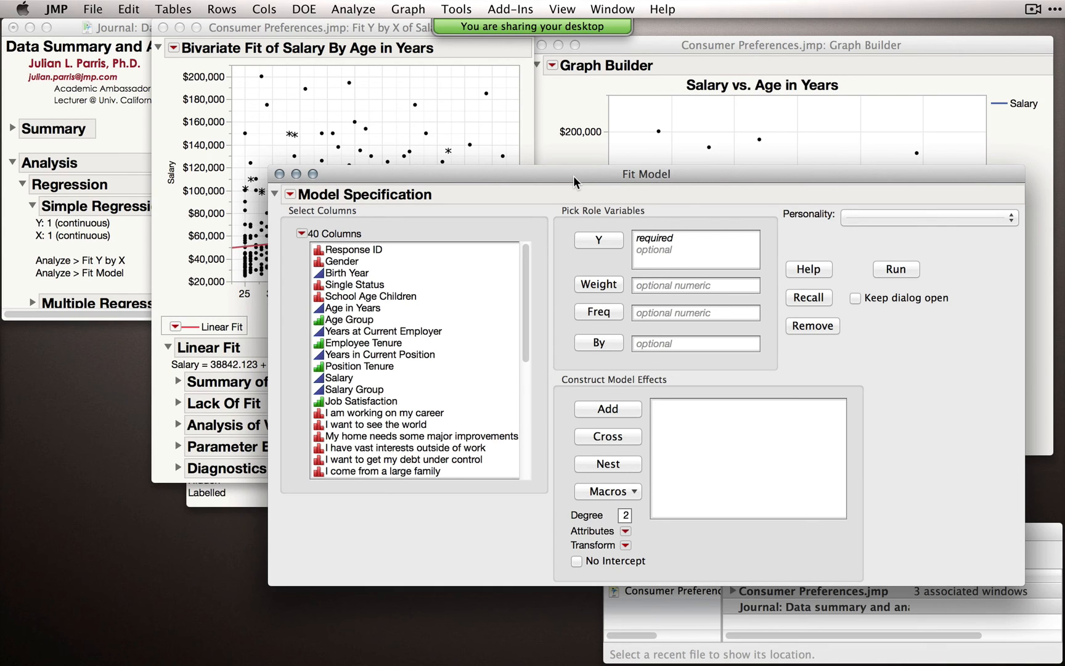
{"action": "left_click_drag", "start_coordinate": [573, 176], "coordinate": [549, 169]}
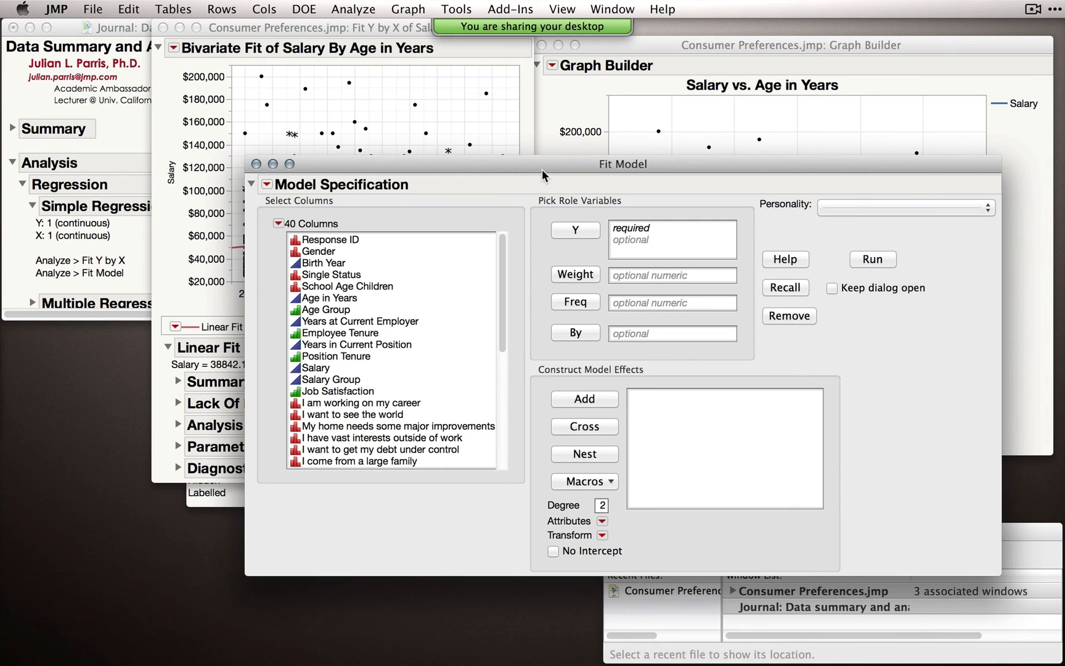
{"action": "left_click", "coordinate": [317, 370]}
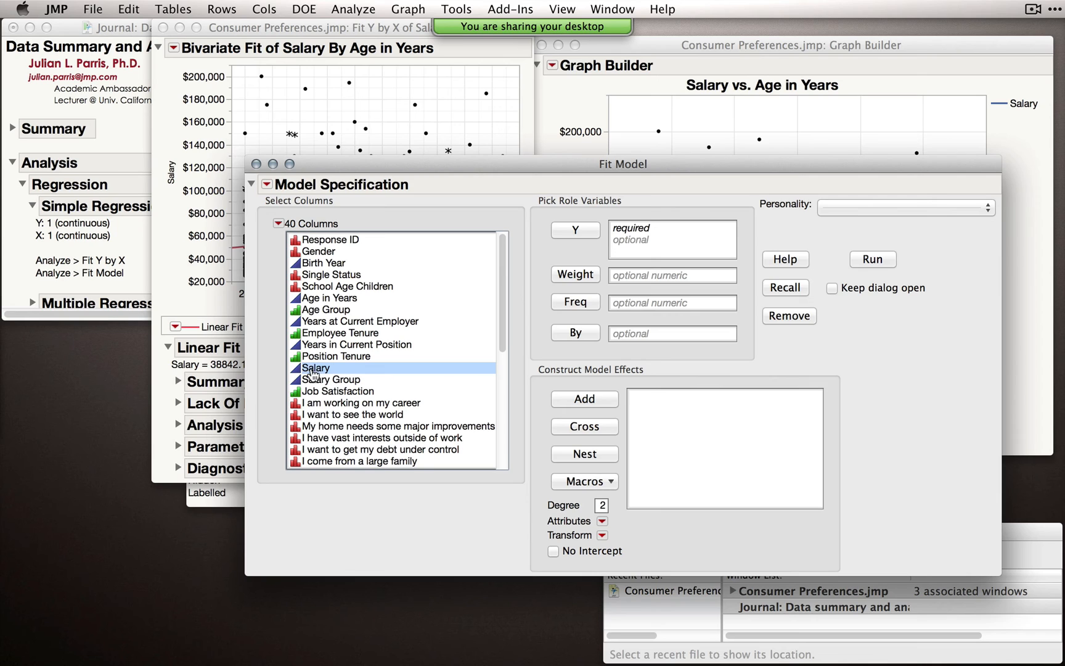
{"action": "left_click", "coordinate": [593, 233]}
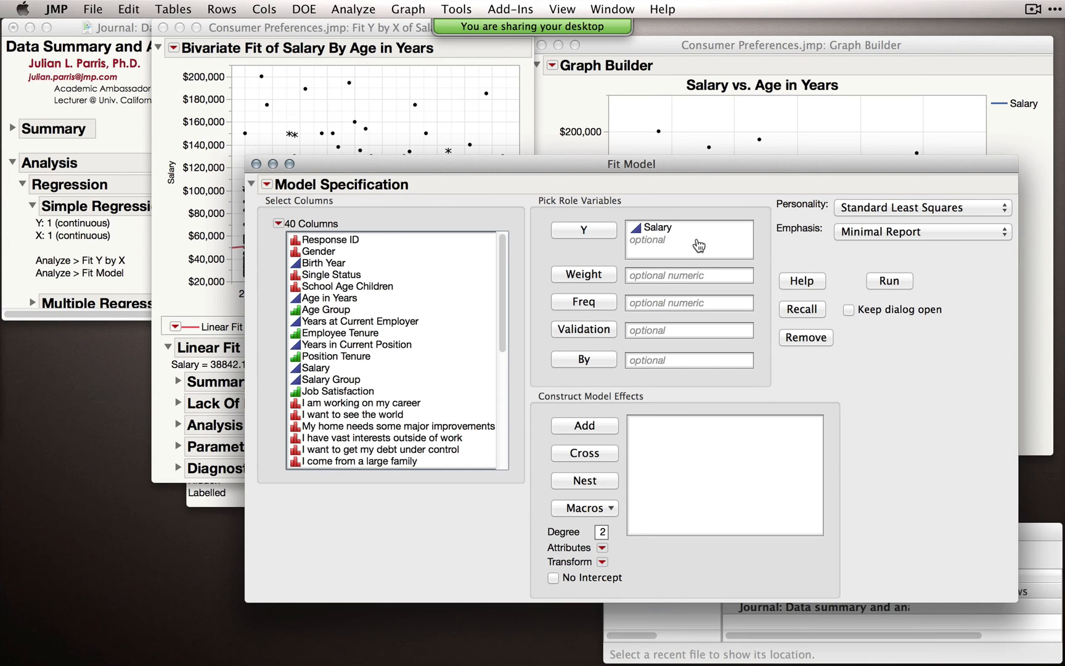
{"action": "left_click", "coordinate": [904, 213]}
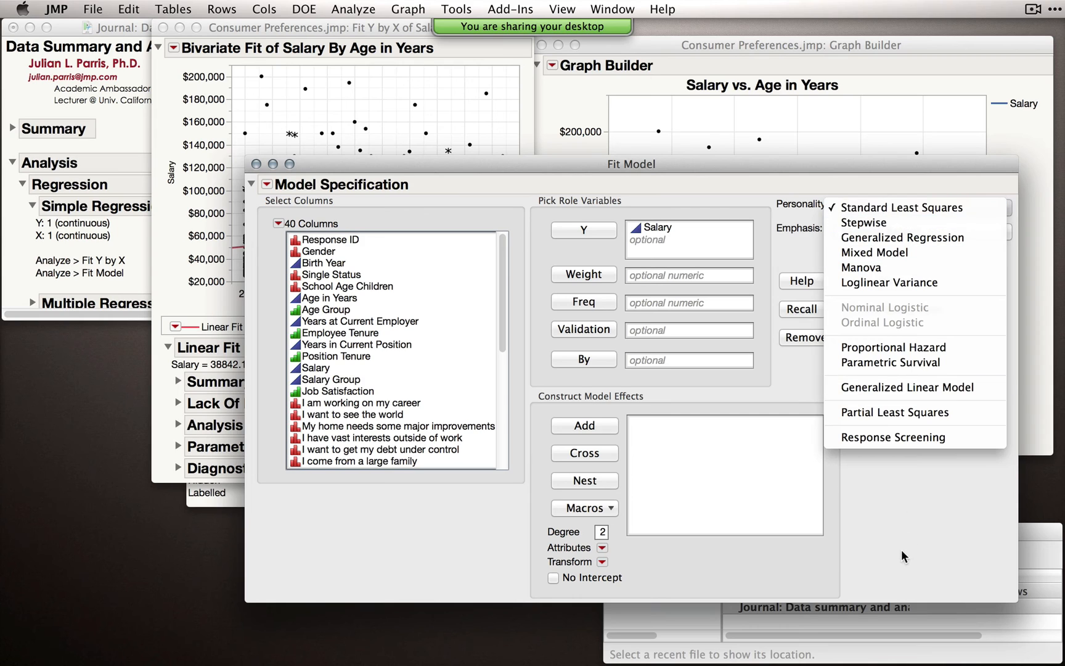
{"action": "left_click", "coordinate": [892, 519]}
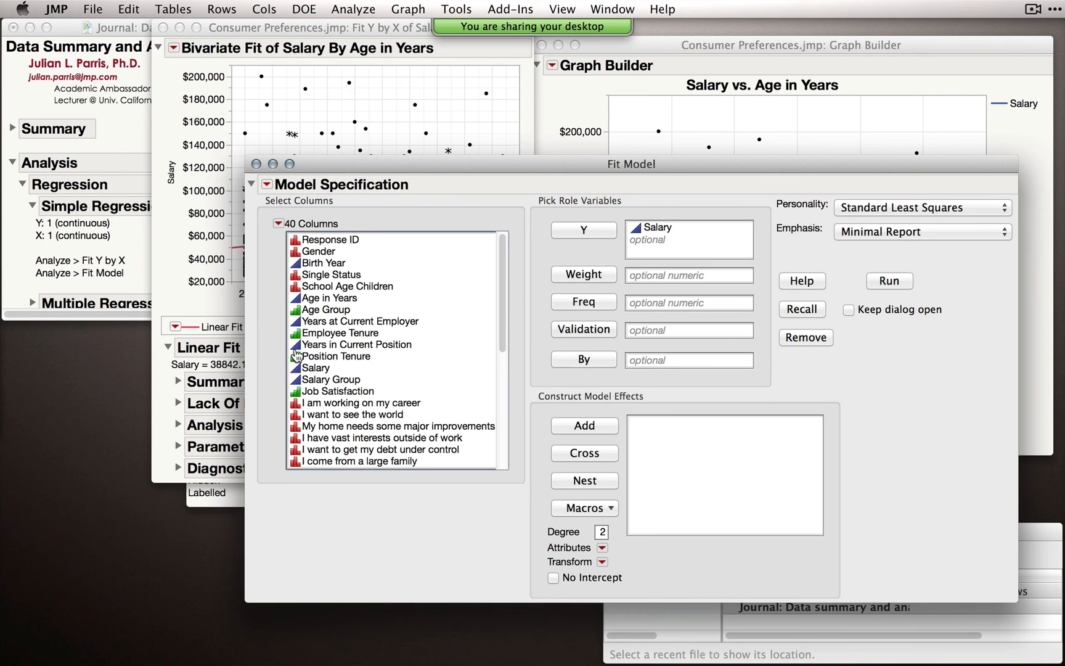
Add Age in Years as the model effect and run the Salary model.
{"action": "left_click", "coordinate": [315, 298]}
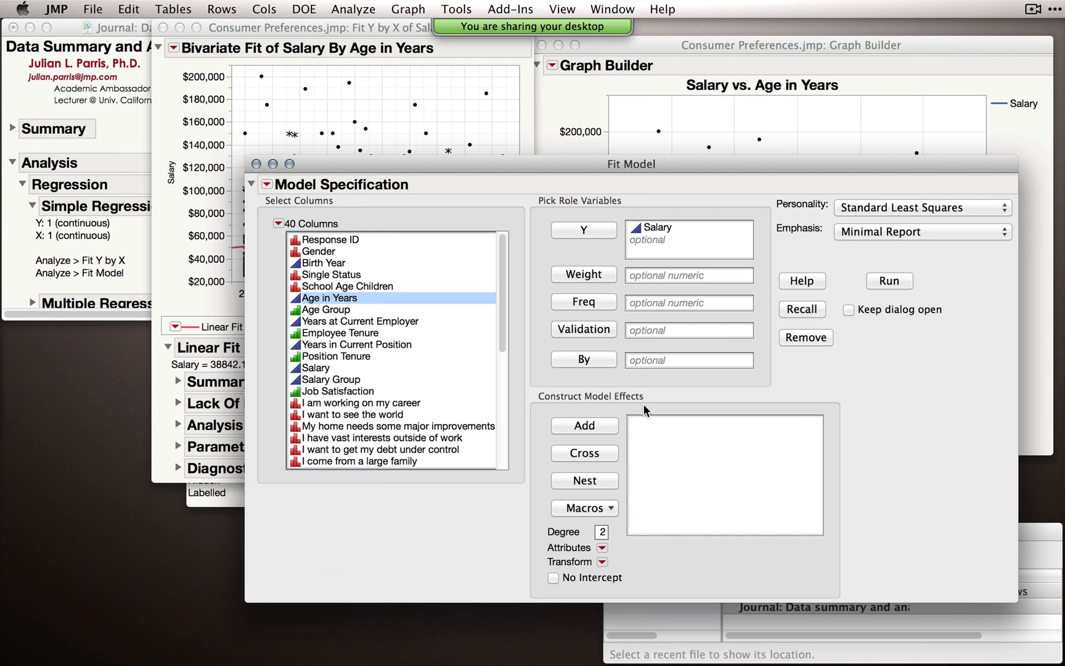
{"action": "left_click", "coordinate": [594, 431]}
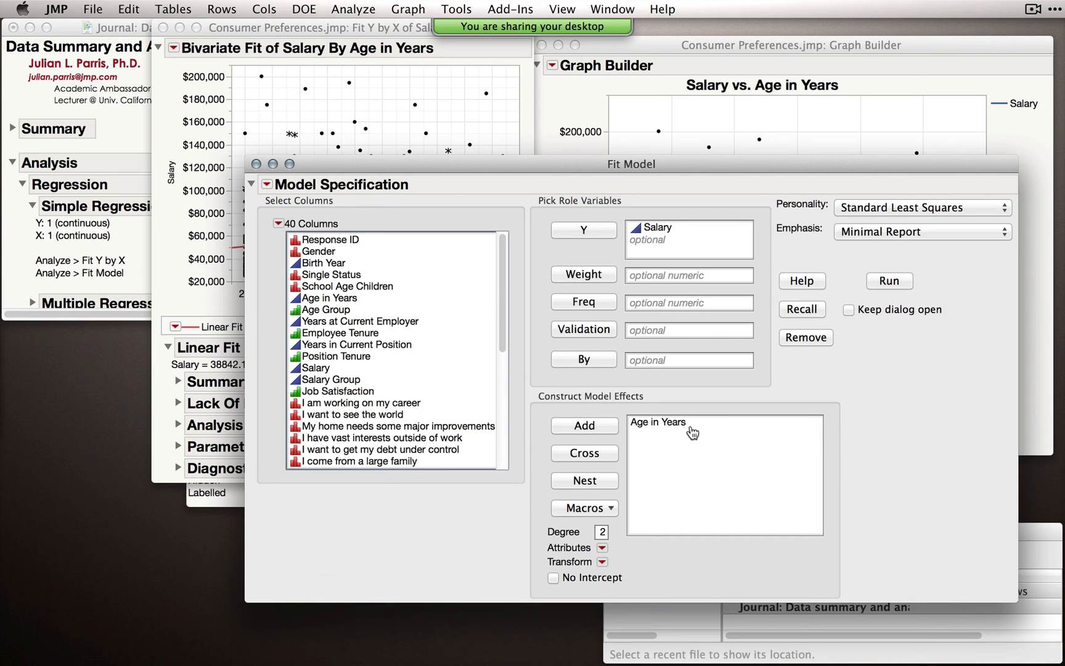
{"action": "left_click", "coordinate": [889, 281]}
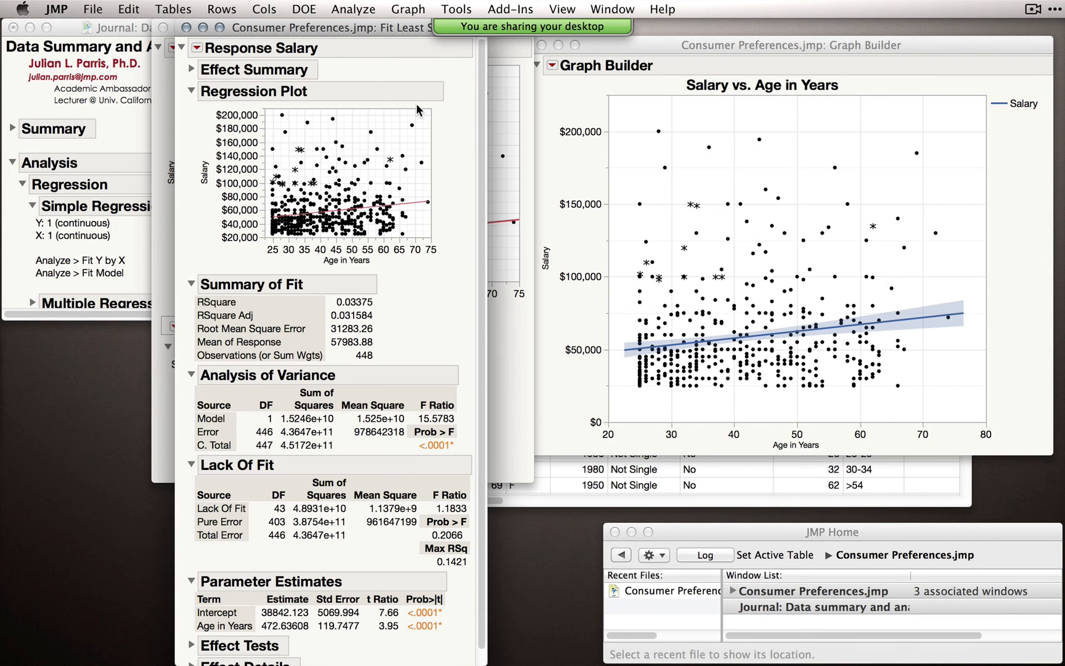
Place the Fit Least Squares report beside the bivariate report and collapse its Summary of Fit, Analysis of Variance and Lack Of Fit sections.
{"action": "left_click_drag", "start_coordinate": [340, 35], "coordinate": [704, 41]}
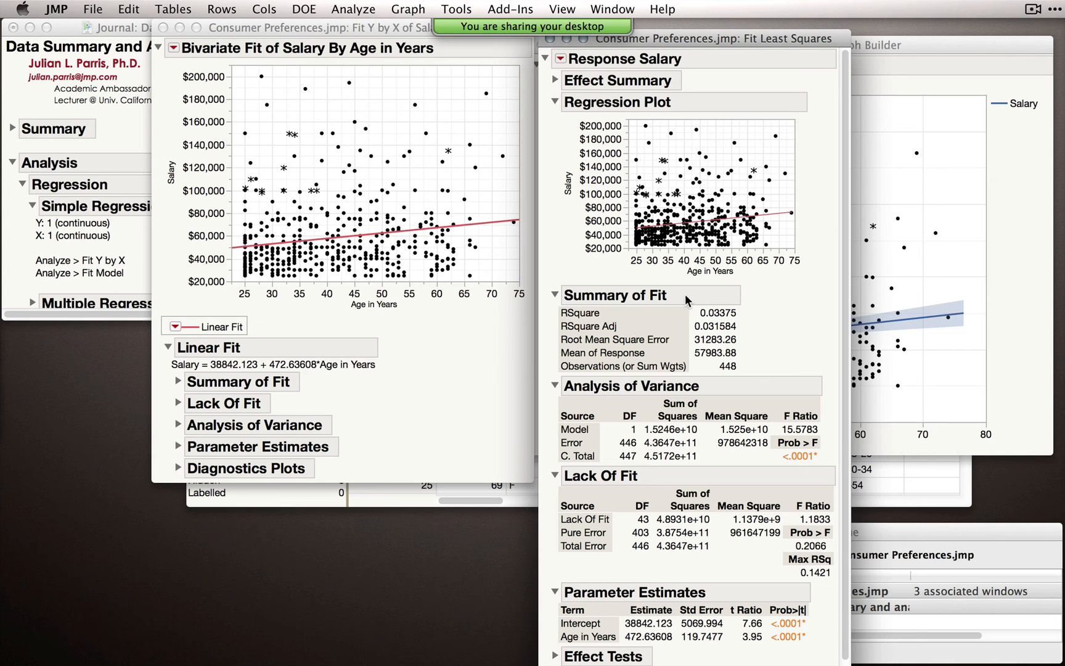
{"action": "left_click", "coordinate": [555, 295]}
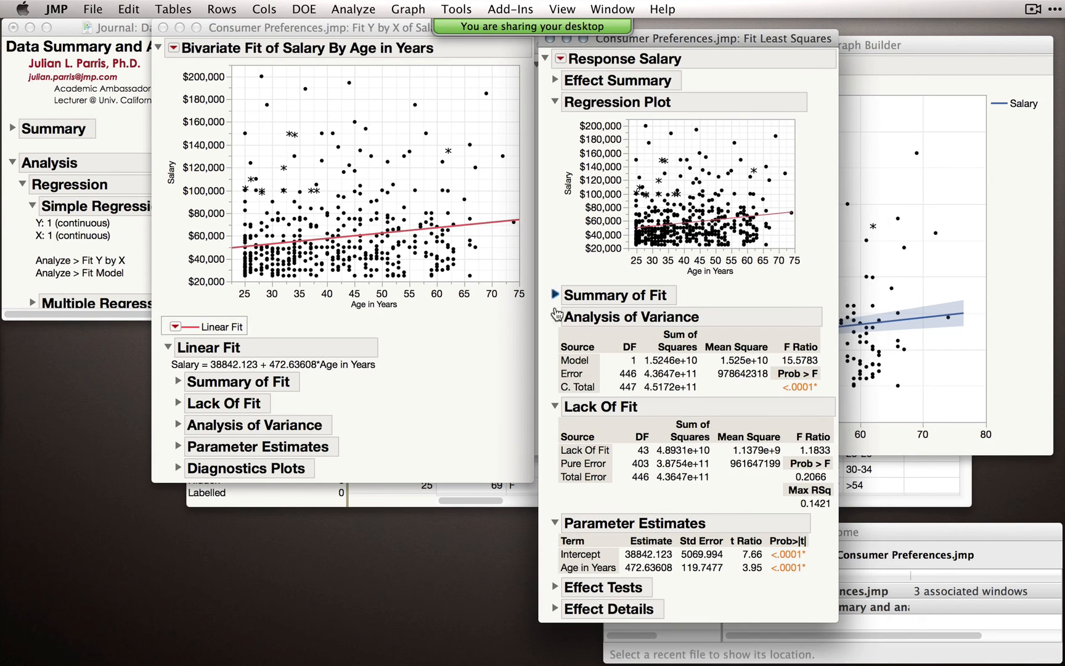
{"action": "left_click", "coordinate": [556, 317]}
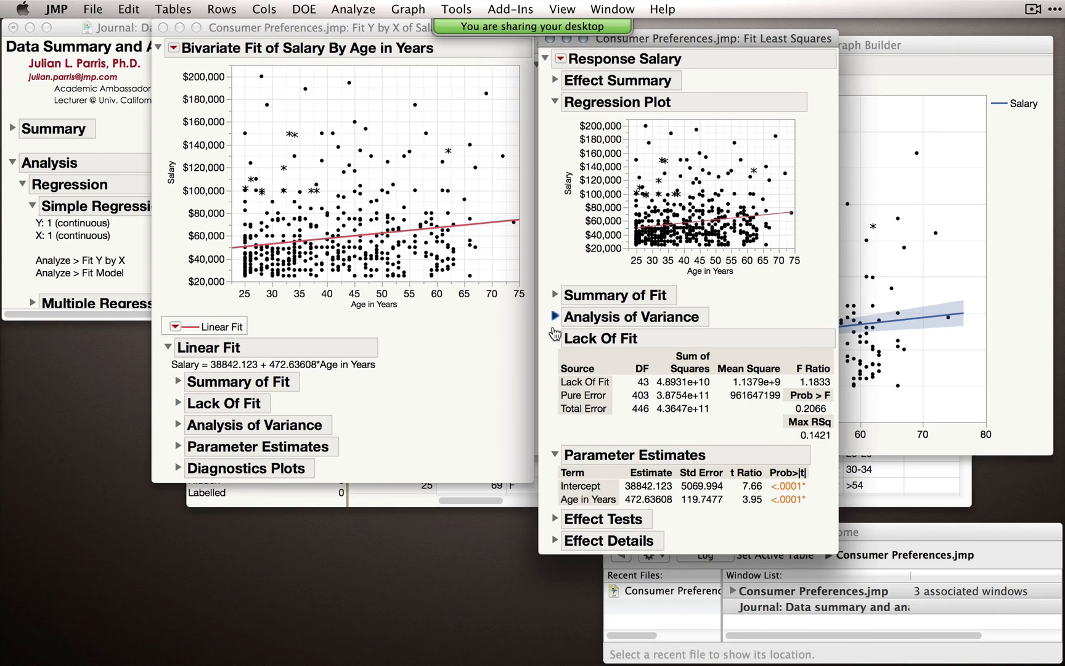
{"action": "left_click", "coordinate": [554, 339]}
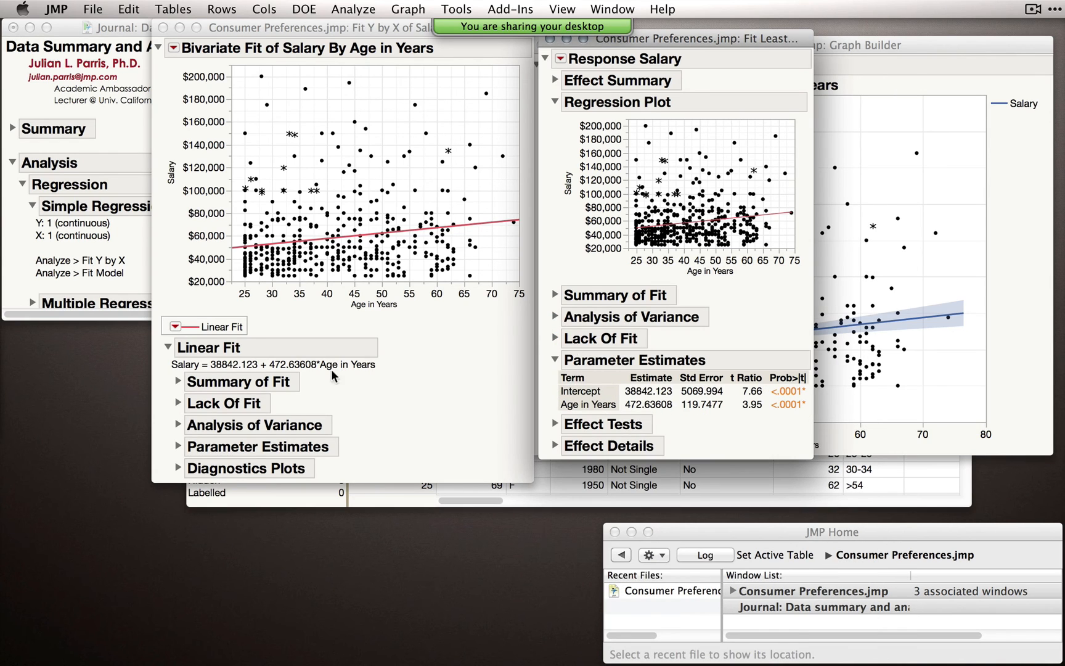
Expand the bivariate report's Parameter Estimates and add the Std Beta column to the same table in the Fit Least Squares report.
{"action": "left_click", "coordinate": [178, 447]}
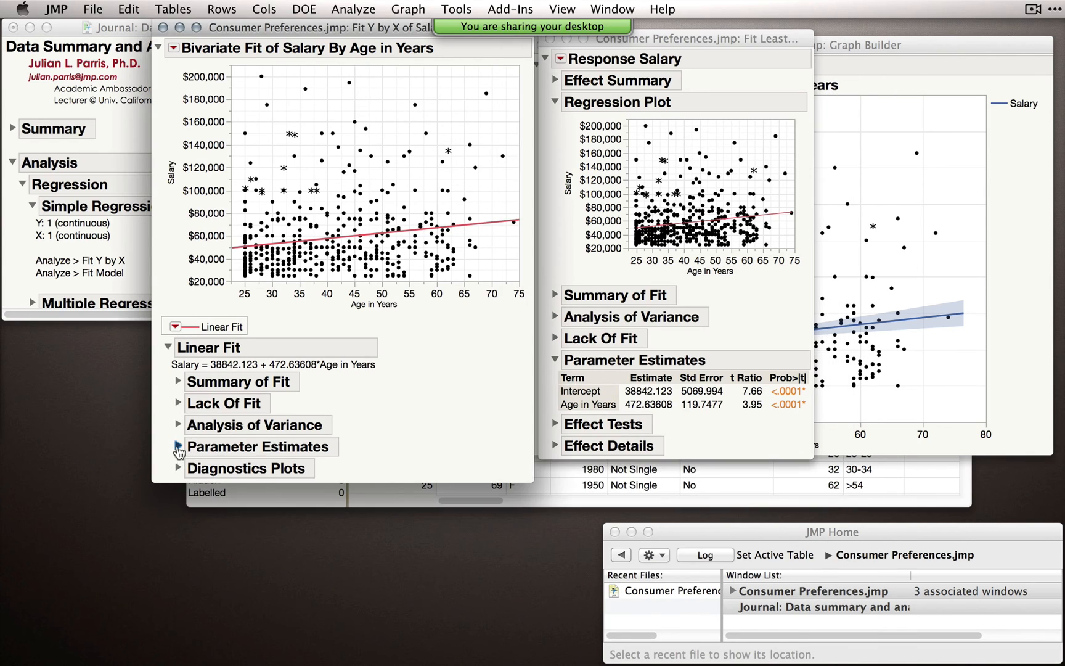
{"action": "left_click", "coordinate": [177, 447]}
{"action": "left_click_drag", "start_coordinate": [678, 49], "coordinate": [619, 134]}
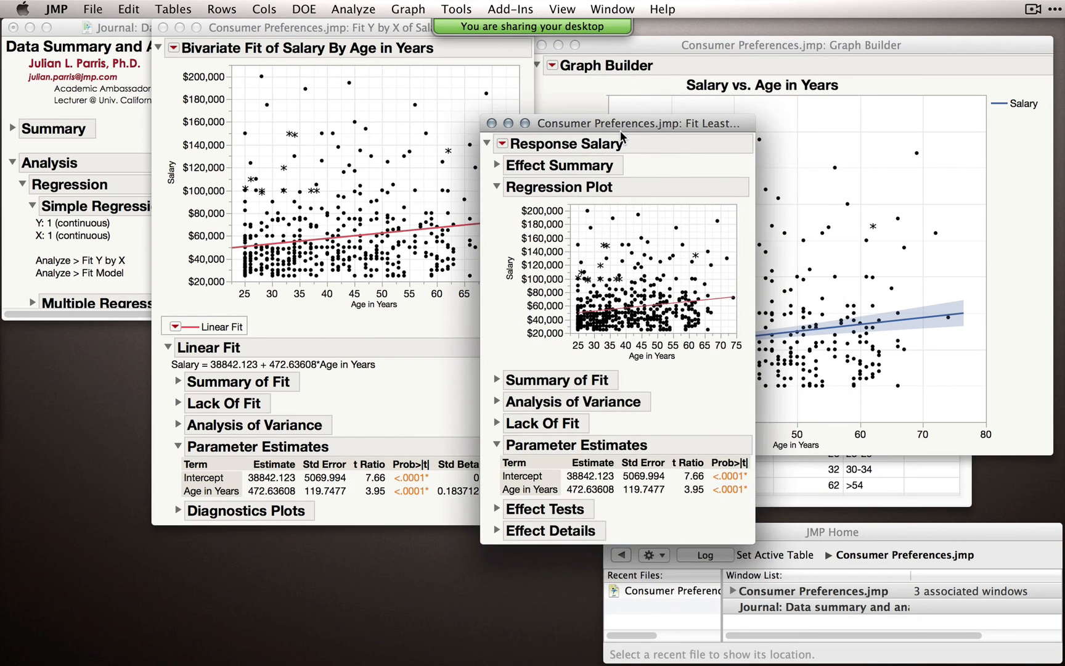
{"action": "right_click", "coordinate": [602, 480]}
{"action": "mouse_move", "coordinate": [614, 502]}
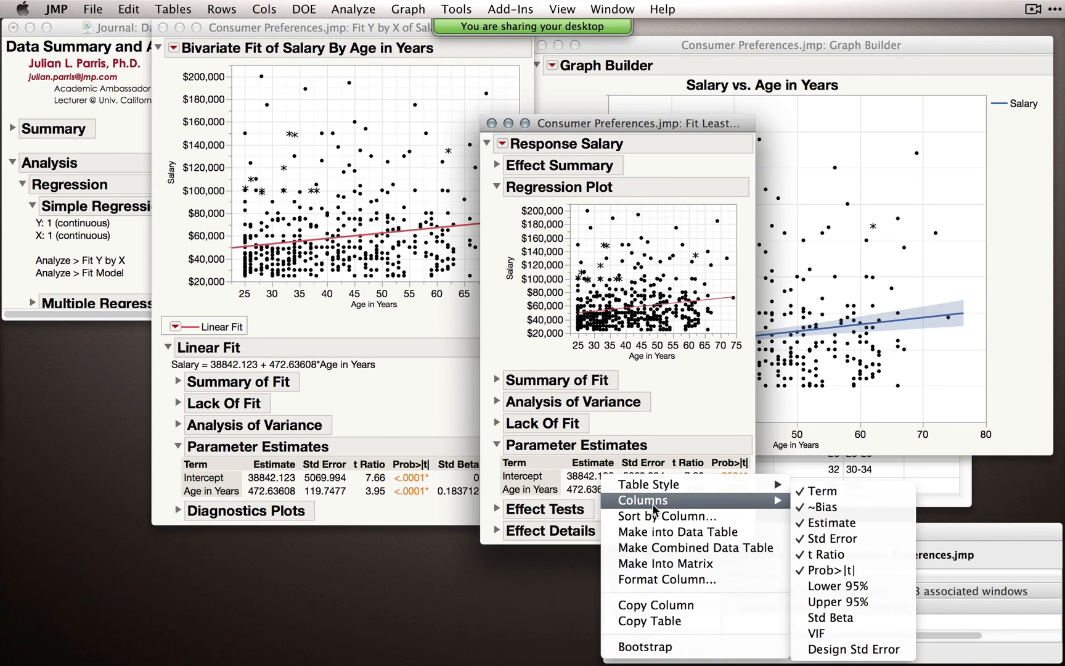
{"action": "left_click", "coordinate": [840, 619]}
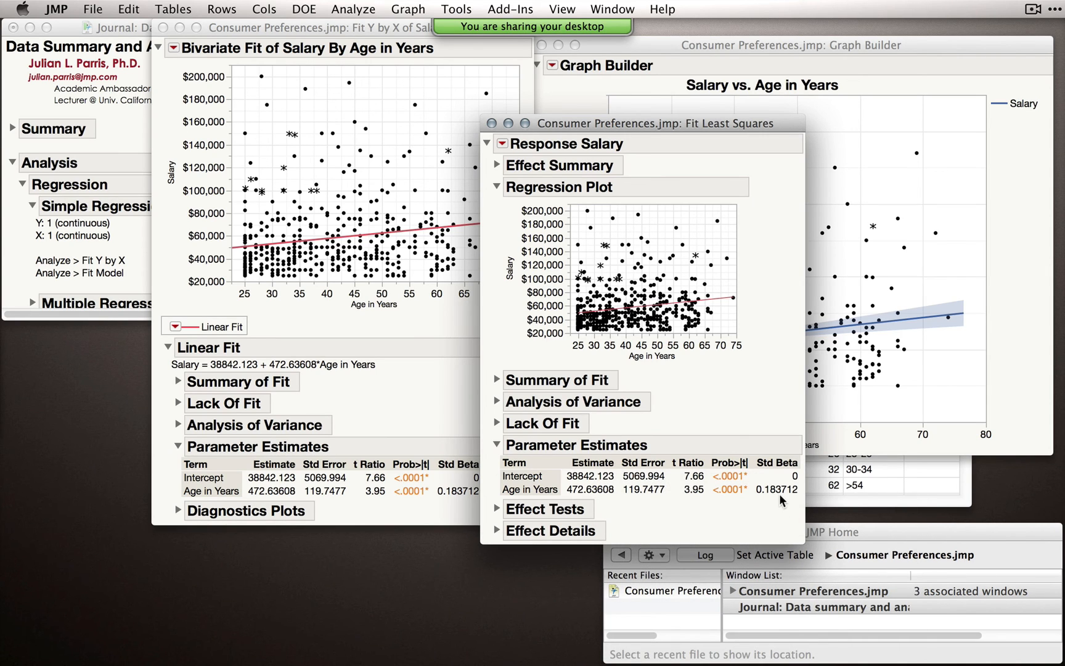
Review the Response Salary save and factor profiling options, and add the Profiler to the Fit Least Squares report.
{"action": "left_click", "coordinate": [504, 145]}
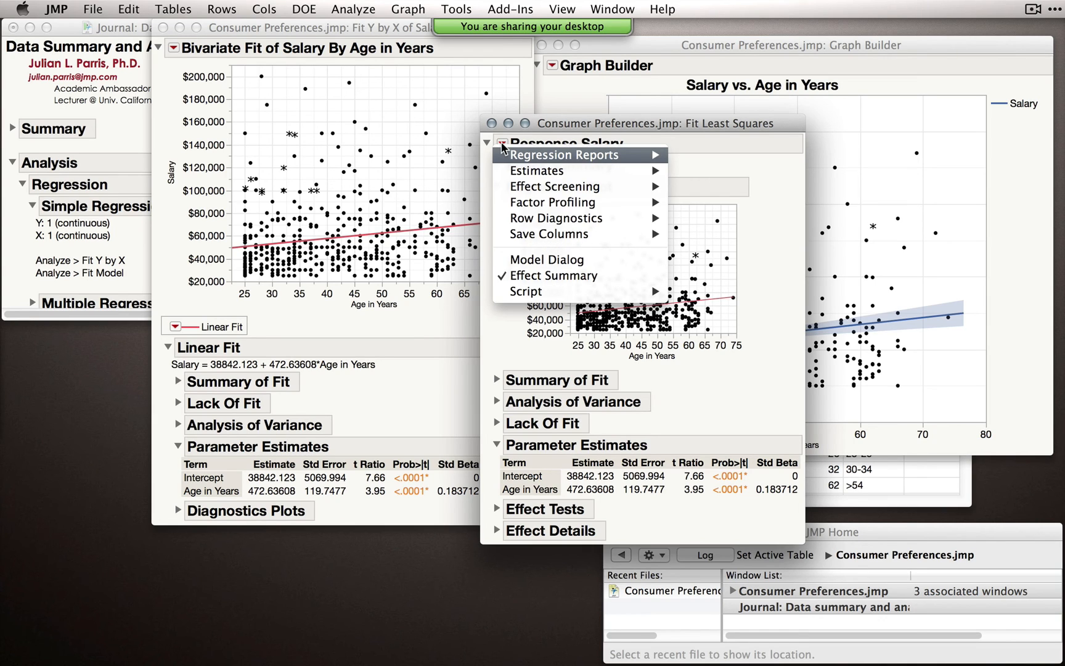
{"action": "mouse_move", "coordinate": [547, 236]}
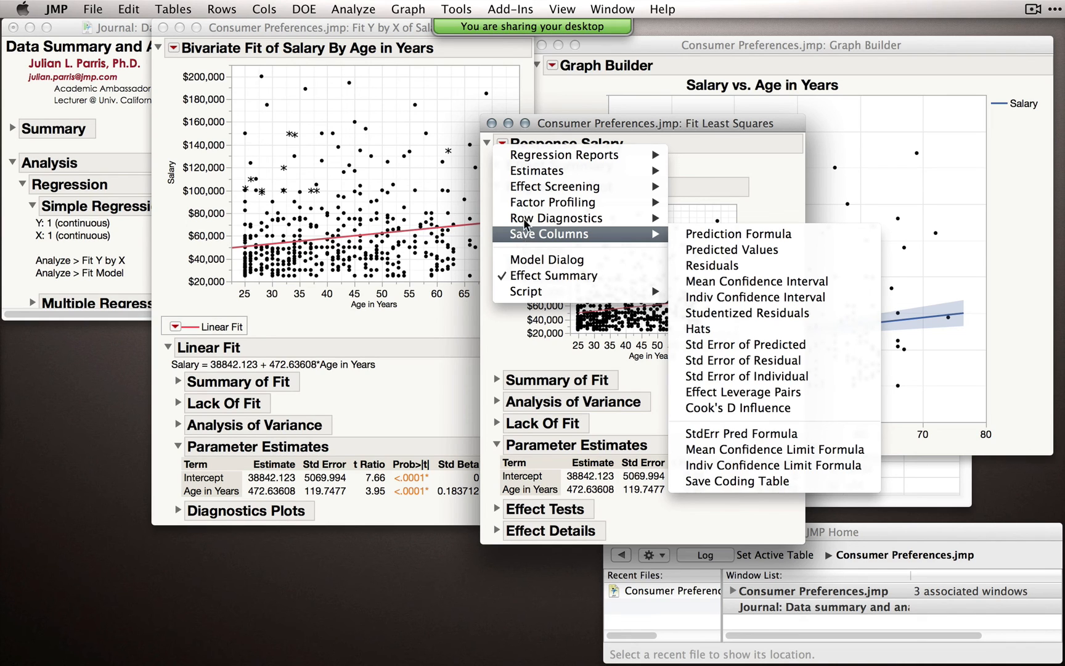
{"action": "mouse_move", "coordinate": [531, 204]}
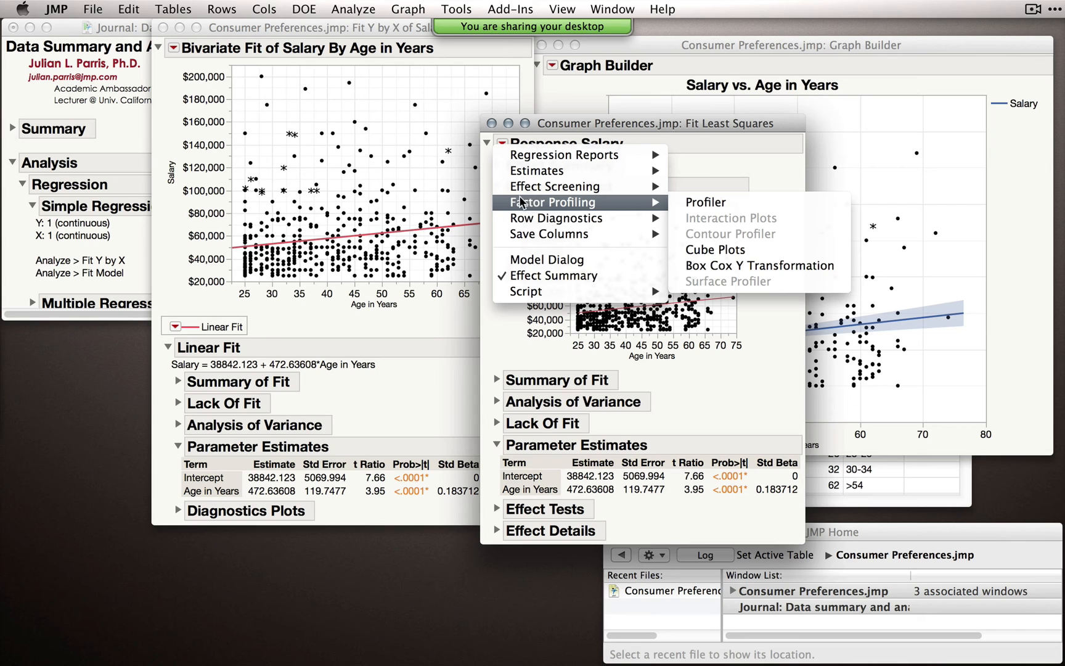
{"action": "left_click", "coordinate": [714, 203]}
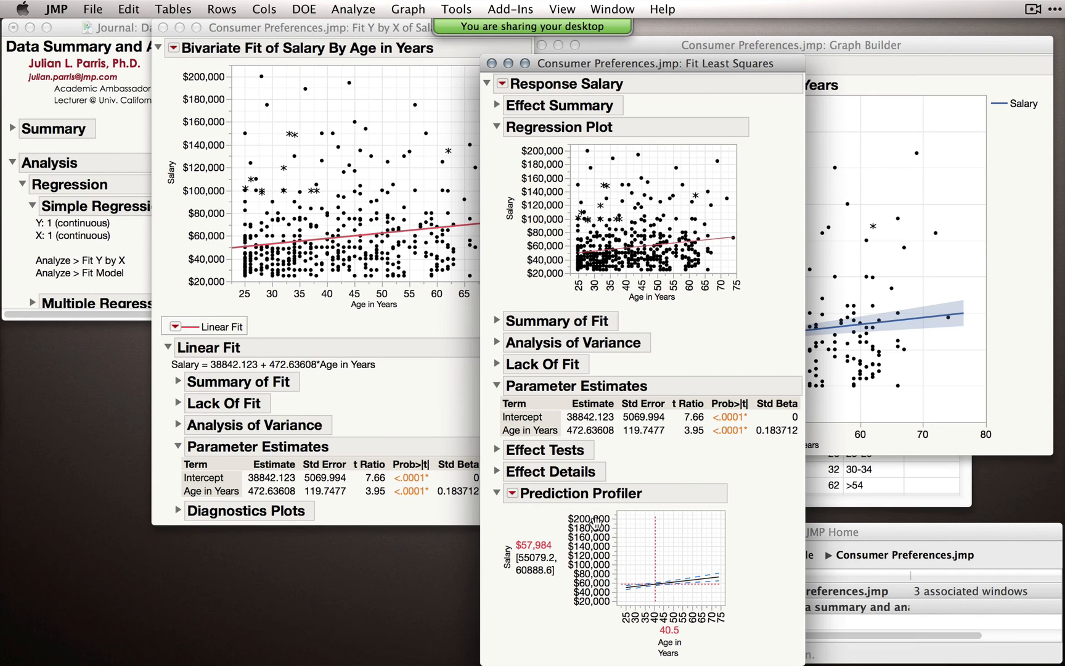
Rescale the profiler's Salary axis to a narrower range and set Age in Years to about 62.48, then 54.4.
{"action": "left_click_drag", "start_coordinate": [600, 513], "coordinate": [600, 521]}
{"action": "left_click_drag", "start_coordinate": [651, 558], "coordinate": [691, 546]}
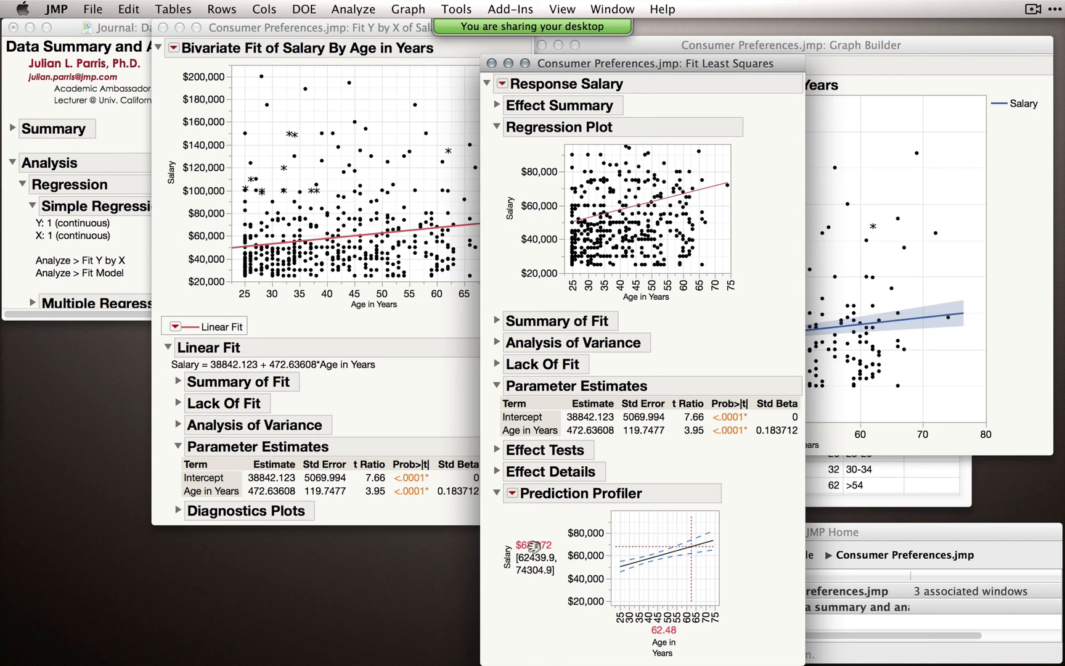
{"action": "mouse_move", "coordinate": [690, 548]}
{"action": "left_mouse_down"}
{"action": "mouse_move", "coordinate": [648, 560]}
{"action": "mouse_move", "coordinate": [677, 558]}
{"action": "left_mouse_up"}
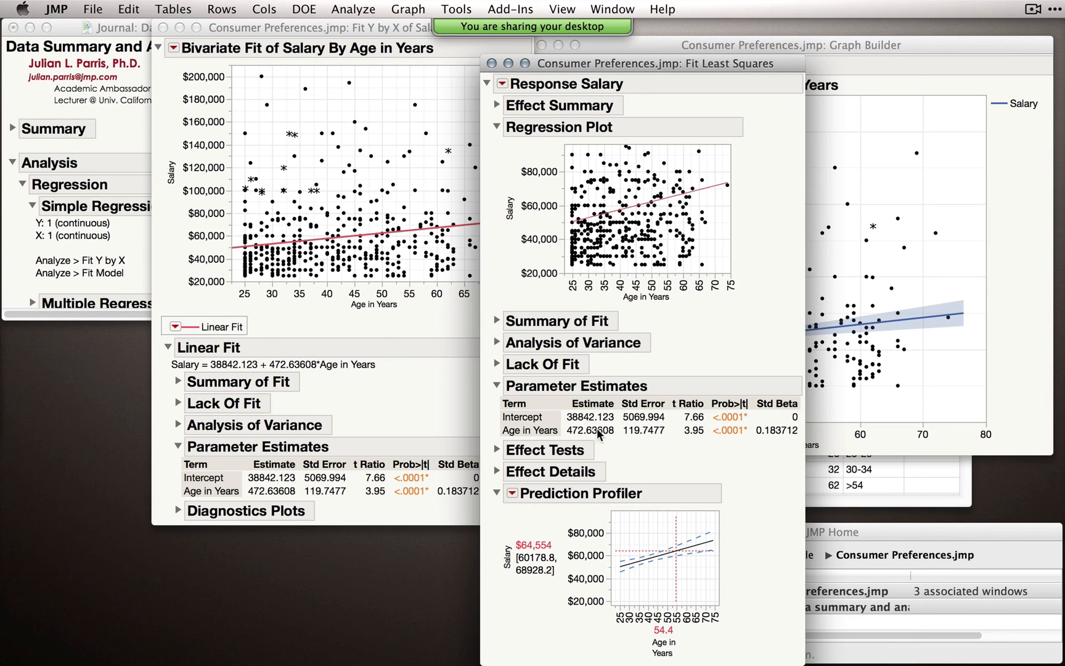
Close the Fit Least Squares and bivariate reports, and switch the journal's expanded topic from Simple Regression to Multiple Regression.
{"action": "left_click", "coordinate": [491, 63]}
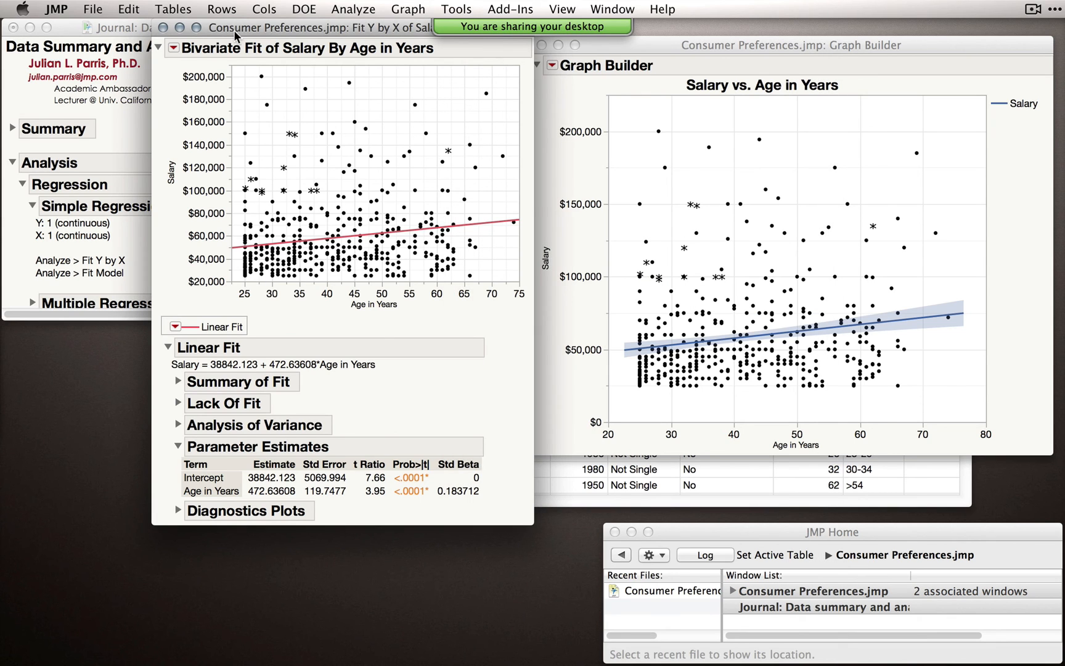
{"action": "left_click_drag", "start_coordinate": [235, 35], "coordinate": [314, 37]}
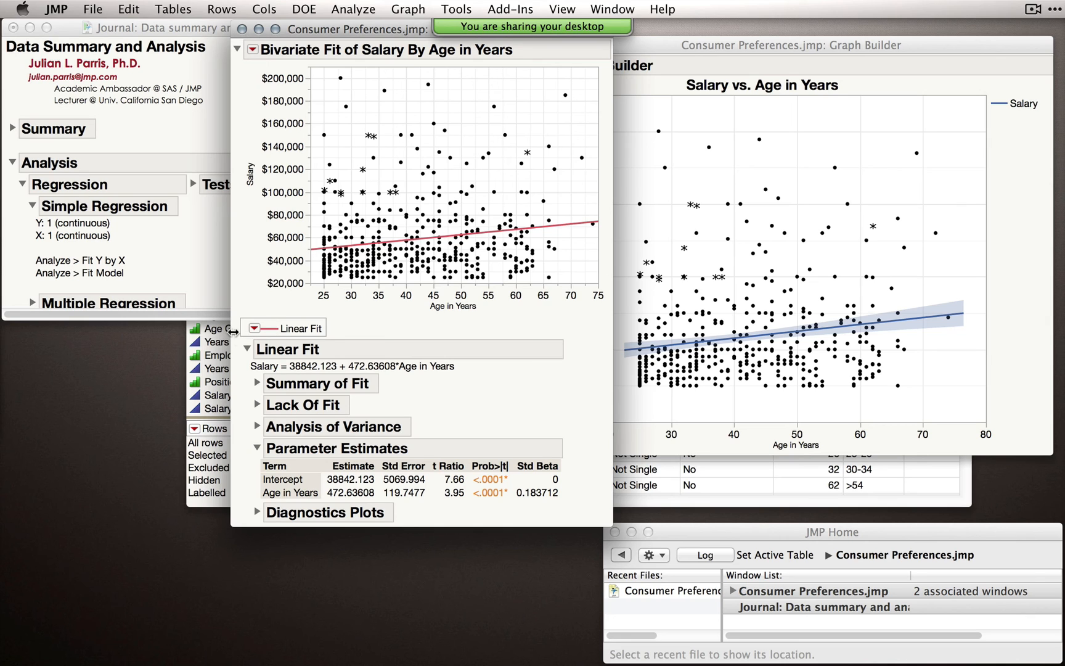
{"action": "left_click_drag", "start_coordinate": [348, 29], "coordinate": [350, 49]}
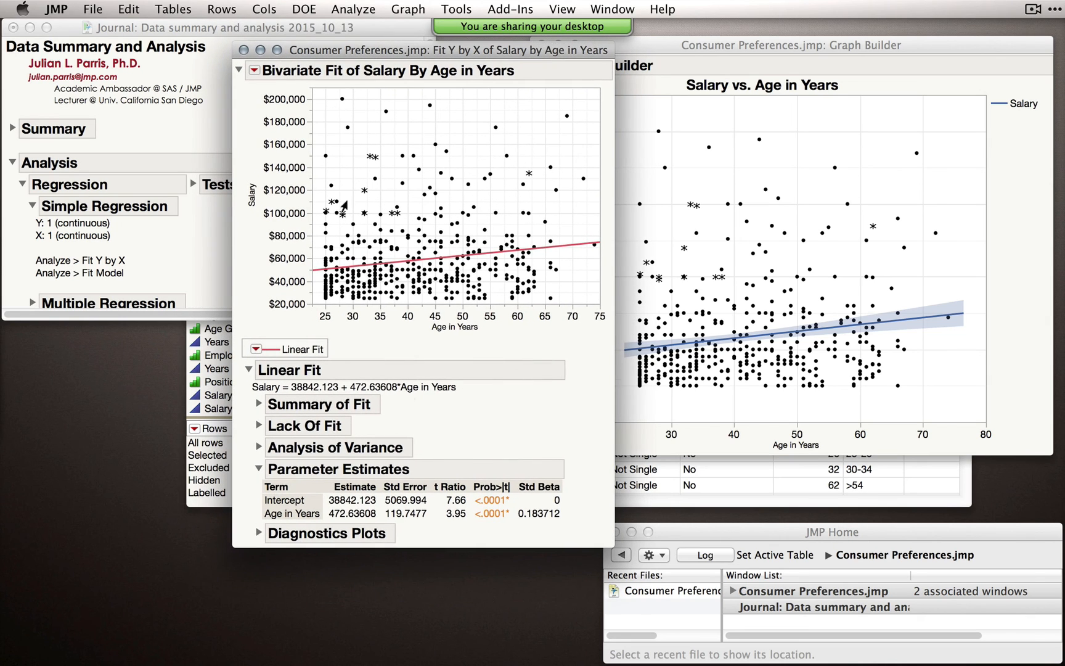
{"action": "left_click", "coordinate": [244, 50]}
{"action": "left_click", "coordinate": [32, 205]}
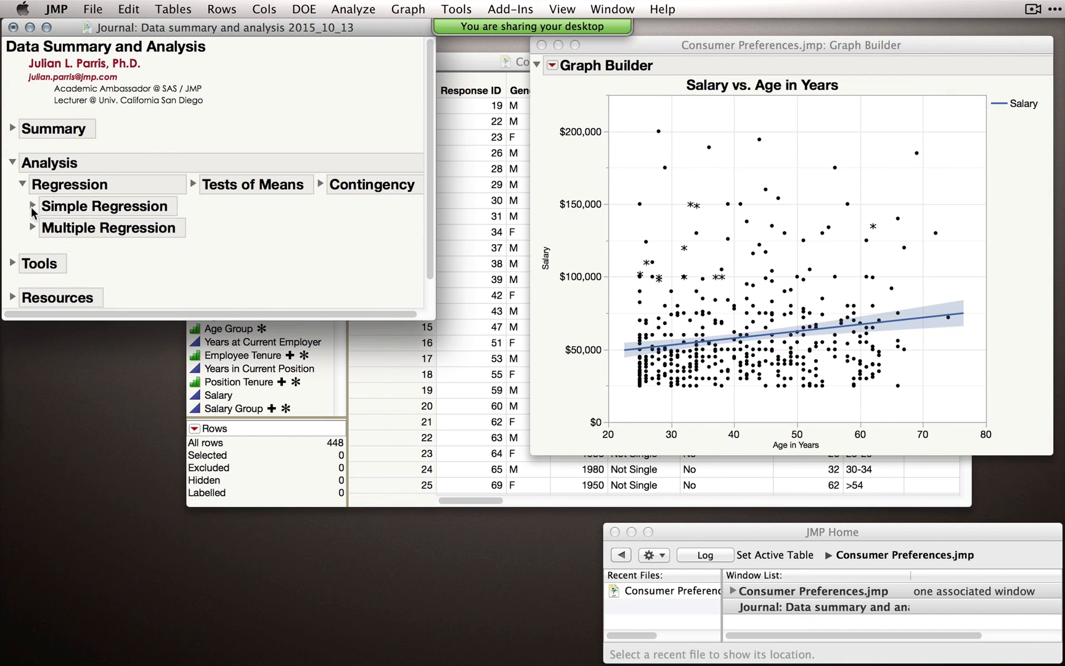
{"action": "left_click", "coordinate": [32, 227]}
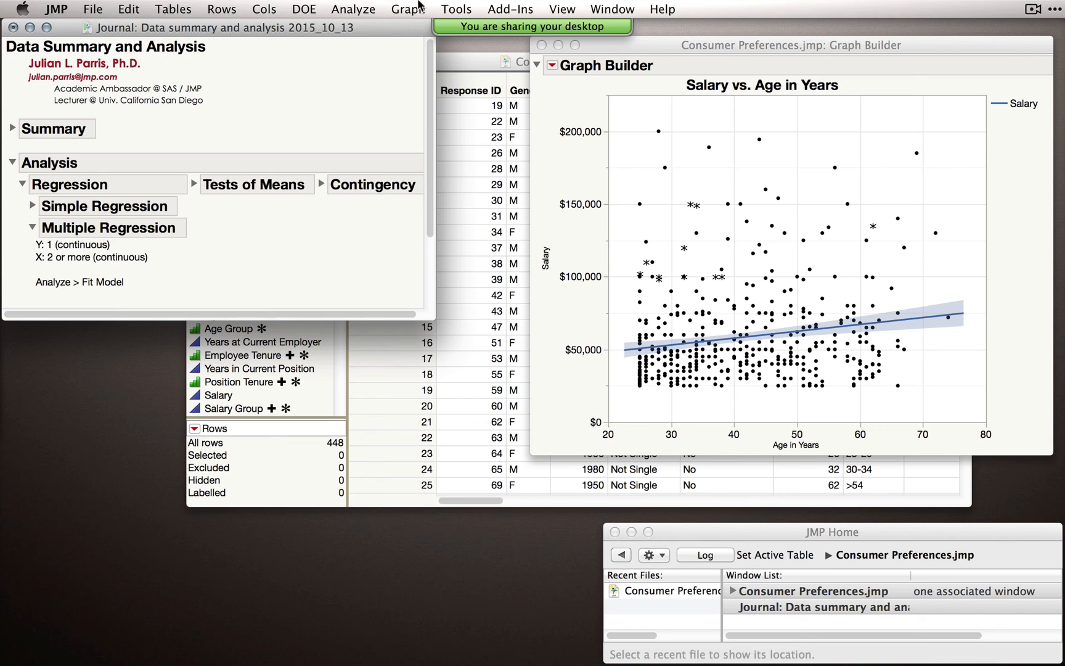
Run Fit Y by X with Salary as the response and Age in Years and Years at Current Employer as factors.
{"action": "left_click", "coordinate": [355, 8]}
{"action": "left_click", "coordinate": [364, 44]}
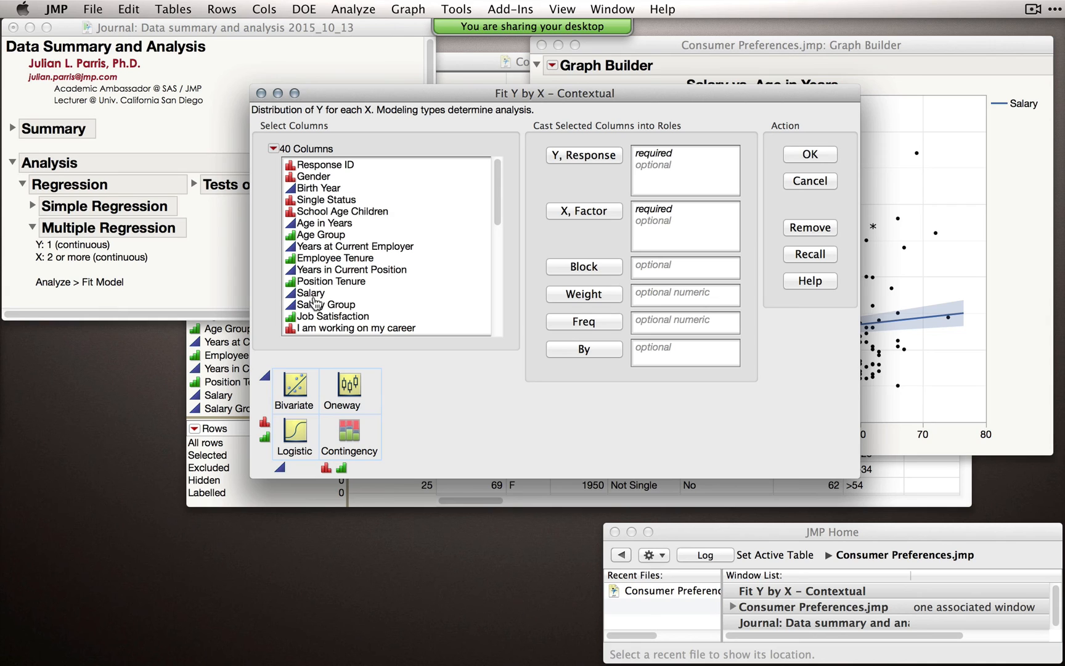
{"action": "left_click", "coordinate": [313, 296]}
{"action": "left_click", "coordinate": [567, 158]}
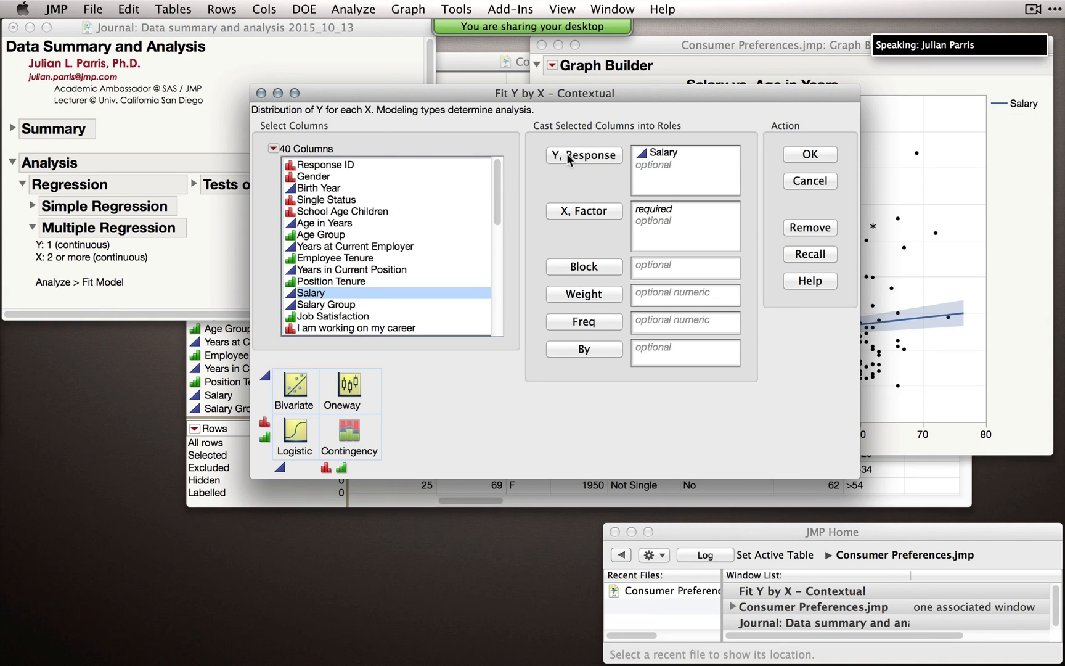
{"action": "left_click", "coordinate": [328, 224]}
{"action": "left_click", "coordinate": [583, 216]}
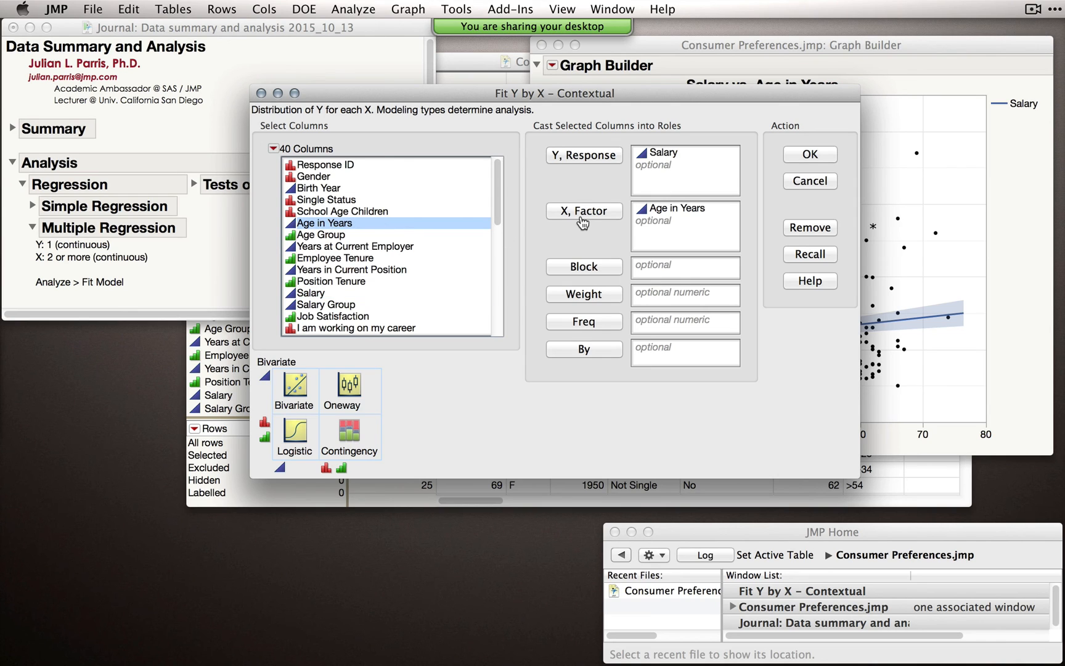
{"action": "left_click", "coordinate": [366, 247]}
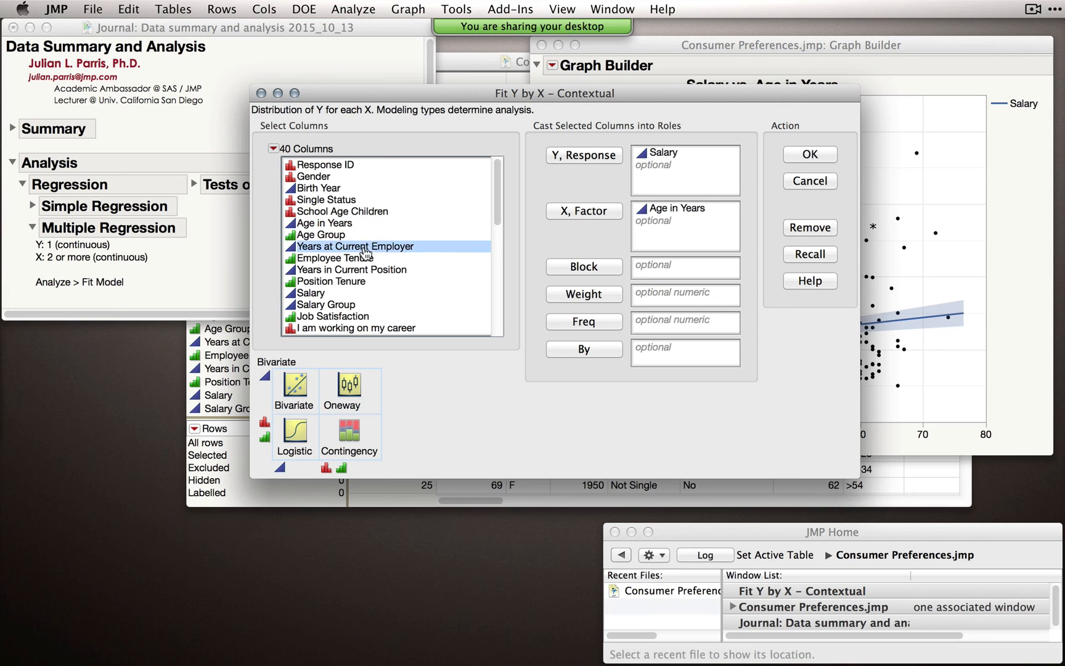
{"action": "left_click", "coordinate": [604, 213]}
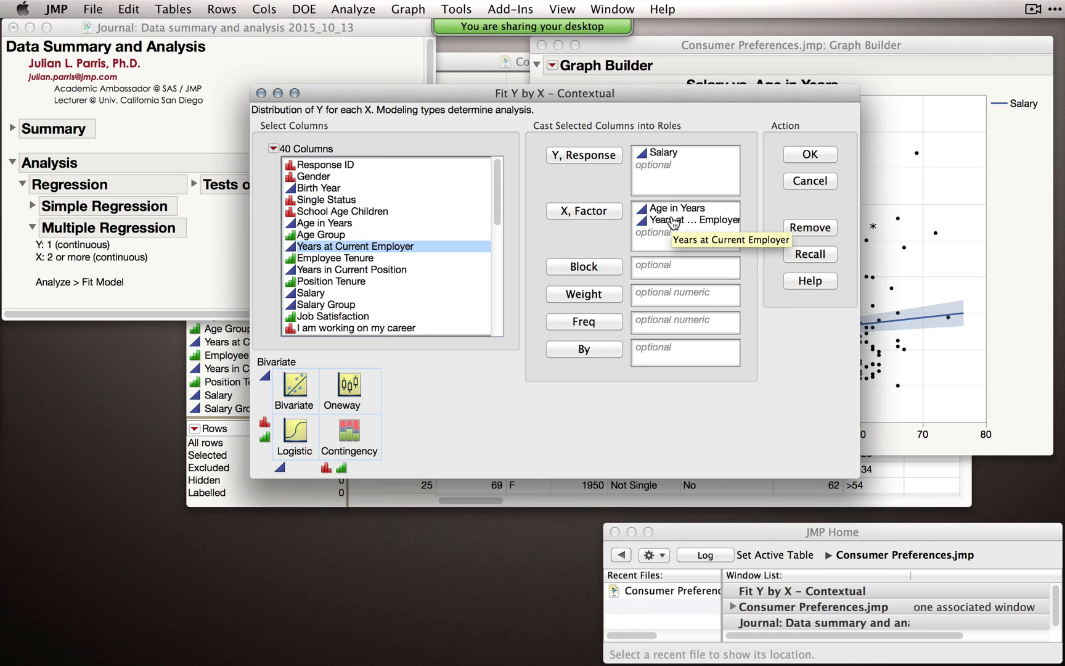
{"action": "left_click", "coordinate": [820, 159]}
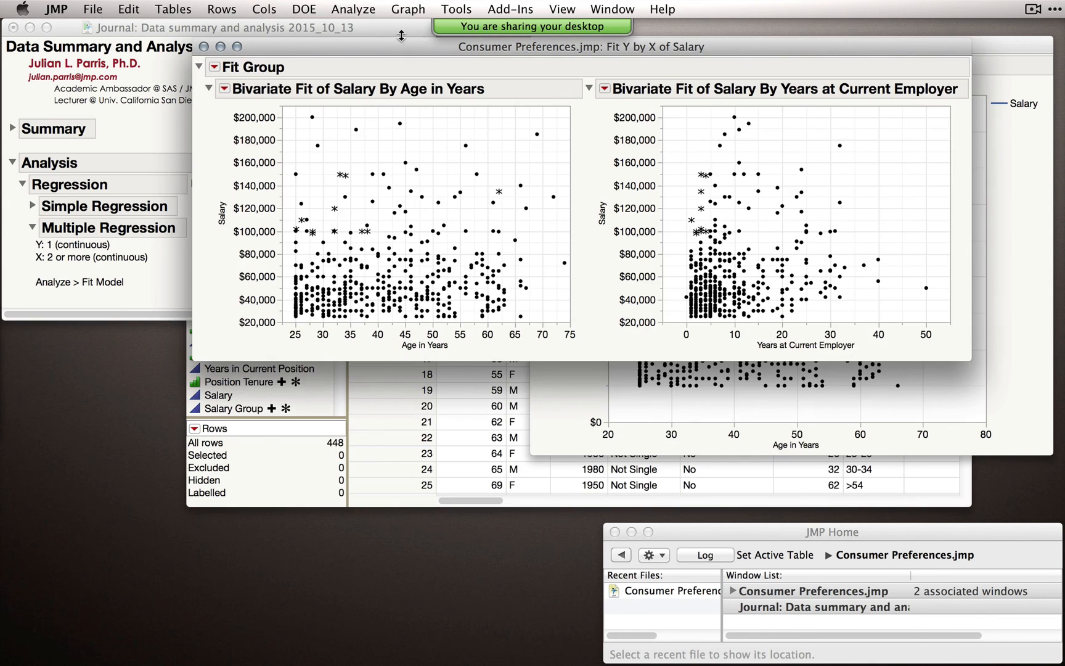
{"action": "left_click_drag", "start_coordinate": [343, 54], "coordinate": [320, 72]}
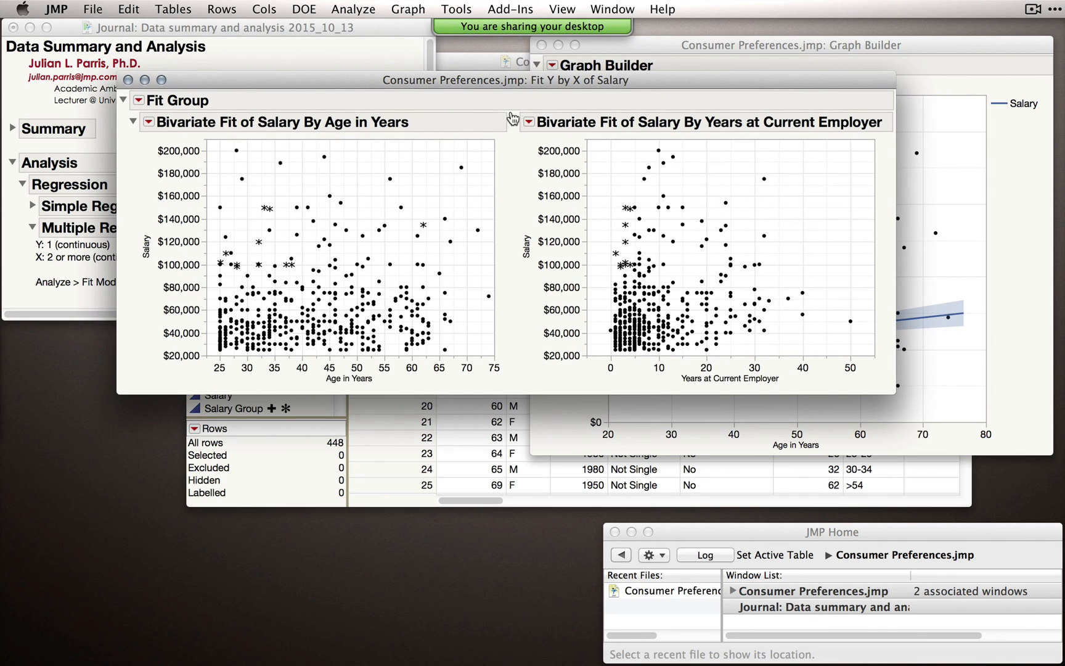
{"action": "mouse_move", "coordinate": [546, 82]}
{"action": "left_mouse_down"}
{"action": "mouse_move", "coordinate": [513, 86]}
{"action": "mouse_move", "coordinate": [539, 87]}
{"action": "left_mouse_up"}
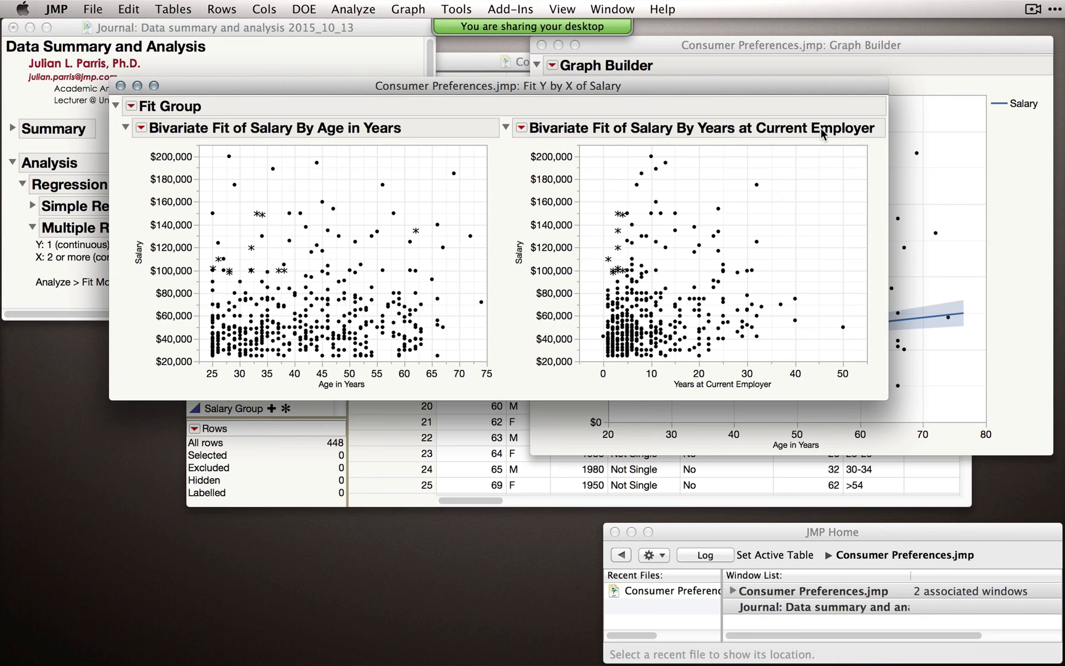
{"action": "left_click_drag", "start_coordinate": [543, 93], "coordinate": [696, 89]}
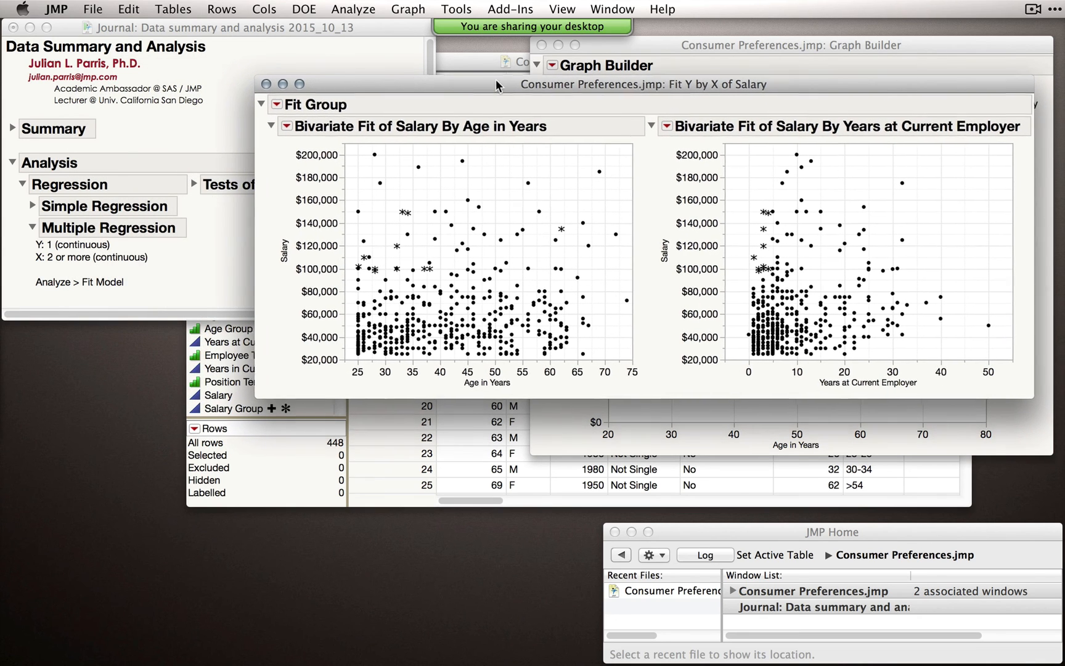
{"action": "left_click_drag", "start_coordinate": [499, 84], "coordinate": [450, 79]}
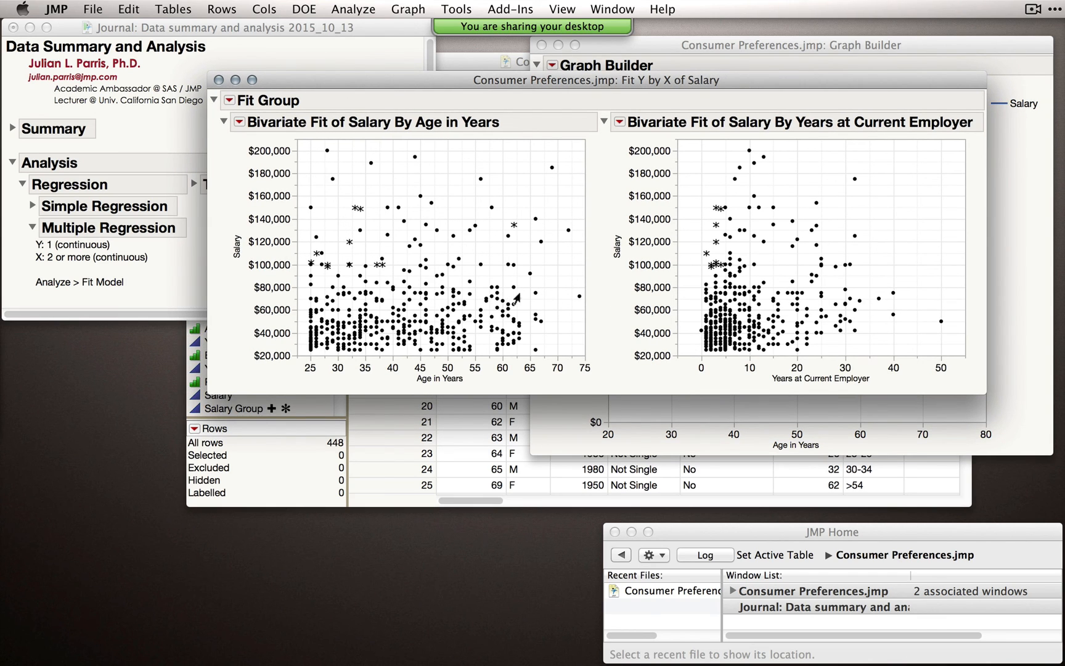
Fit a line to the Salary by Age in Years plot only and remove that fit again.
{"action": "left_click", "coordinate": [239, 122]}
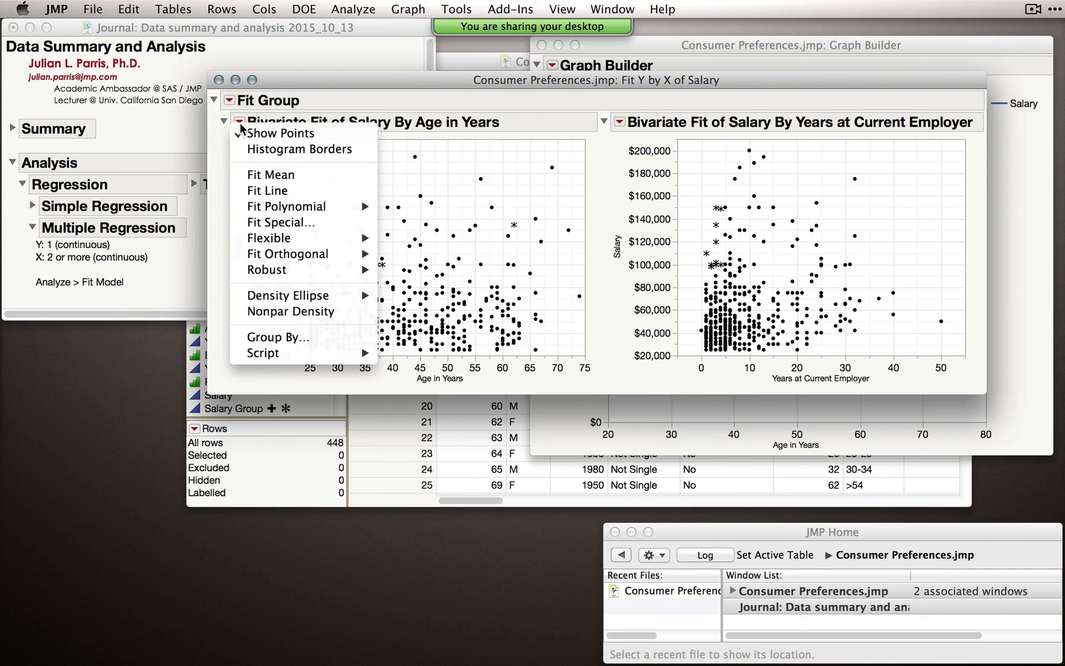
{"action": "left_click", "coordinate": [250, 192]}
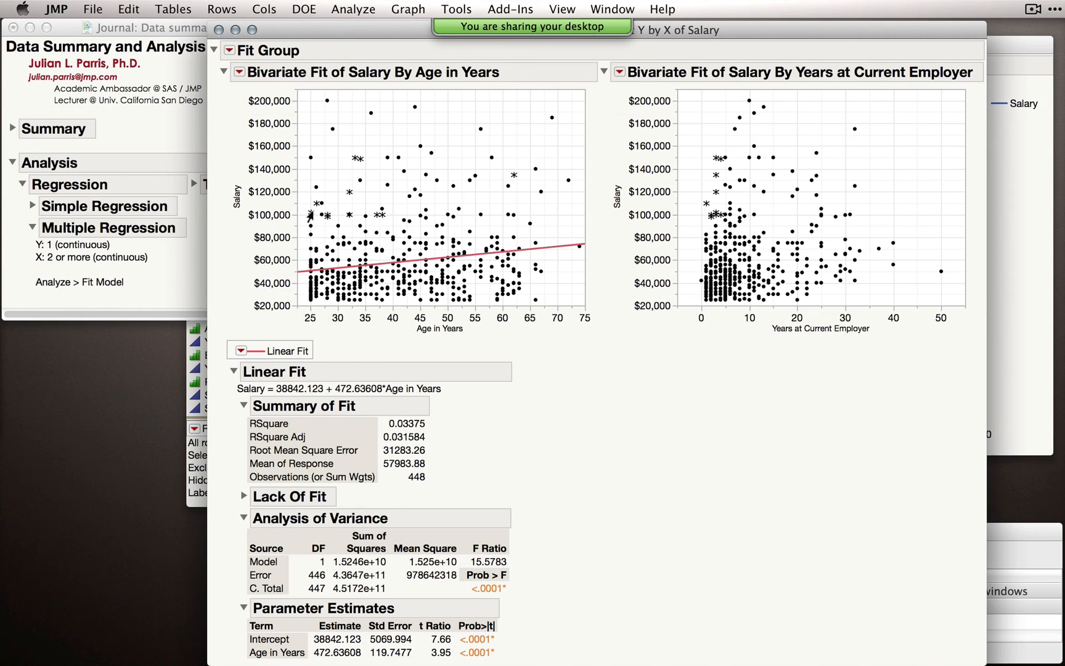
{"action": "left_click", "coordinate": [242, 350]}
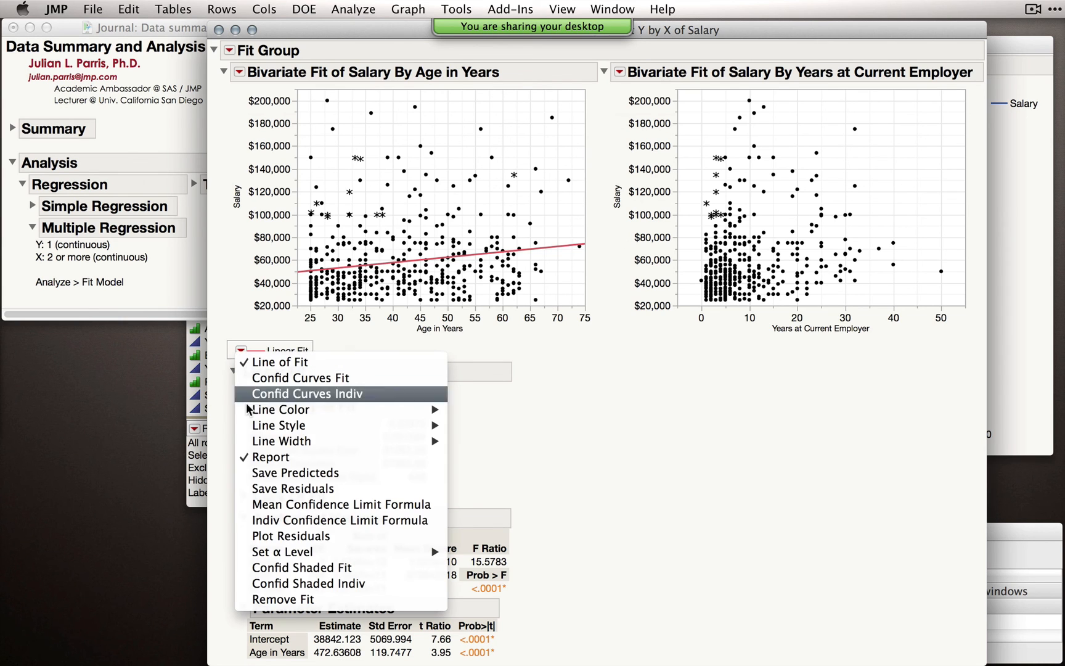
{"action": "left_click", "coordinate": [283, 599]}
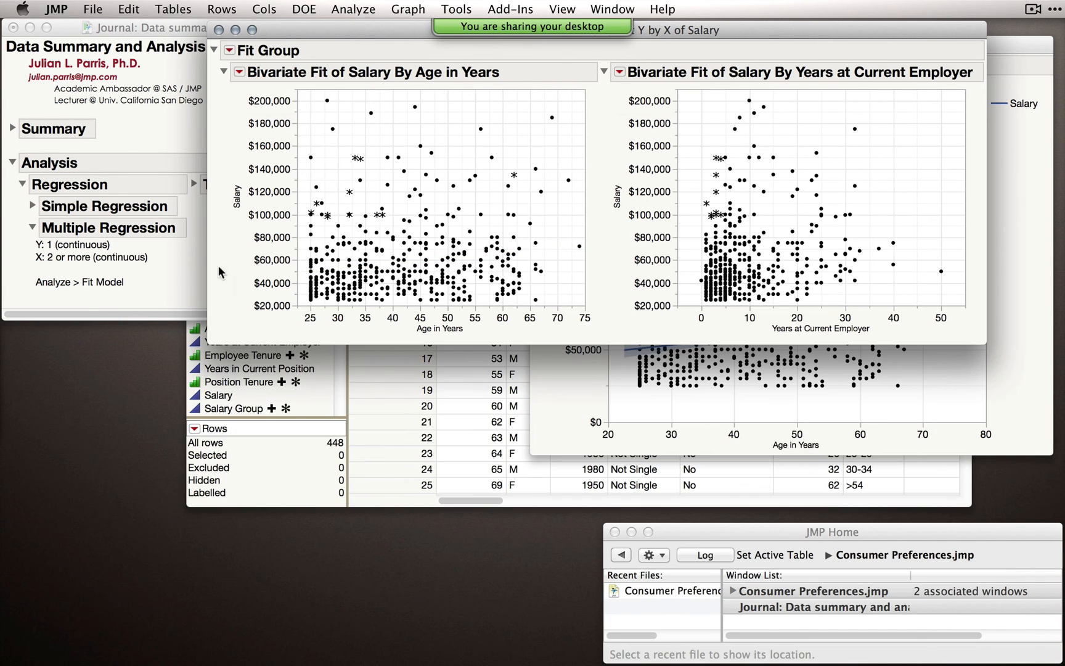
Expand the journal's Tools section and highlight the Broadcasting commands entry.
{"action": "left_click", "coordinate": [155, 284]}
{"action": "scroll", "coordinate": [431, 203], "scroll_direction": "down", "scroll_amount": 3}
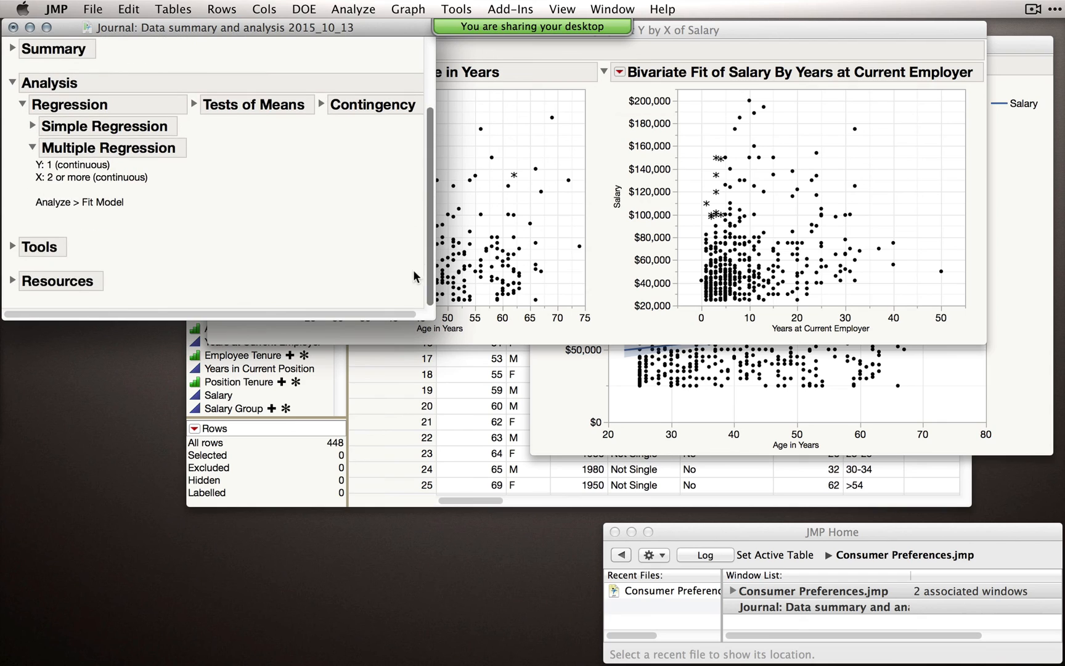
{"action": "left_click", "coordinate": [41, 248]}
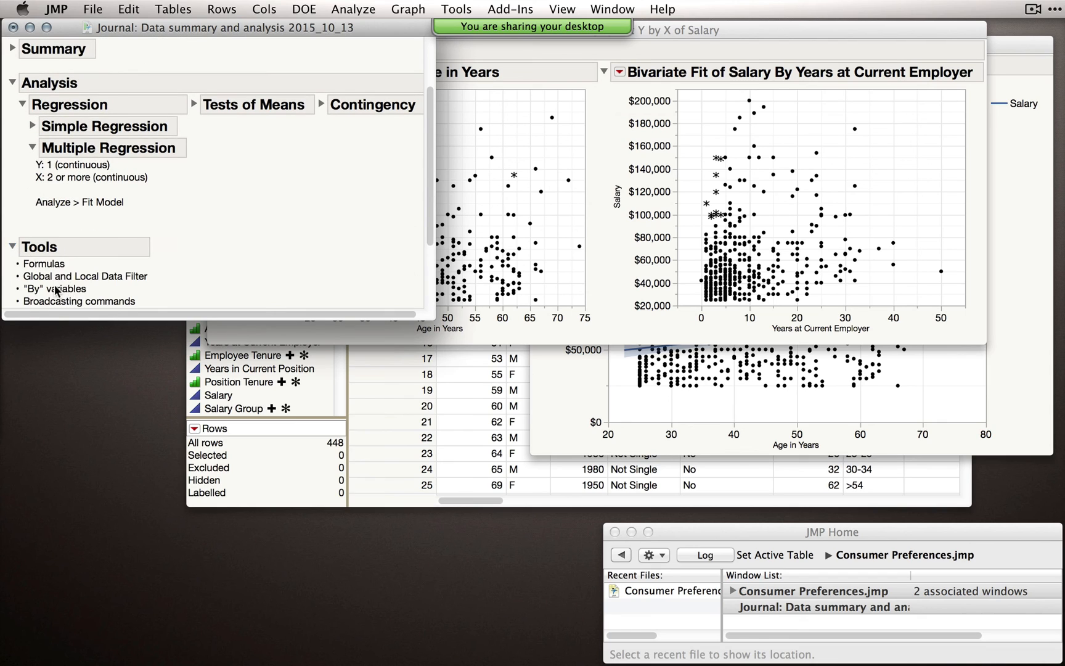
{"action": "left_click", "coordinate": [70, 303]}
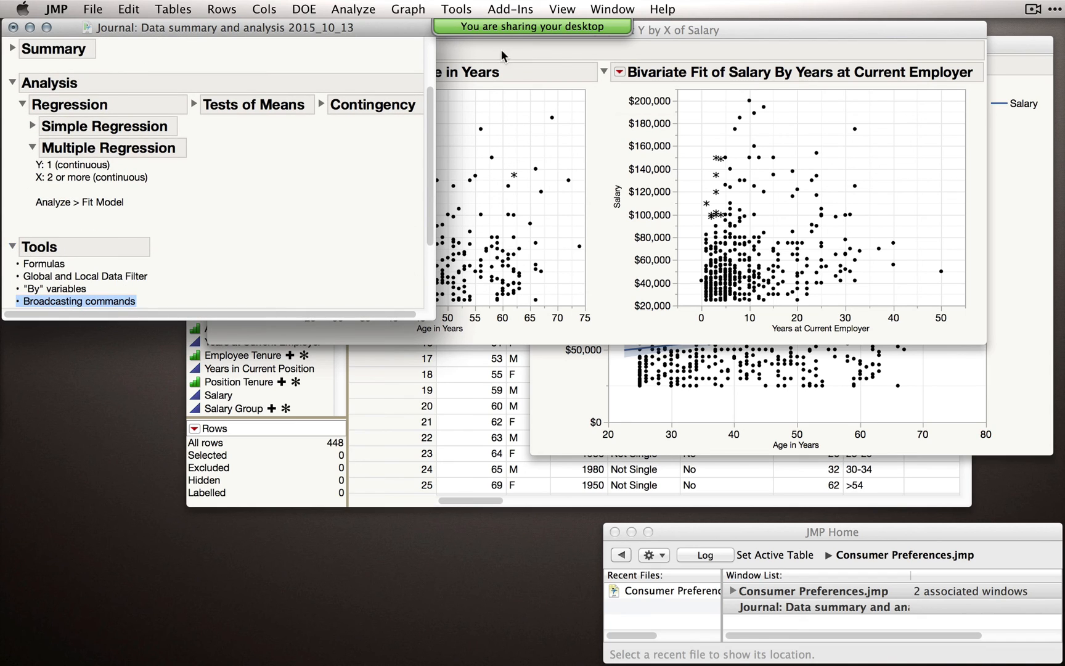
Return to the Fit Y by X report and broadcast Fit Line to both bivariate plots in the Fit Group.
{"action": "left_click", "coordinate": [747, 32]}
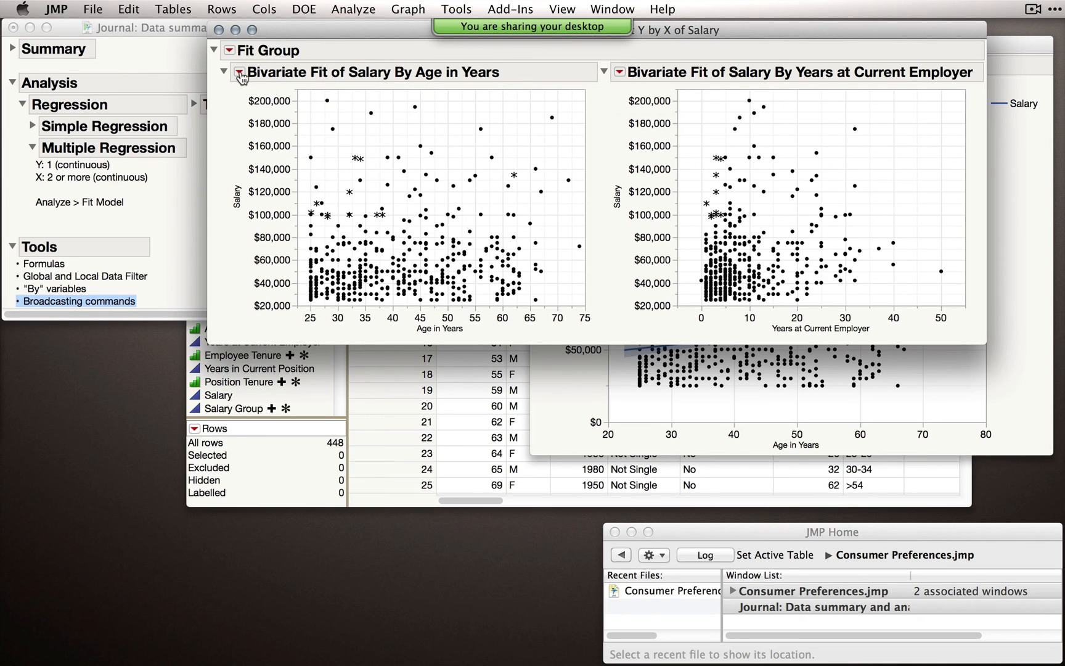
{"action": "mouse_move", "coordinate": [781, 164]}
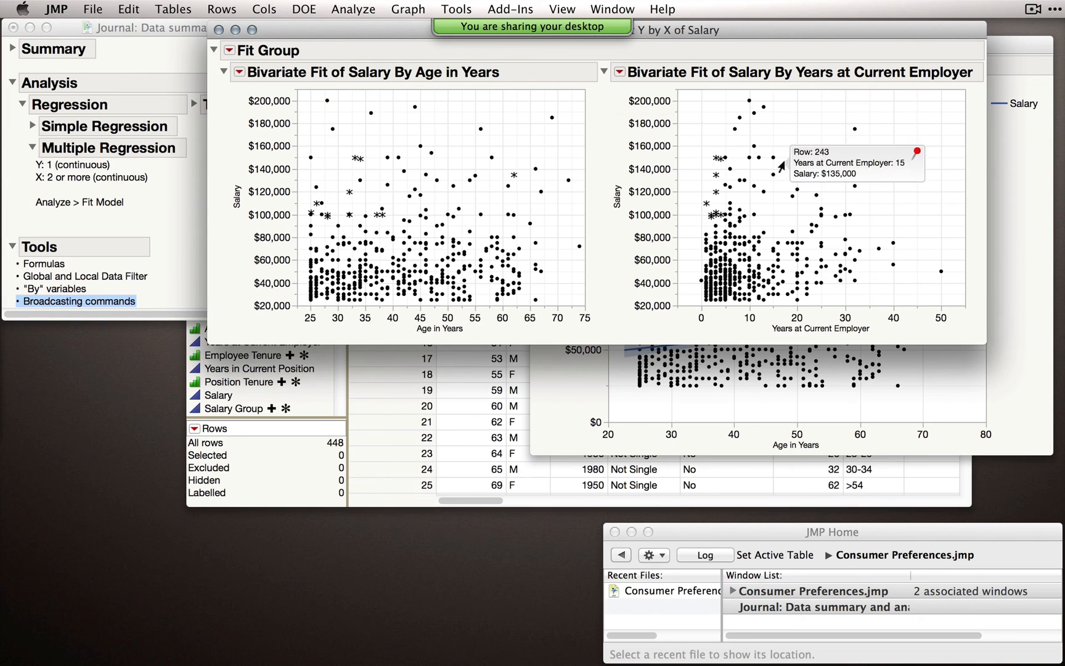
{"action": "left_click_drag", "start_coordinate": [677, 29], "coordinate": [625, 47]}
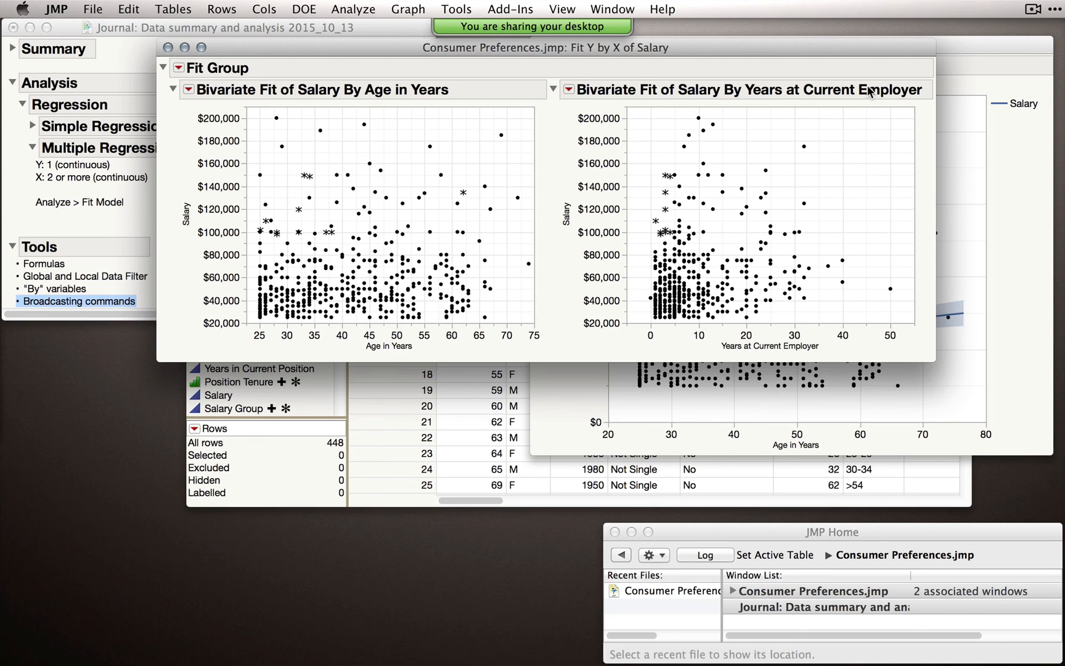
{"action": "left_click", "coordinate": [188, 89]}
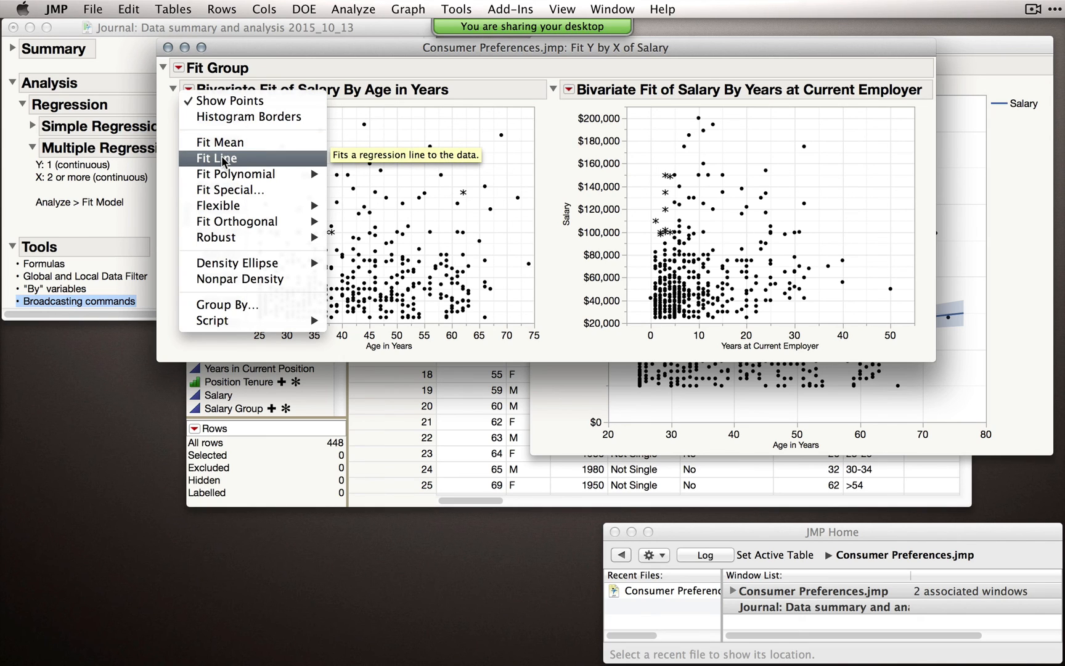
{"action": "left_click", "coordinate": [168, 145]}
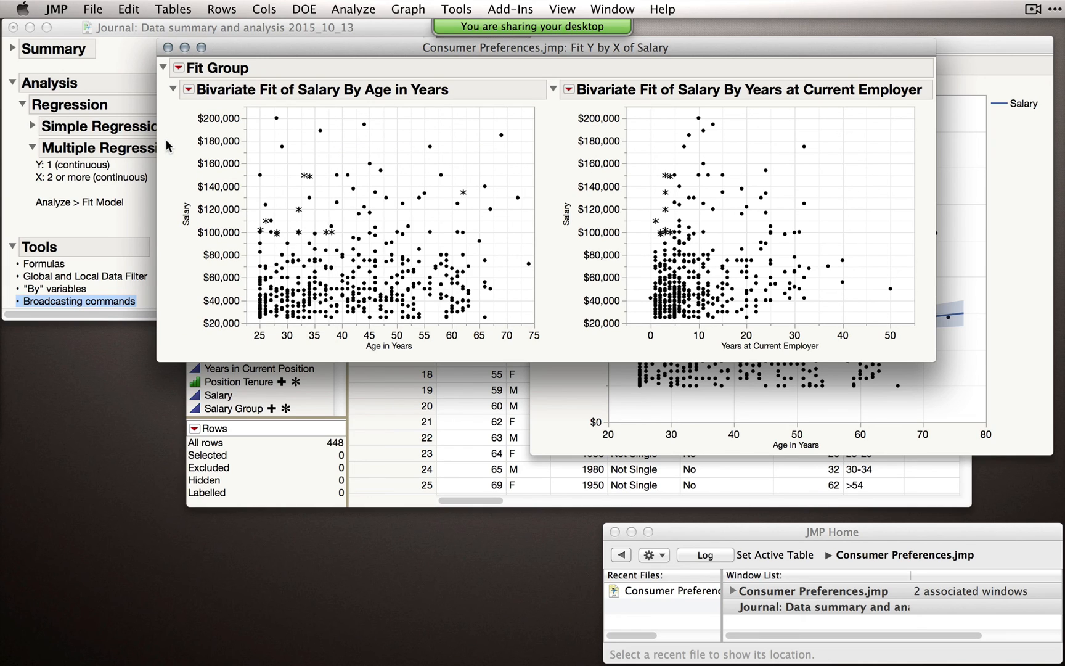
{"action": "left_click", "coordinate": [188, 90]}
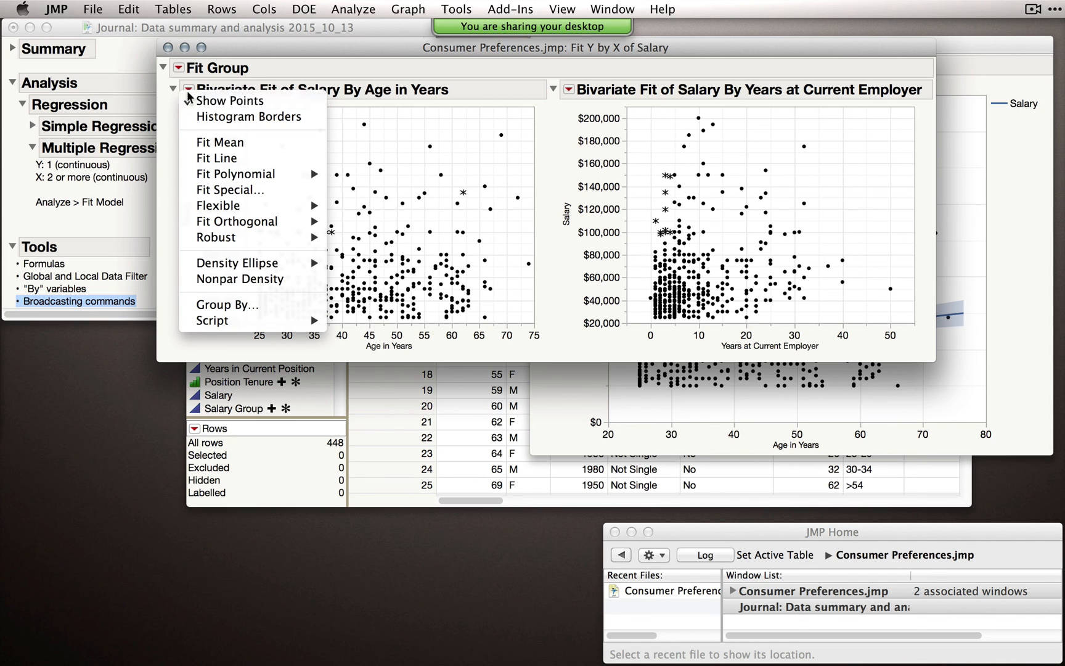
{"action": "left_click", "coordinate": [215, 159]}
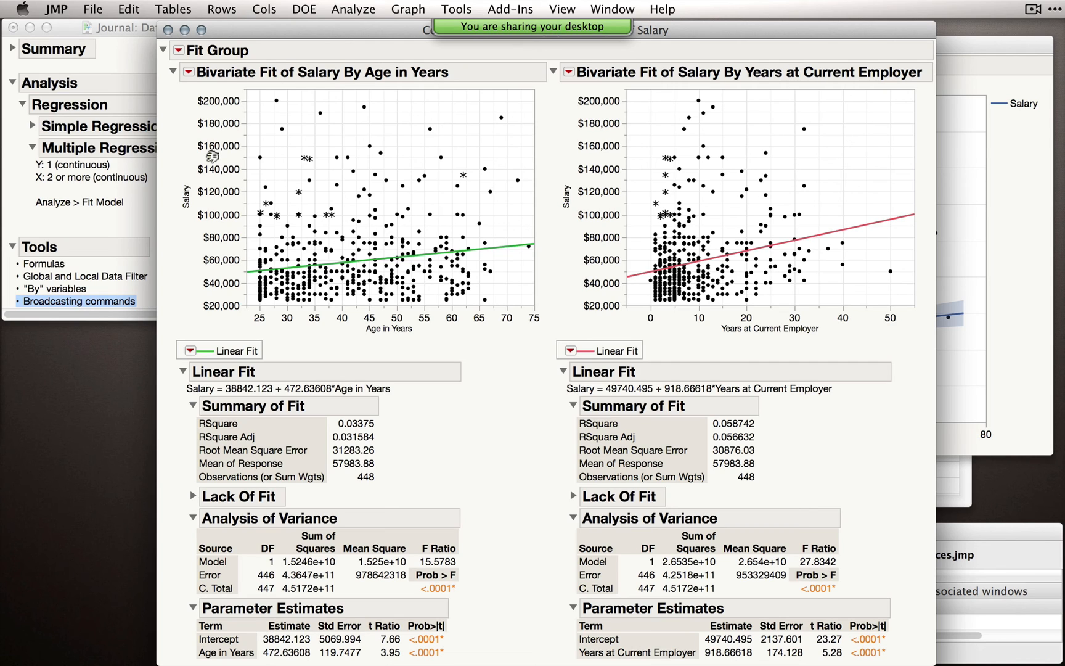
{"action": "left_click", "coordinate": [188, 72]}
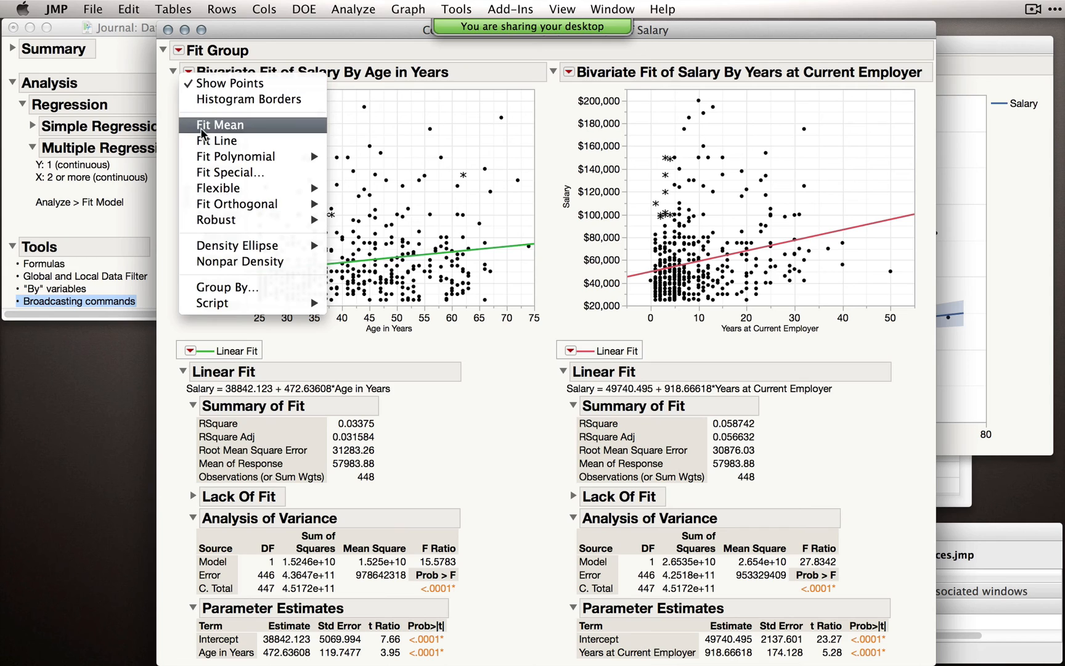
{"action": "left_click", "coordinate": [434, 150]}
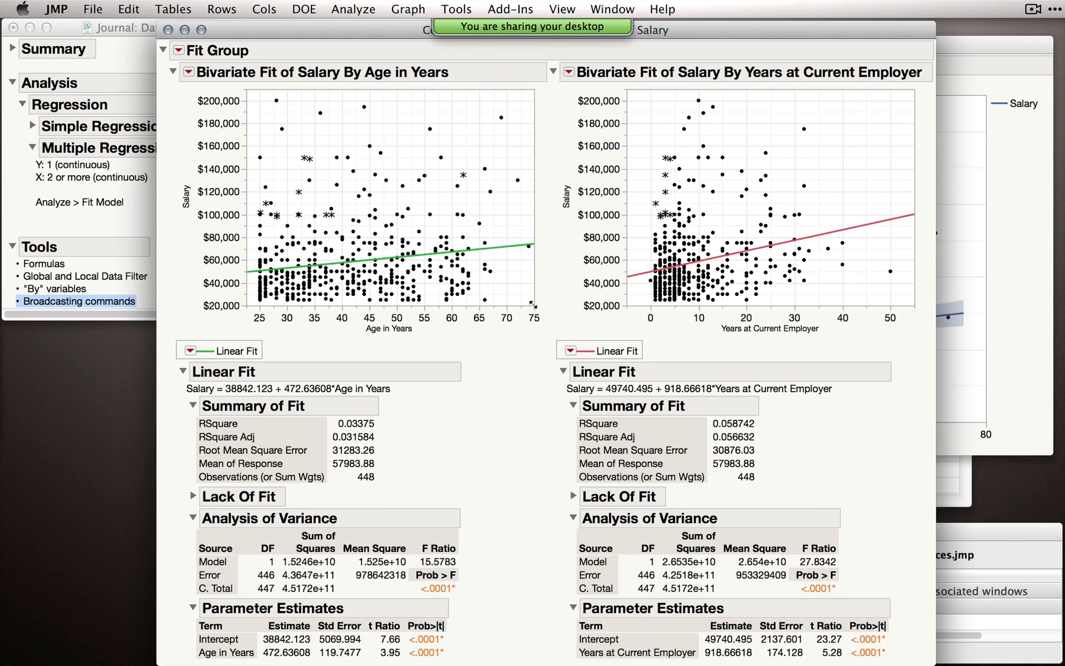
Shrink both bivariate scatterplots in the Fit Group to the same smaller size.
{"action": "left_click_drag", "start_coordinate": [533, 304], "coordinate": [443, 229]}
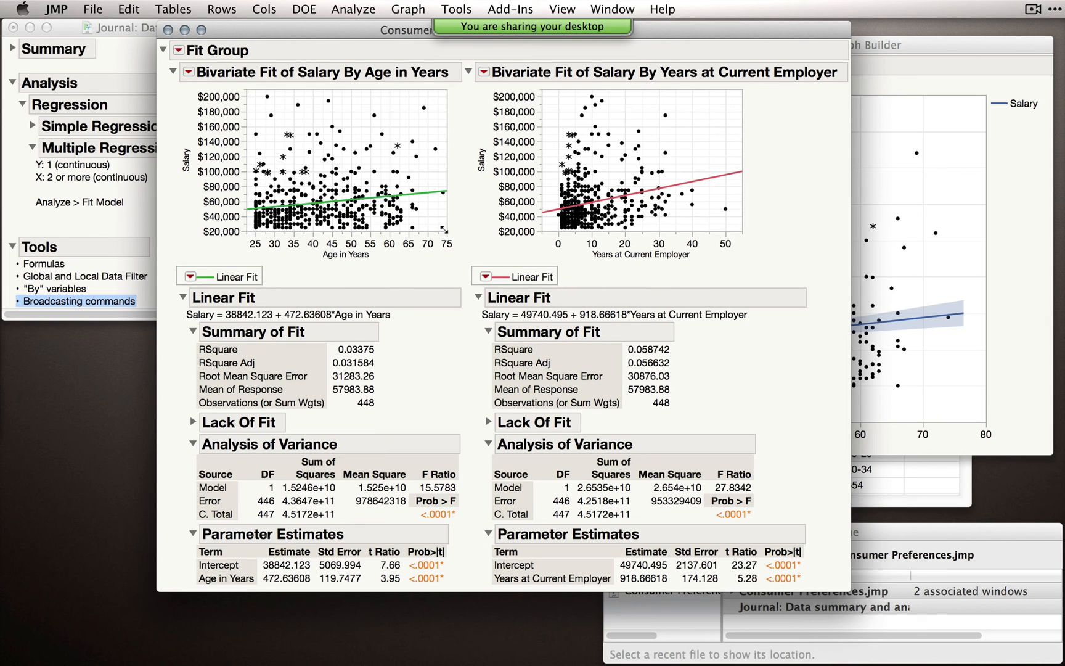
{"action": "left_click_drag", "start_coordinate": [443, 229], "coordinate": [489, 266]}
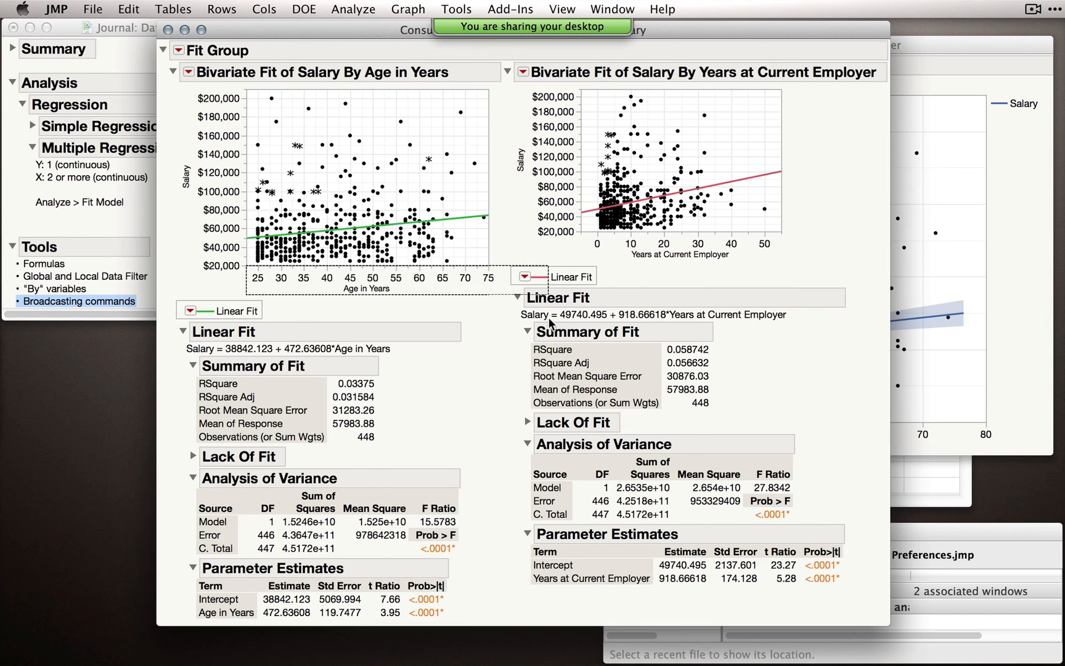
{"action": "left_click_drag", "start_coordinate": [550, 321], "coordinate": [473, 252]}
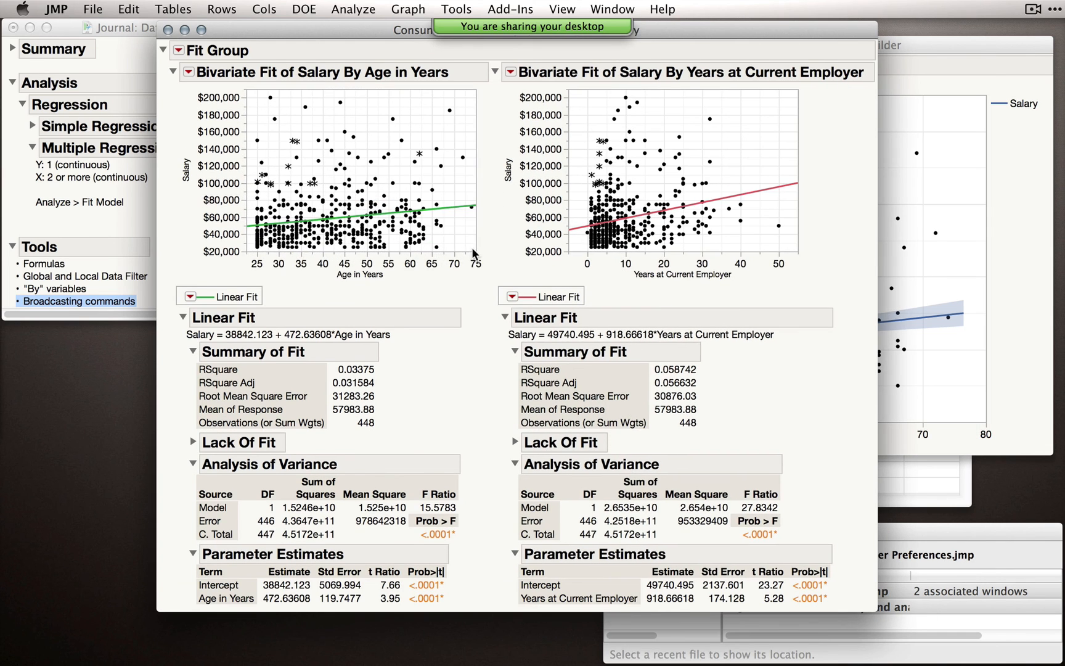
Collapse and re-expand the Linear Fit and Summary of Fit outlines in both bivariate reports simultaneously.
{"action": "left_click", "coordinate": [182, 317], "text": "super"}
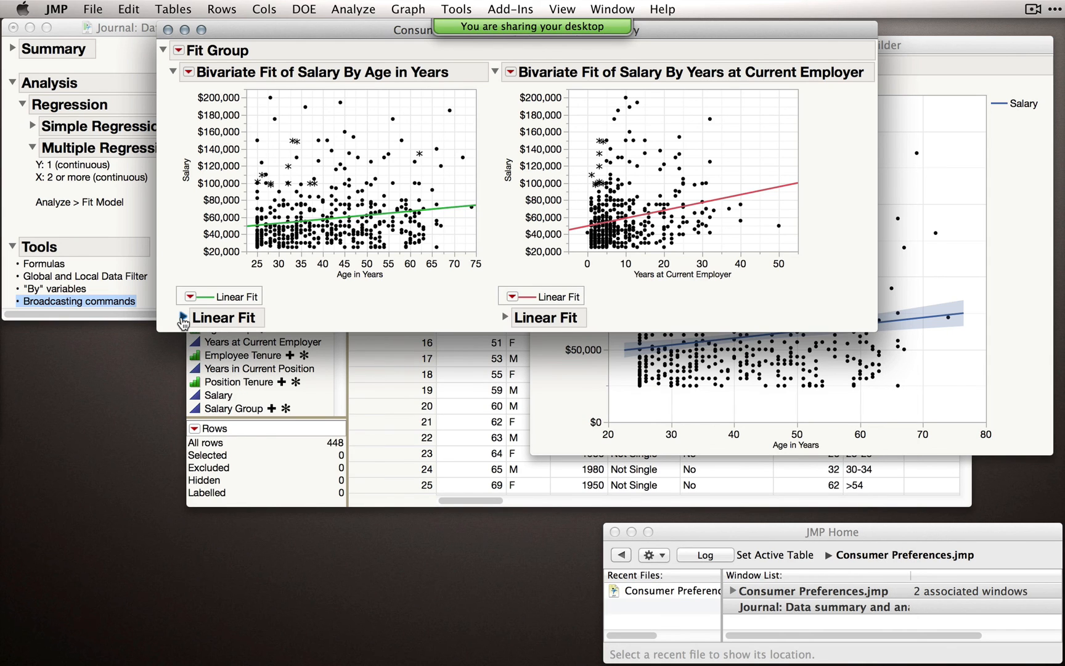
{"action": "left_click", "coordinate": [182, 318], "text": "super"}
{"action": "left_click", "coordinate": [192, 351], "text": "super"}
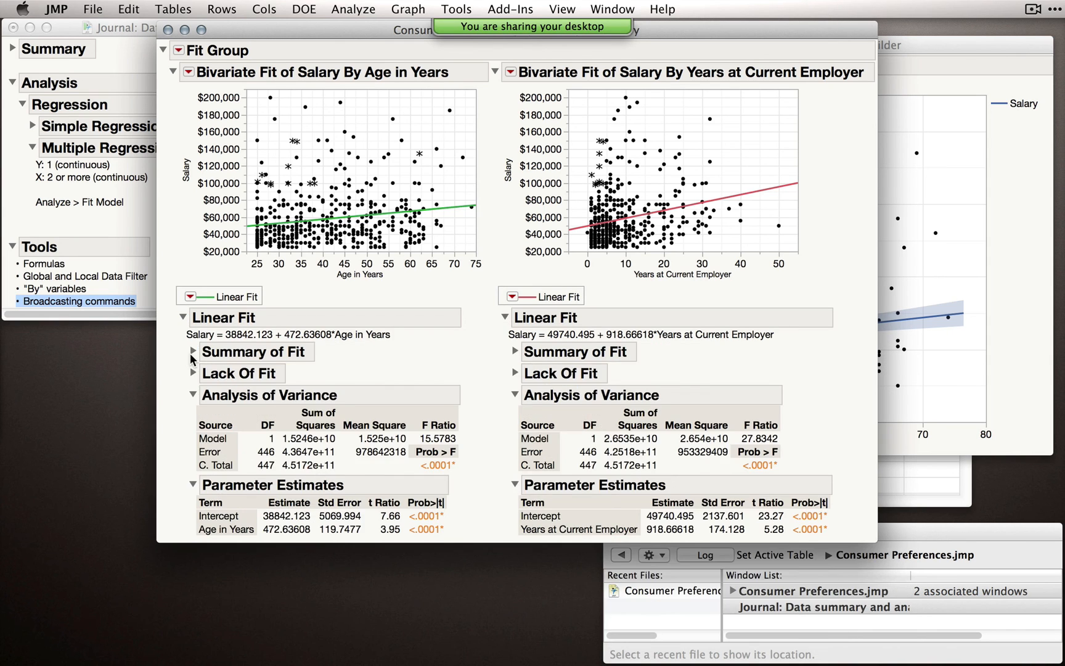
{"action": "left_click", "coordinate": [191, 350], "text": "super"}
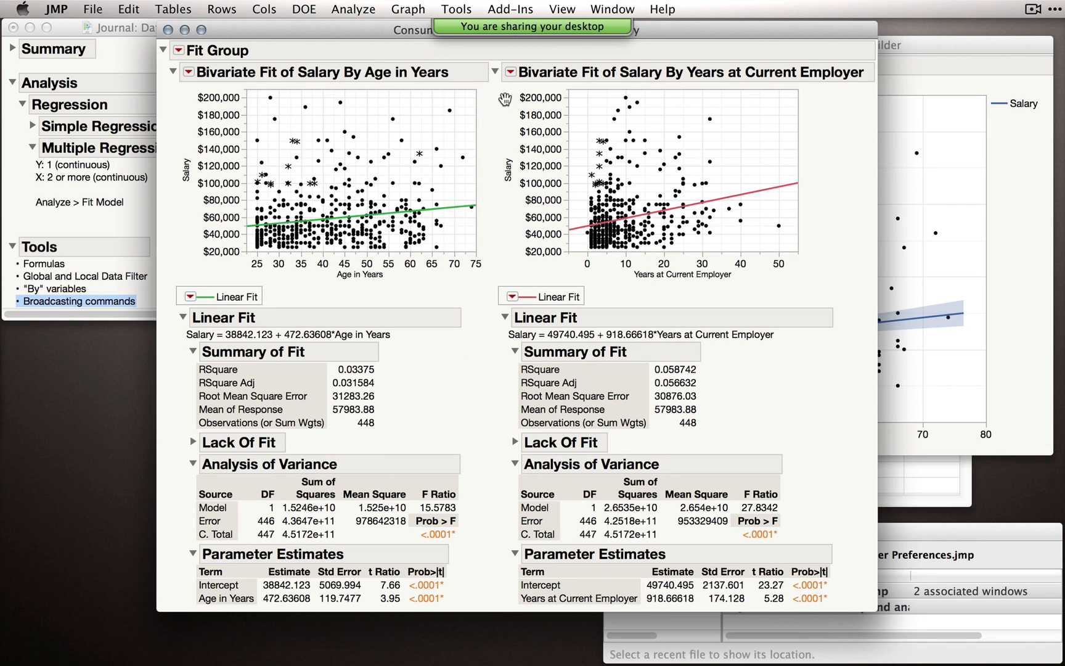
Close the Fit Y by X report of Salary and collapse the journal's Tools section.
{"action": "left_click_drag", "start_coordinate": [386, 27], "coordinate": [365, 26]}
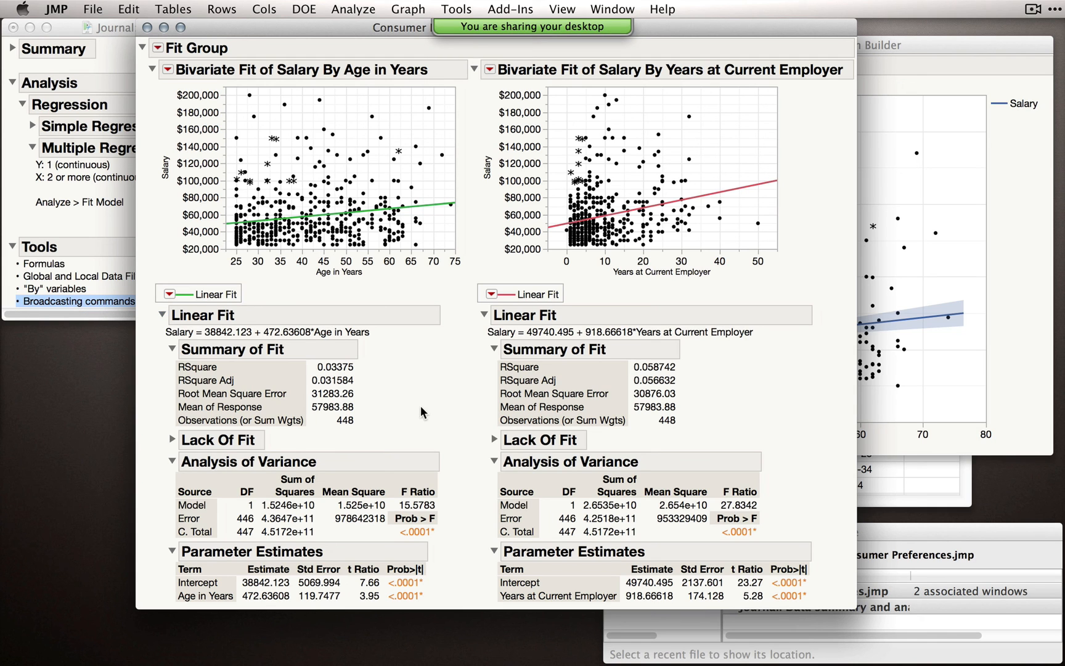
{"action": "left_click_drag", "start_coordinate": [399, 27], "coordinate": [404, 48]}
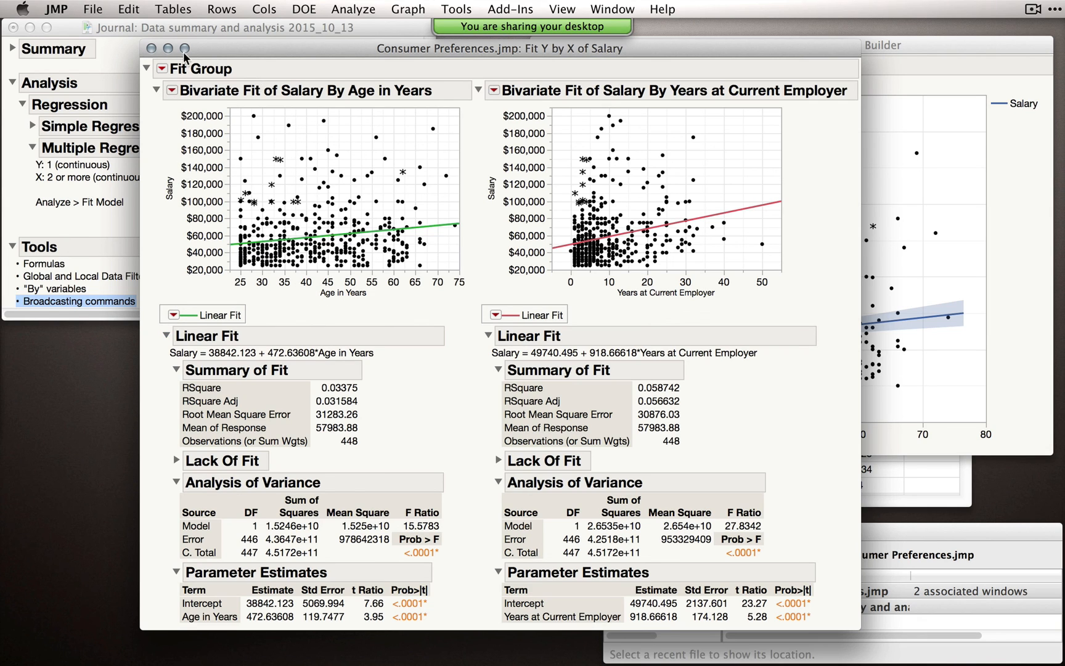
{"action": "left_click", "coordinate": [150, 48]}
{"action": "left_click", "coordinate": [13, 246]}
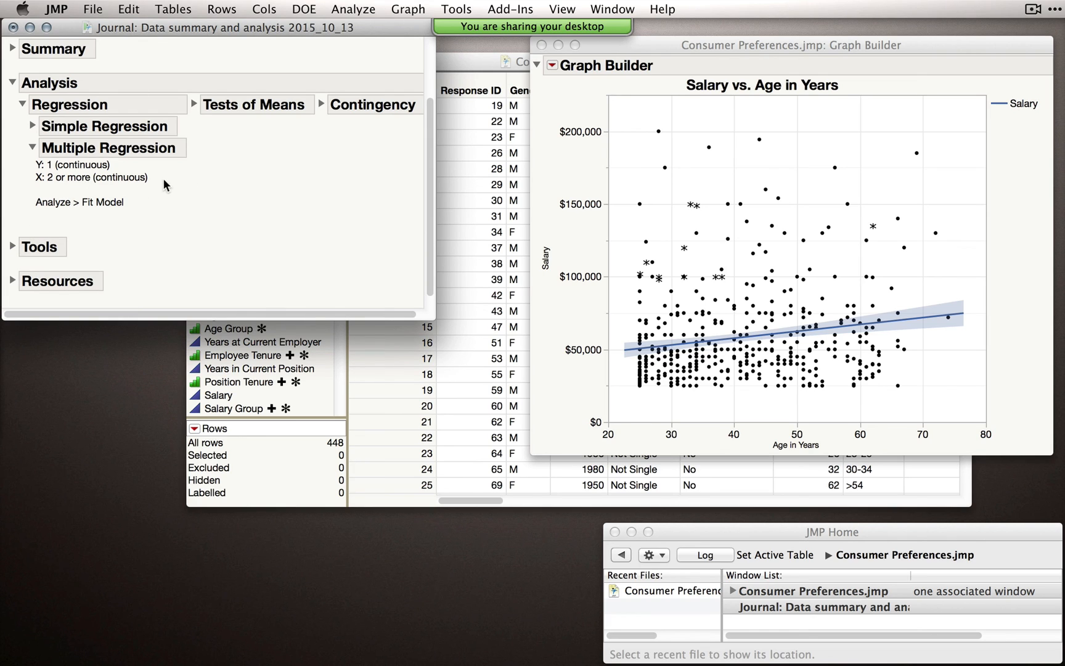
Close the Graph Builder window and start a Fit Model specification with Salary as the Y response.
{"action": "left_click", "coordinate": [542, 45]}
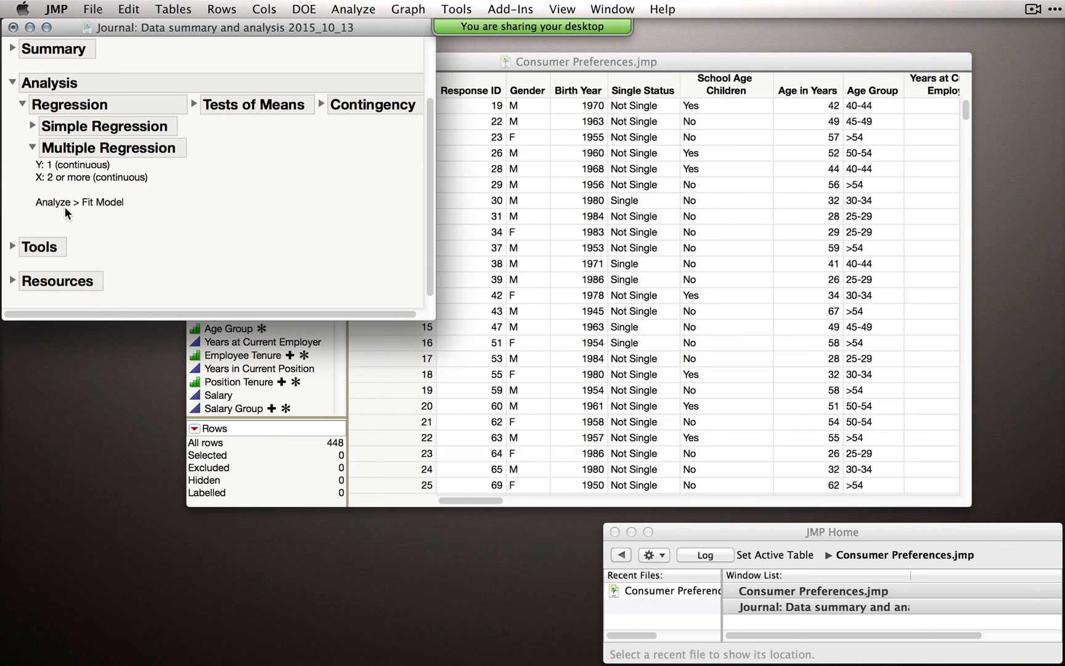
{"action": "left_click", "coordinate": [339, 7]}
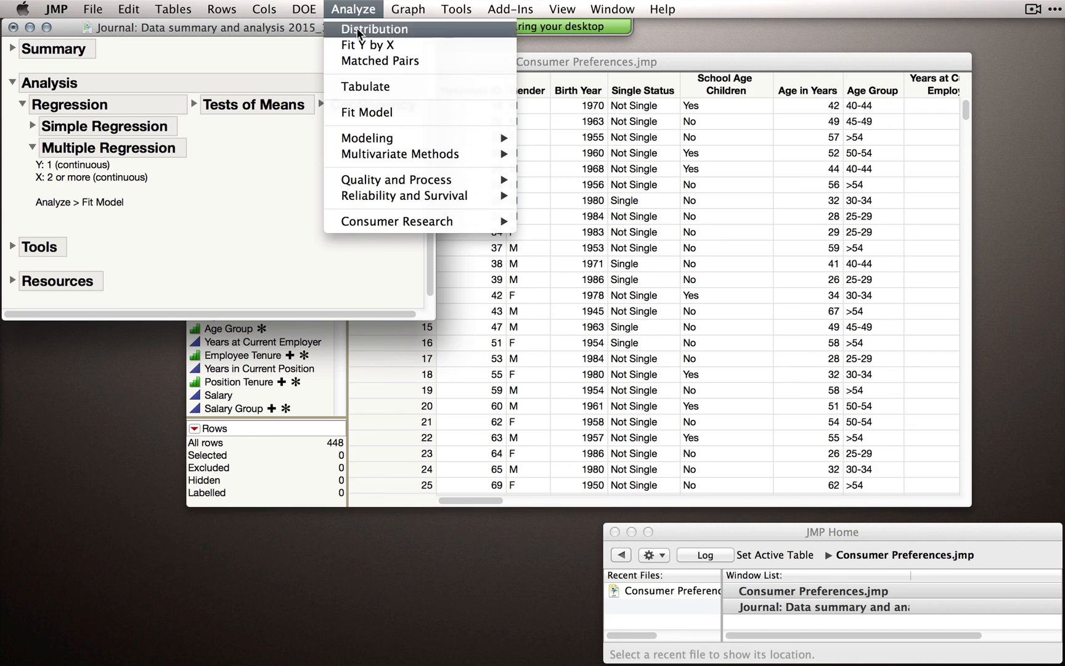
{"action": "left_click", "coordinate": [367, 111]}
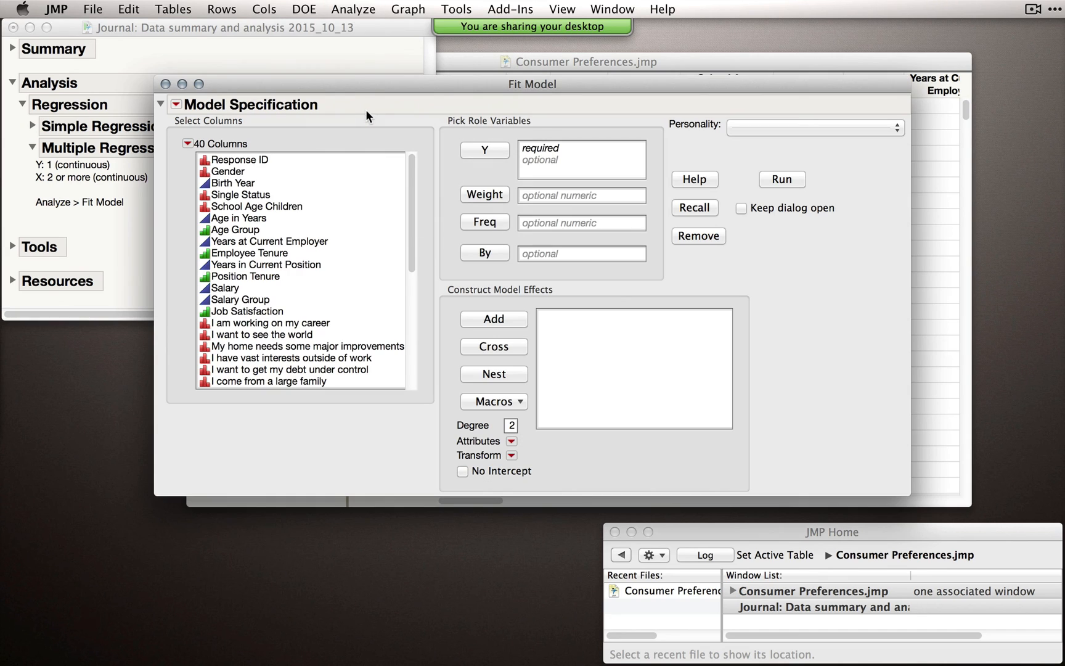
{"action": "left_click", "coordinate": [259, 288]}
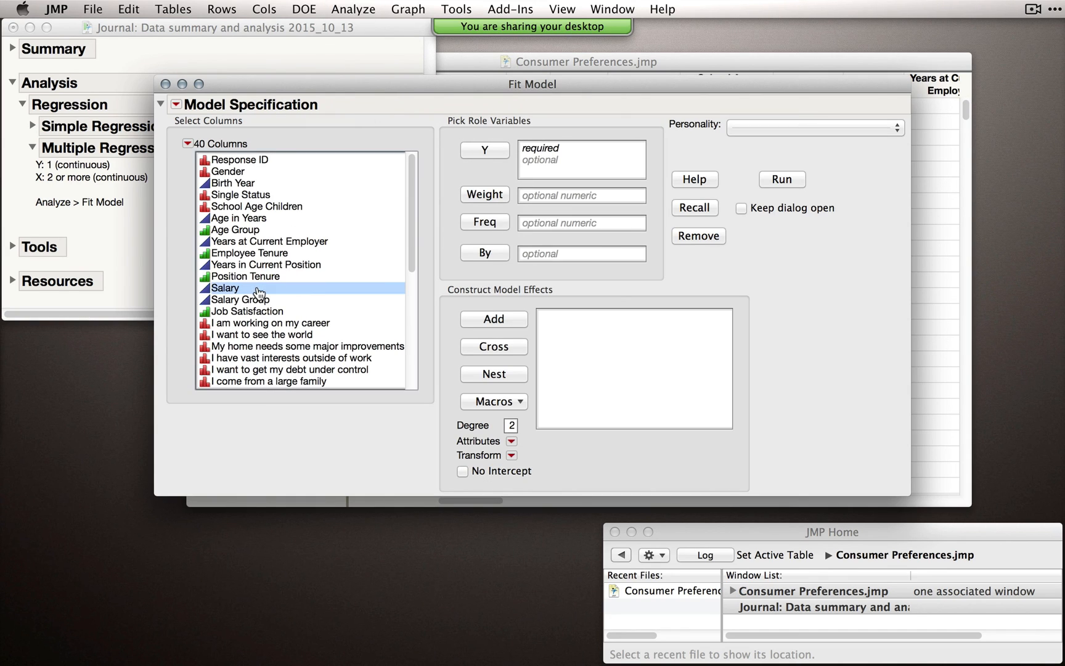
{"action": "left_click", "coordinate": [484, 152]}
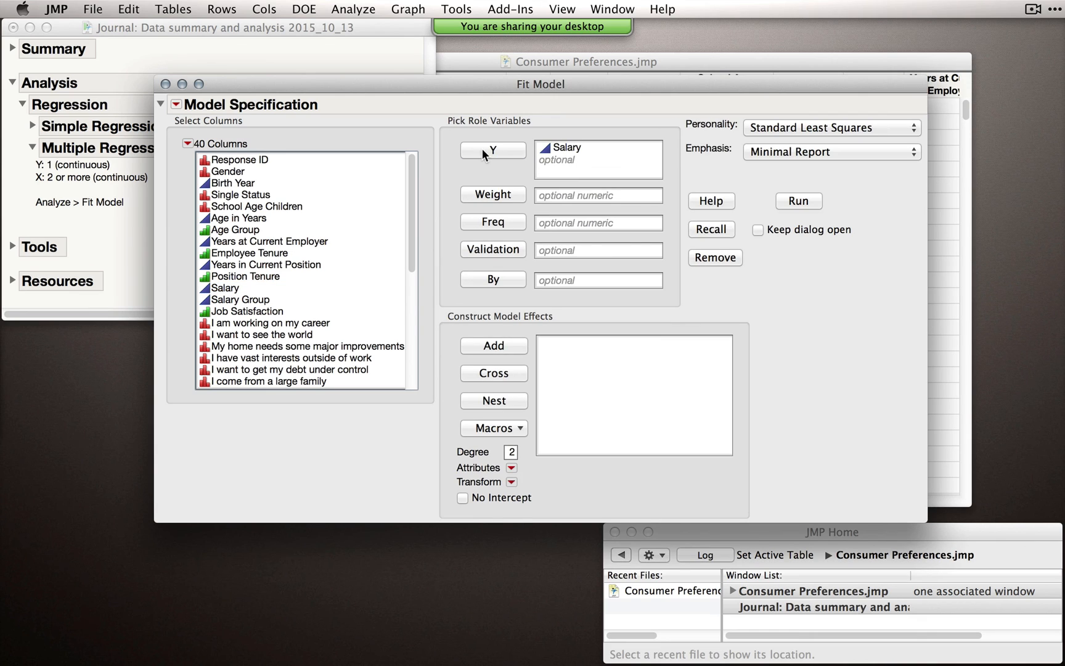
Add Age in Years and Years at Current Employer as model effects and run the least squares model.
{"action": "left_click", "coordinate": [239, 219]}
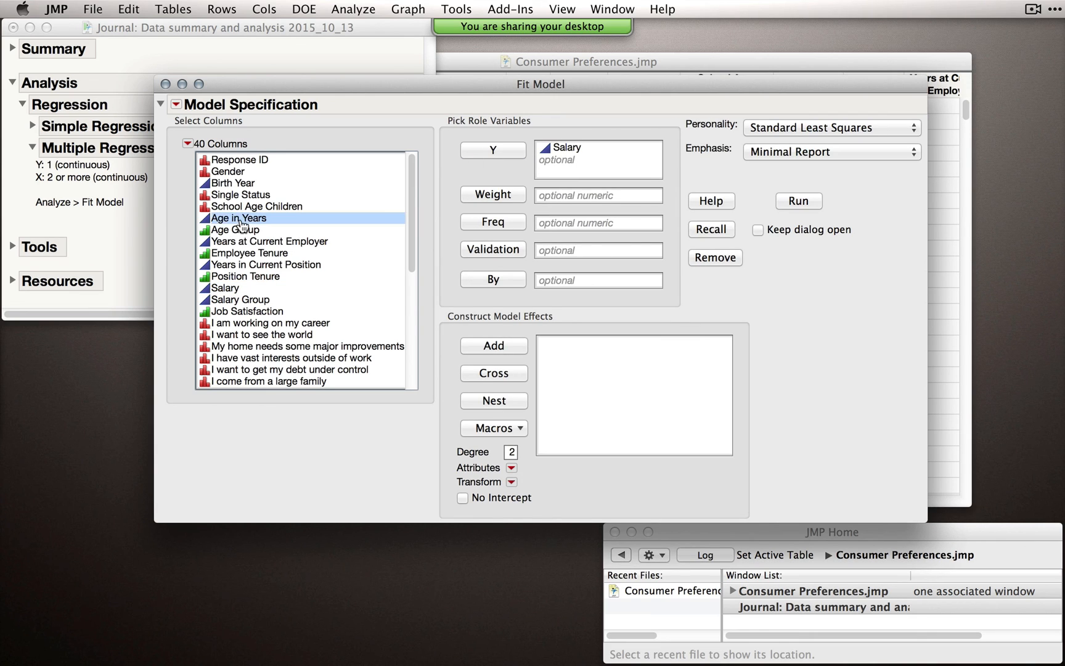
{"action": "left_click", "coordinate": [494, 347]}
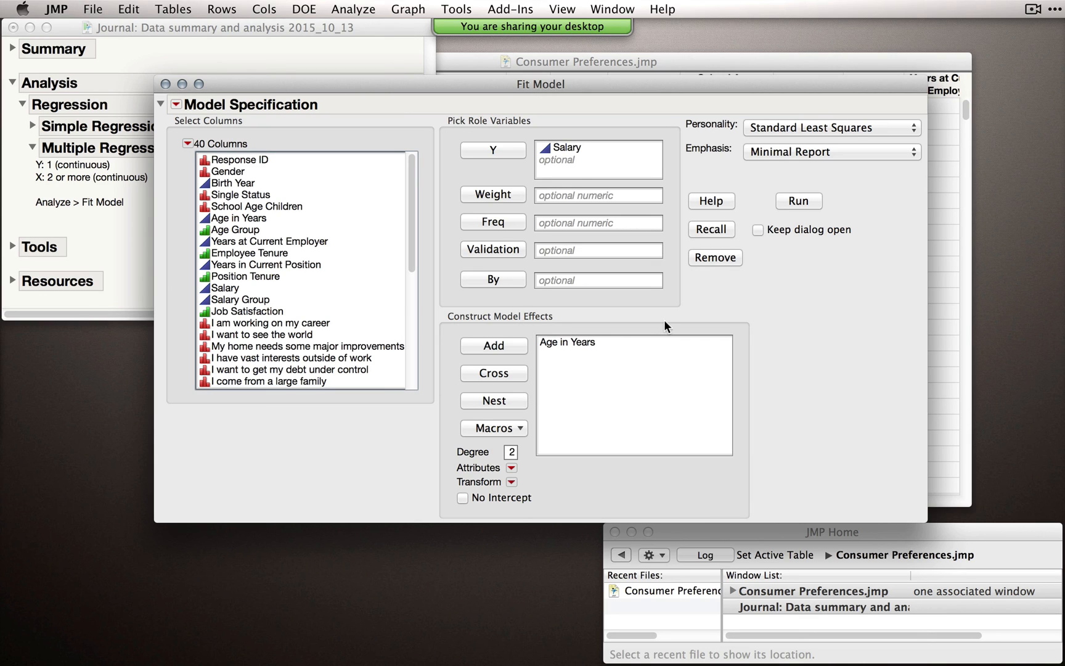
{"action": "left_click", "coordinate": [266, 243]}
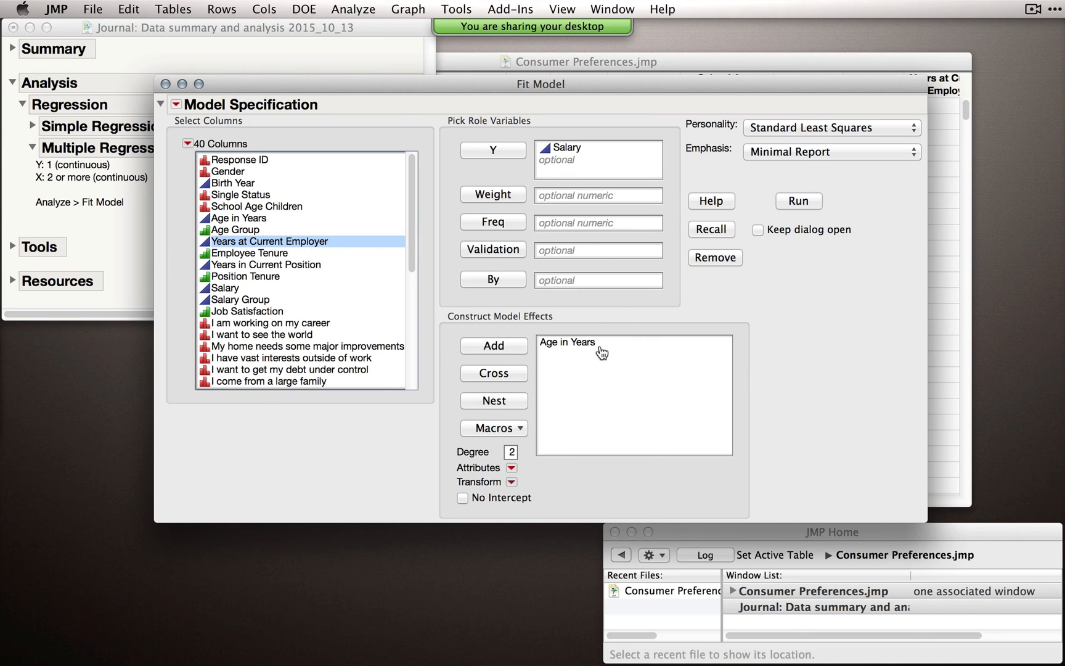
{"action": "left_click", "coordinate": [512, 361]}
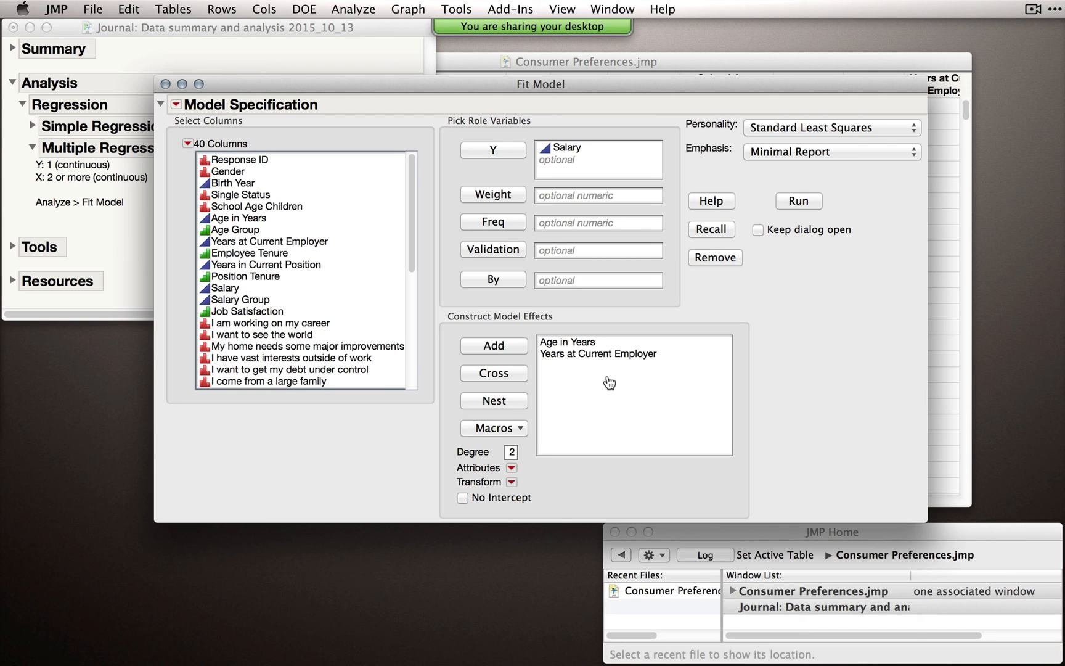
{"action": "left_click", "coordinate": [799, 201]}
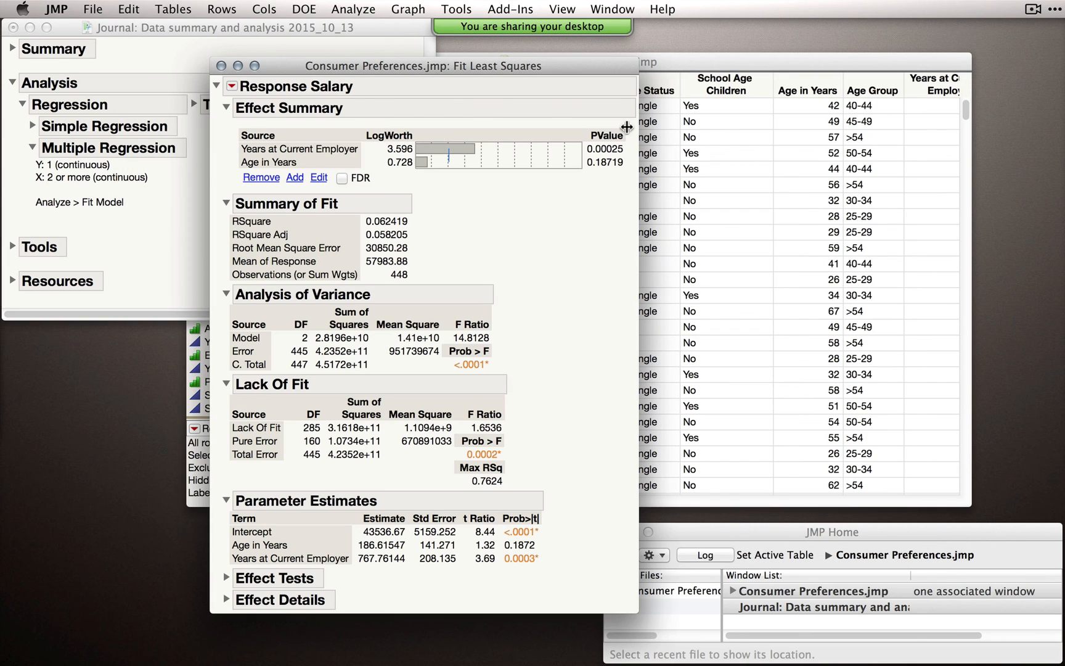
Move the Fit Least Squares report clear of the journal and collapse its Summary of Fit, Analysis of Variance and Lack Of Fit outlines.
{"action": "left_click_drag", "start_coordinate": [532, 66], "coordinate": [643, 37]}
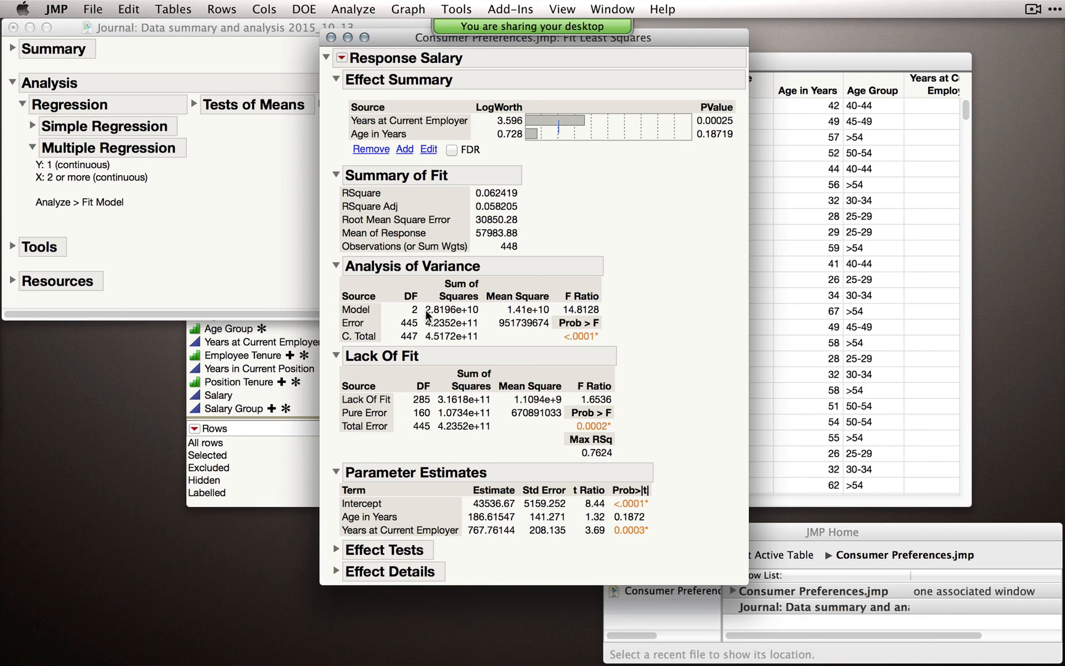
{"action": "left_click", "coordinate": [336, 174]}
{"action": "left_click", "coordinate": [336, 198]}
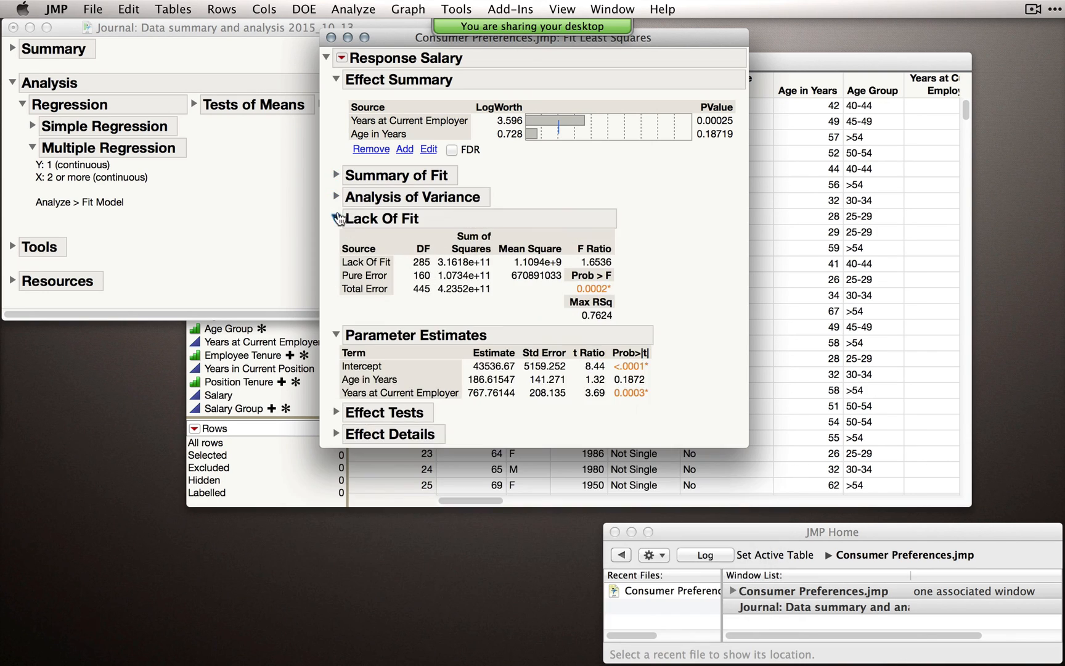
{"action": "left_click", "coordinate": [336, 218]}
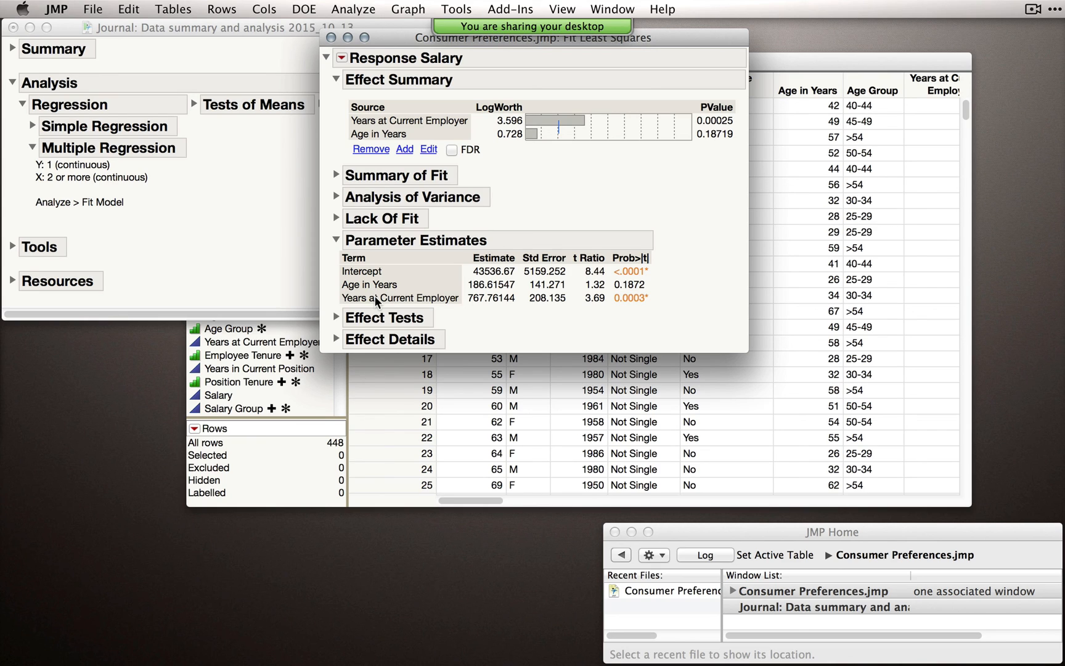
Add the Prediction Profiler to the Salary report and set Years at Current Employer to about 20.38 and Age in Years to about 50.37.
{"action": "left_click", "coordinate": [344, 58]}
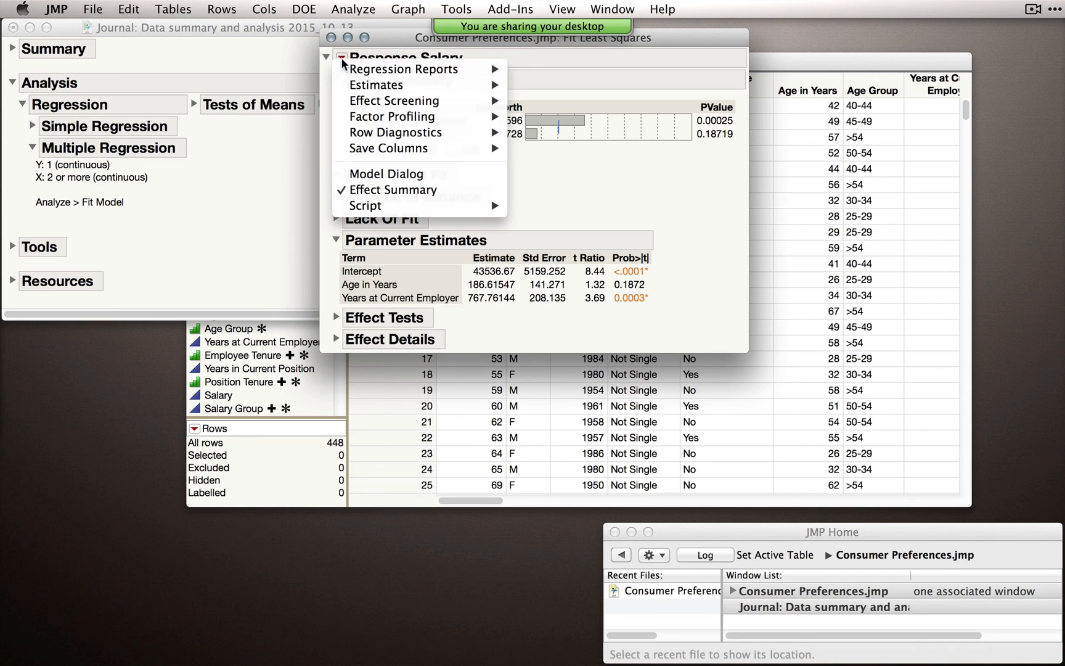
{"action": "mouse_move", "coordinate": [377, 119]}
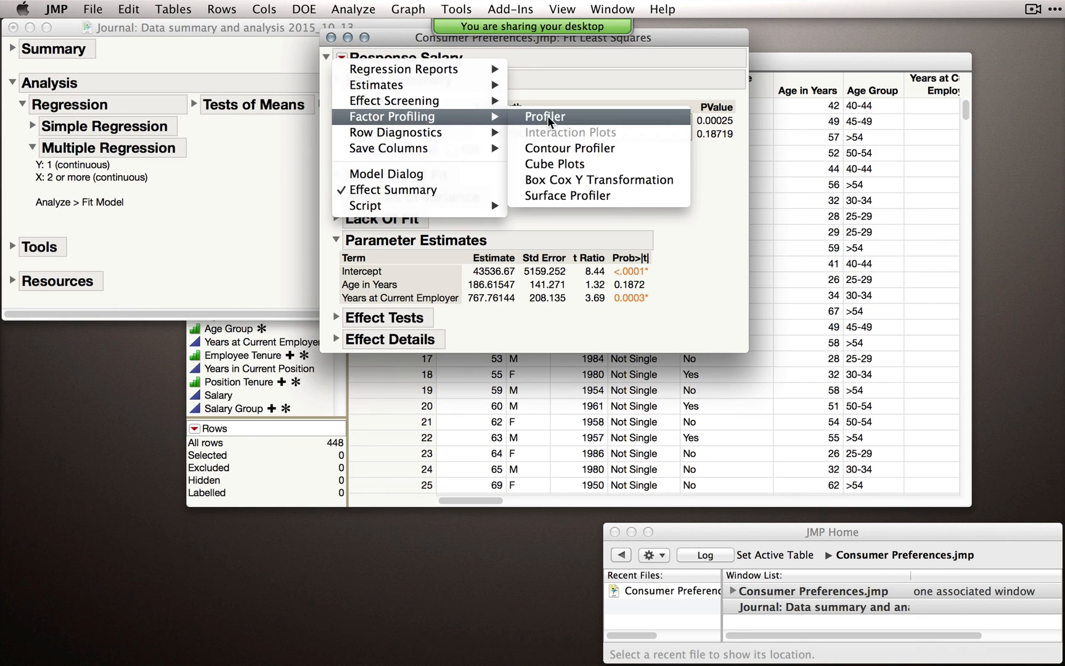
{"action": "left_click", "coordinate": [563, 122]}
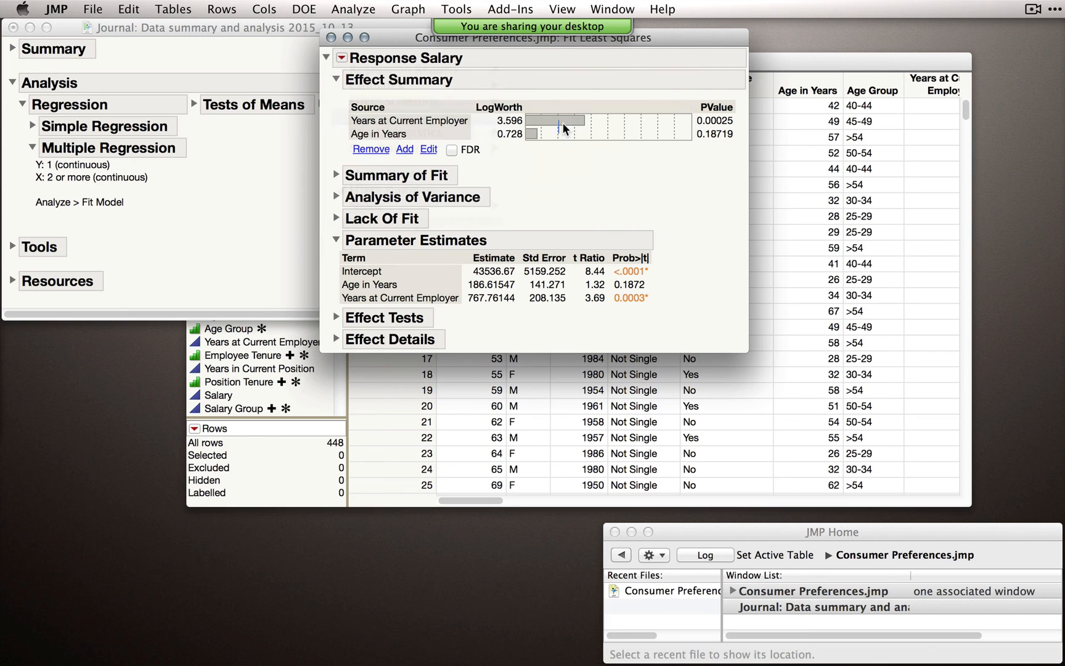
{"action": "mouse_move", "coordinate": [489, 460]}
{"action": "left_mouse_down"}
{"action": "mouse_move", "coordinate": [550, 459]}
{"action": "mouse_move", "coordinate": [490, 460]}
{"action": "left_mouse_up"}
{"action": "mouse_move", "coordinate": [593, 457]}
{"action": "left_mouse_down"}
{"action": "mouse_move", "coordinate": [643, 447]}
{"action": "mouse_move", "coordinate": [610, 459]}
{"action": "left_mouse_up"}
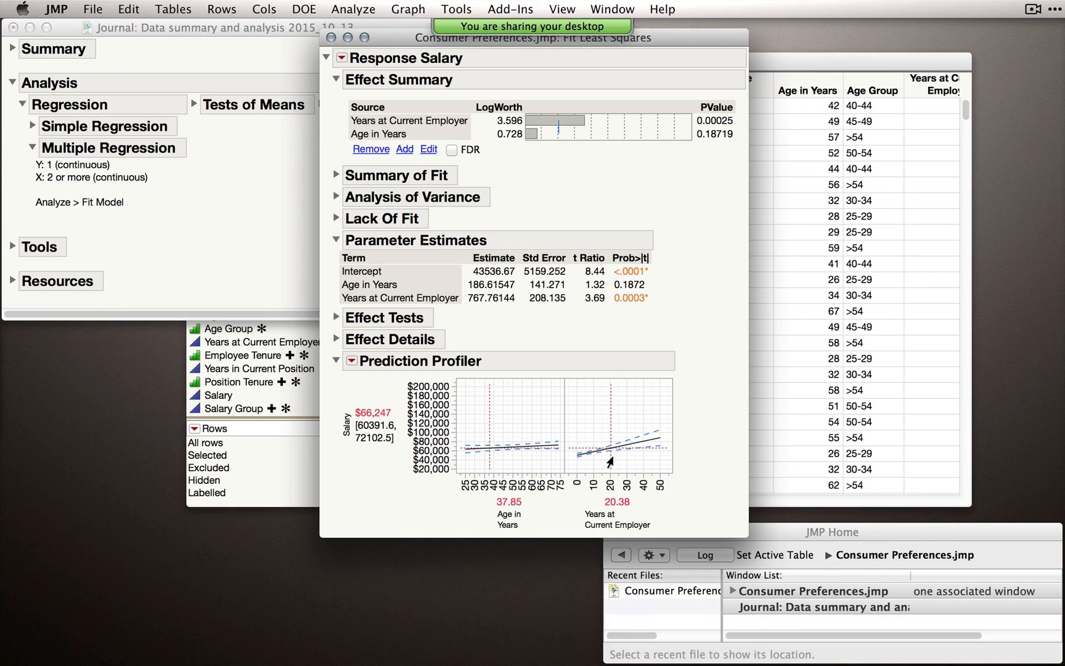
{"action": "left_click_drag", "start_coordinate": [479, 443], "coordinate": [513, 445]}
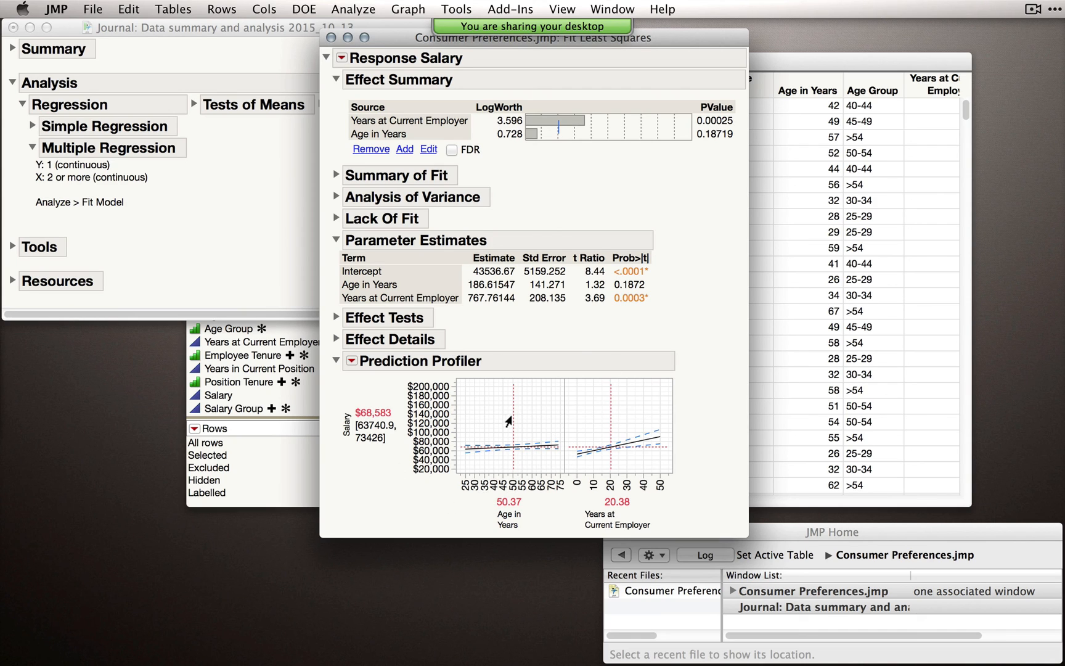
Add the Surface Profiler for Salary to the Fit Least Squares report.
{"action": "left_click", "coordinate": [342, 58]}
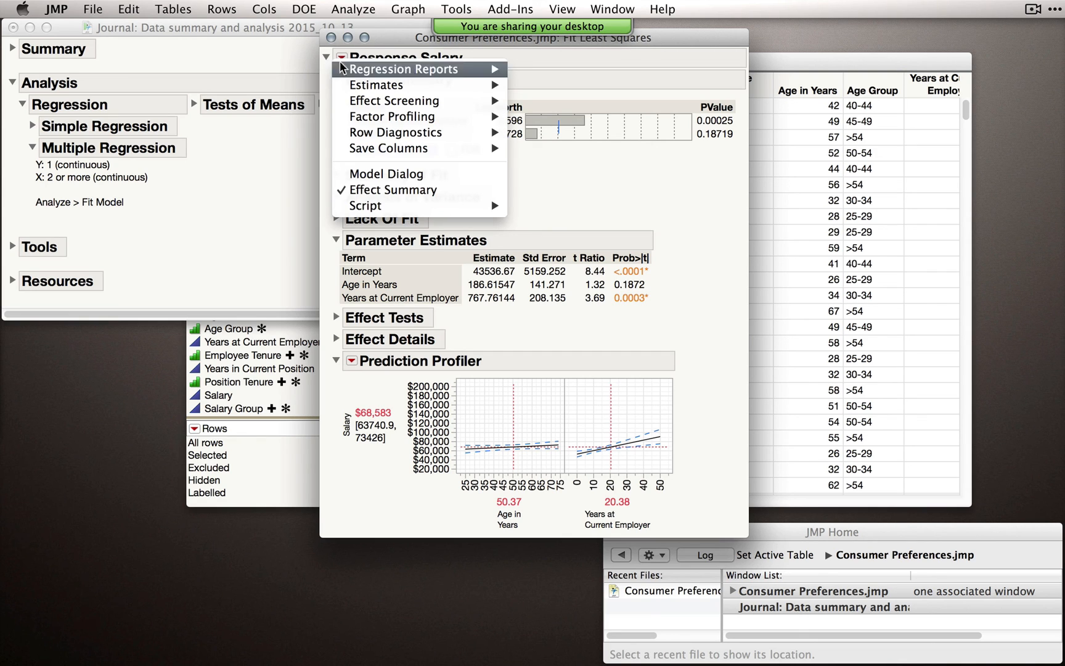
{"action": "mouse_move", "coordinate": [367, 117]}
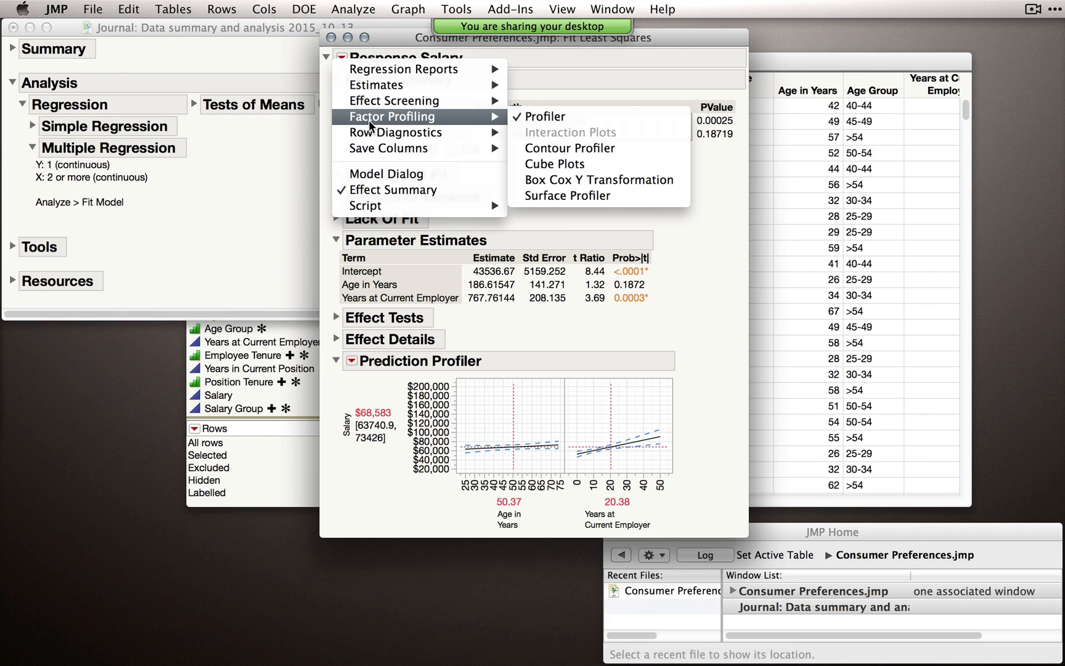
{"action": "left_click", "coordinate": [555, 197]}
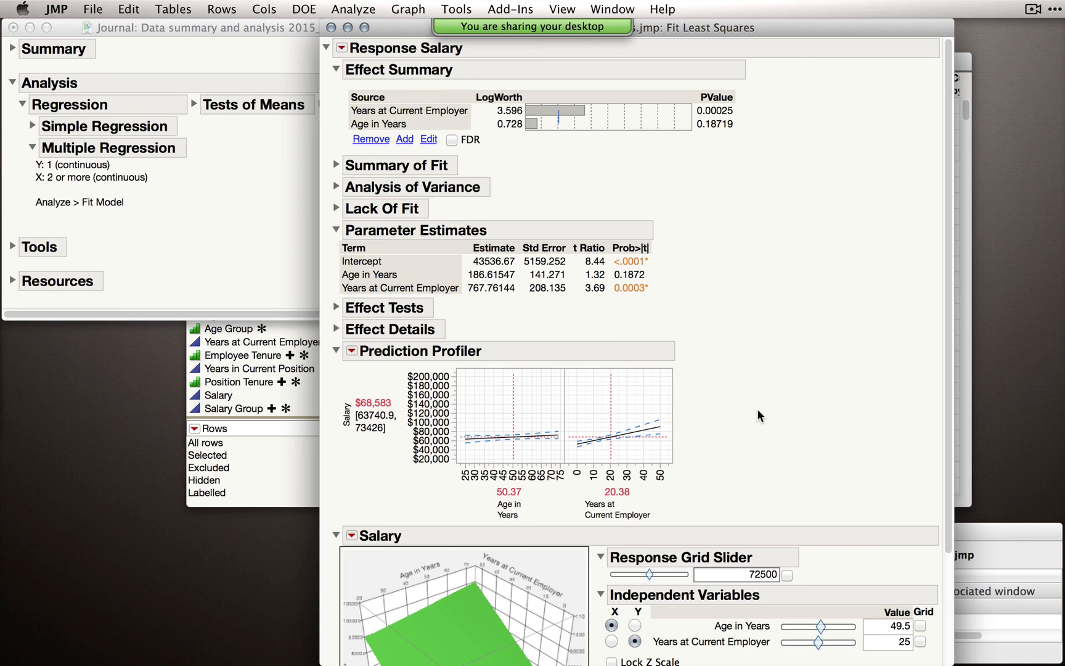
Show the surface plot's data points as Surface plus Residual and rotate the 3D surface to inspect them from different angles.
{"action": "scroll", "coordinate": [740, 419], "scroll_direction": "down", "scroll_amount": 3}
{"action": "left_click", "coordinate": [602, 547]}
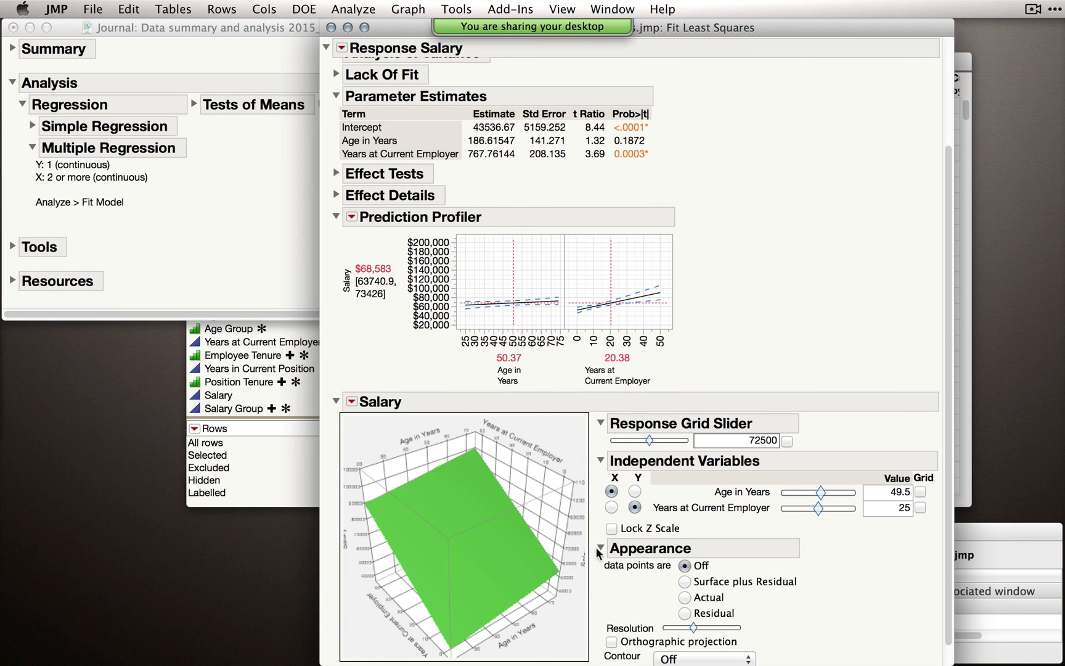
{"action": "left_click", "coordinate": [685, 581]}
{"action": "left_click_drag", "start_coordinate": [457, 567], "coordinate": [495, 501]}
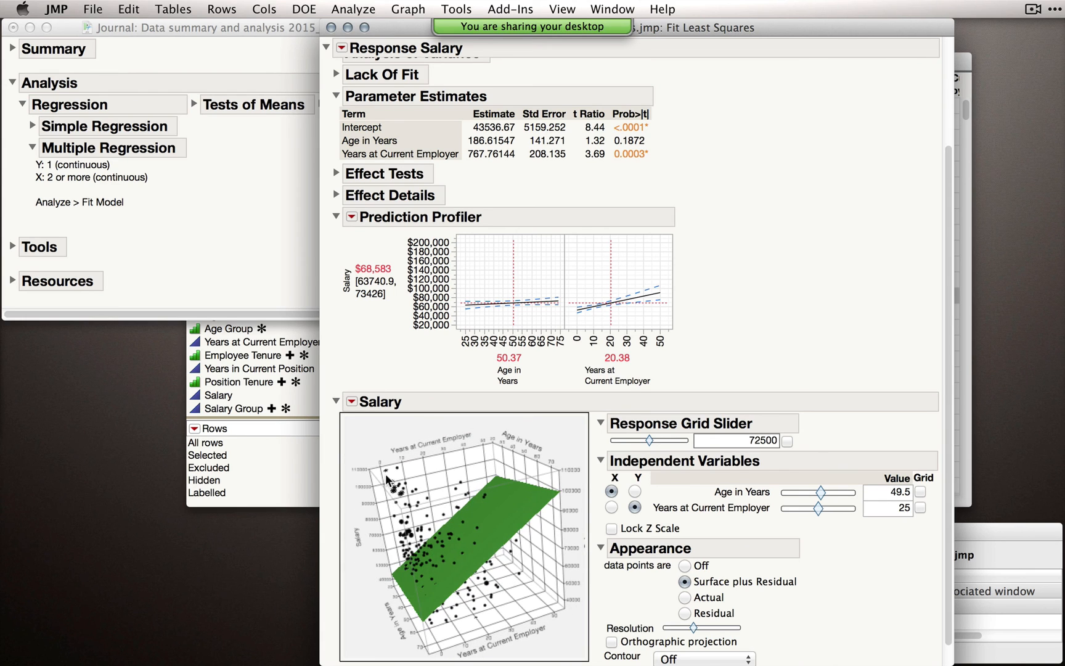
{"action": "left_click_drag", "start_coordinate": [405, 606], "coordinate": [480, 577]}
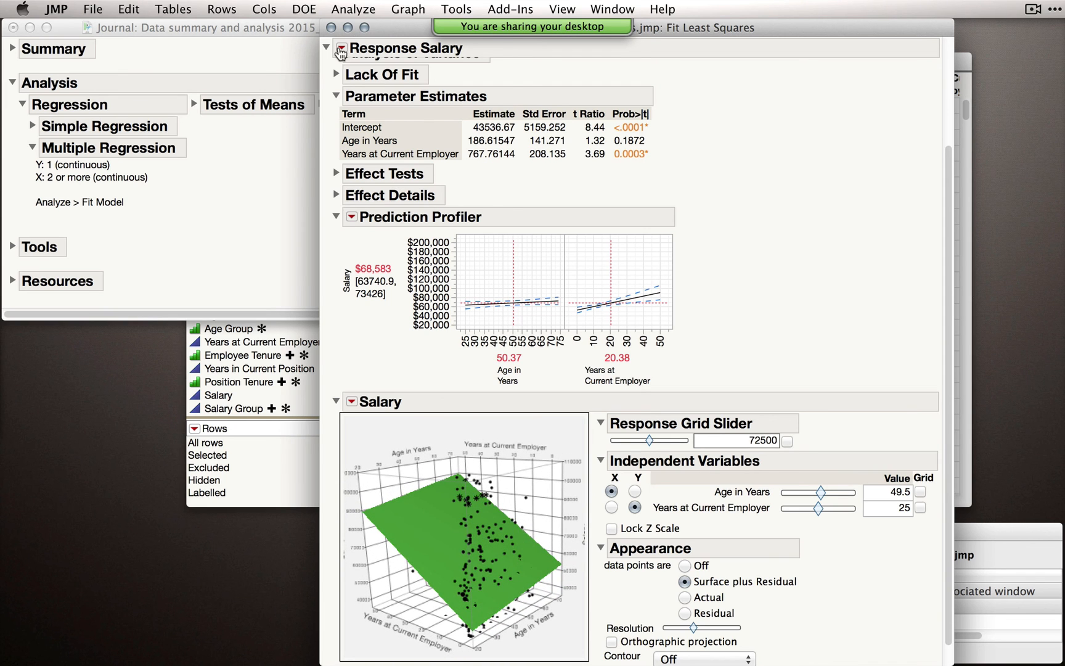
Close the Fit Least Squares report and collapse the Multiple Regression and Regression sections of the journal.
{"action": "left_click", "coordinate": [340, 48]}
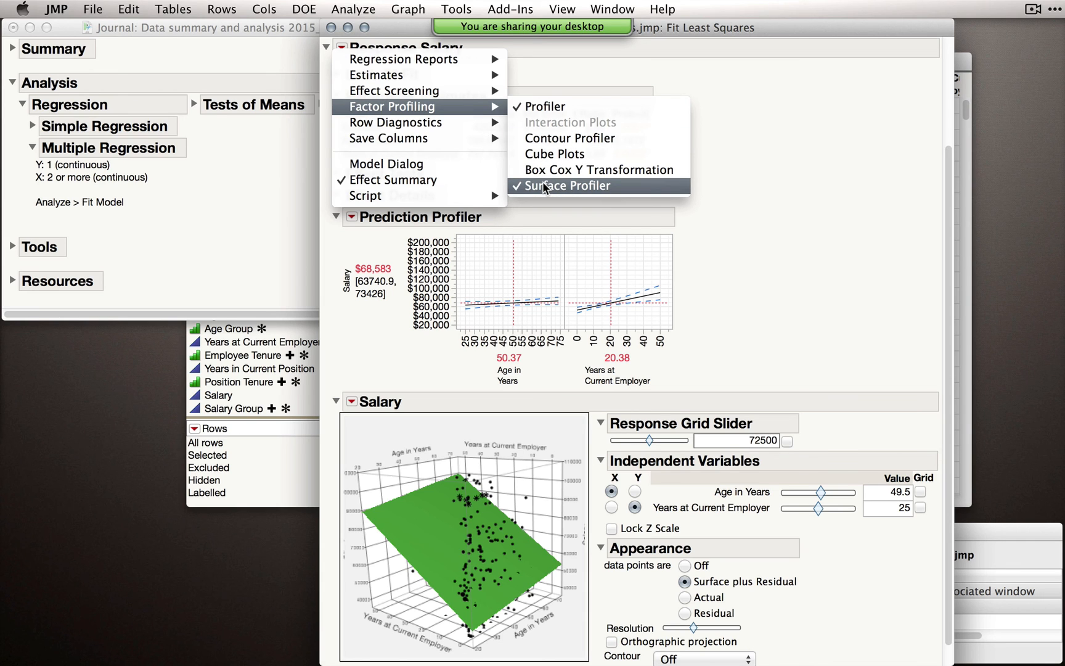
{"action": "left_click", "coordinate": [826, 293]}
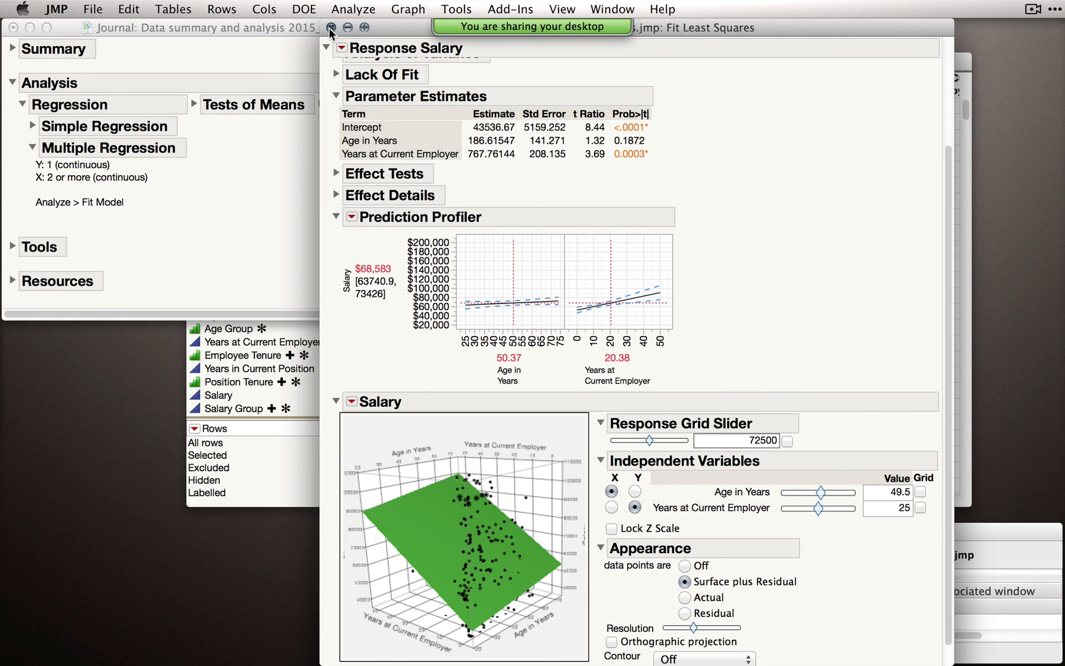
{"action": "left_click", "coordinate": [331, 28]}
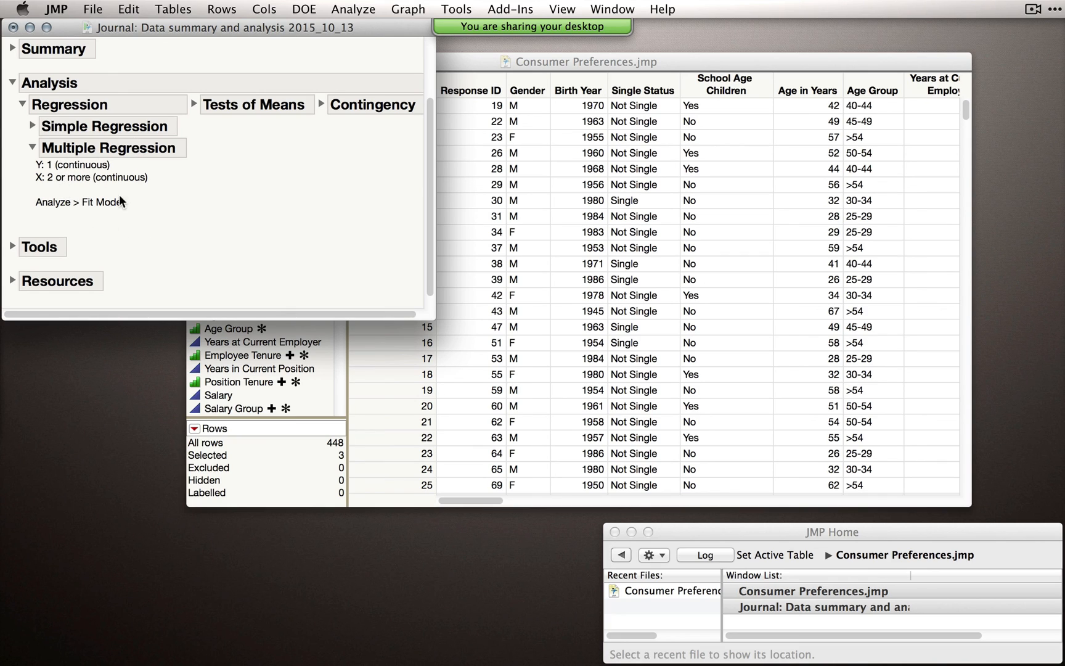
{"action": "left_click", "coordinate": [33, 149]}
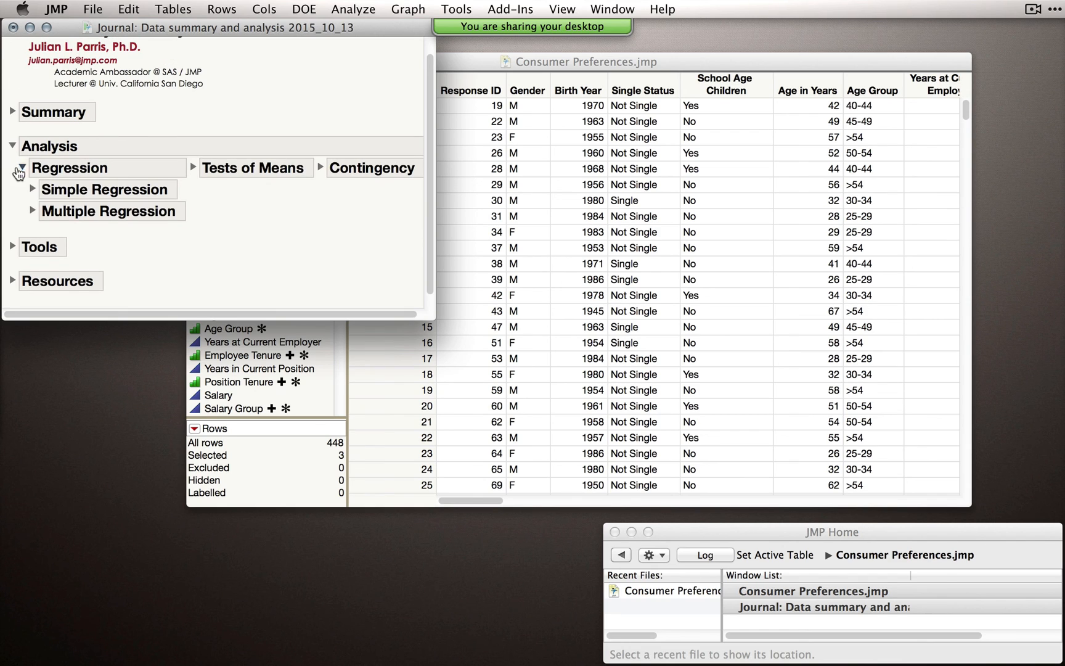
{"action": "left_click", "coordinate": [20, 169]}
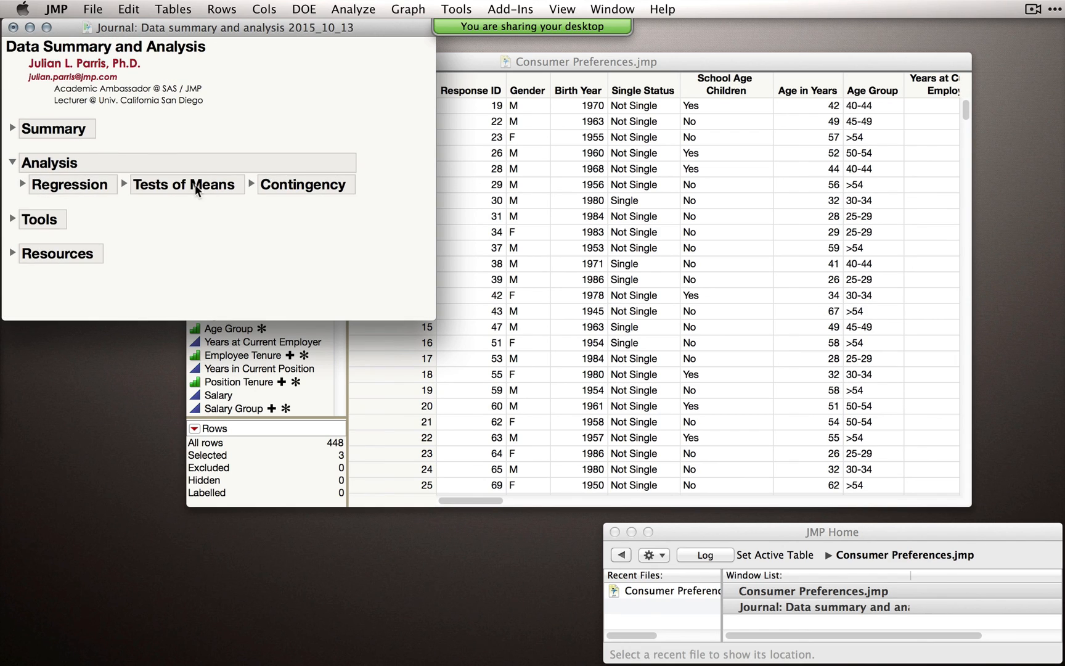
Expand the journal's Resources section and open its JMP Academic Community link in Safari to browse the page's resources.
{"action": "left_click", "coordinate": [15, 254]}
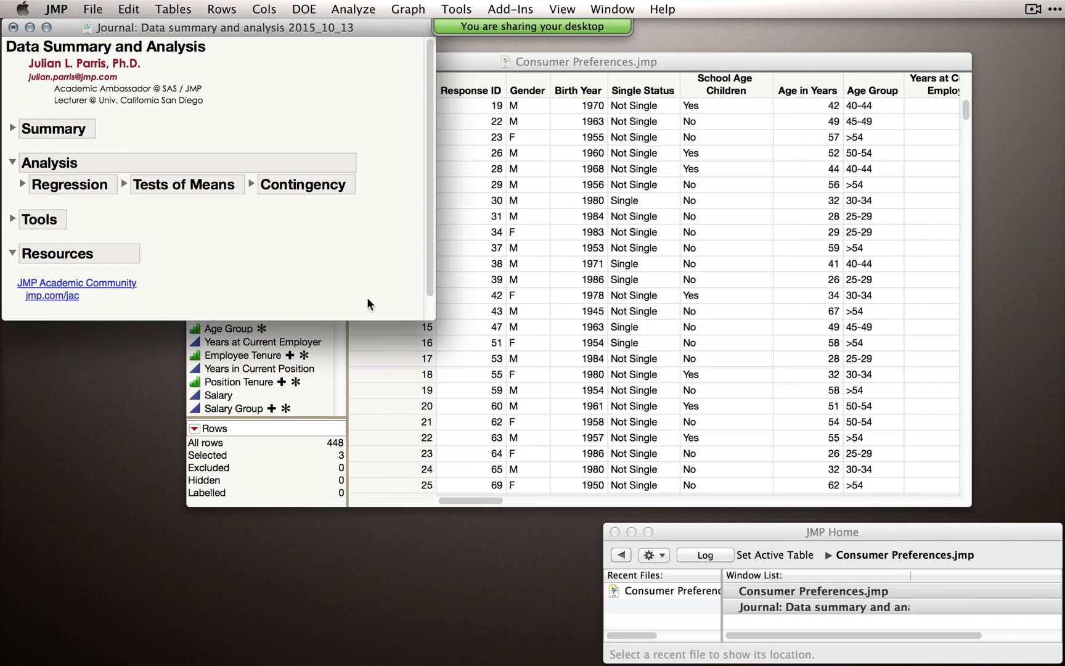
{"action": "left_click", "coordinate": [106, 282]}
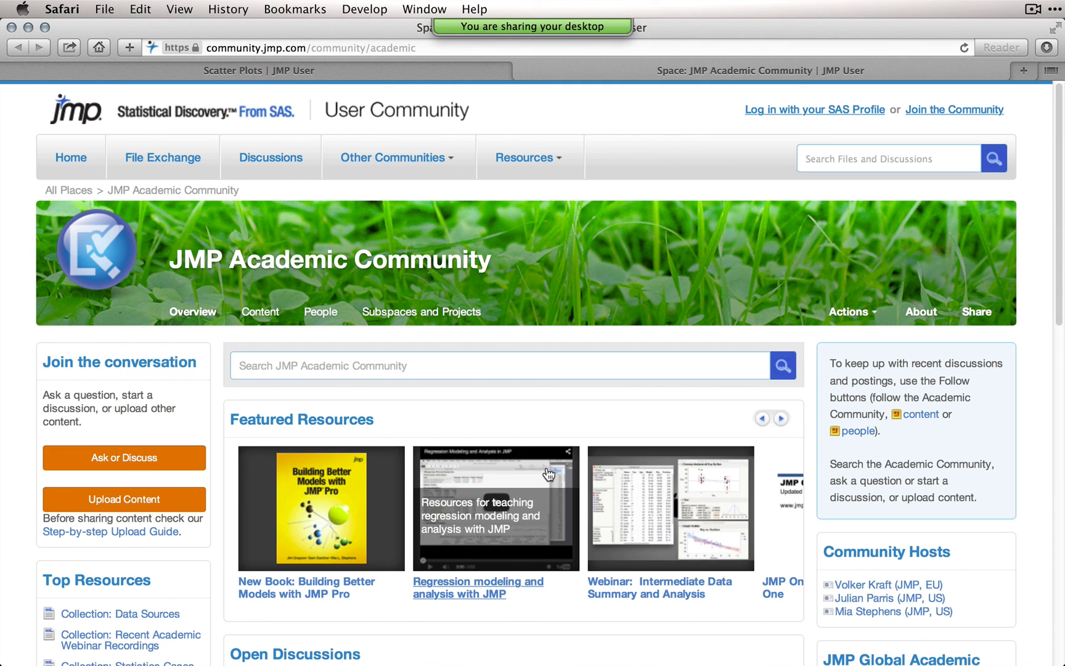
{"action": "scroll", "coordinate": [545, 487], "scroll_direction": "down", "scroll_amount": 3}
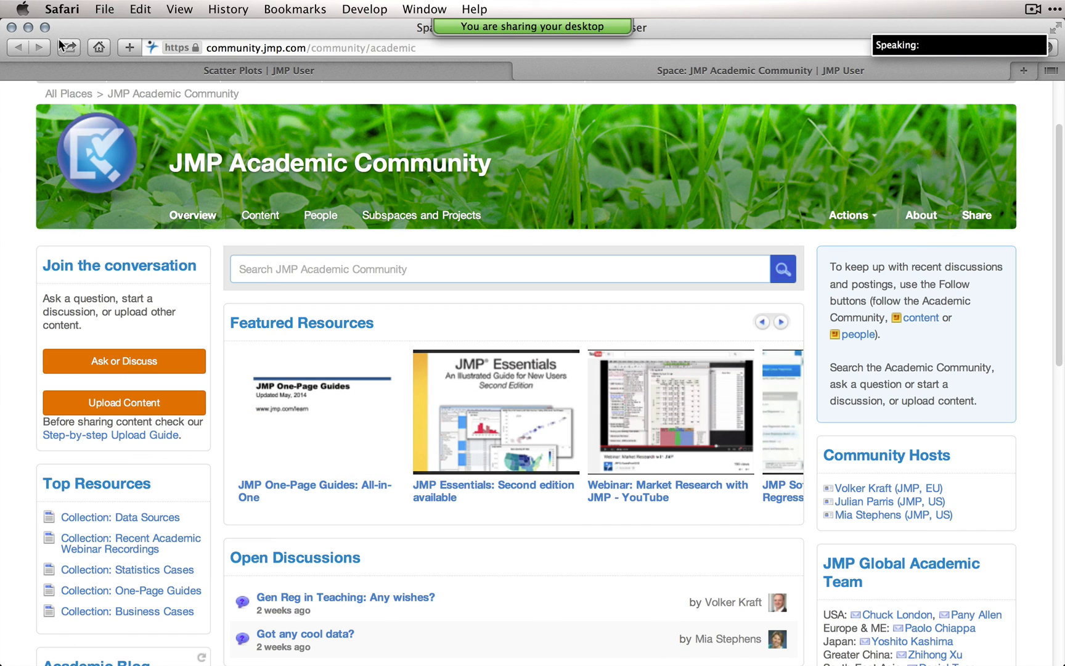
Minimize Safari, return to the JMP journal and collapse its Analysis section.
{"action": "left_click", "coordinate": [26, 28]}
{"action": "left_click", "coordinate": [196, 63]}
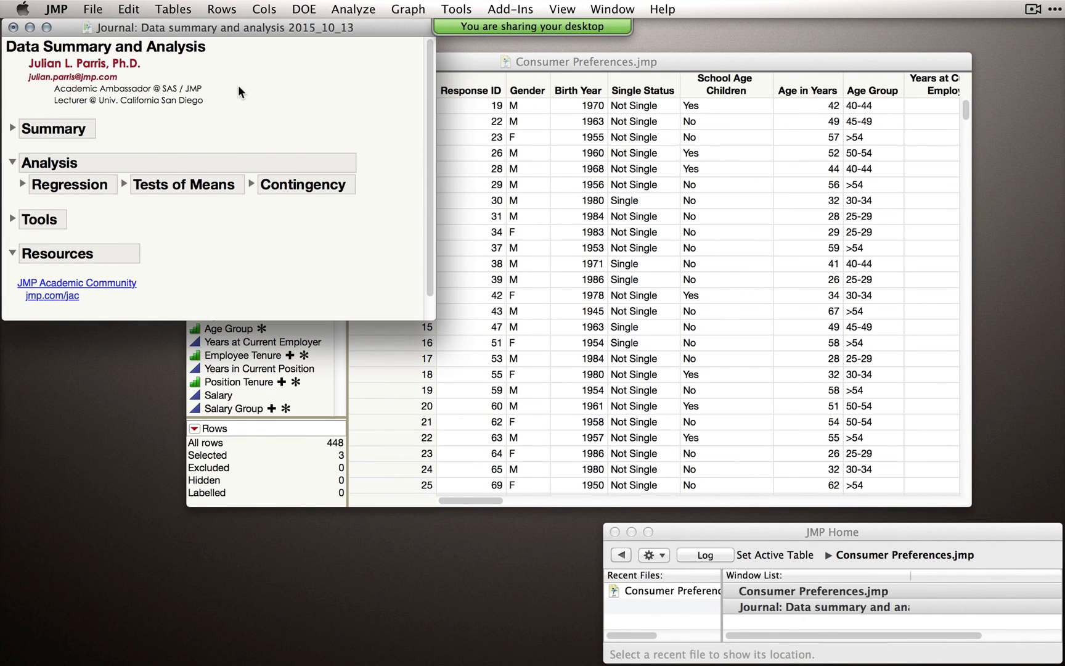
{"action": "left_click", "coordinate": [12, 162]}
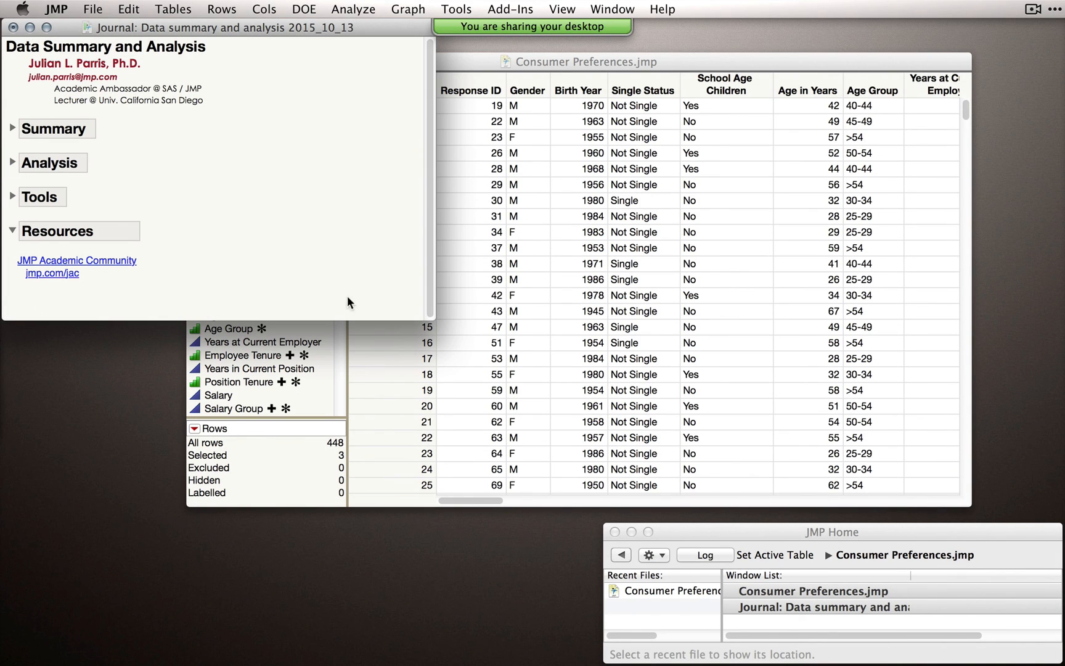